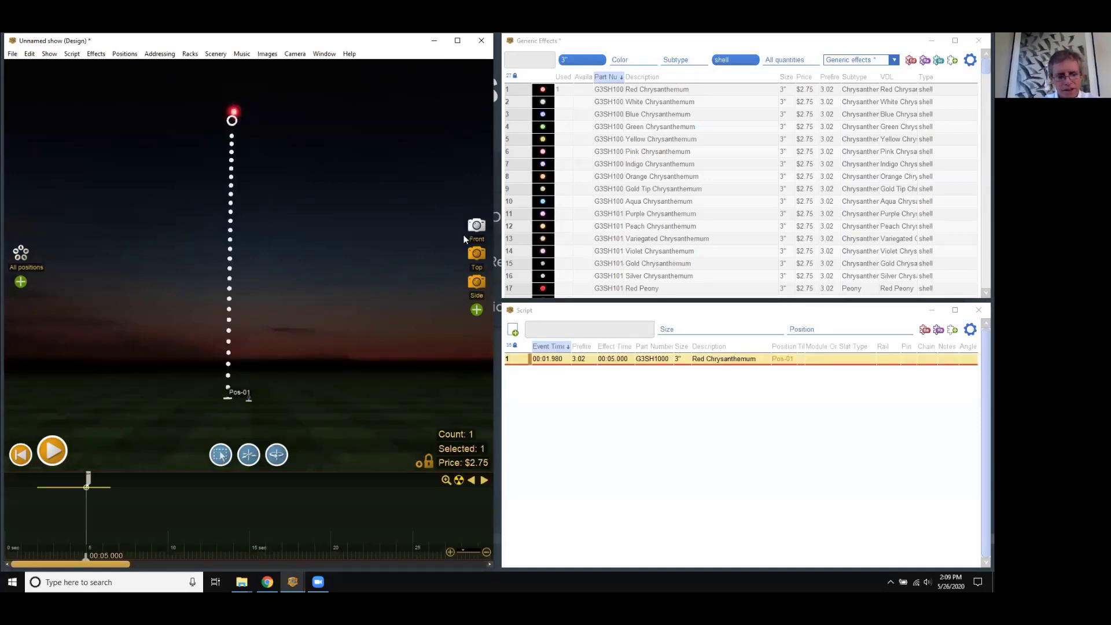
- Duplicate the selected Red Chrysanthemum shell repeatedly, doubling the selection each time, until the script has 64 shells
key(ctrl+d)
key(ctrl+d)
key(ctrl+d)
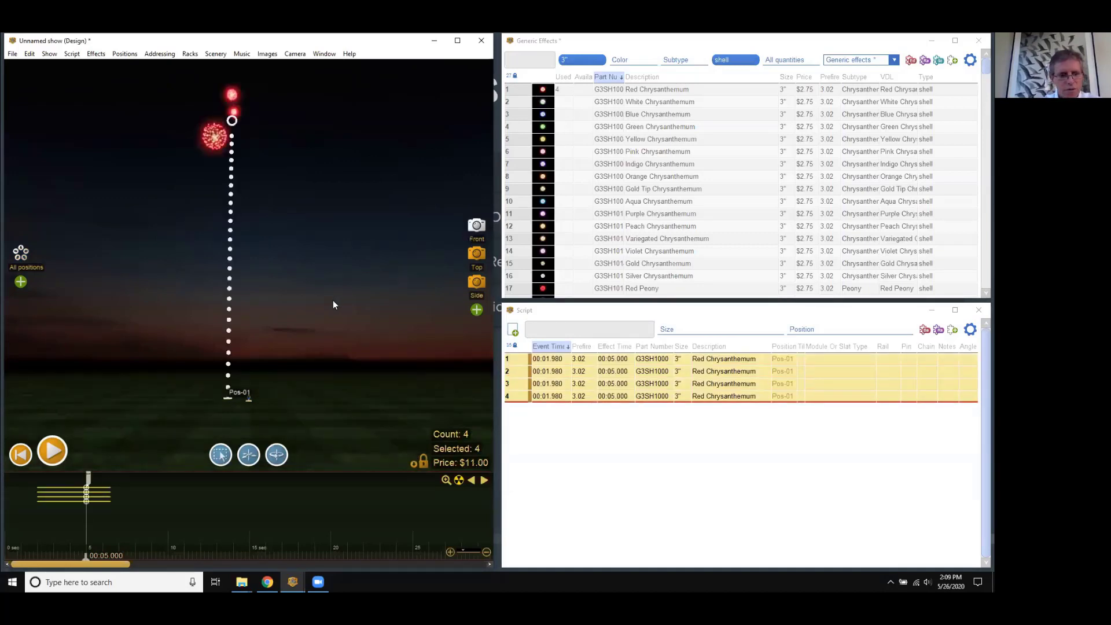
key(ctrl+d)
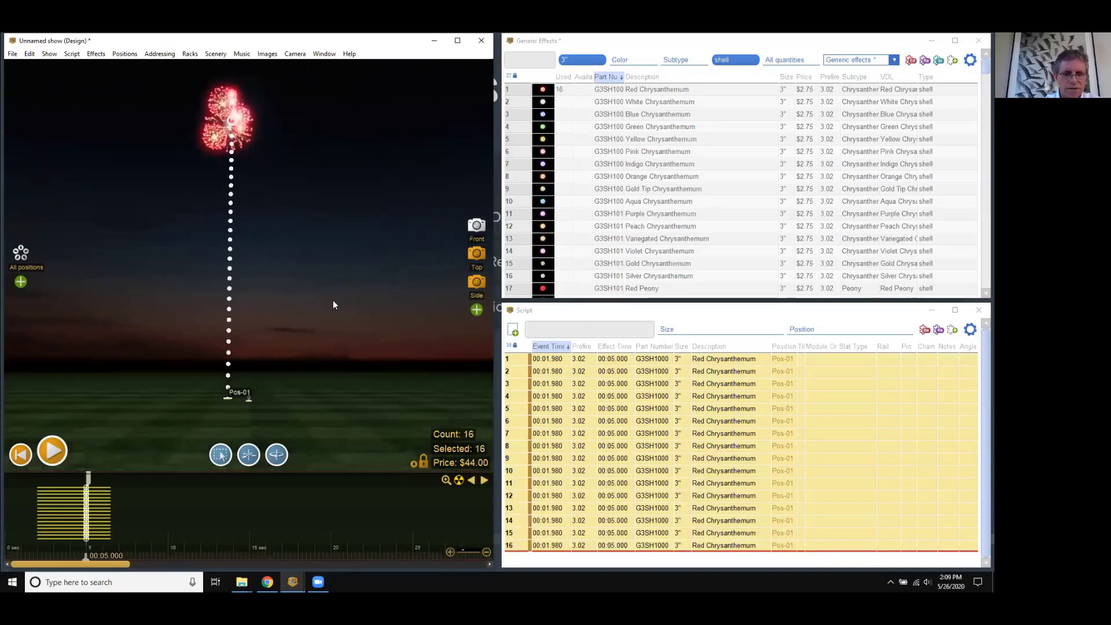
key(ctrl+d)
key(ctrl+d)
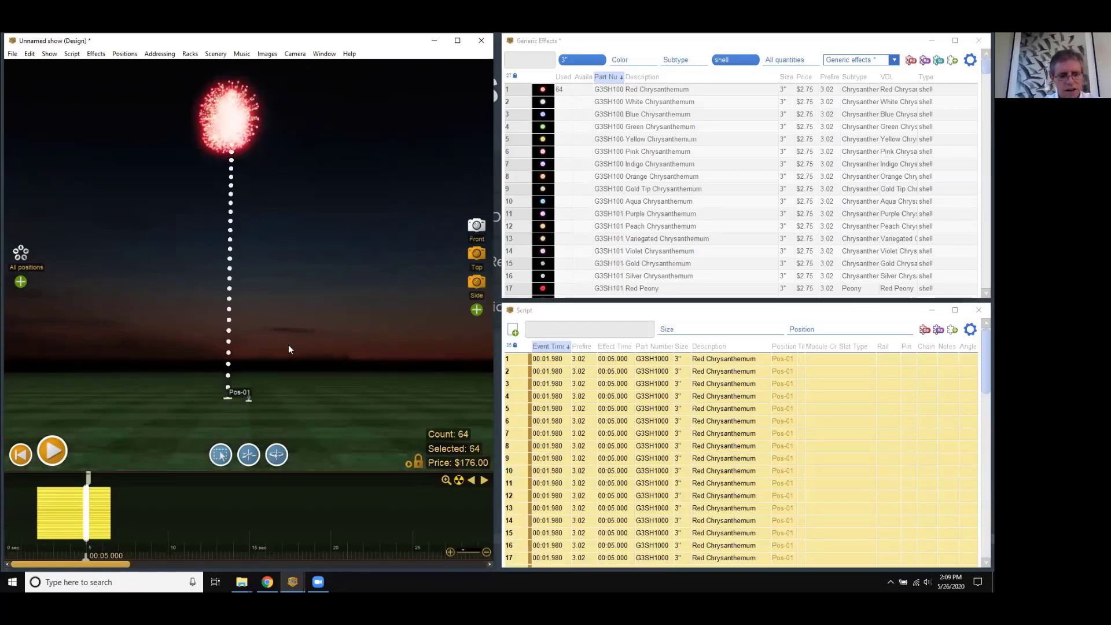
- Spread the 64 selected shells into a sequence at 0.1-second intervals and preview the show at about 11.8 seconds
key(ctrl+e)
click(567, 397)
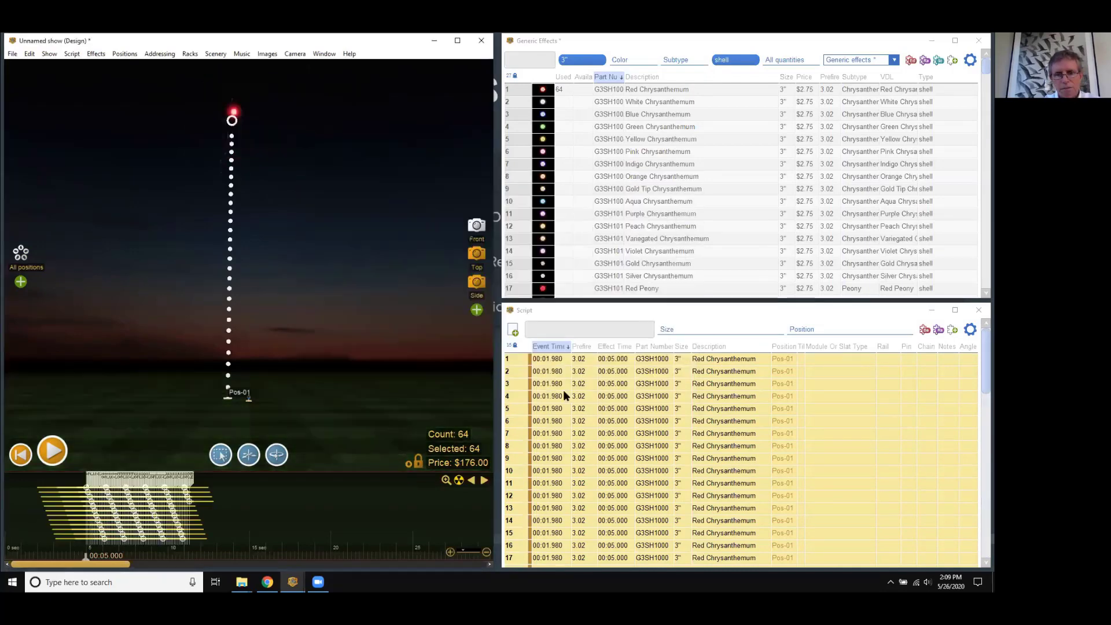
mouse_move(91, 559)
mouse_down()
mouse_move(79, 560)
mouse_move(198, 561)
mouse_up()
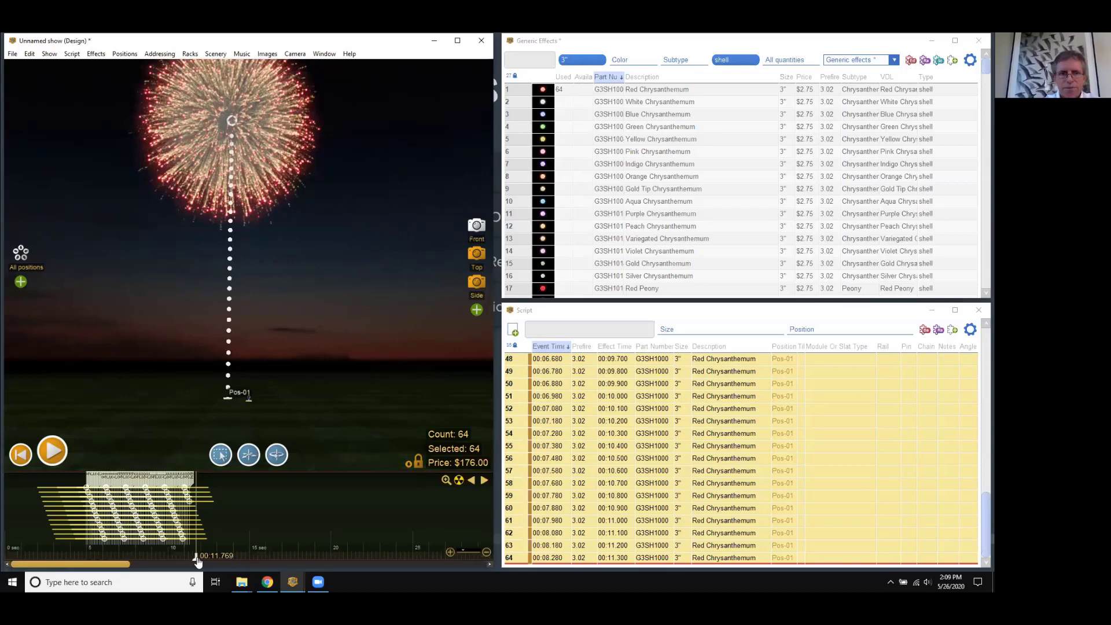
- Add racks for the whole show, accepting the seven proposed GRK1002 3" racks, and deselect them in the layout
click(190, 54)
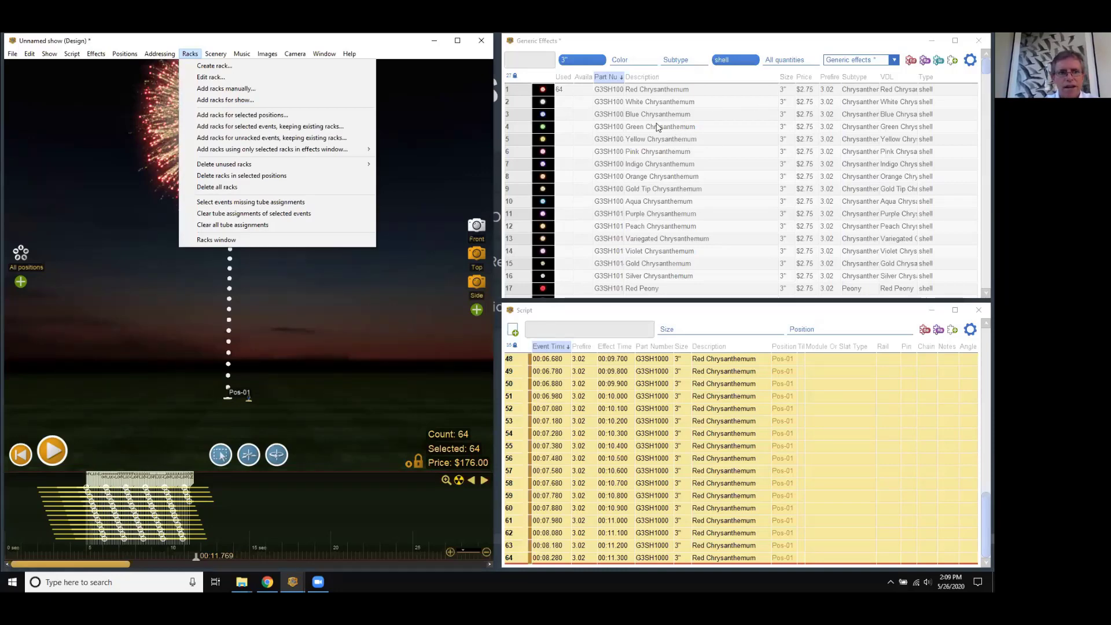
click(321, 107)
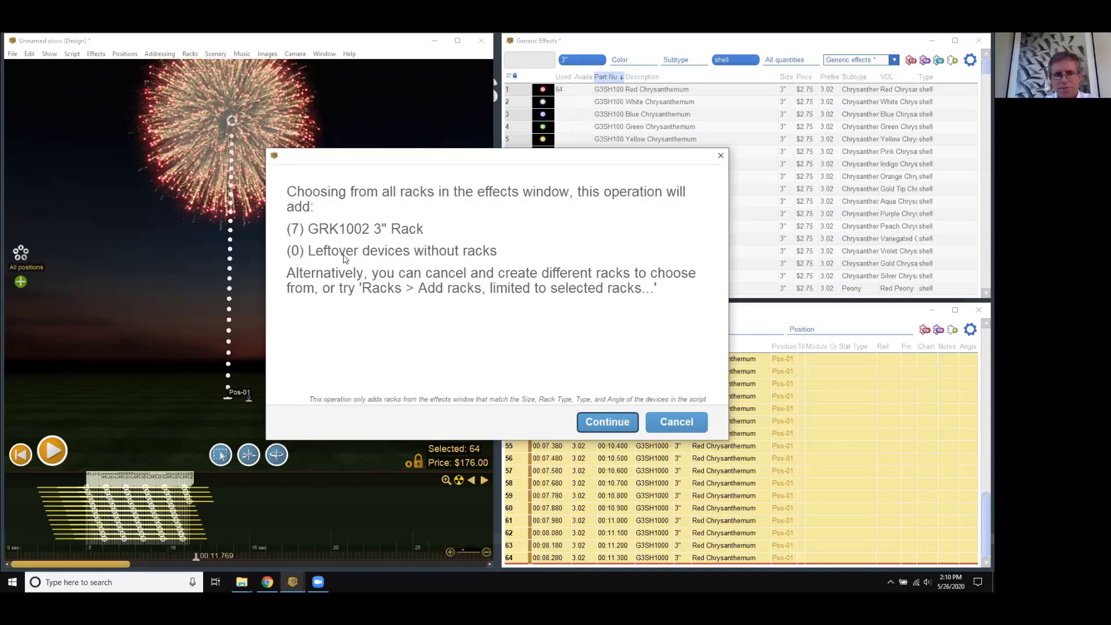
click(585, 423)
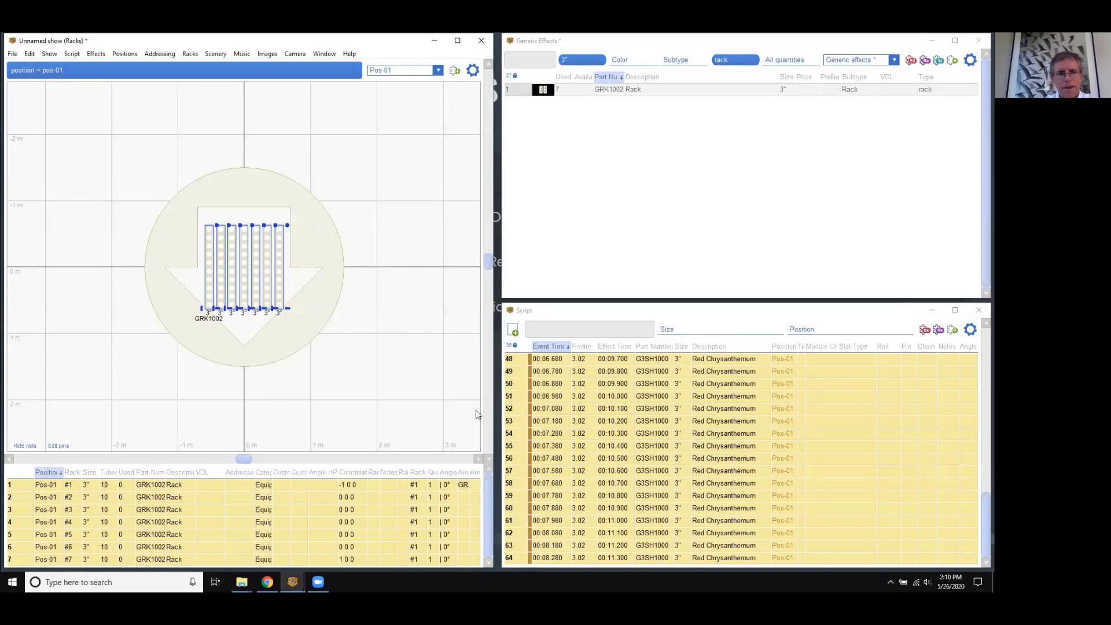
click(419, 390)
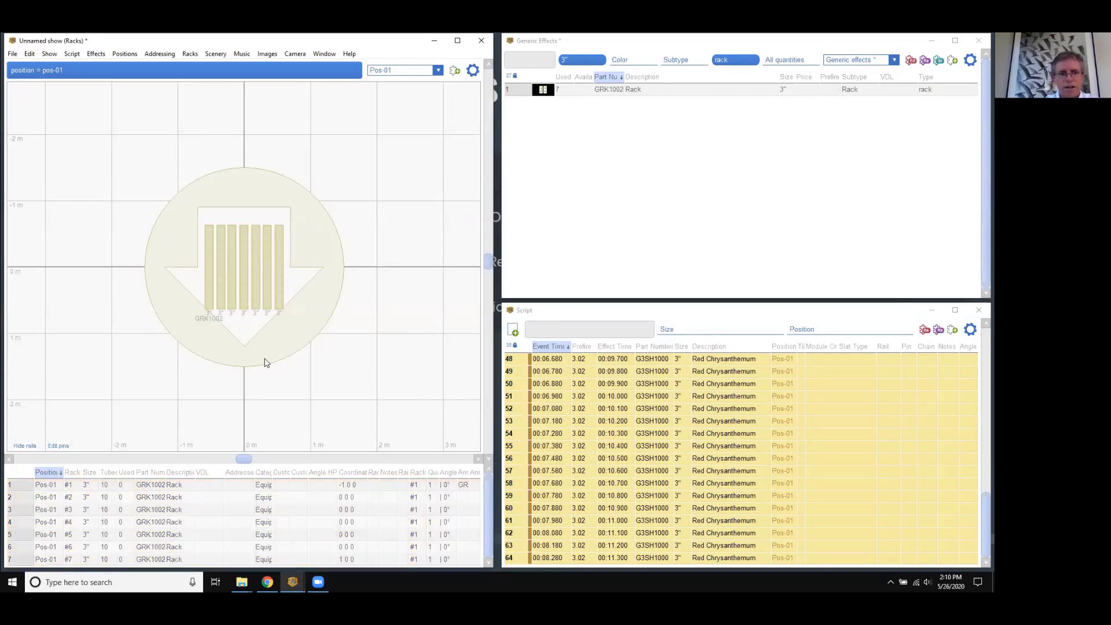
- Examine the last rack in the Pos-01 layout and return to the first events of the script
scroll(264, 361, down, 1)
scroll(265, 362, up, 2)
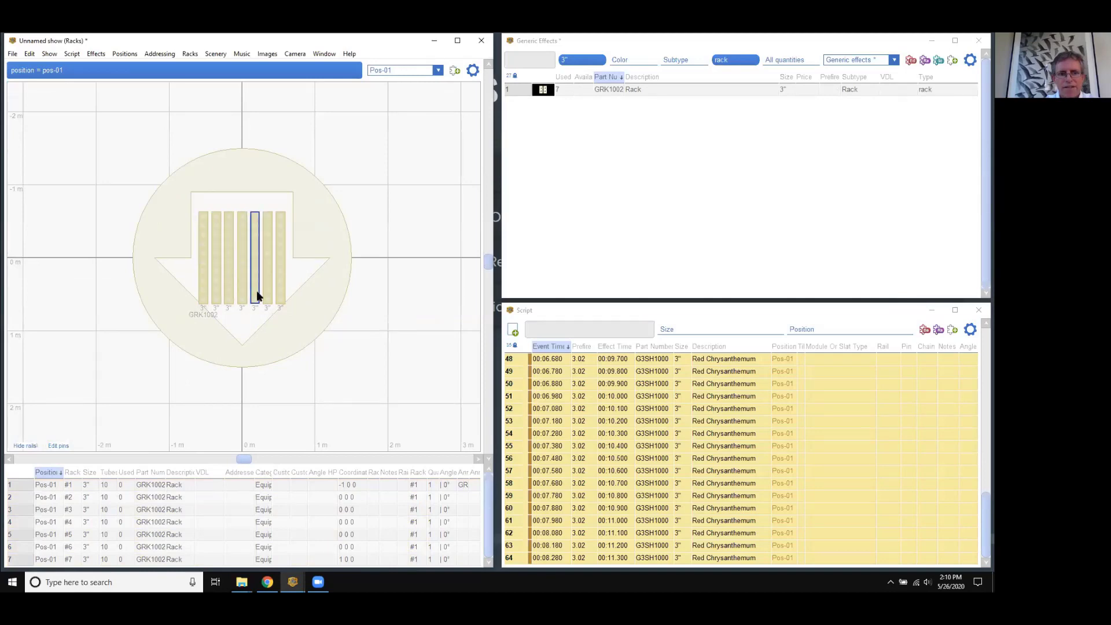
mouse_move(280, 291)
mouse_down()
mouse_move(315, 291)
mouse_move(281, 290)
mouse_up()
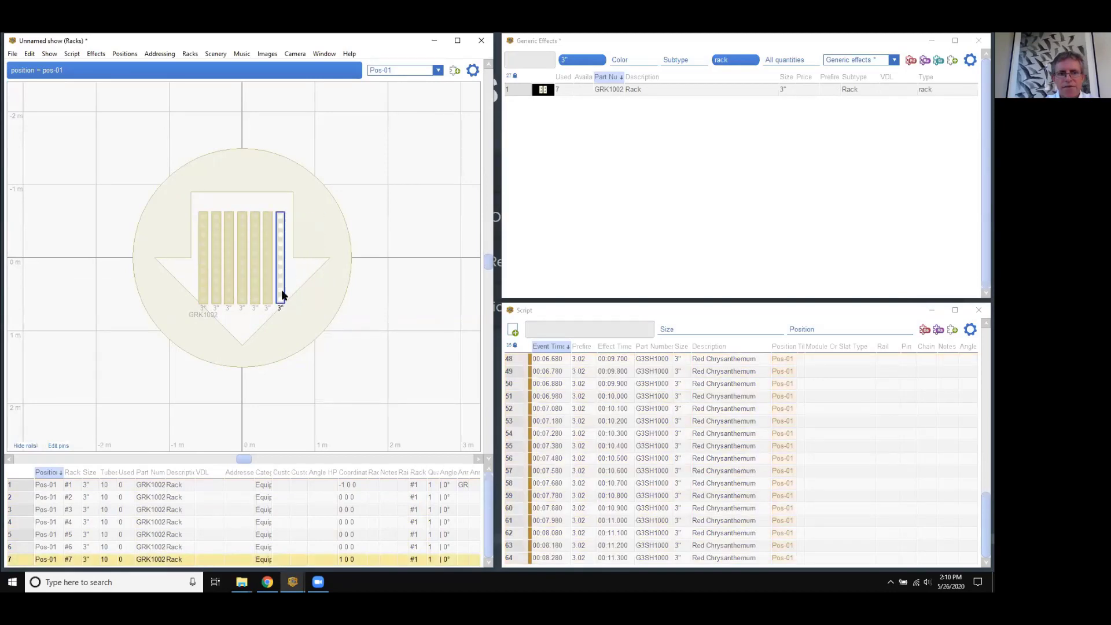
drag(314, 331, 310, 366)
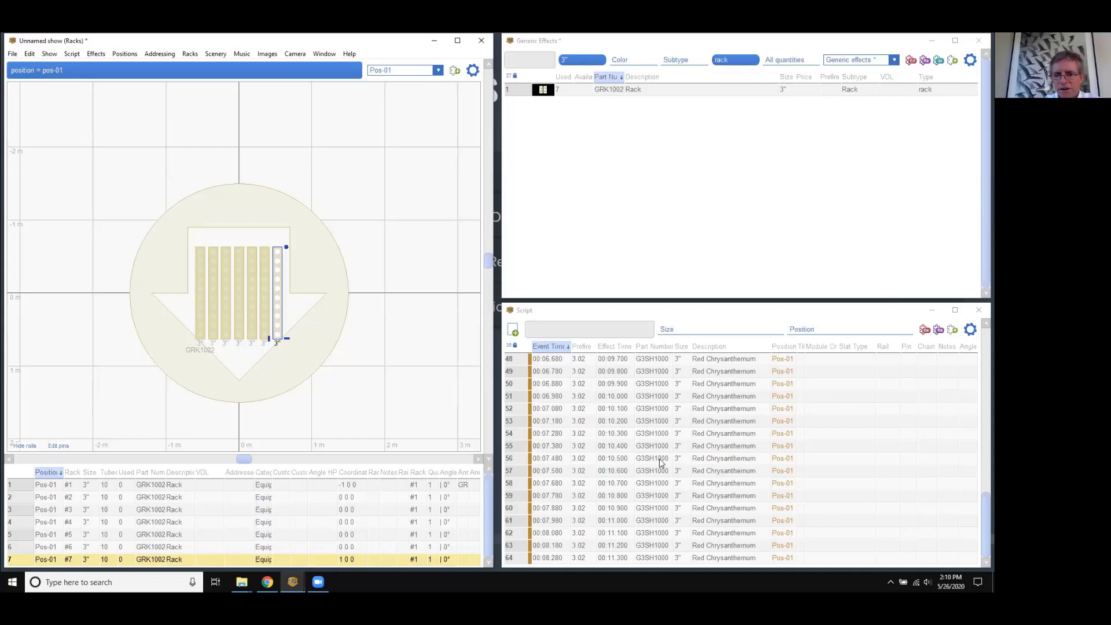
scroll(979, 512, up, 1)
drag(979, 512, 980, 347)
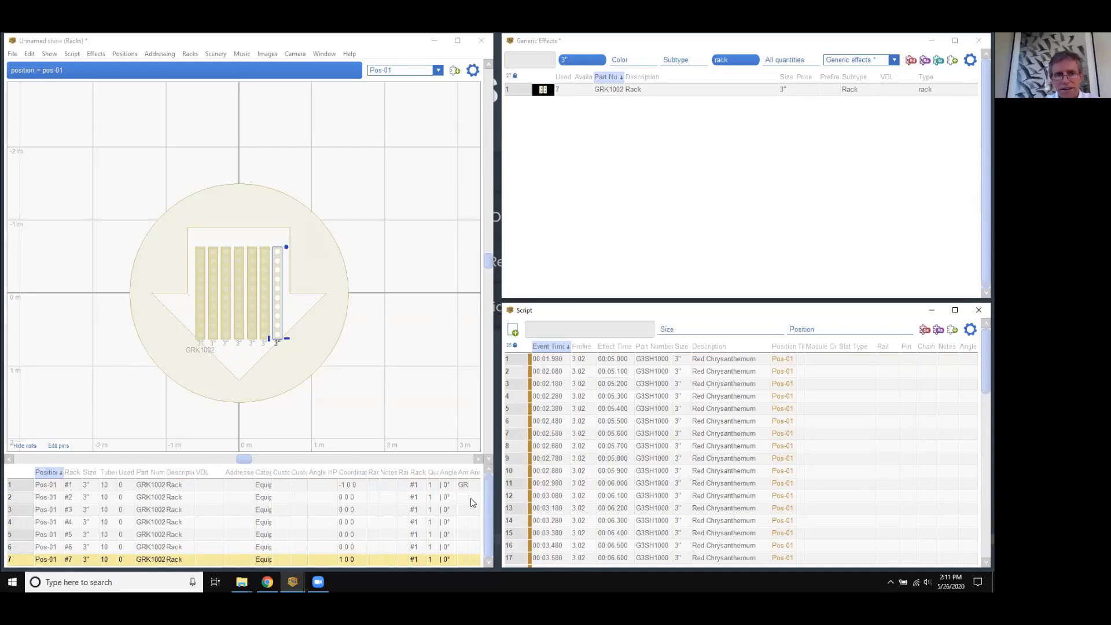
- Center the GRK1002 annotation beneath the row of racks and change its text to "My rack"
drag(202, 351, 241, 357)
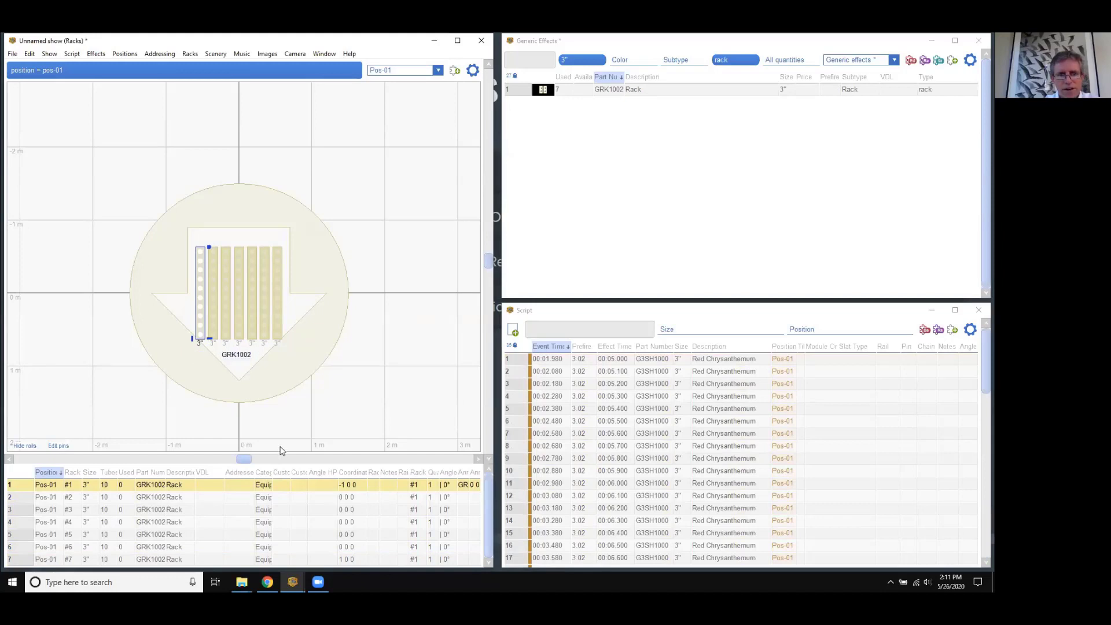
click(263, 405)
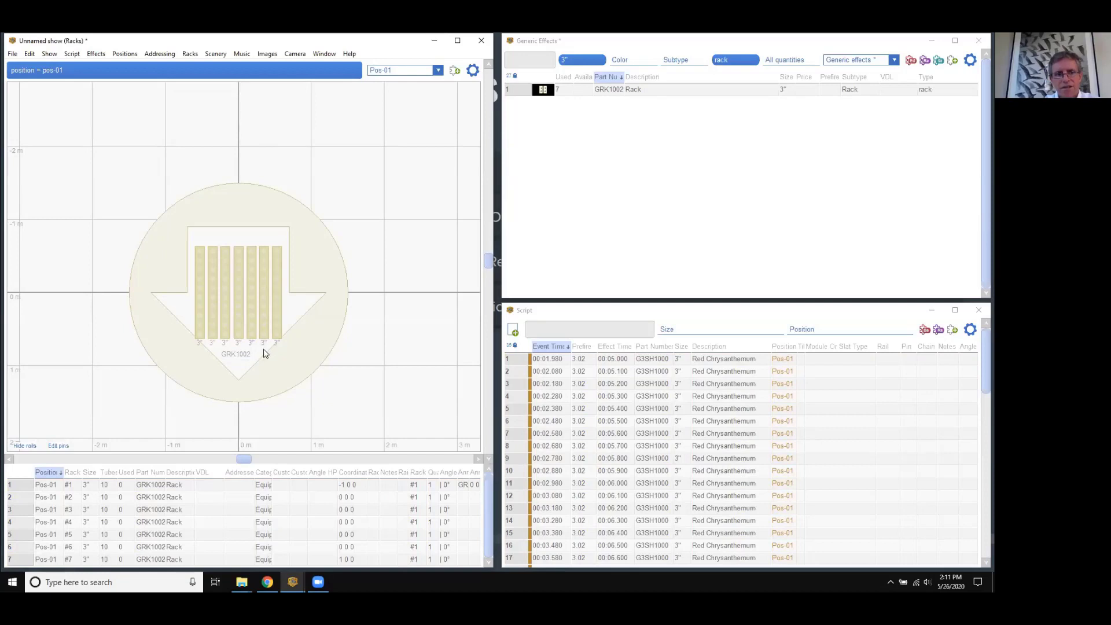
double_click(236, 355)
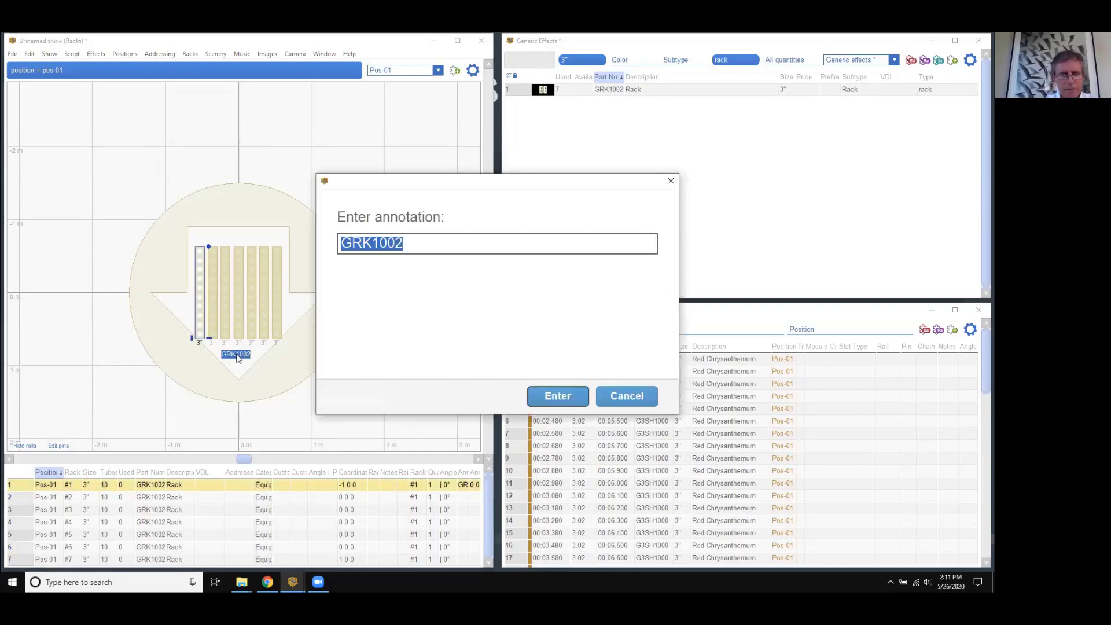
text(My rack)
key(Return)
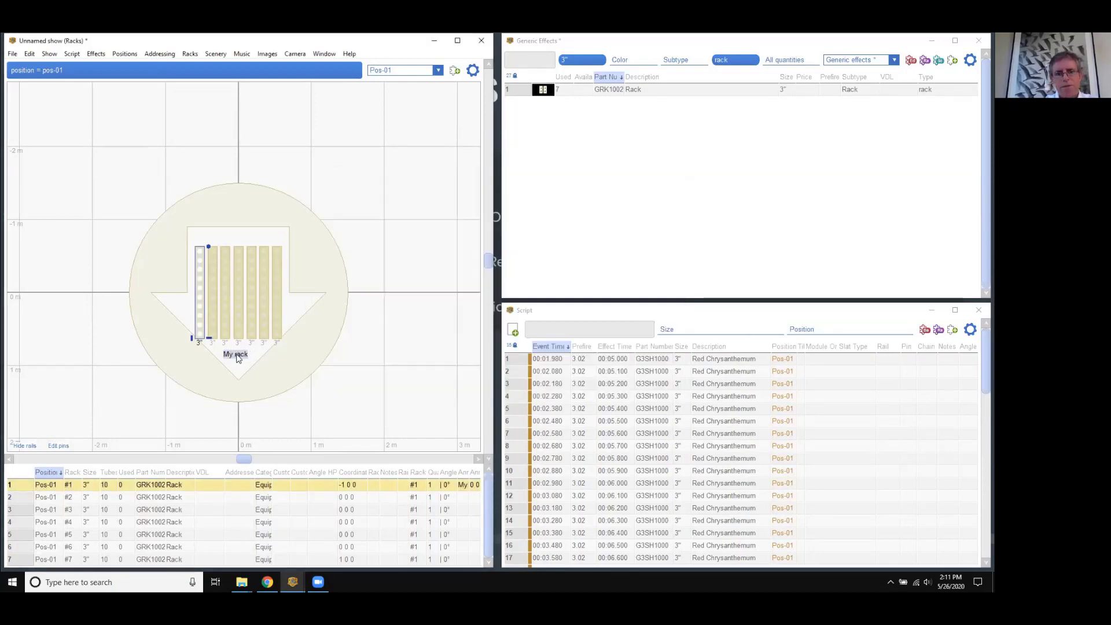
click(204, 410)
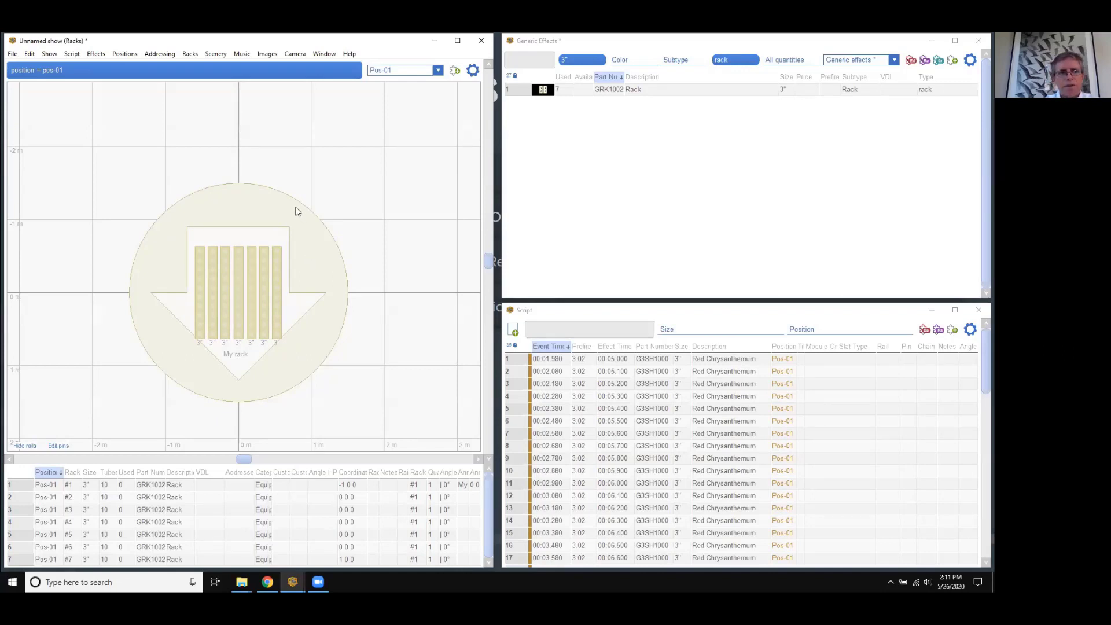
- Address the show for Cobra with COBRA v5.0 Standard Script, sorted by Position and Event Time, and highlight the first 13 events' rail and pin addresses
click(155, 55)
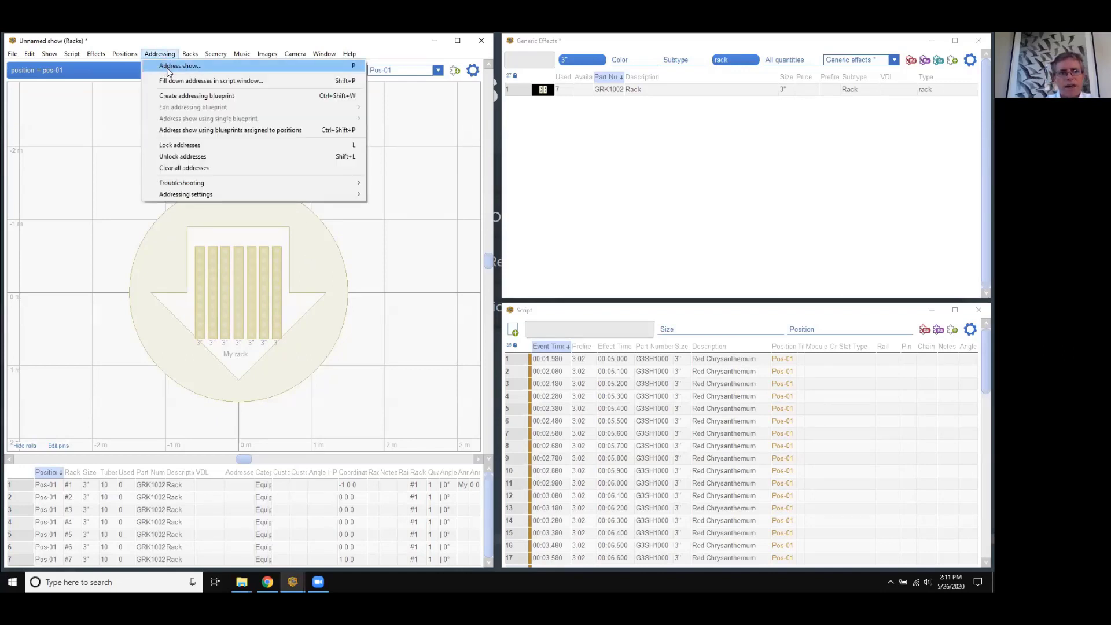
click(171, 67)
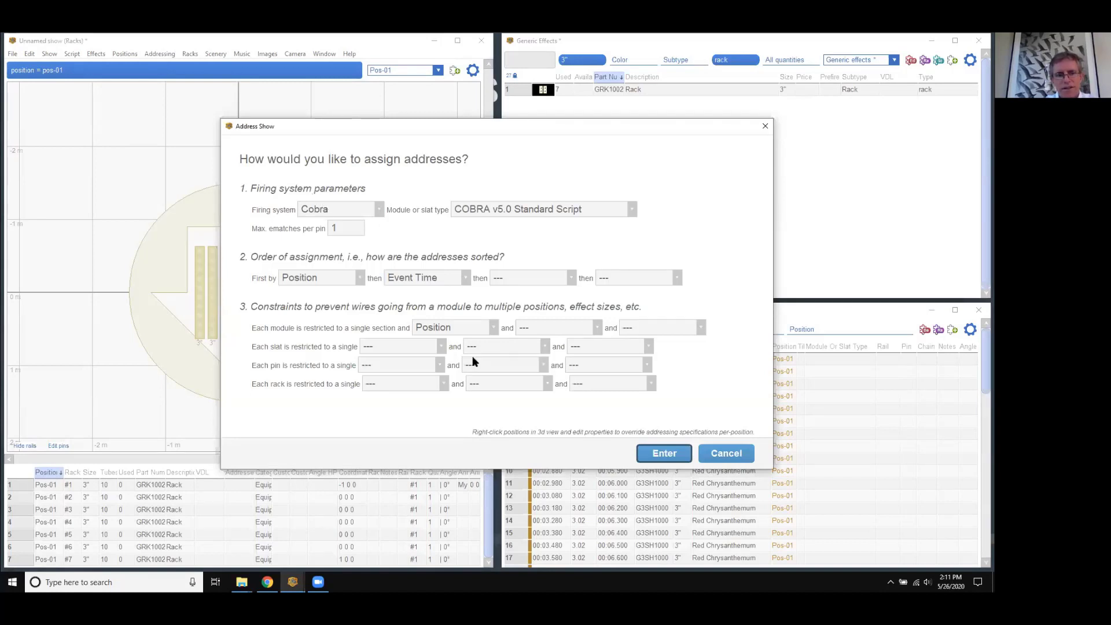
click(656, 456)
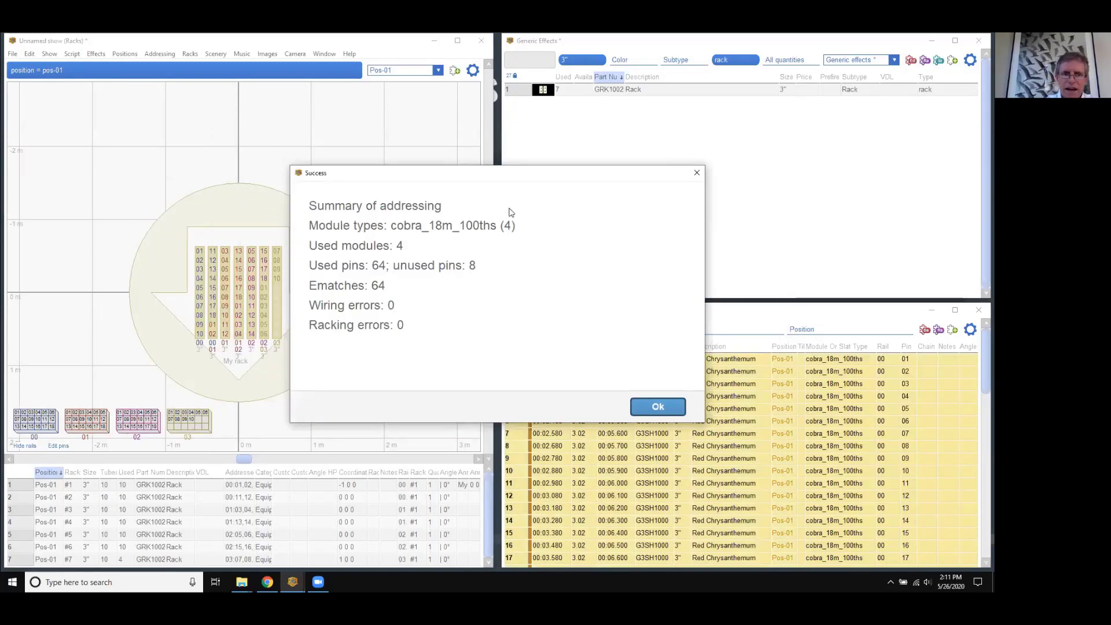
drag(473, 177, 559, 133)
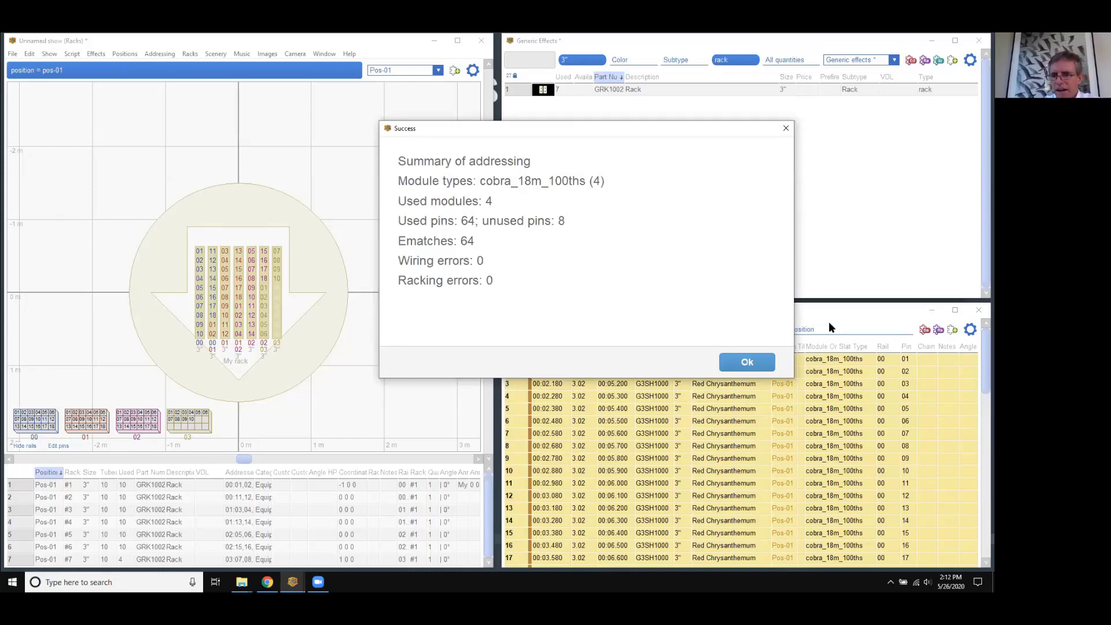
click(747, 362)
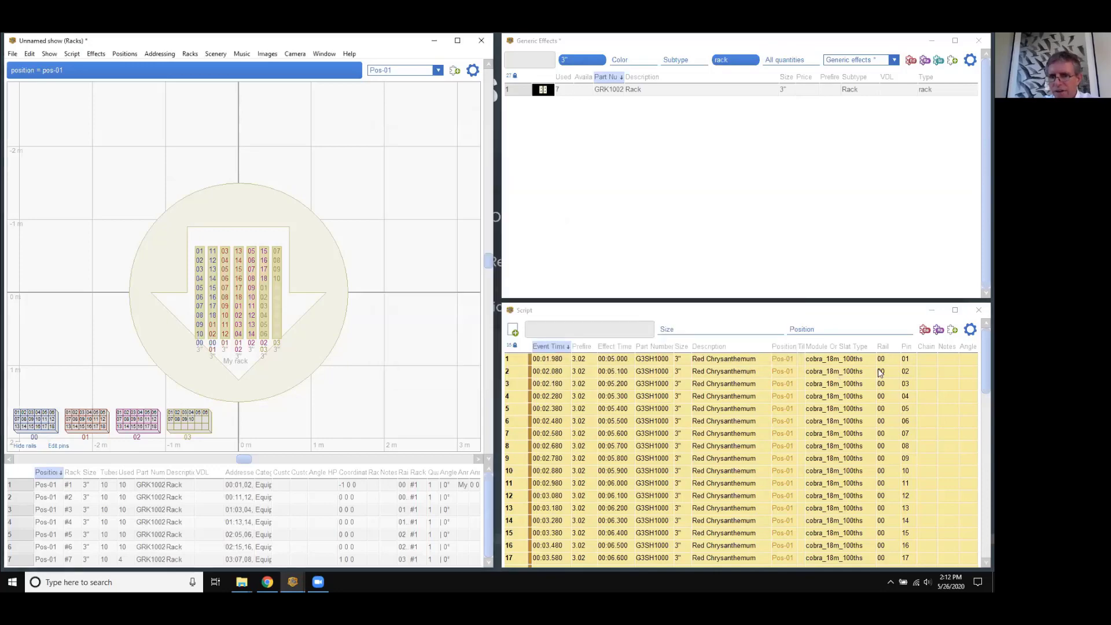
drag(881, 359, 910, 508)
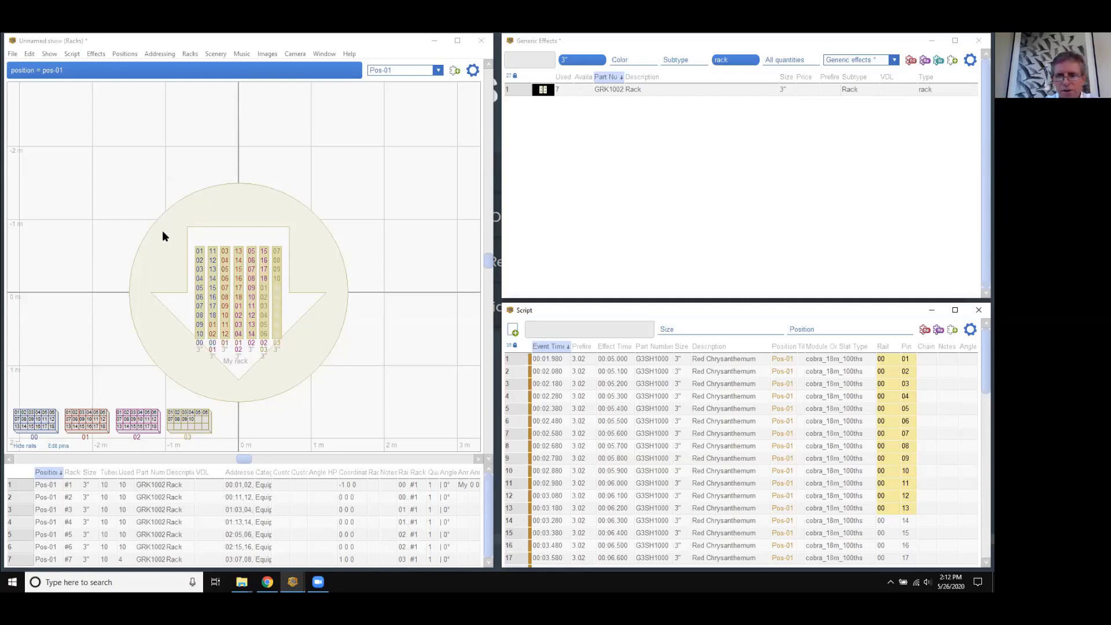
- Split the racks into two clusters, moving the first three left and the remaining four right, with a gap of about 2 m
drag(162, 231, 181, 280)
drag(219, 232, 372, 286)
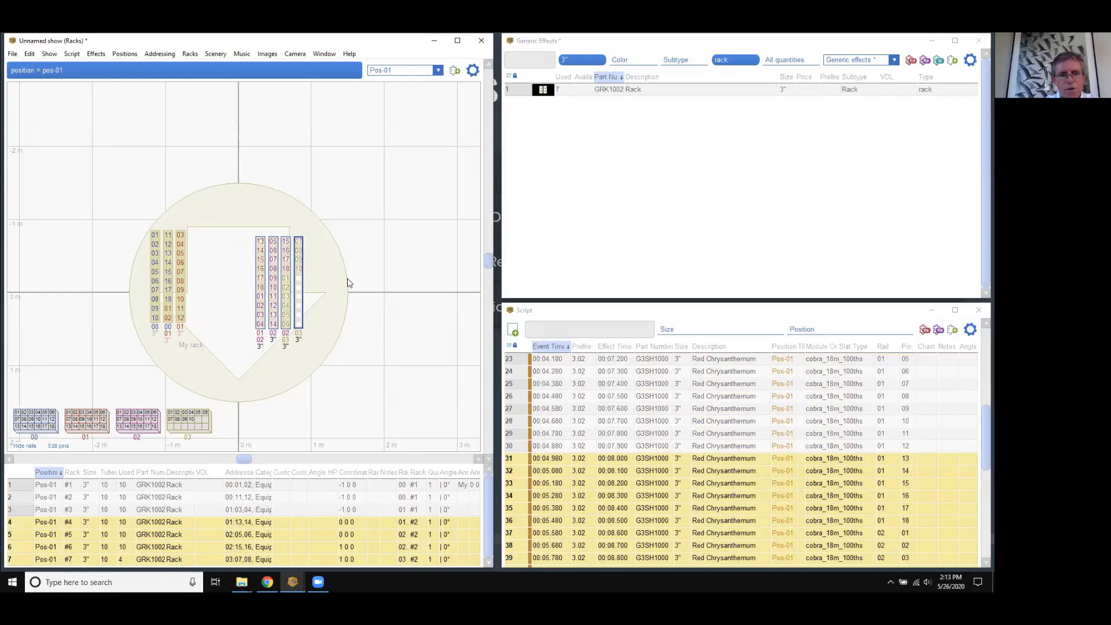
click(321, 371)
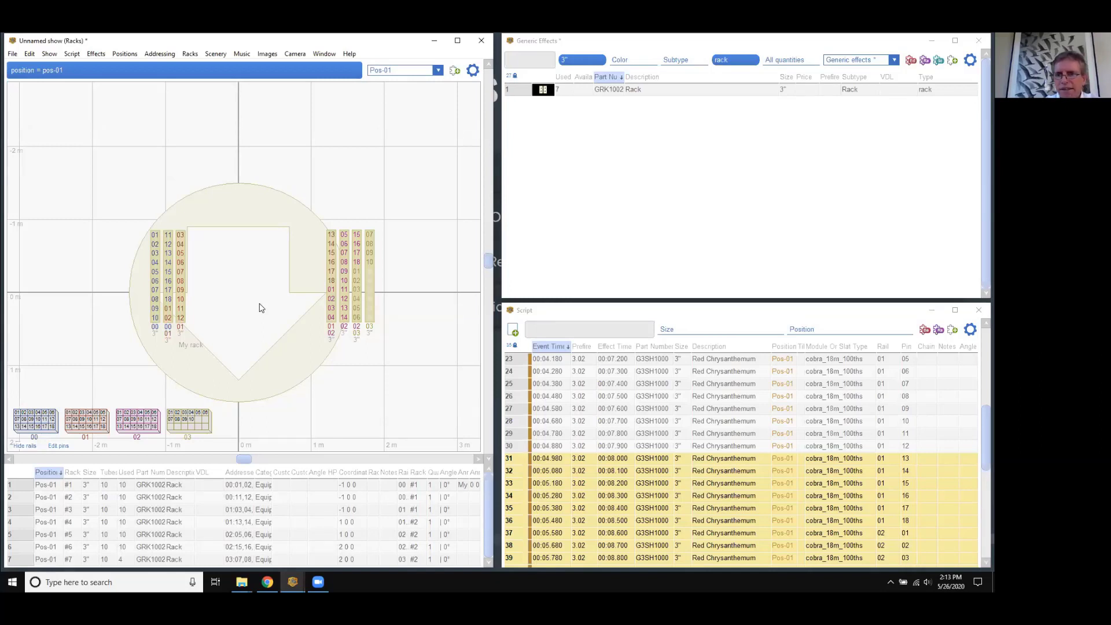
- Readdress the show with each module restricted to a single Position and Rack Cluster, keeping the other Cobra settings
click(160, 53)
click(163, 66)
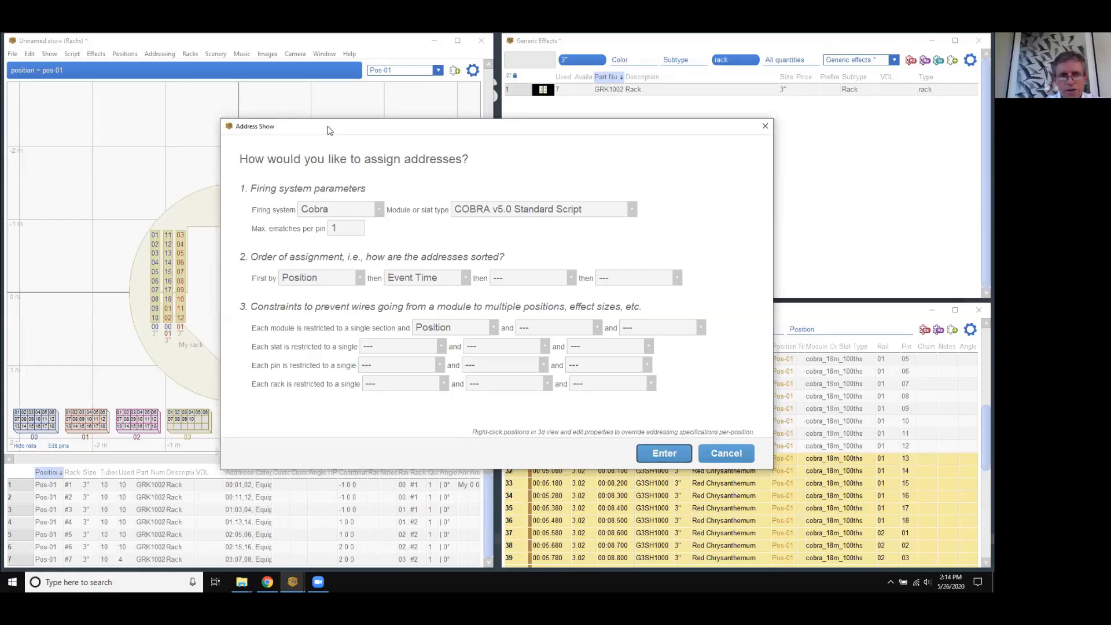
drag(329, 129, 497, 177)
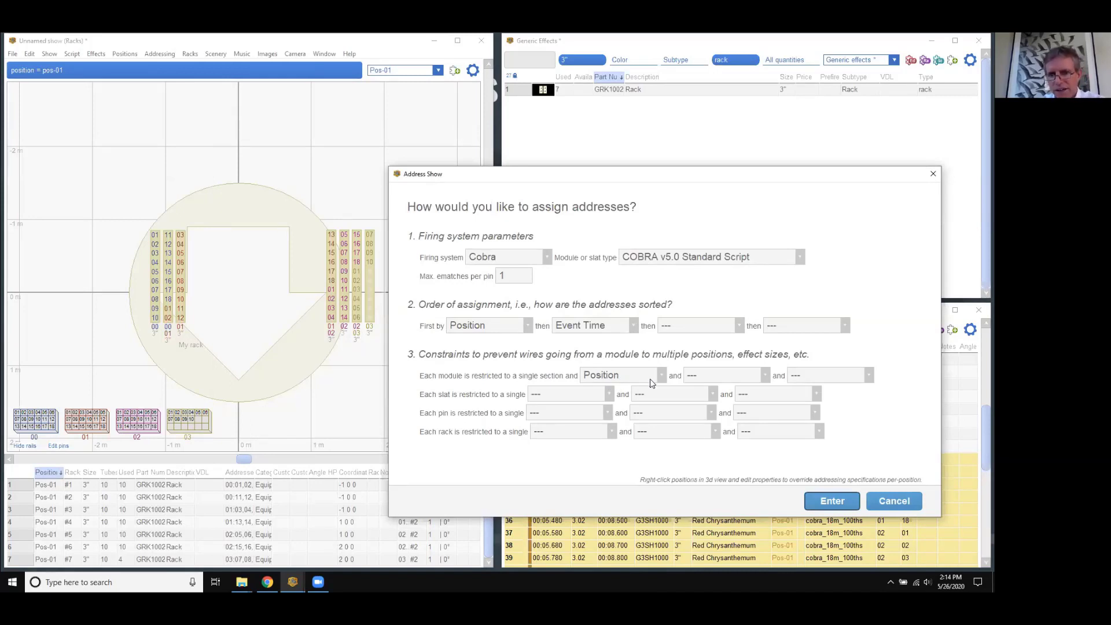
click(703, 379)
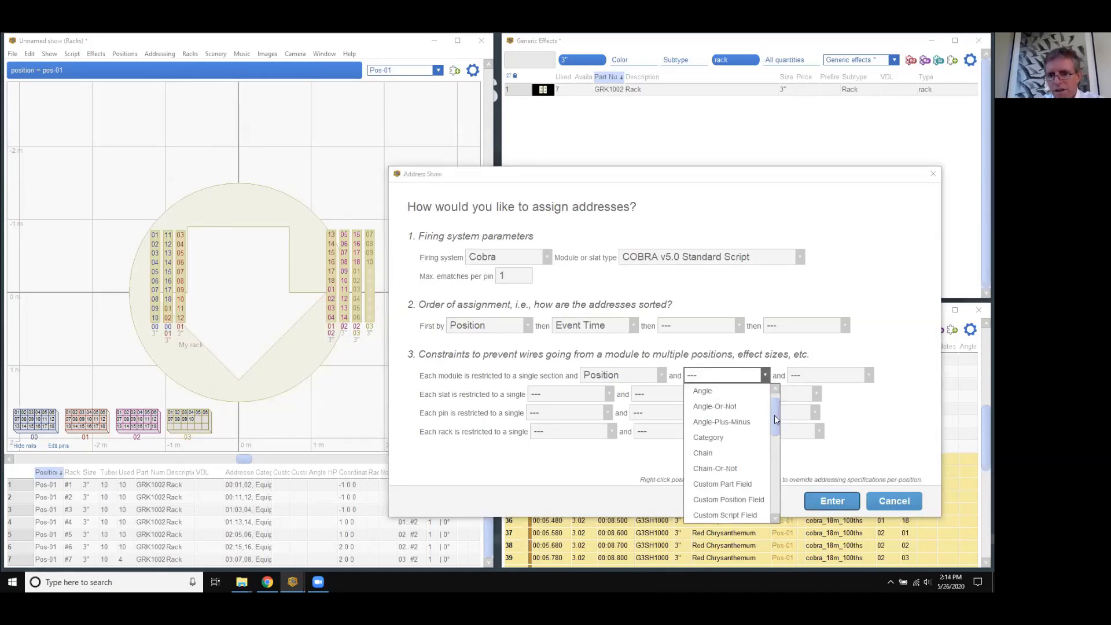
drag(775, 416, 776, 474)
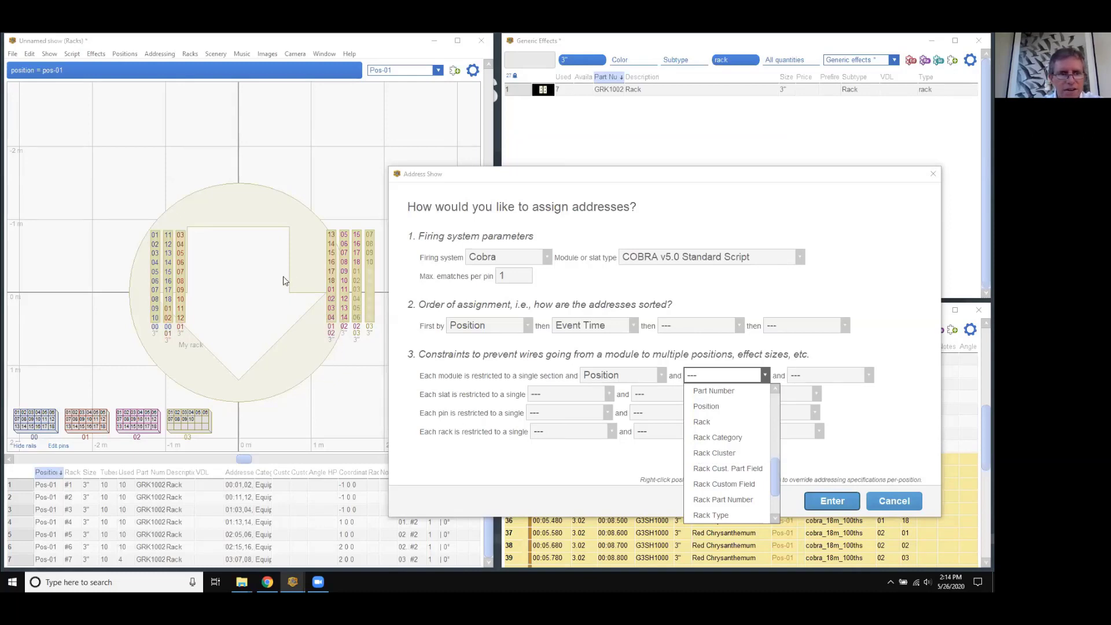
click(709, 454)
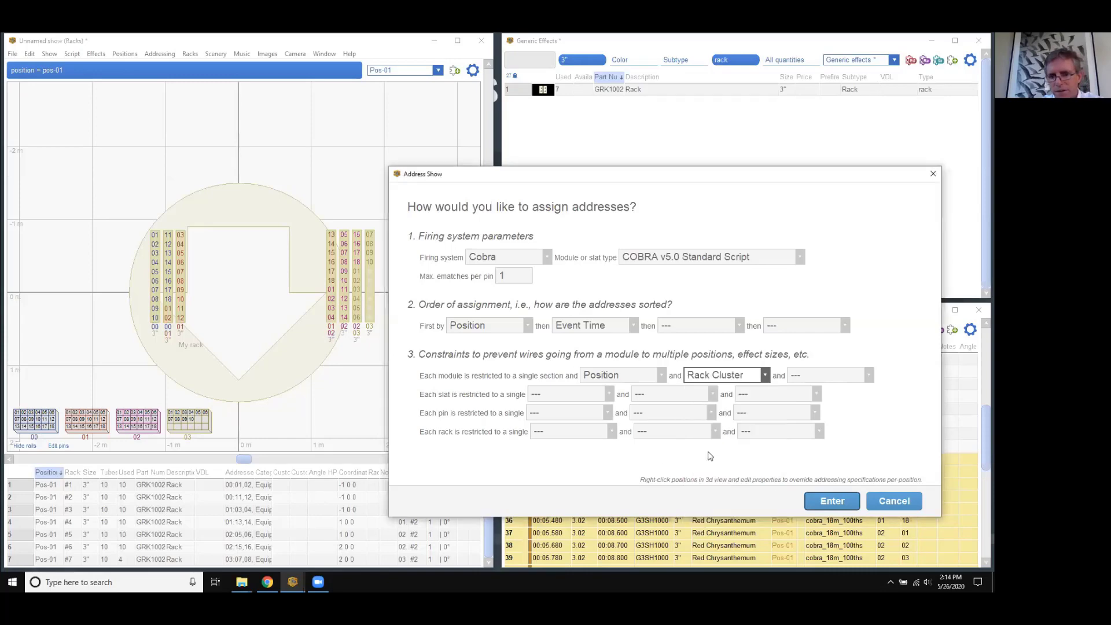
click(828, 504)
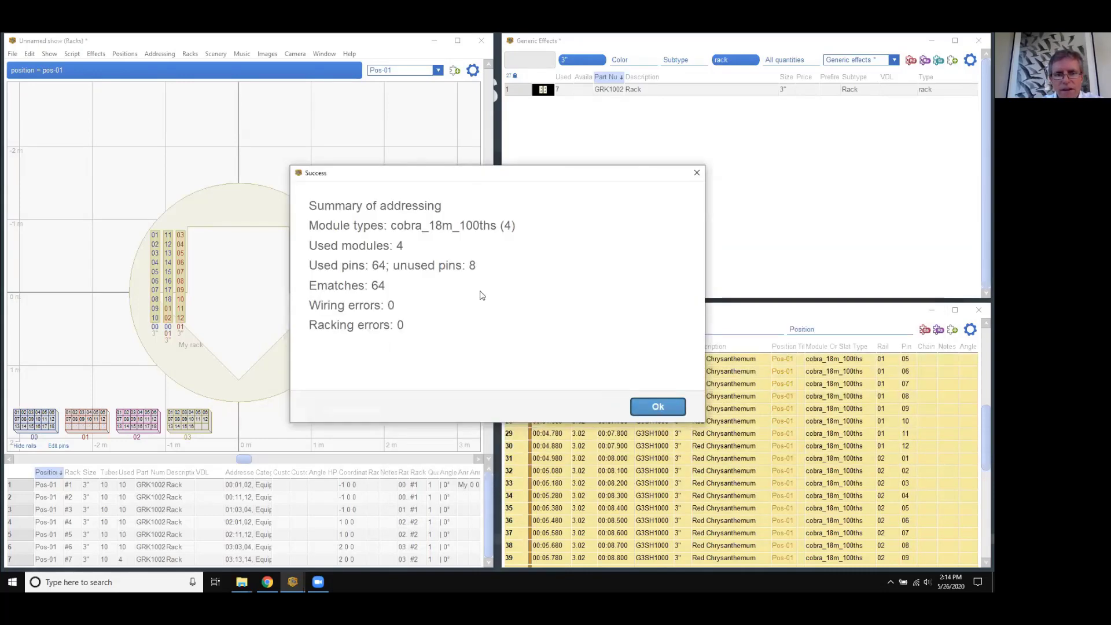
drag(442, 173, 561, 154)
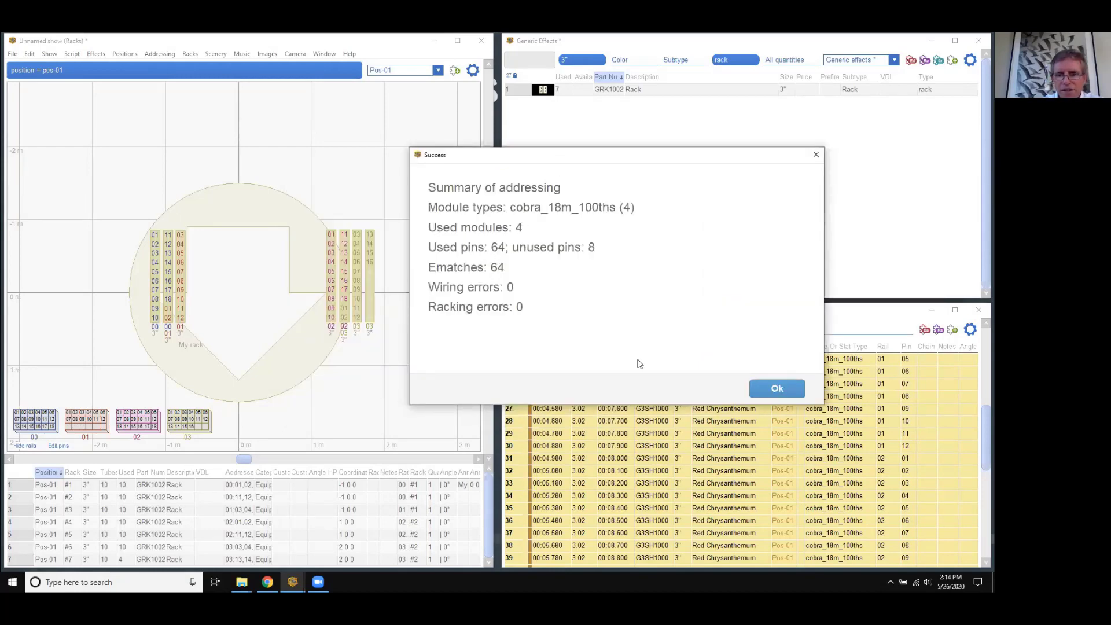
click(777, 389)
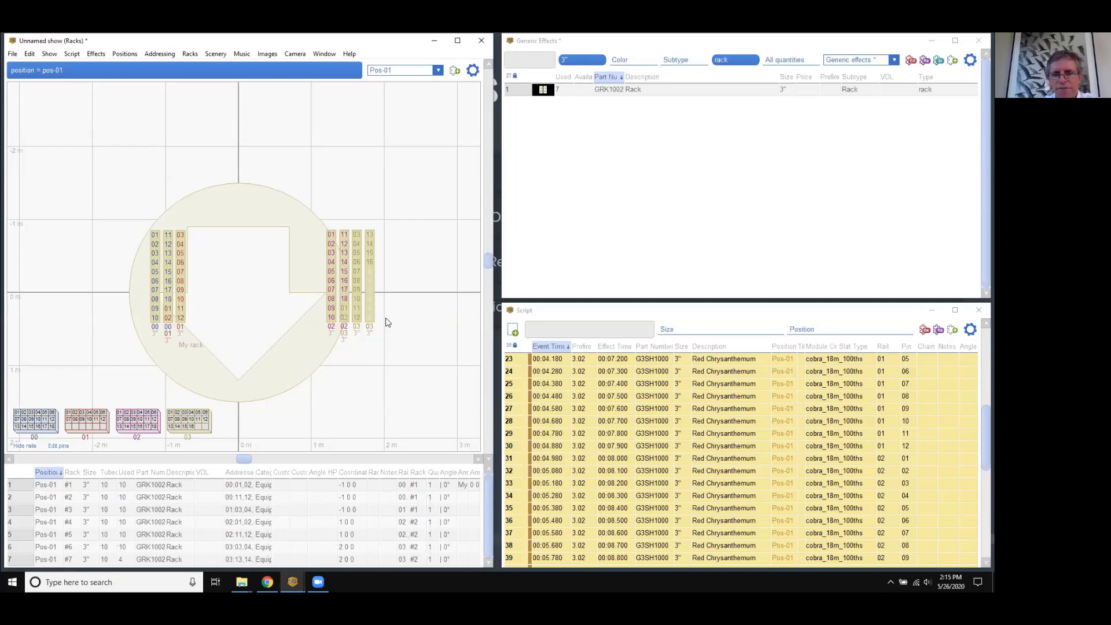
drag(384, 353, 365, 339)
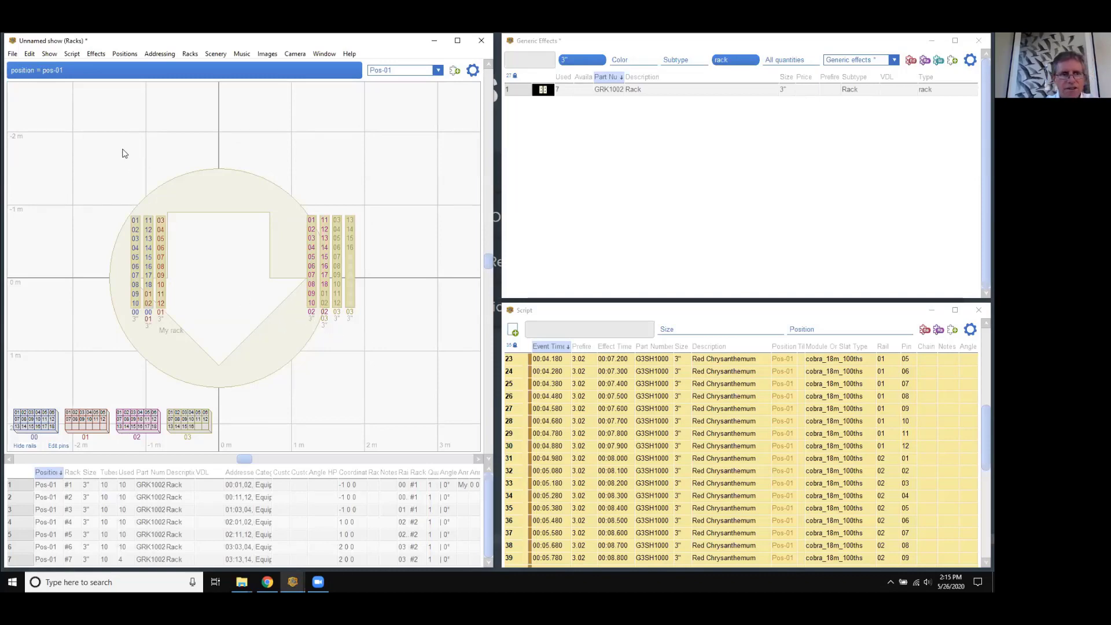
- Export the rack layout diagram as a PDF named for-crew, view it, and close the PDF
click(13, 53)
mouse_move(41, 151)
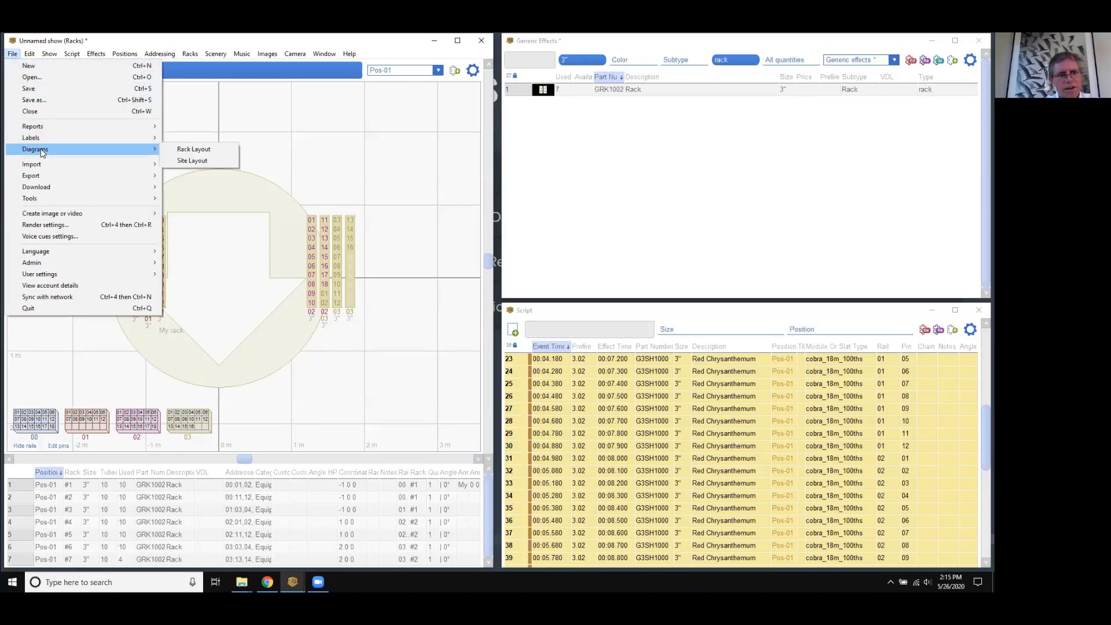
click(184, 152)
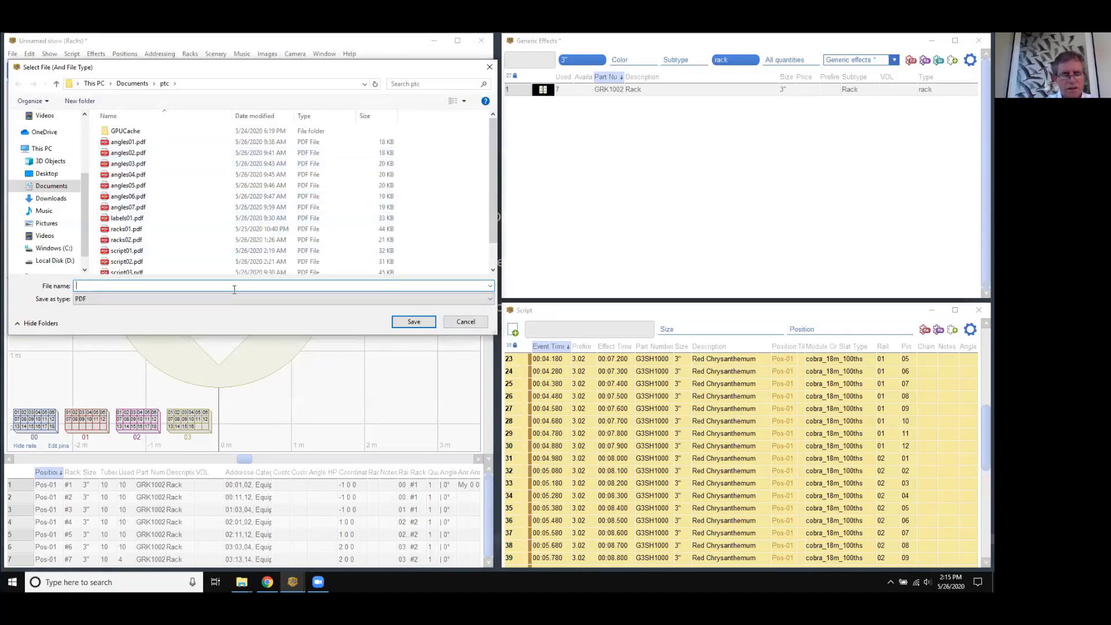
text(for-crew)
key(Return)
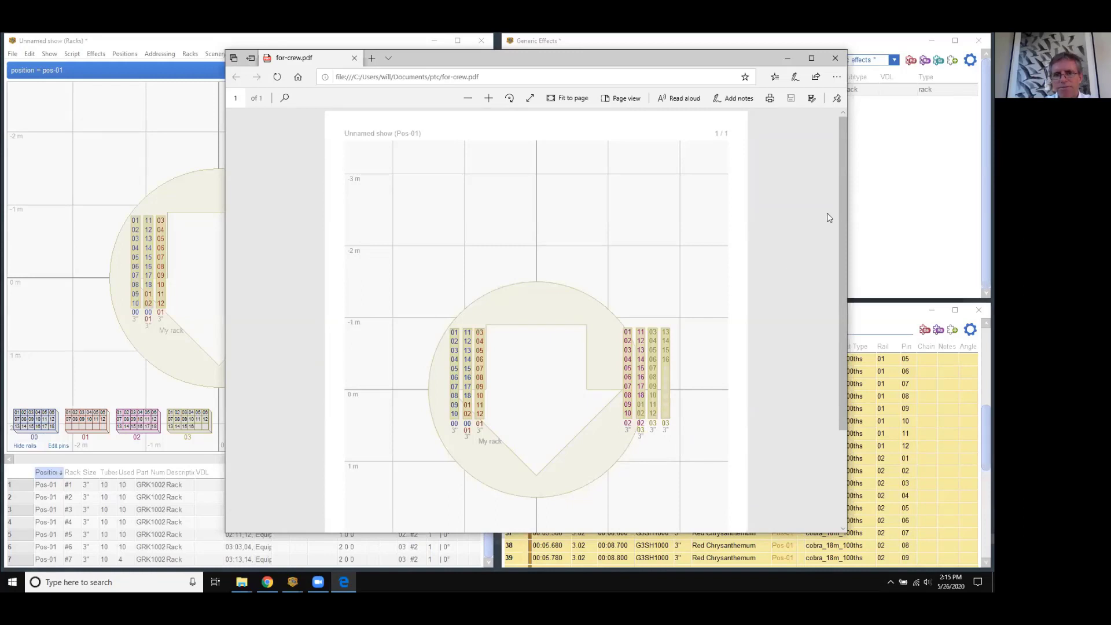
drag(724, 69, 692, 73)
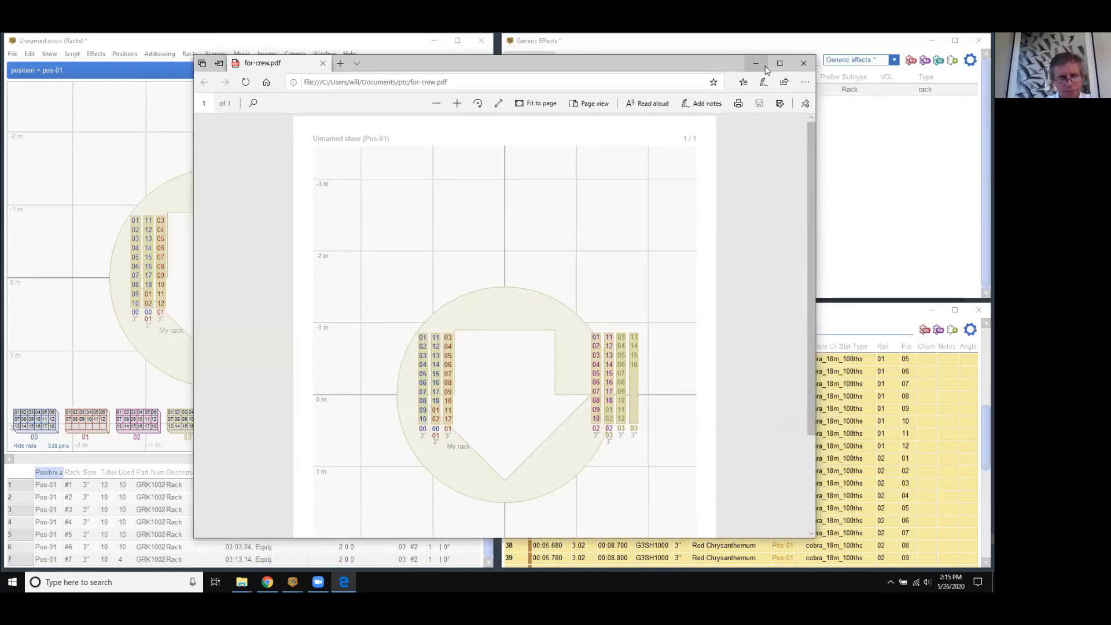
key(alt+F4)
key(alt+Tab)
key(alt+Tab)
key(alt+Tab)
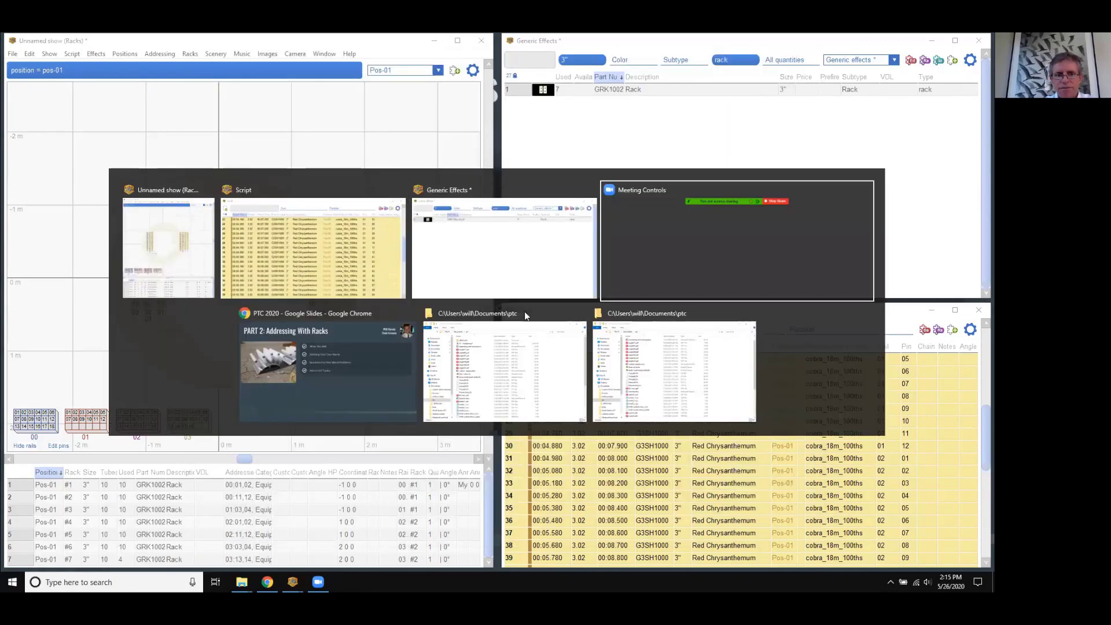
key(alt+Tab)
key(Left)
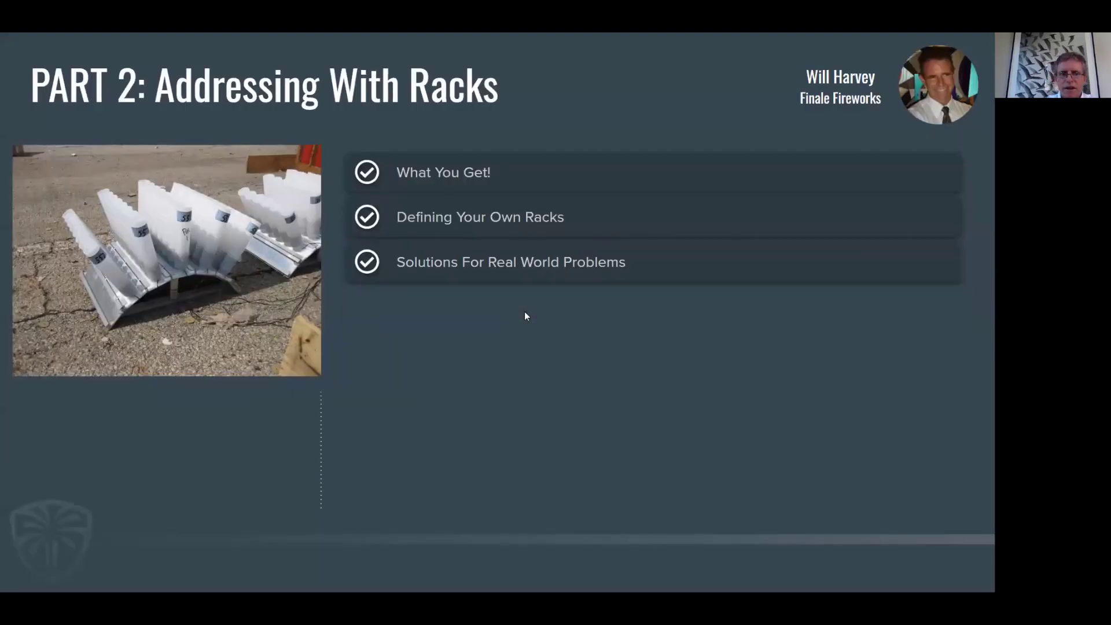
key(Right)
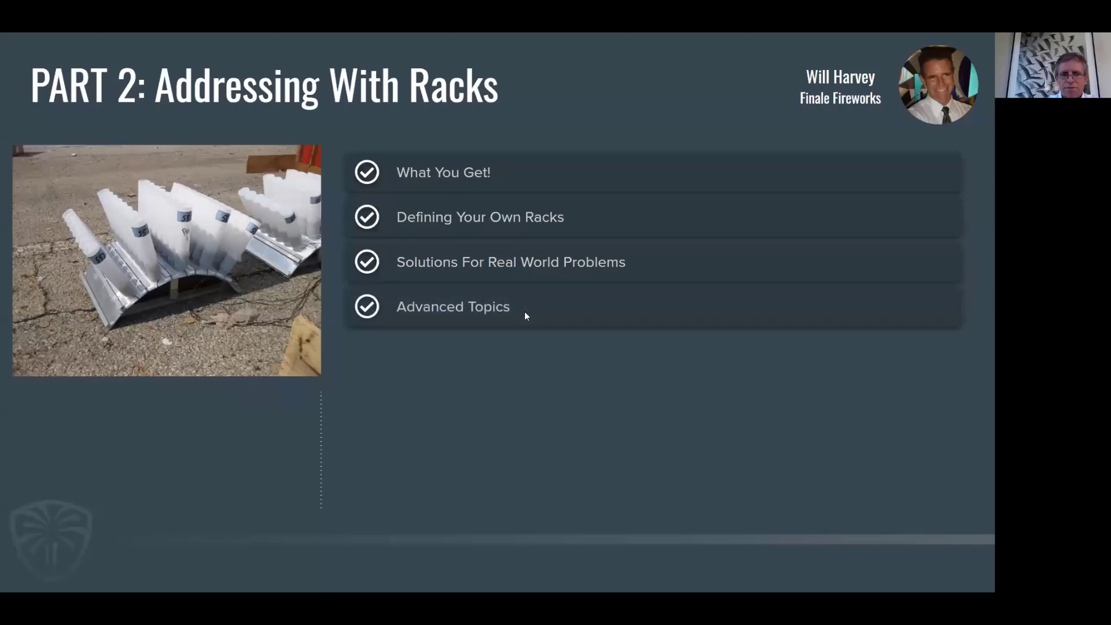
key(Right)
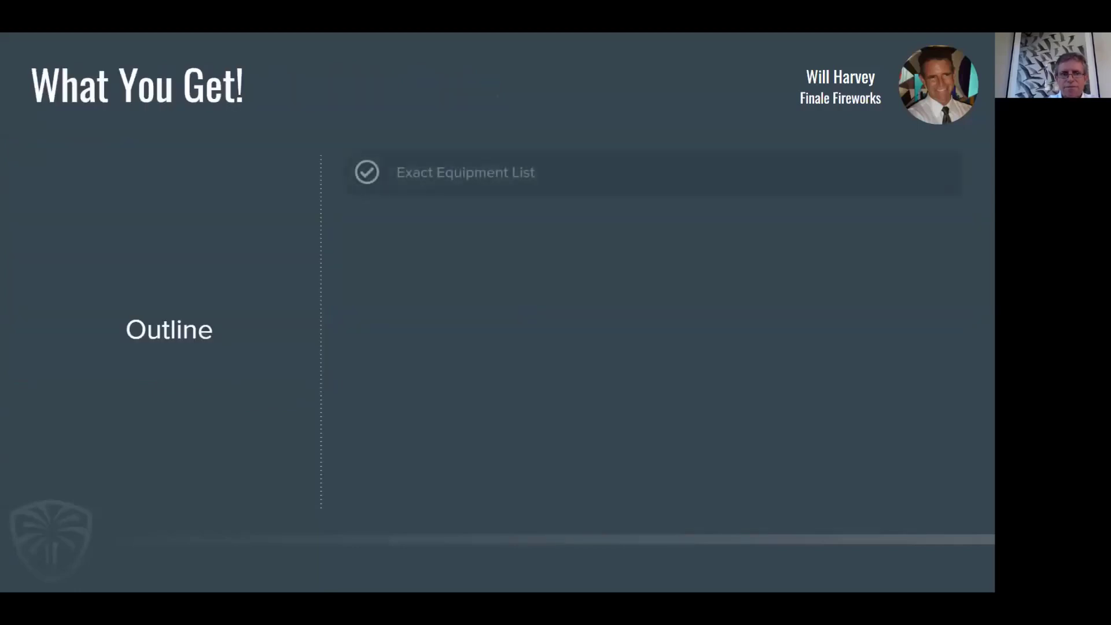
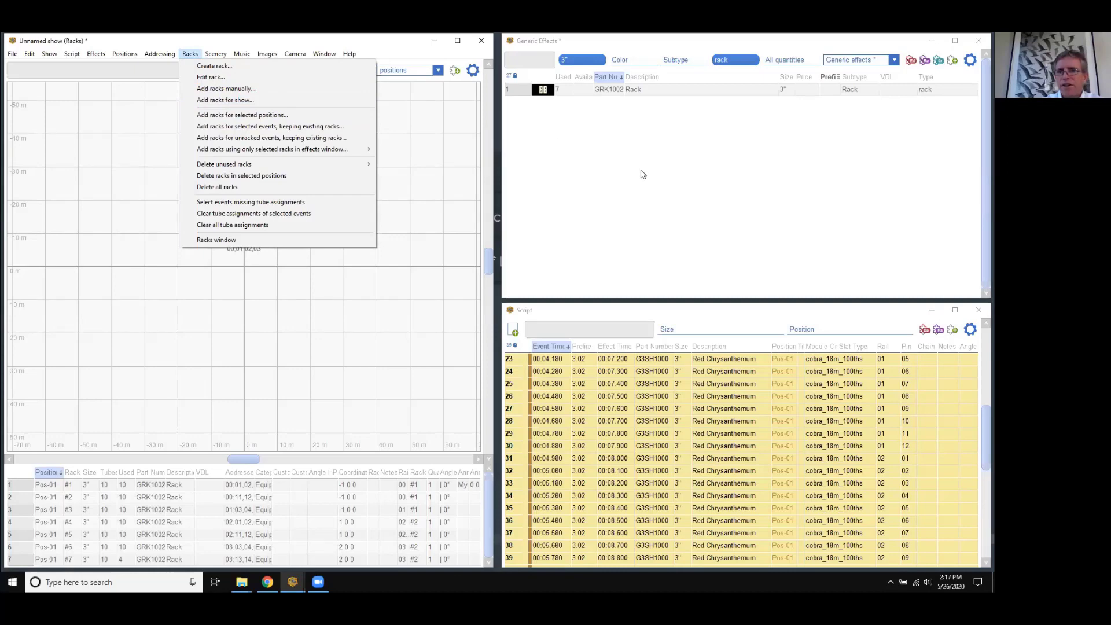
- Clear the size filter on the generic effects, reapply the rack type filter, and select the GRK1002 rack
click(641, 171)
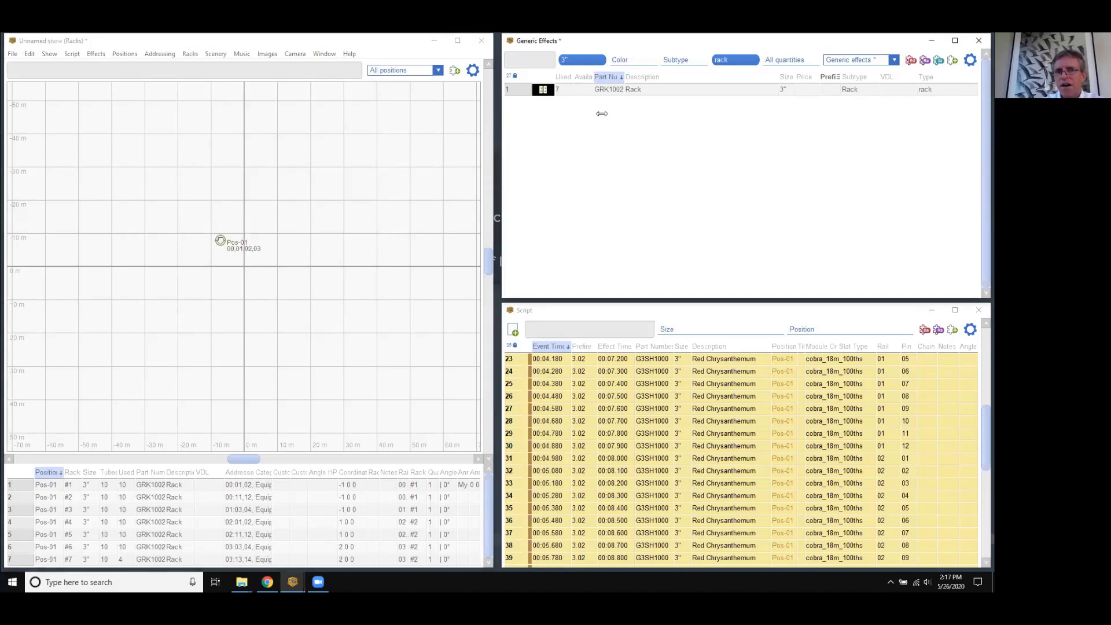
click(599, 60)
click(592, 79)
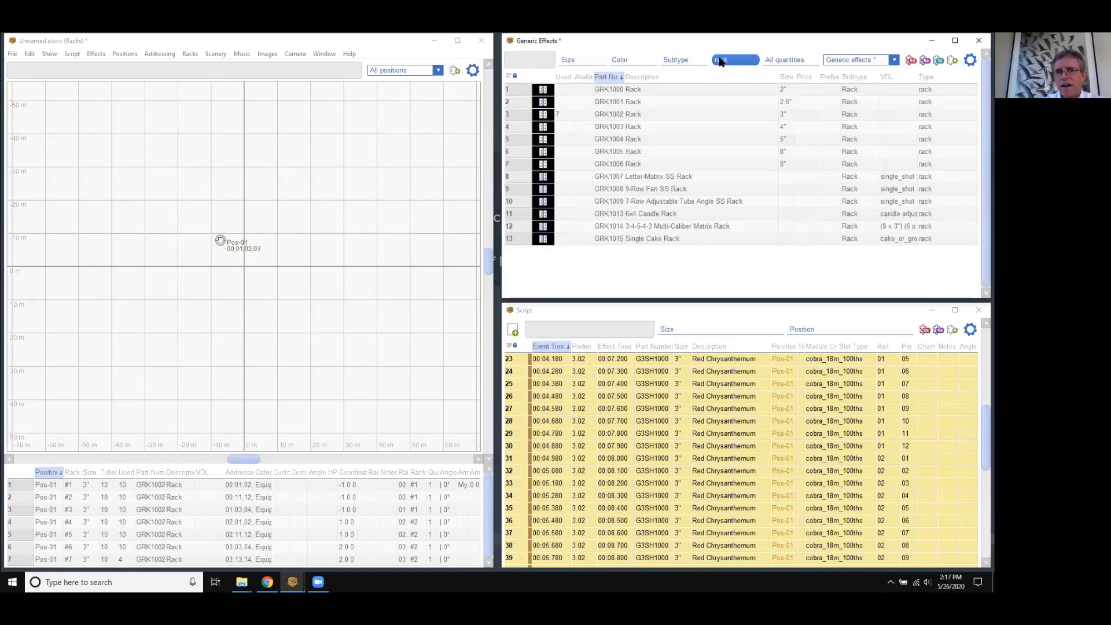
click(725, 60)
click(732, 80)
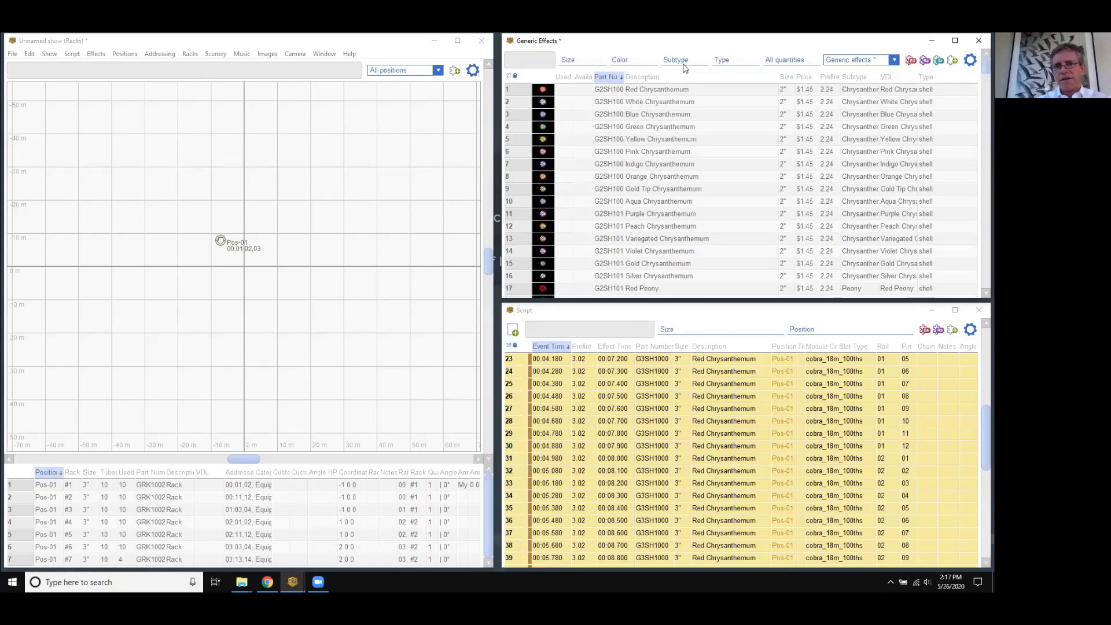
click(722, 61)
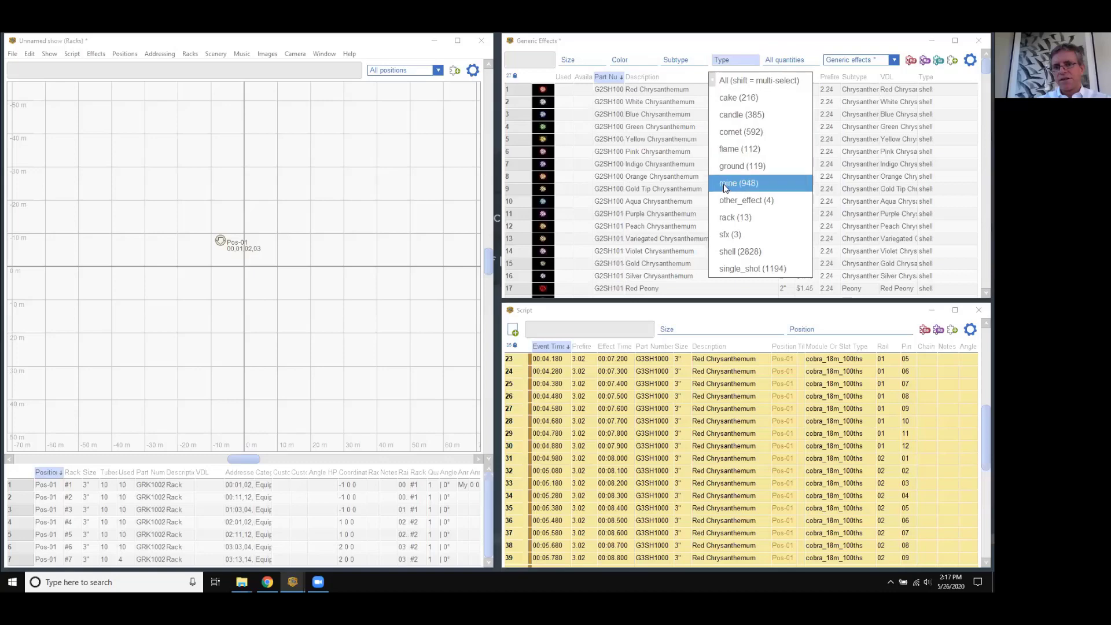
click(724, 216)
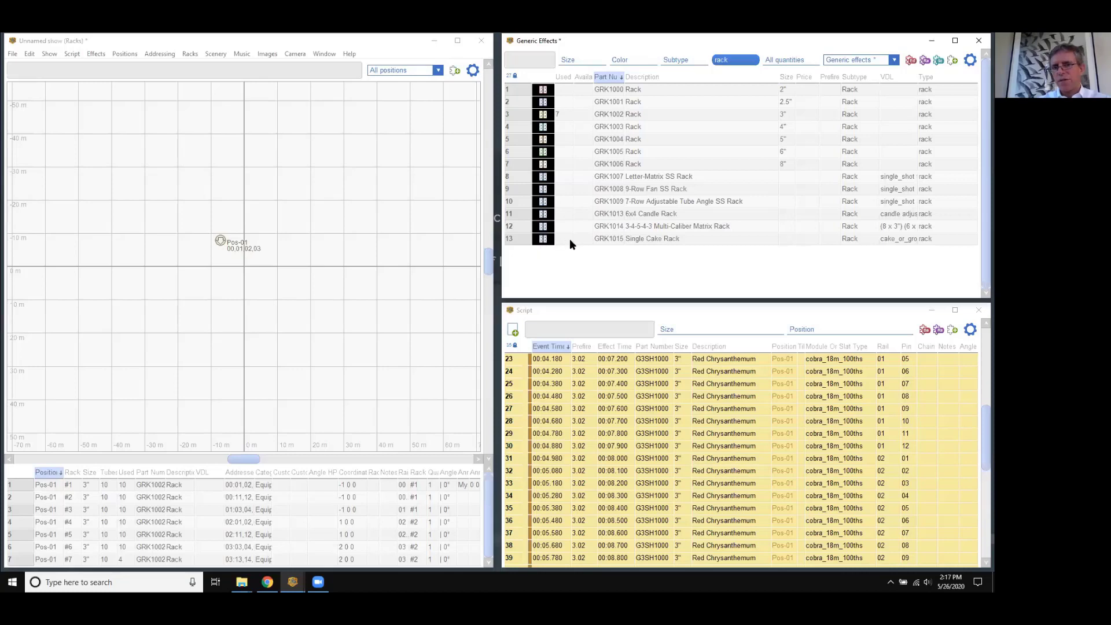
click(565, 115)
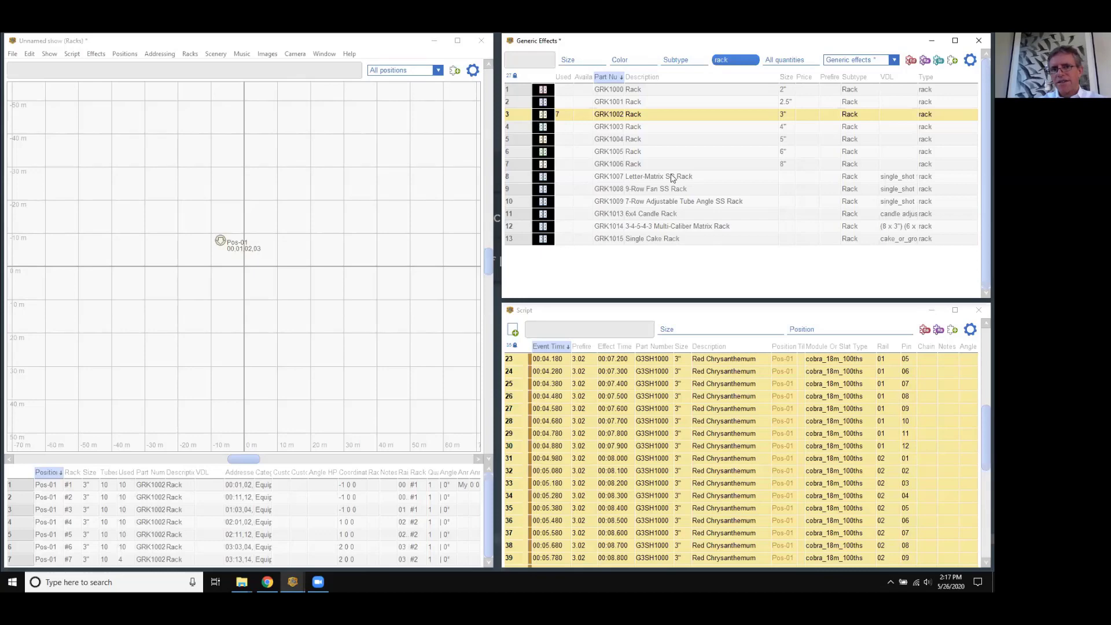
- Show the My effects collection and delete its racks r100, r101 and rack100
click(846, 61)
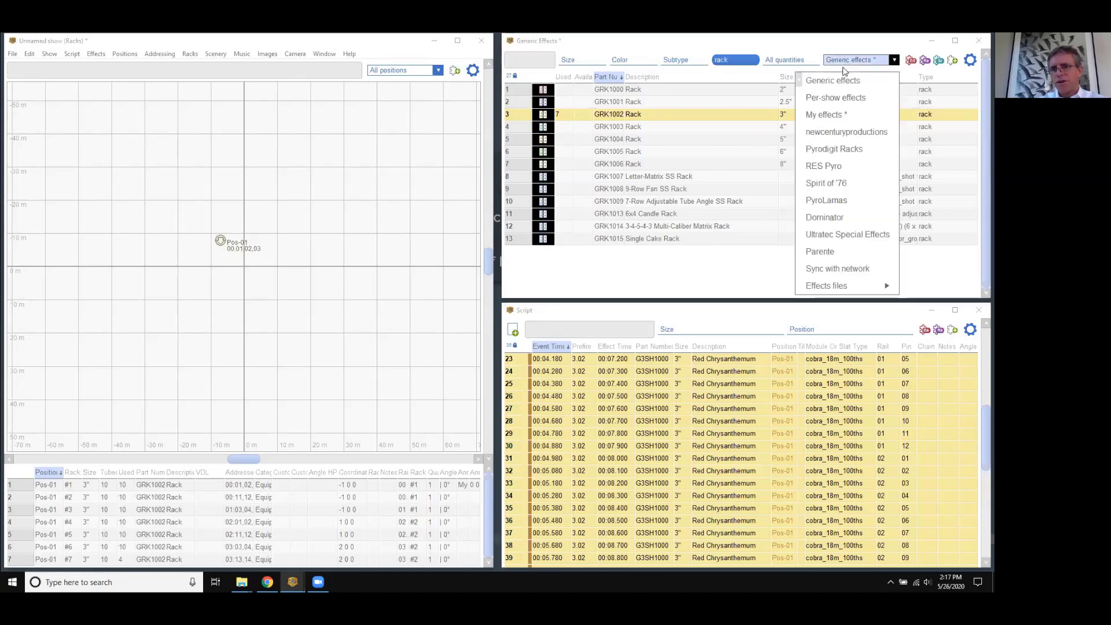
click(831, 112)
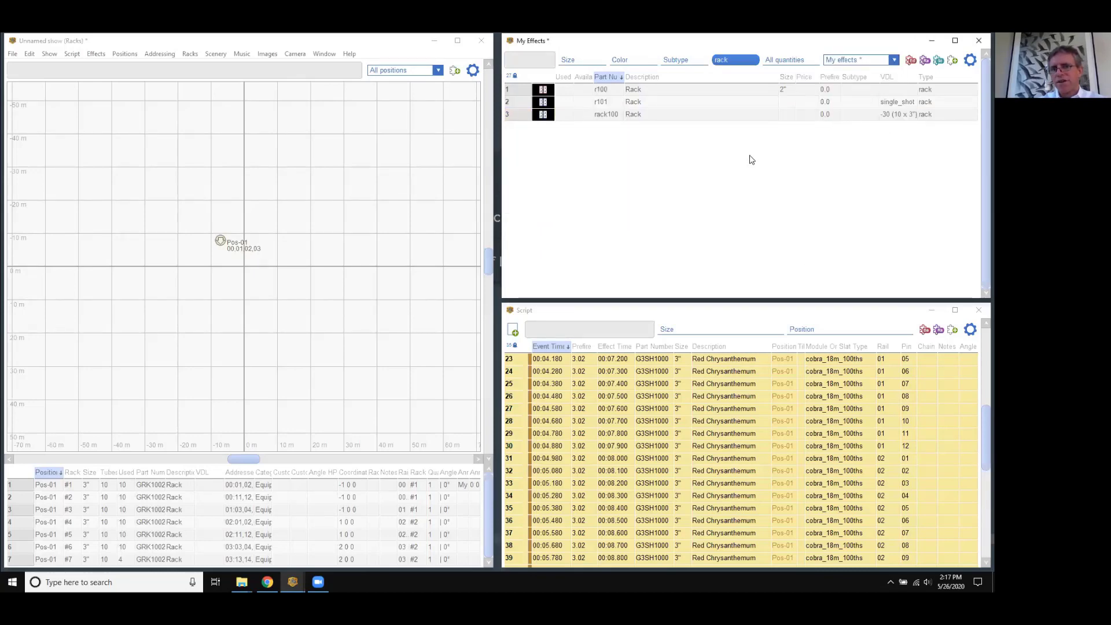
drag(522, 91, 522, 125)
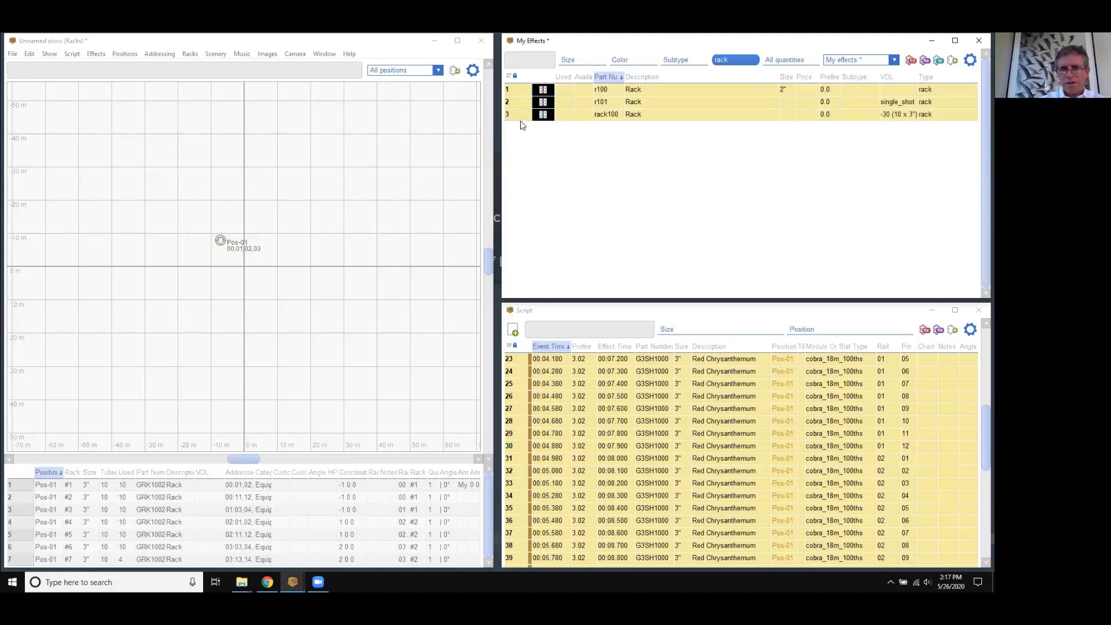
key(Delete)
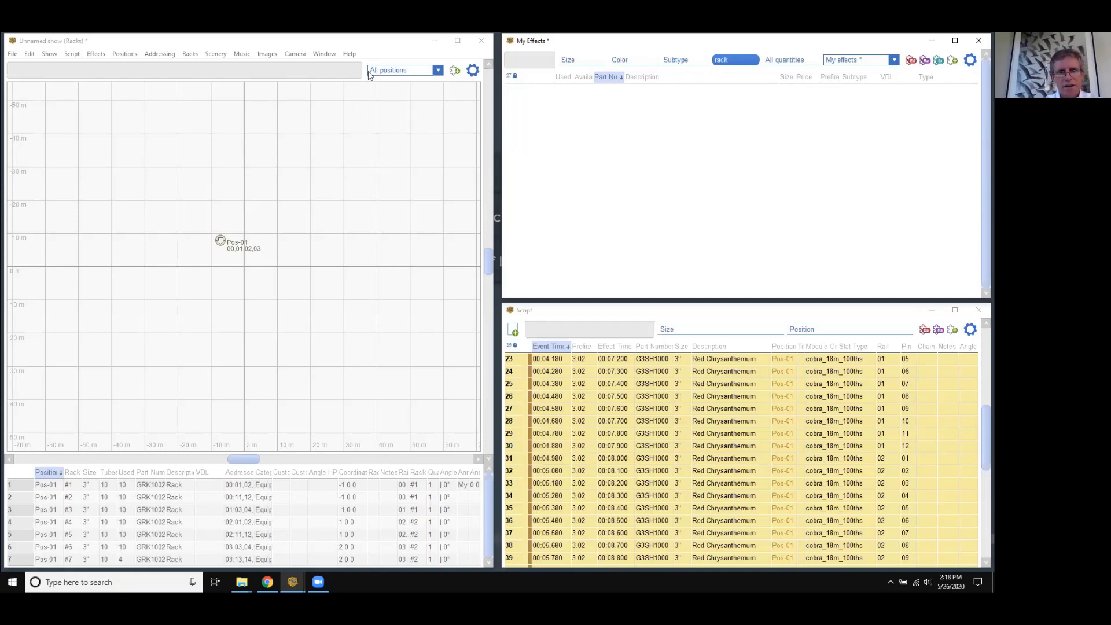
- Display position Pos-01, begin creating a rack, and review the rack structure options while keeping Mortar rack
click(399, 71)
click(389, 106)
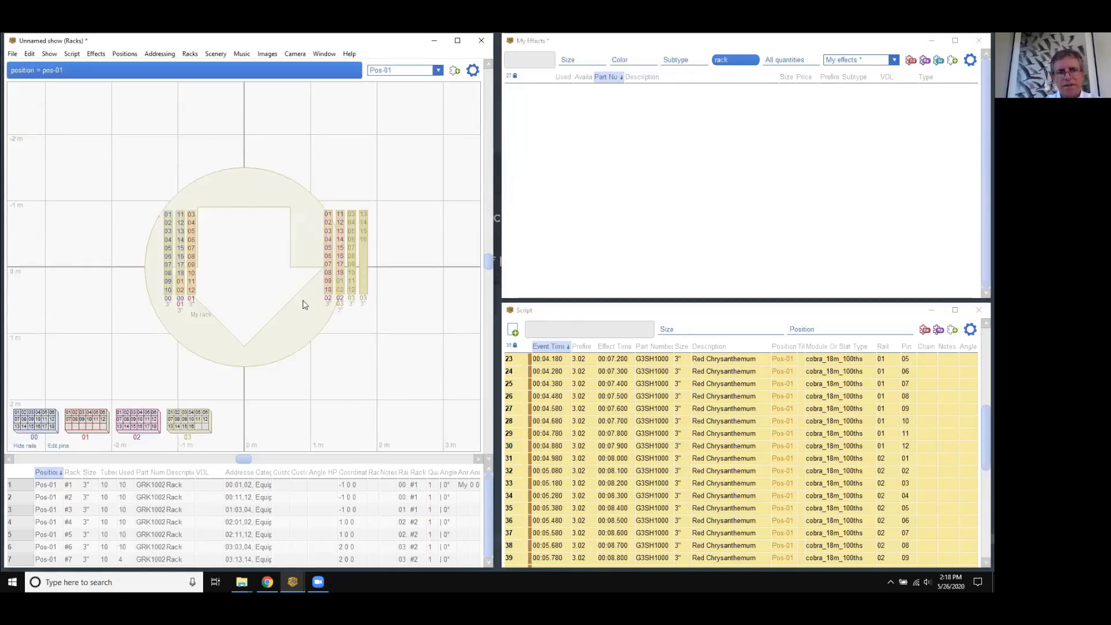
click(190, 55)
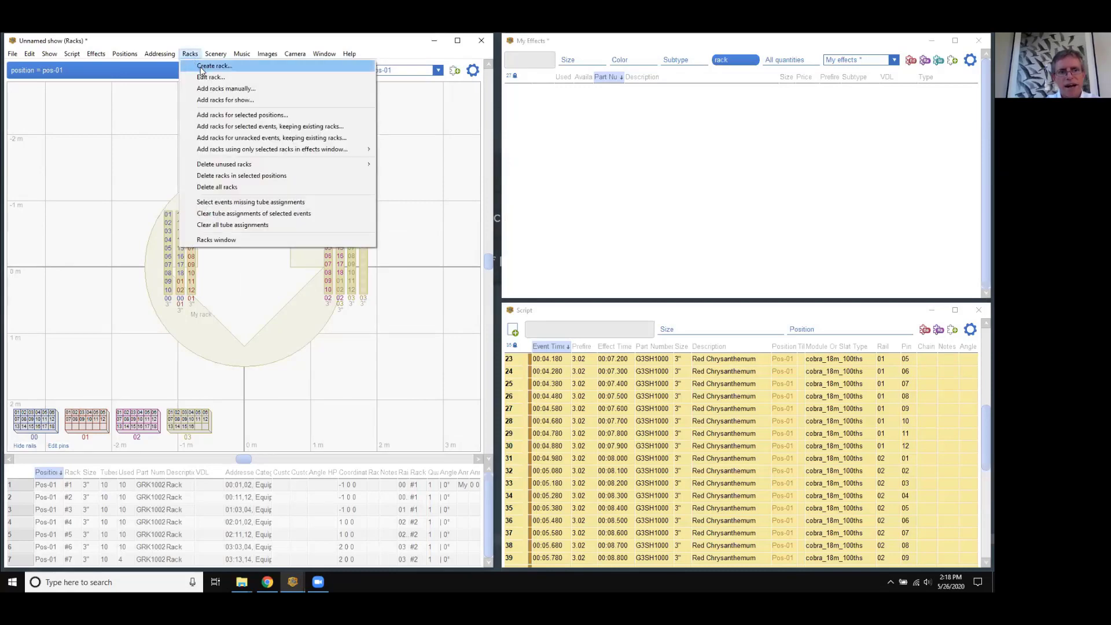
click(201, 67)
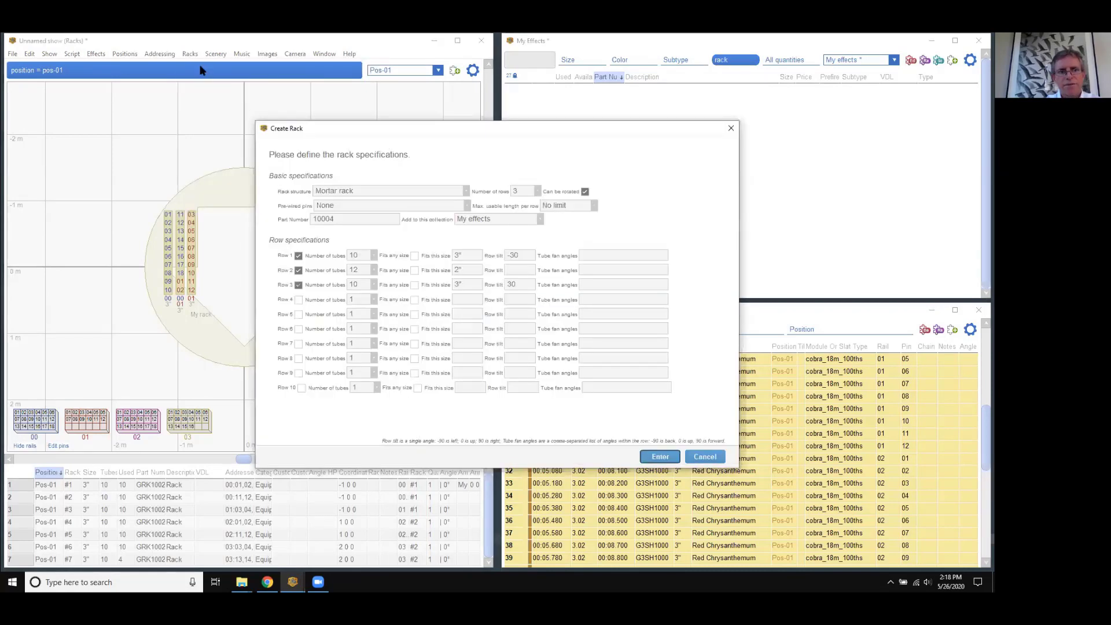
click(354, 194)
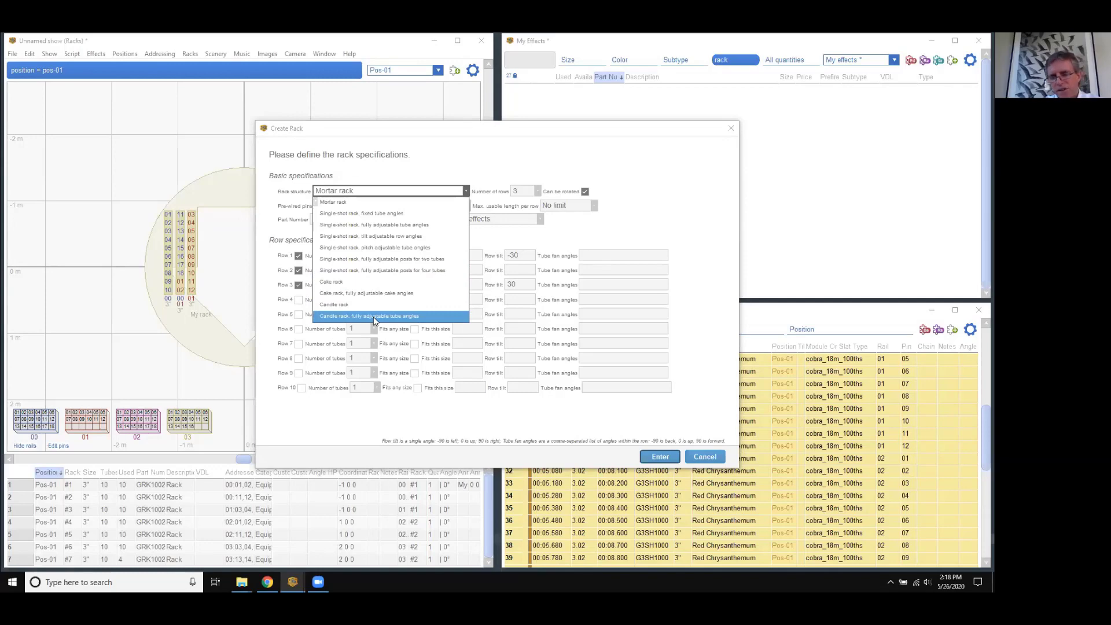
click(393, 169)
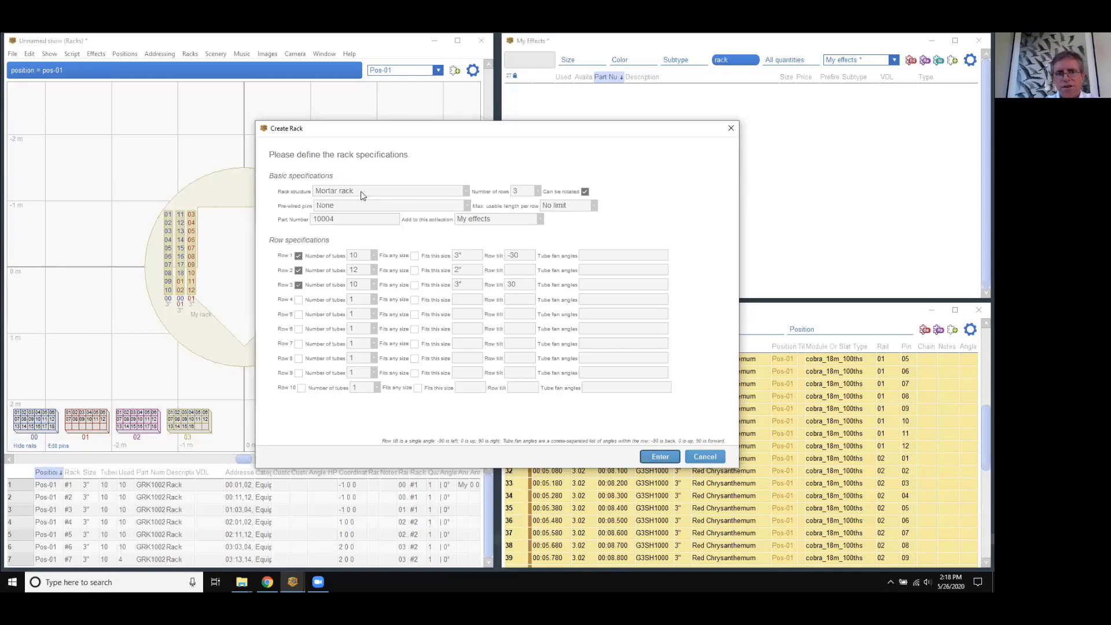
- Keep rows 1 to 3 enabled, clear the sizes and tilts of rows 2 and 3, and set rows 1 and 3 to 12 tubes
click(296, 256)
click(298, 271)
click(299, 286)
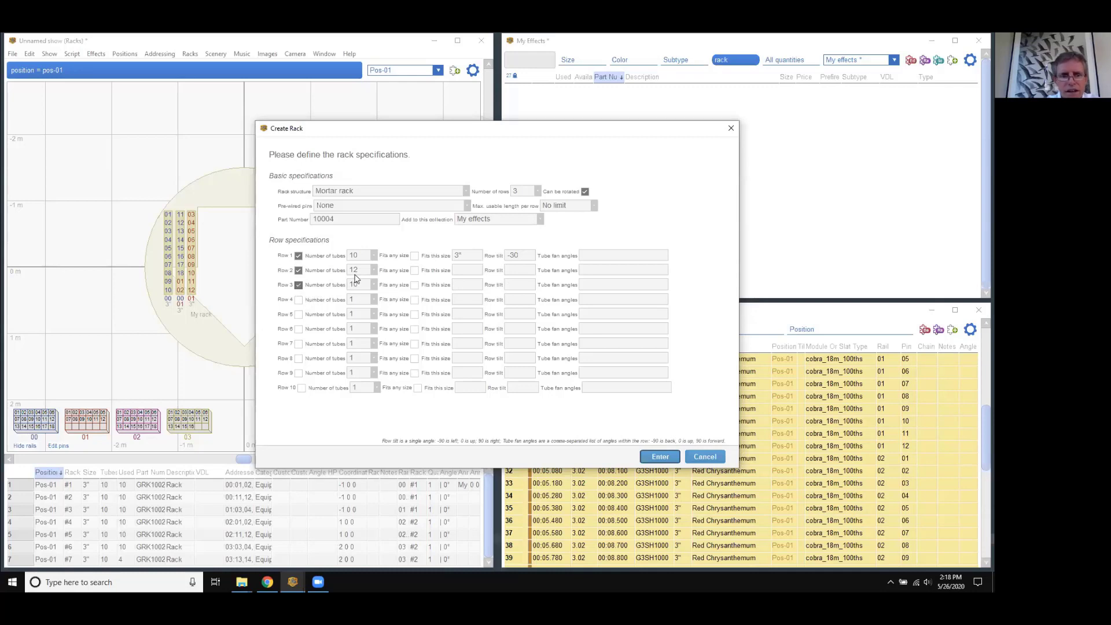
click(466, 271)
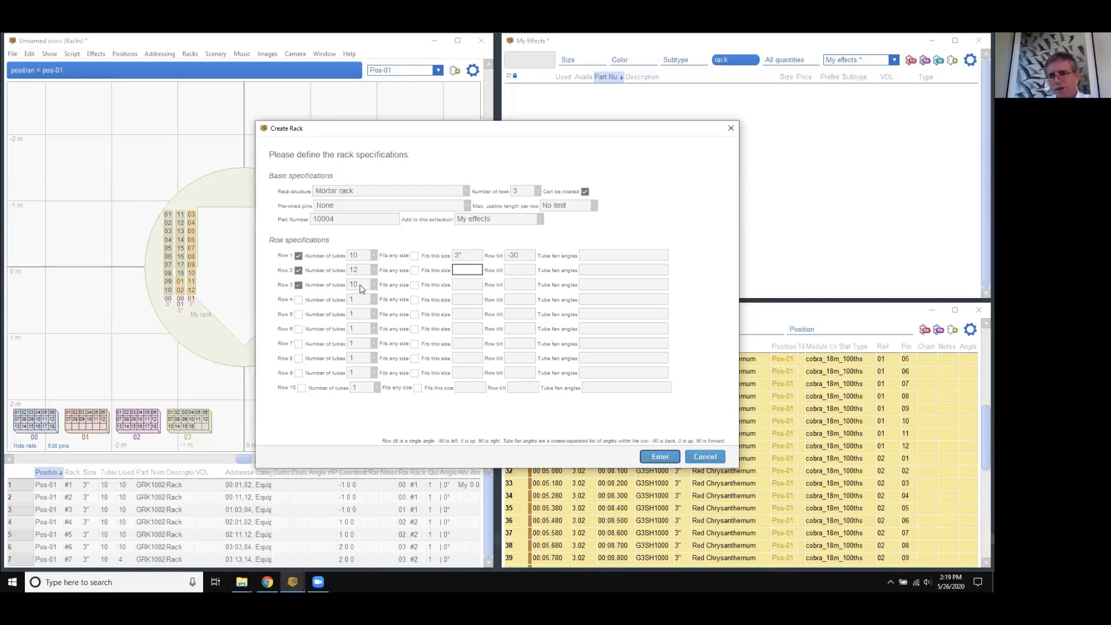
click(370, 255)
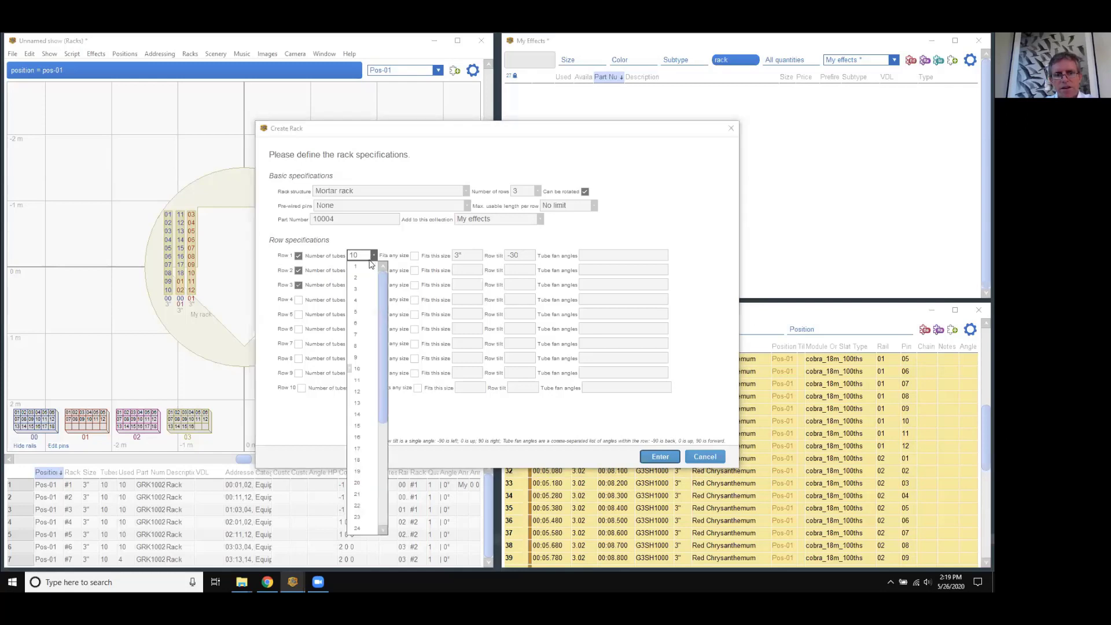
click(370, 393)
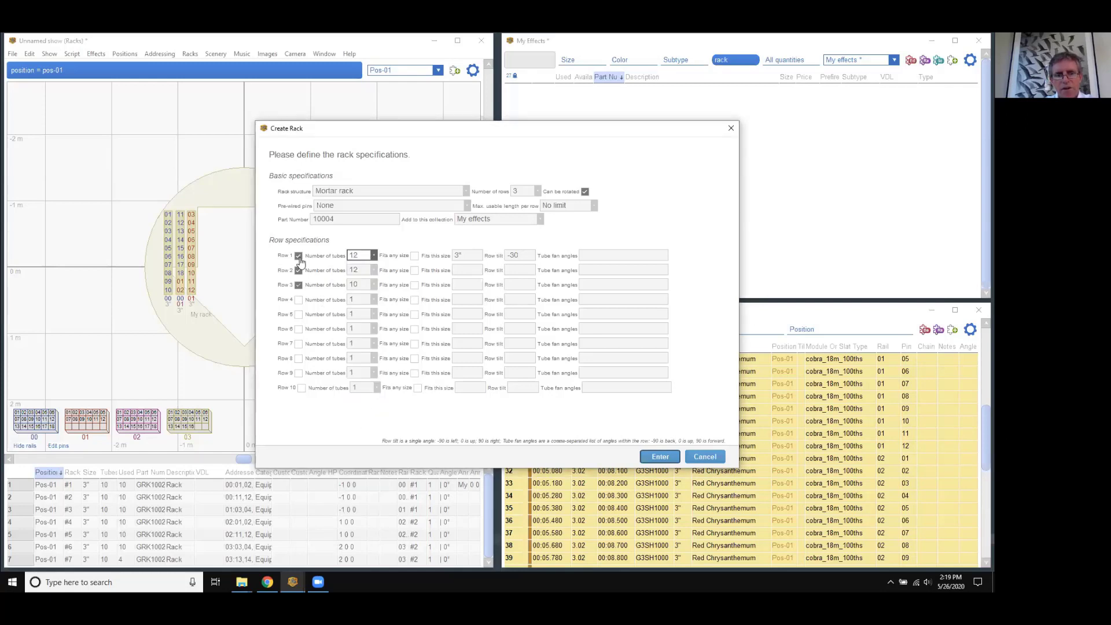
click(356, 285)
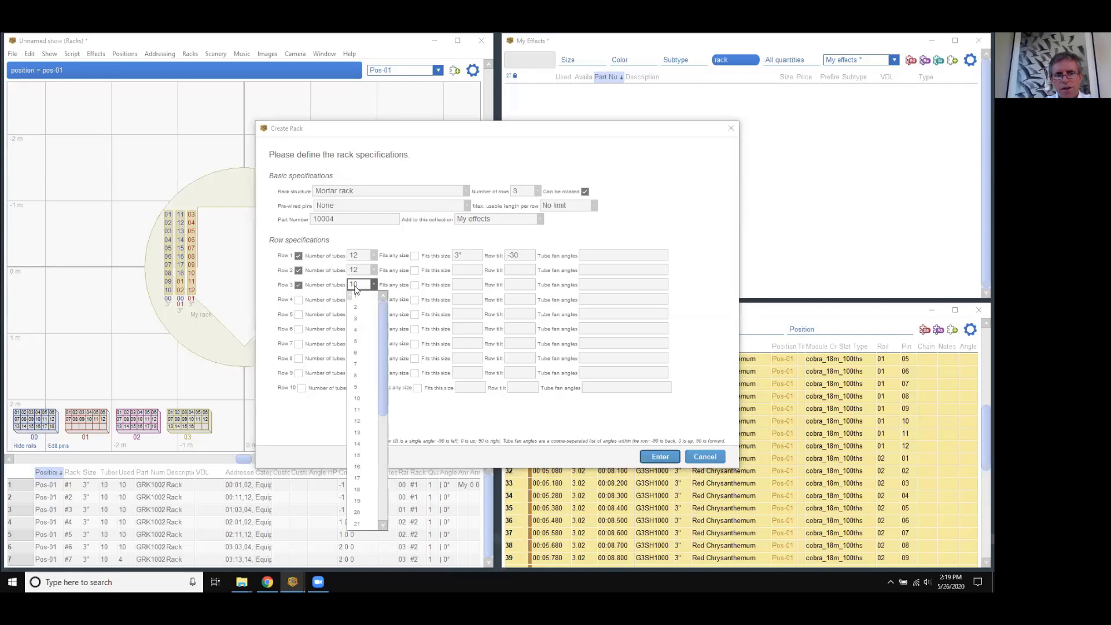
click(375, 422)
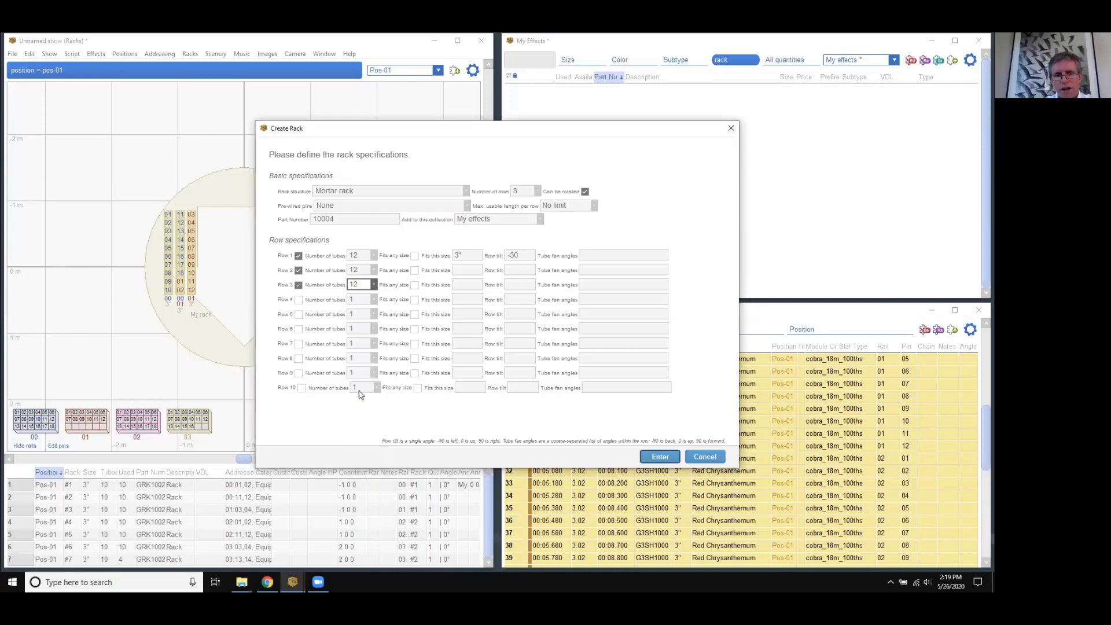
- Set the tube size of rows 1 and 3 to 2", and give row 2 10 tubes of size 3"
click(461, 284)
text(2)
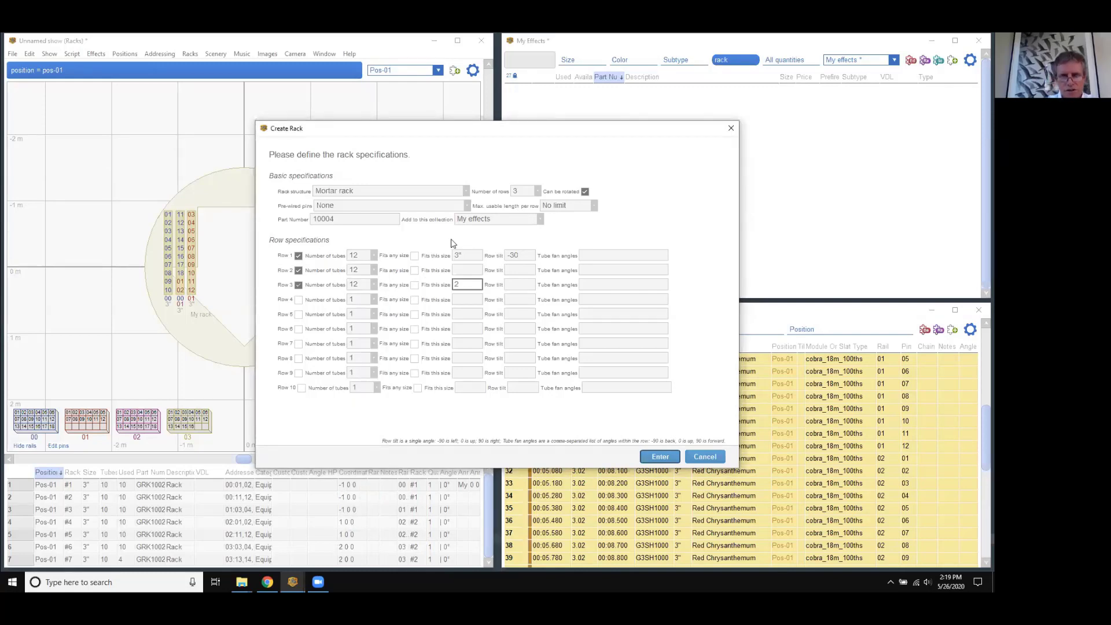
text(")
click(458, 255)
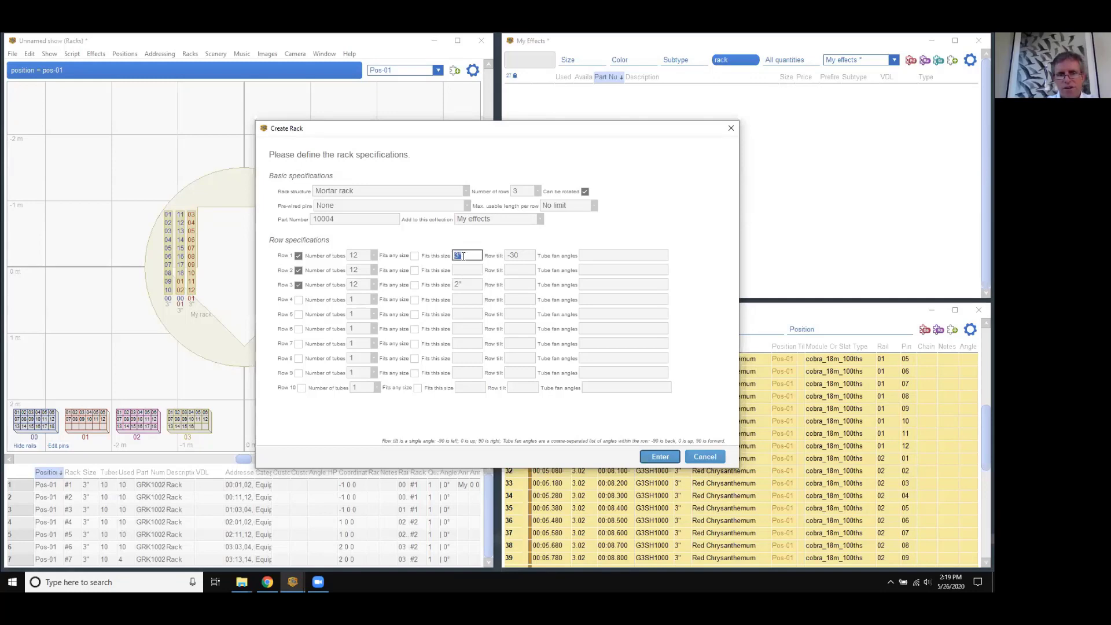
text(2")
click(459, 270)
text(3)
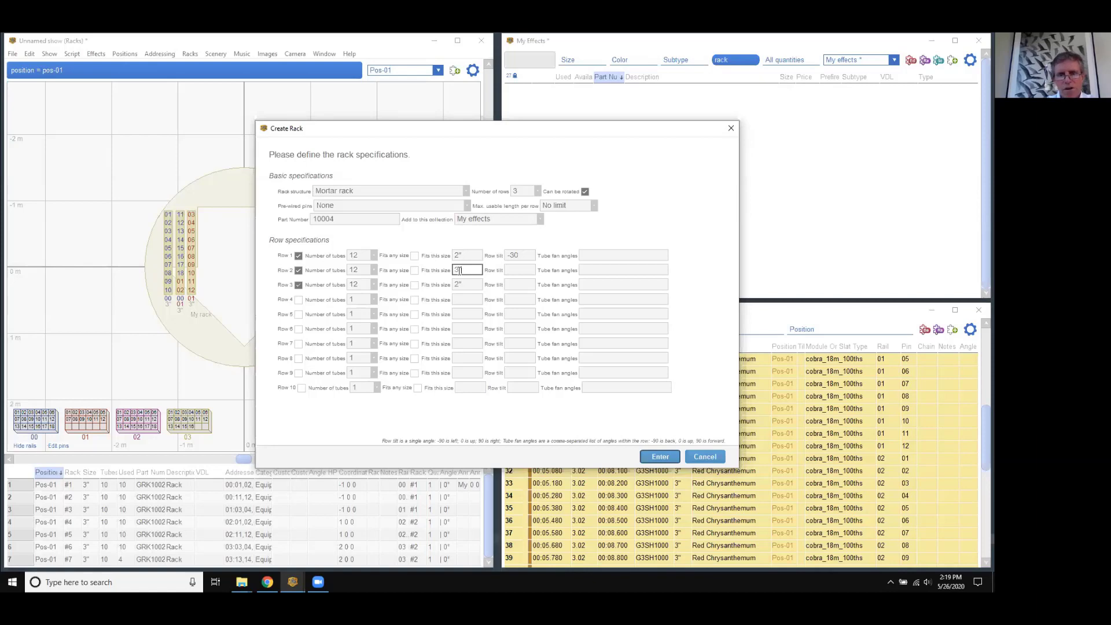
text(")
click(374, 270)
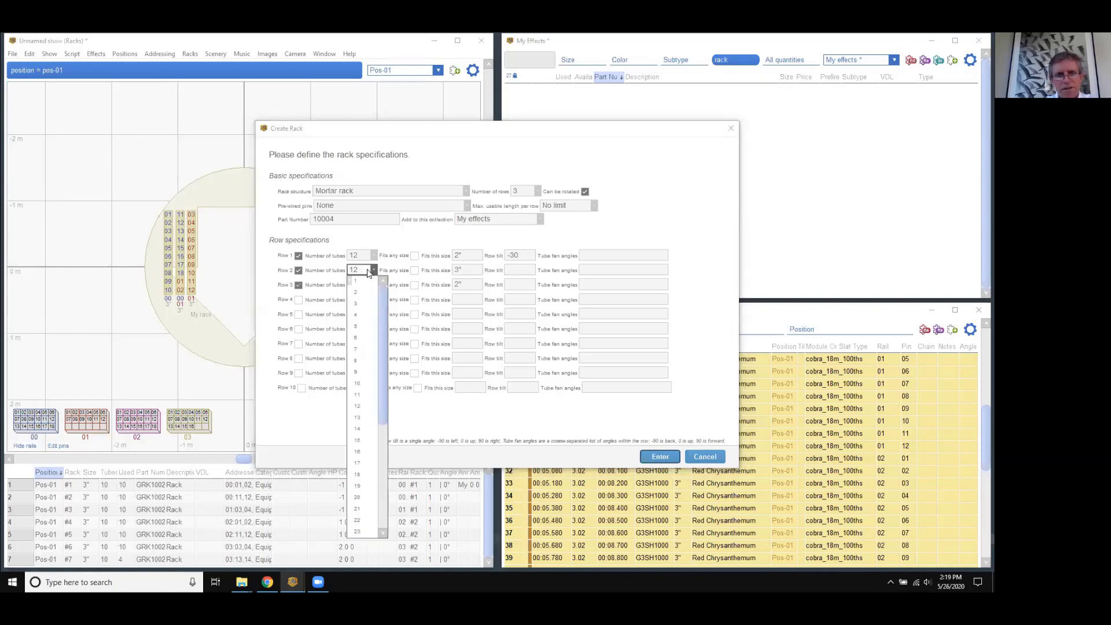
click(371, 387)
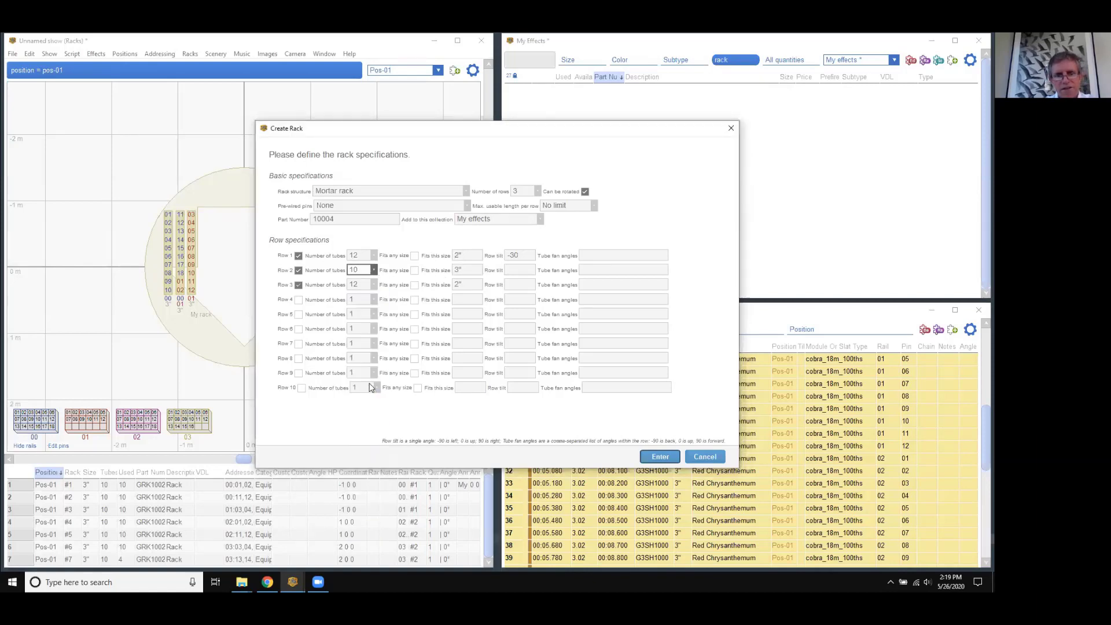
- Set row 3's tilt to -30, give the rack part number rack100, and create it in the My effects collection
click(512, 284)
text(-10)
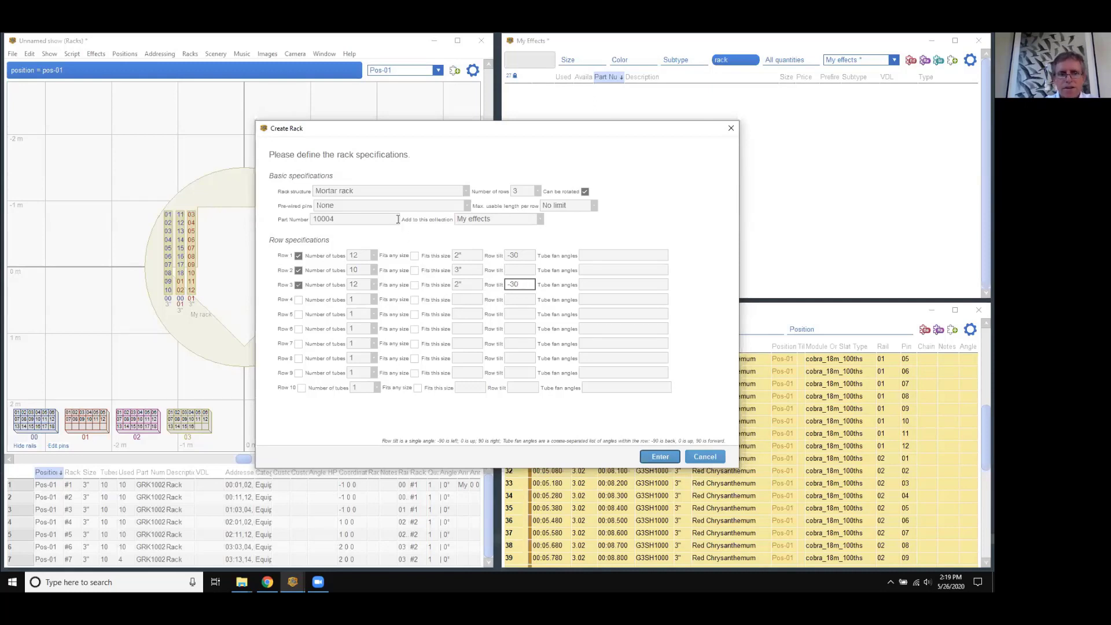
double_click(341, 217)
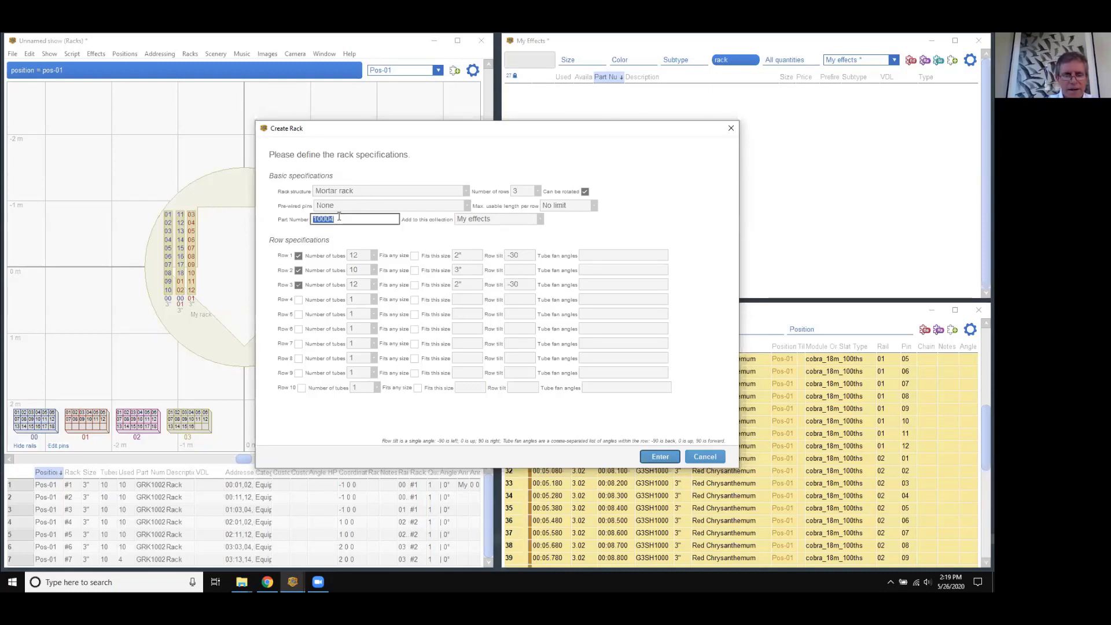
text(rack100)
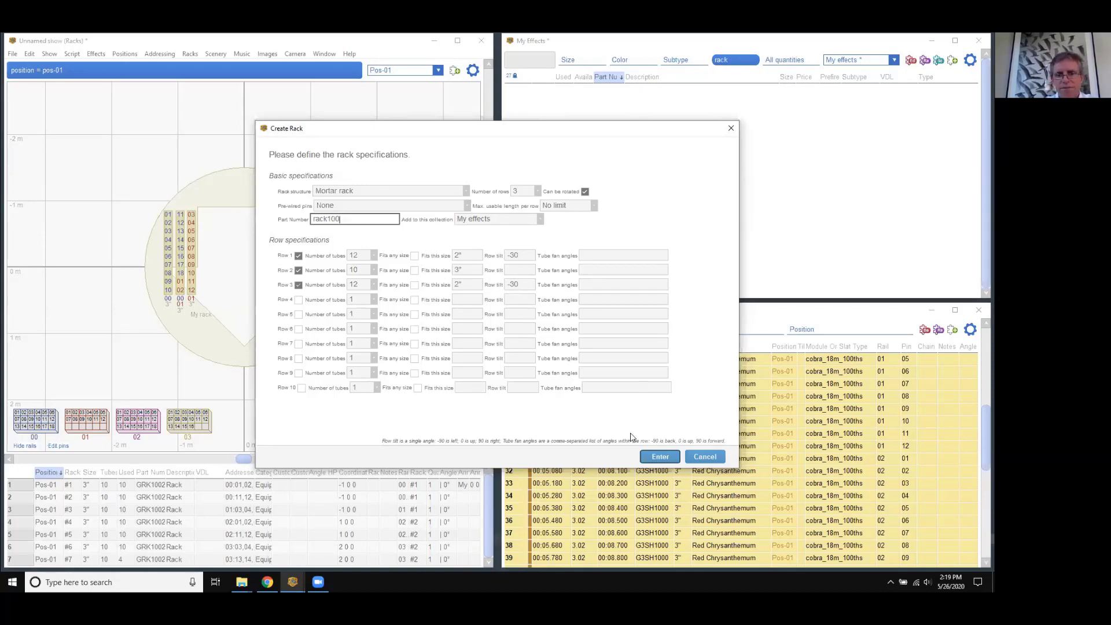
click(655, 456)
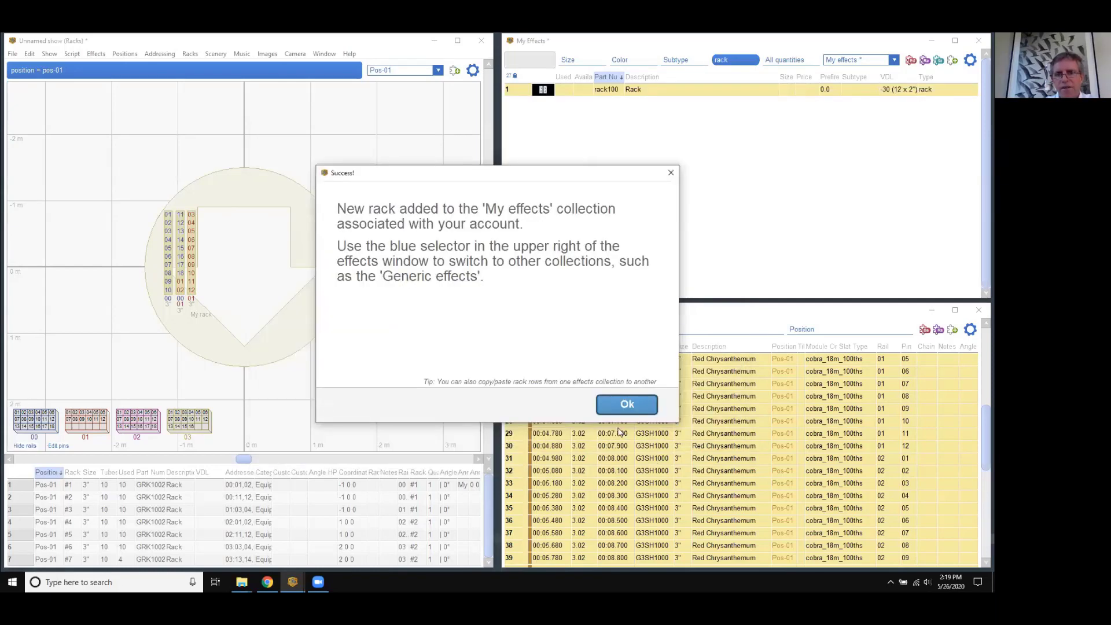
click(620, 405)
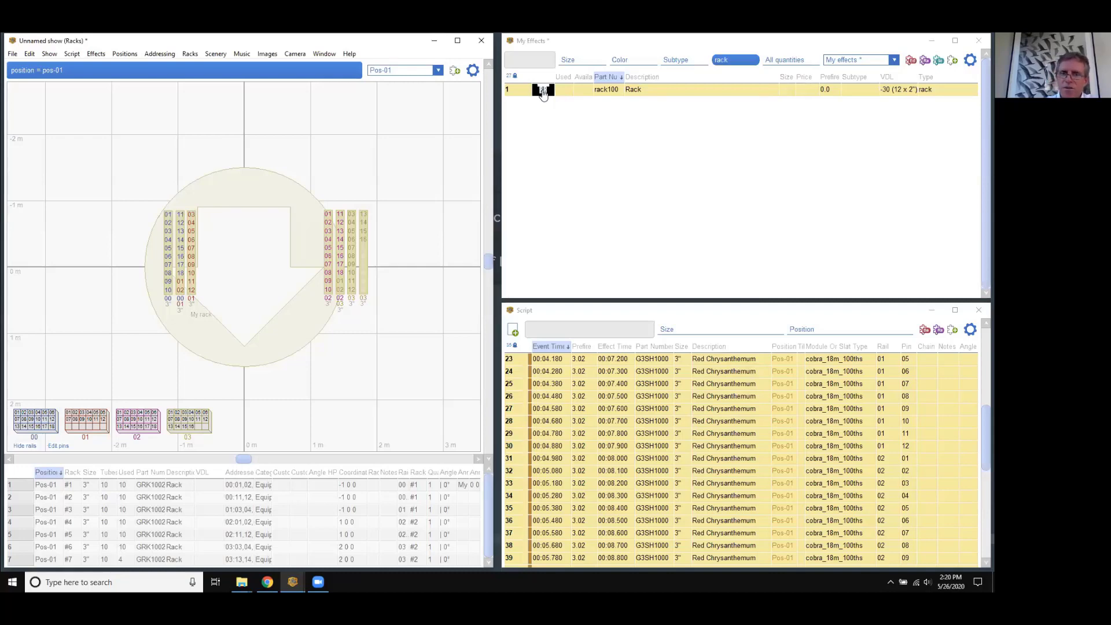
- Switch to the design, effects and script layout, review the window presets, and return to the racks layout
key(Escape)
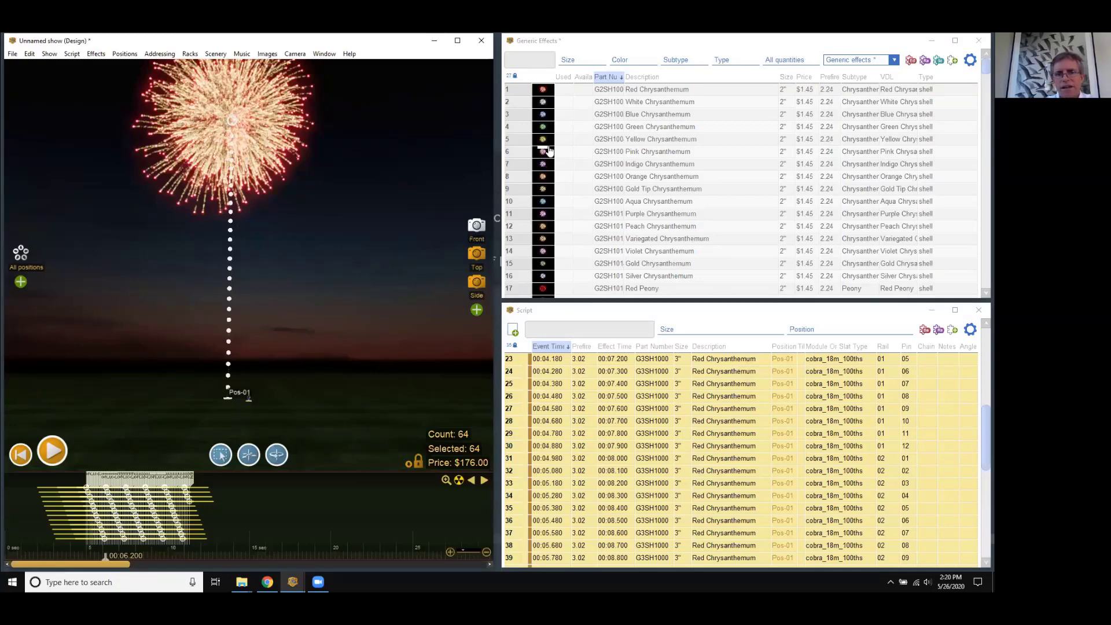
click(324, 54)
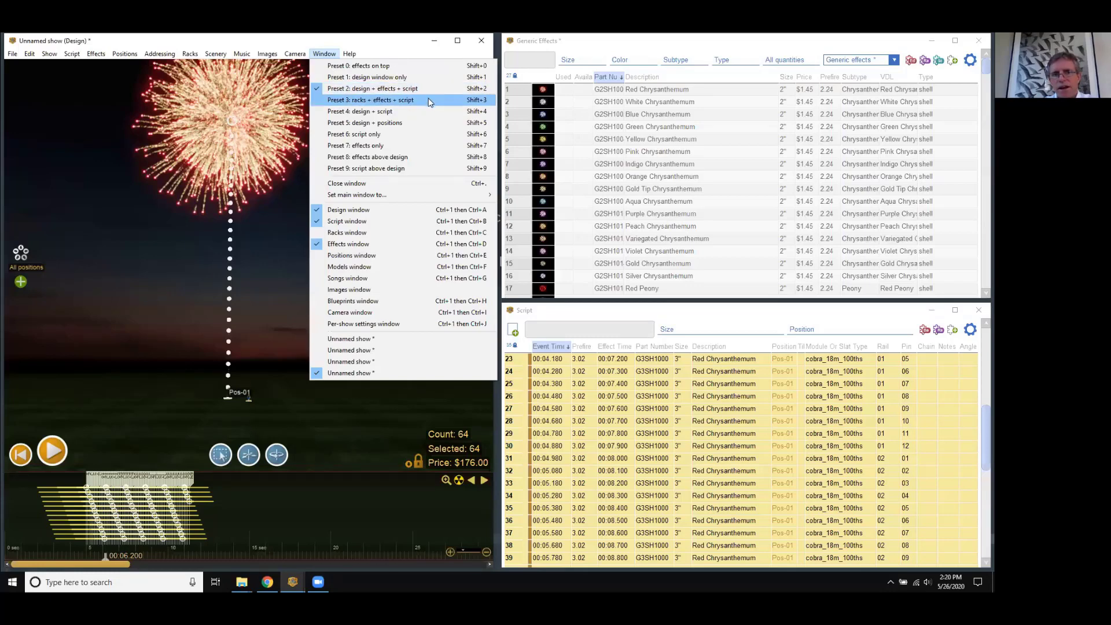
click(402, 52)
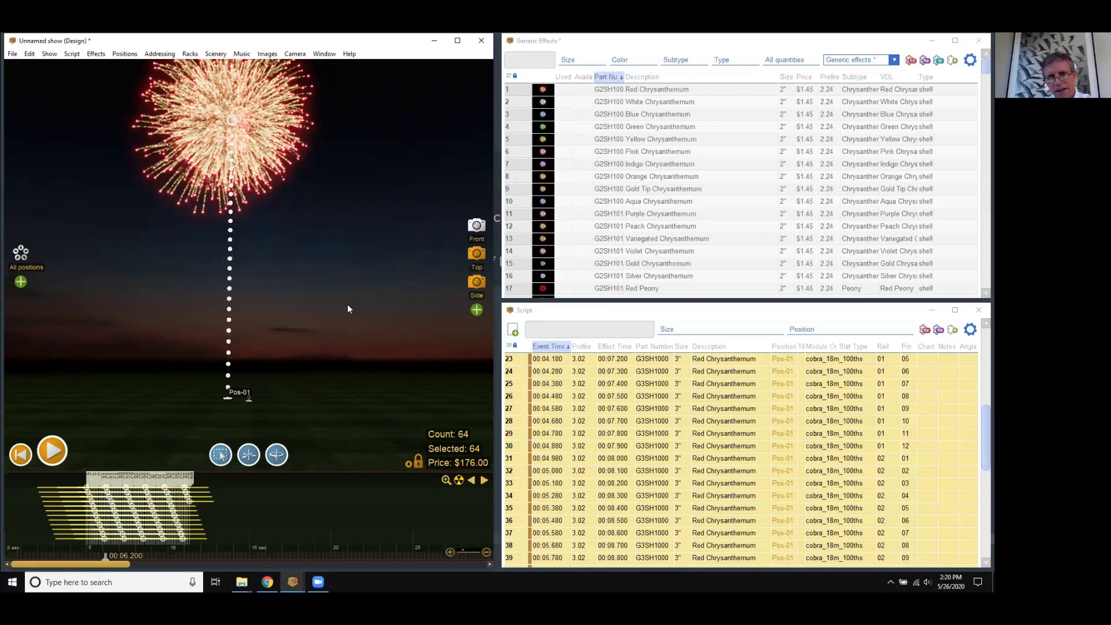
key(Tab)
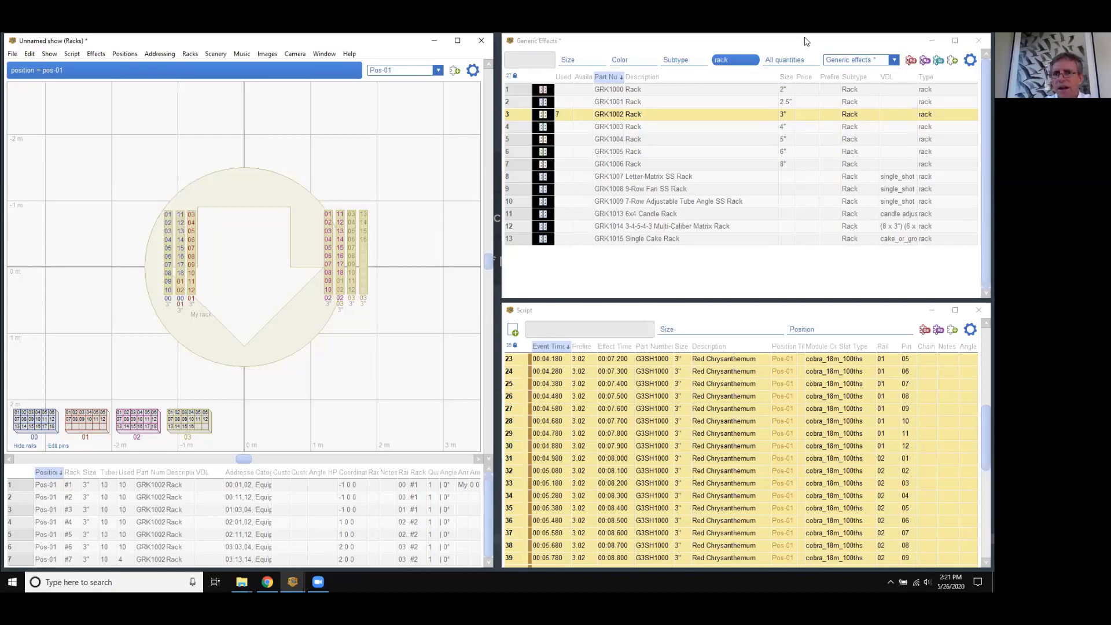
- Show the My effects collection, add a rack100 to Pos-01, and place it between the existing rack groups
click(894, 60)
click(834, 116)
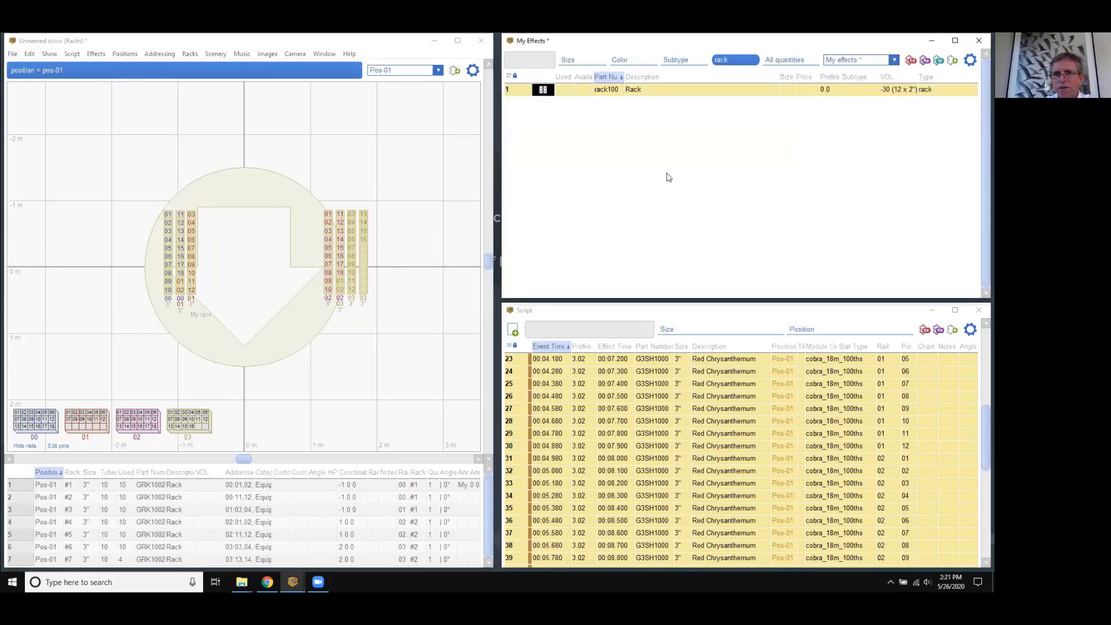
double_click(543, 89)
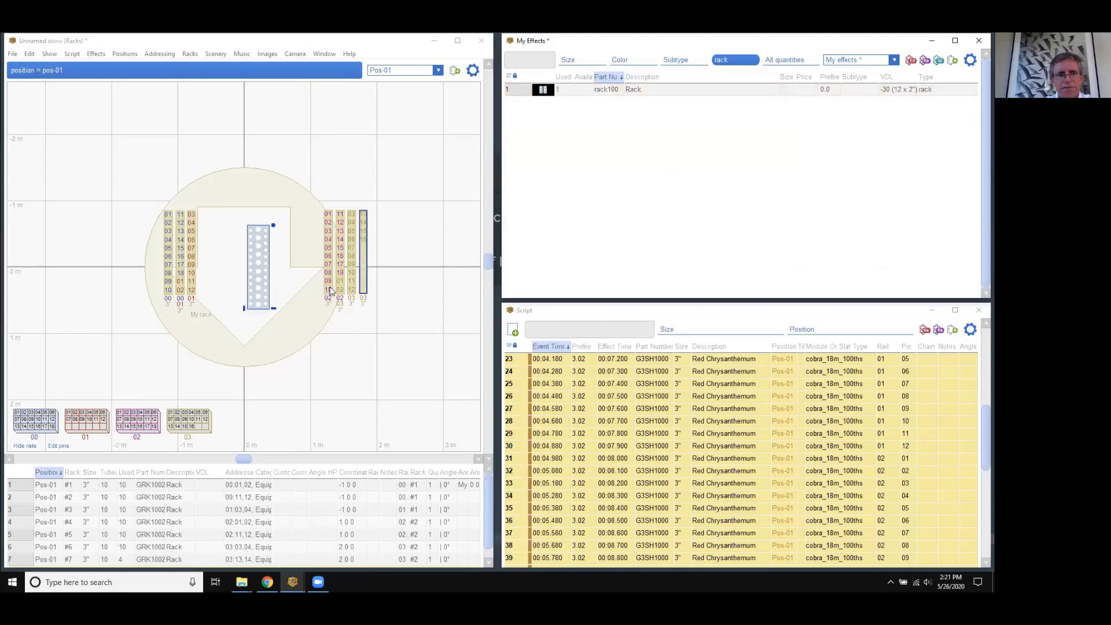
drag(258, 289, 265, 279)
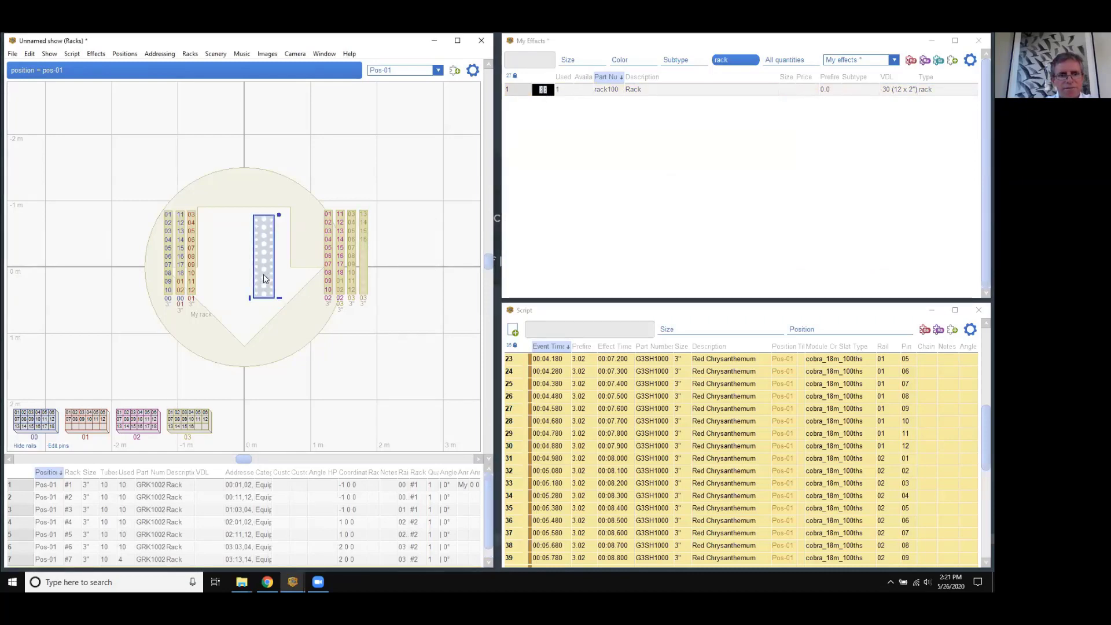
scroll(265, 279, up, 4)
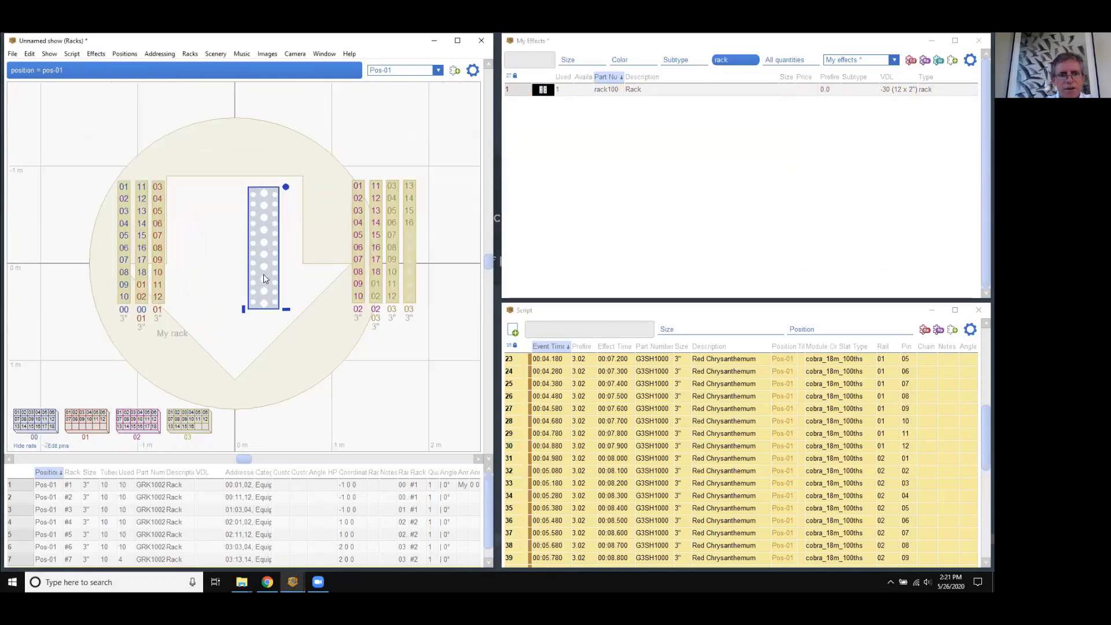
click(270, 320)
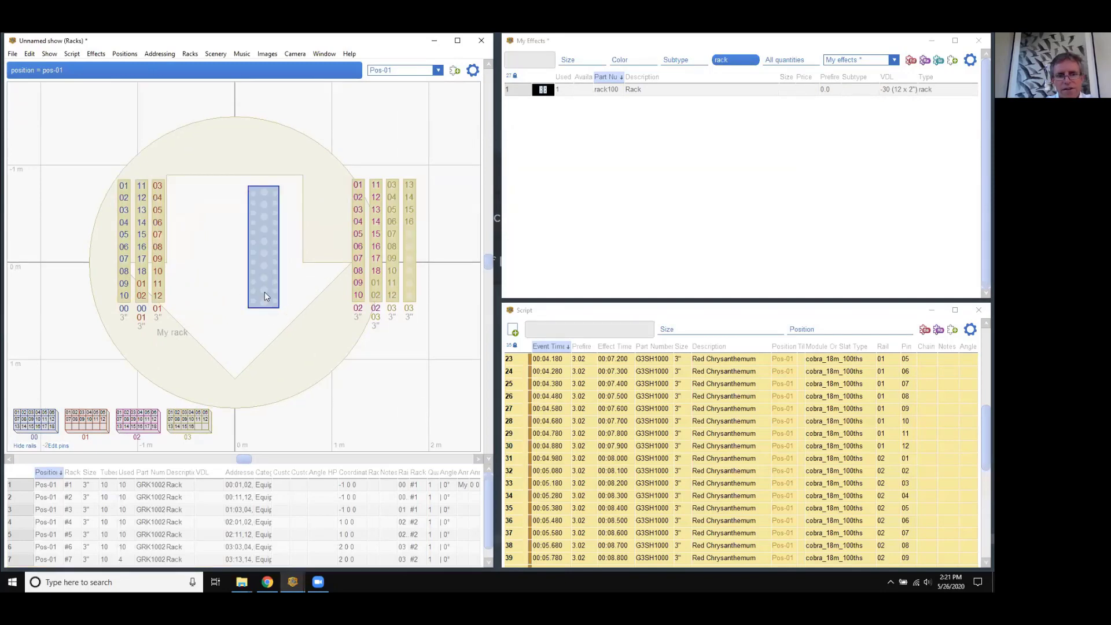
click(265, 293)
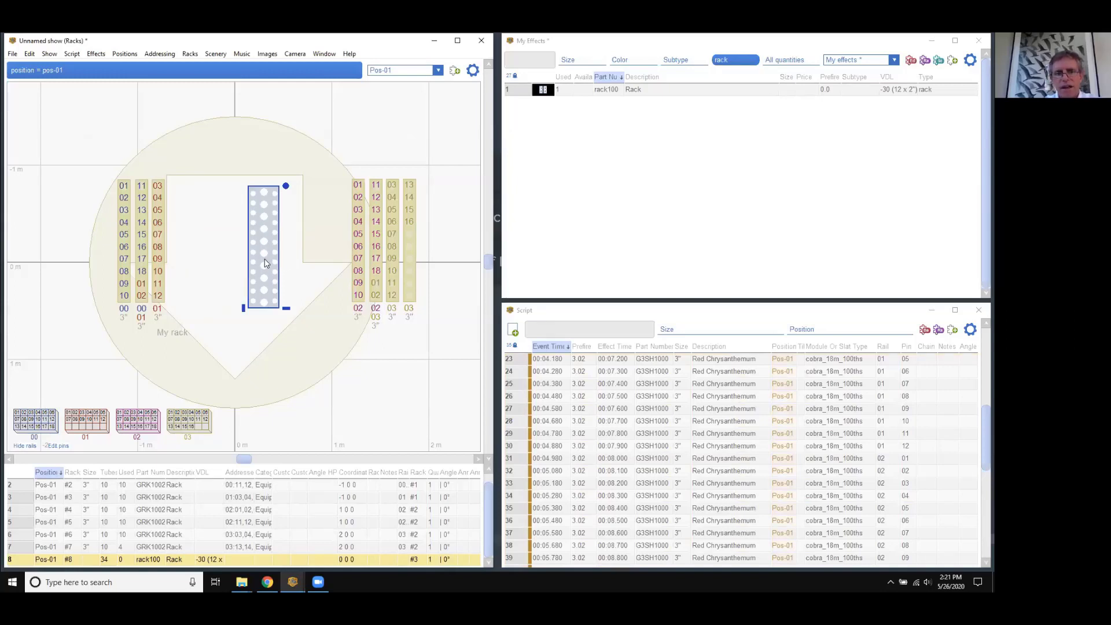
- Add three more rack100 racks to Pos-01 and line all four up side by side between the 3" racks
double_click(540, 89)
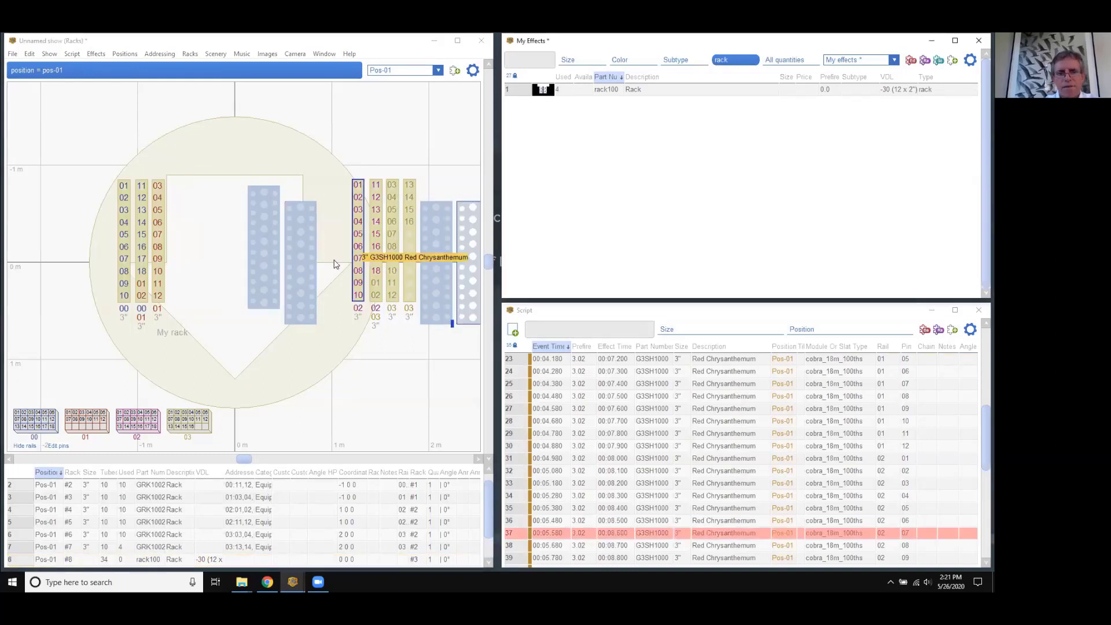
drag(301, 310, 307, 413)
mouse_move(266, 282)
mouse_down()
mouse_move(243, 342)
mouse_move(268, 300)
mouse_up()
drag(427, 293, 322, 345)
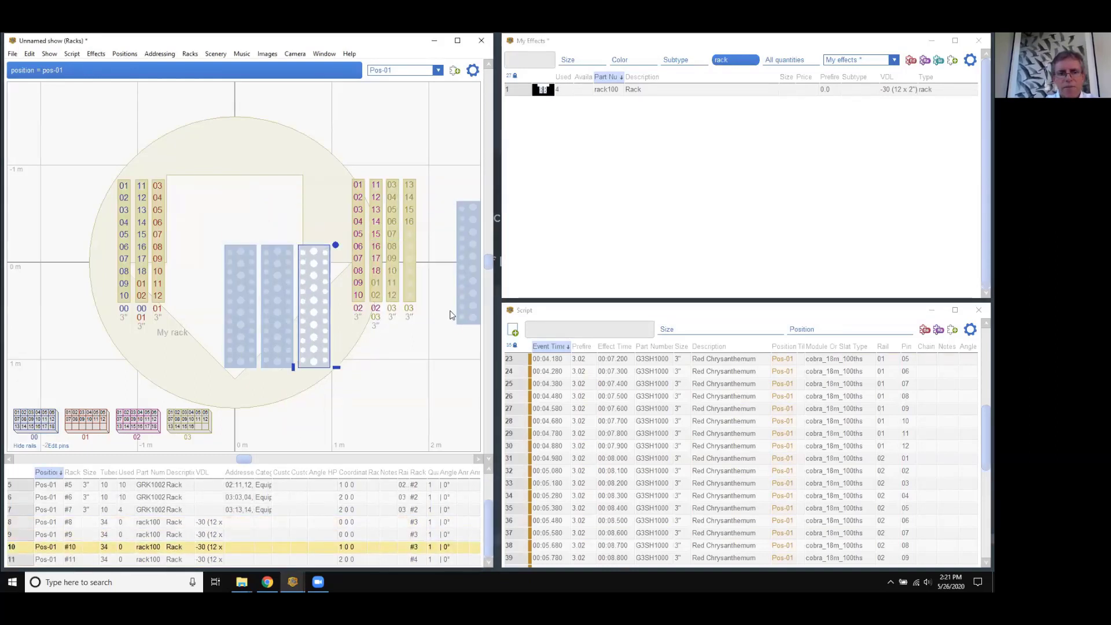
drag(475, 313, 207, 357)
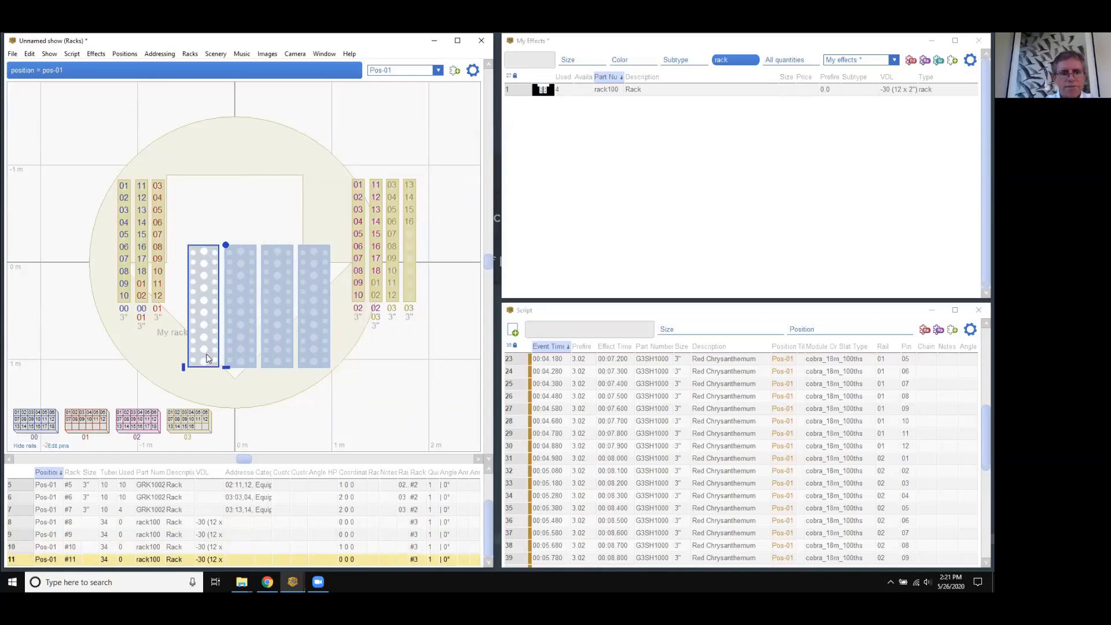
- Edit pins and move the rail 01 shells 10, 08, 07, 09, 11, 12 and 06 into the middle row of the second rack100
click(60, 448)
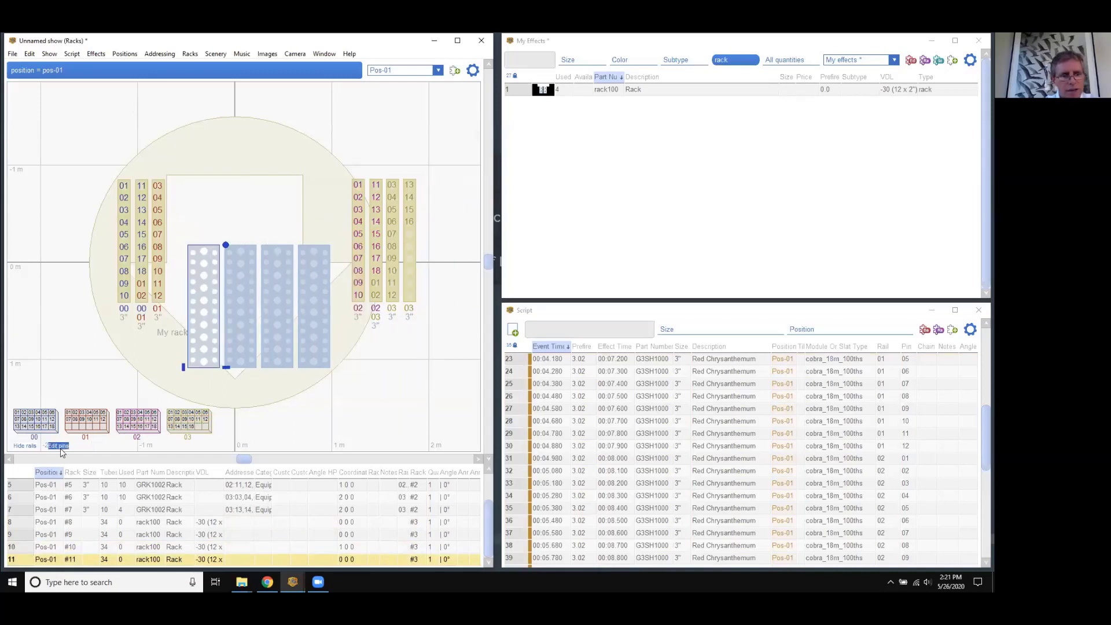
drag(156, 276, 241, 288)
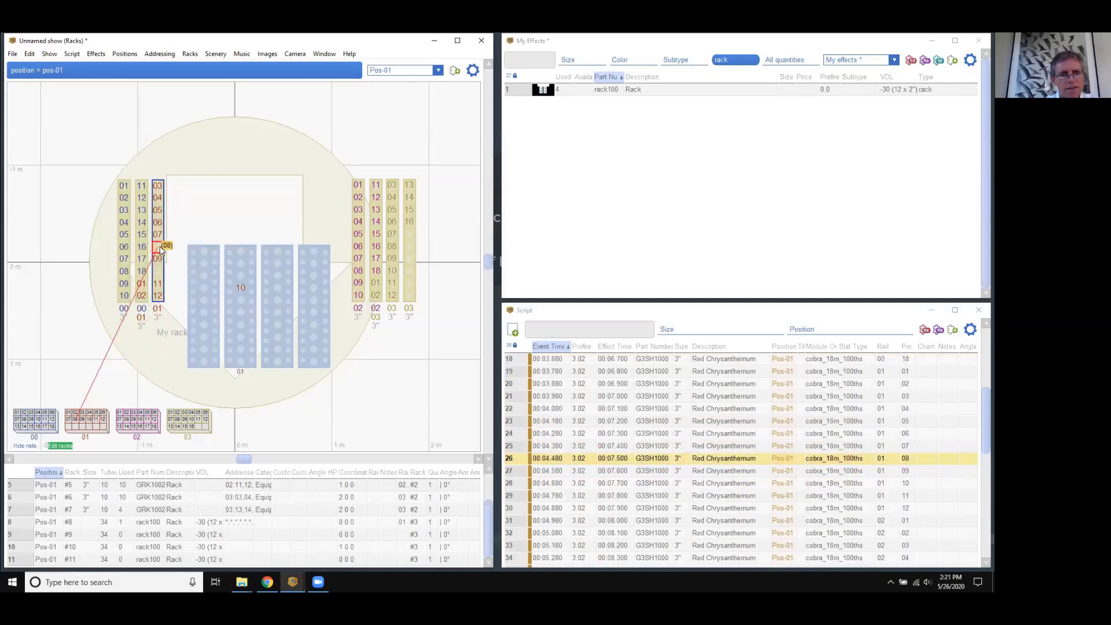
drag(159, 246, 241, 299)
drag(155, 240, 241, 312)
drag(159, 261, 240, 323)
drag(158, 283, 237, 336)
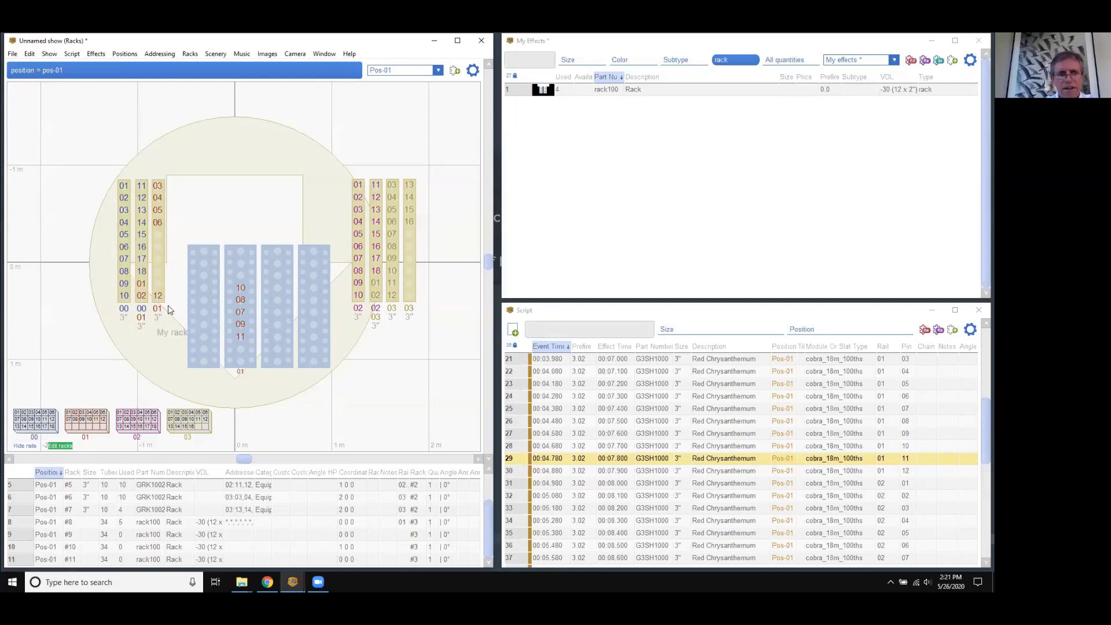
drag(157, 296, 241, 360)
drag(158, 222, 189, 239)
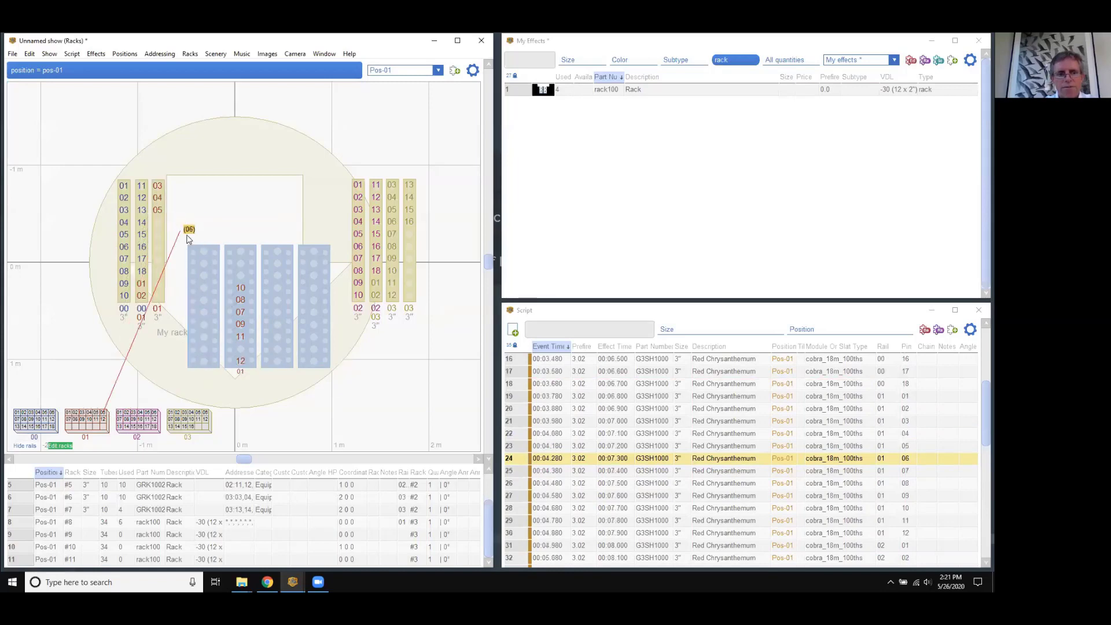
drag(198, 350, 198, 350)
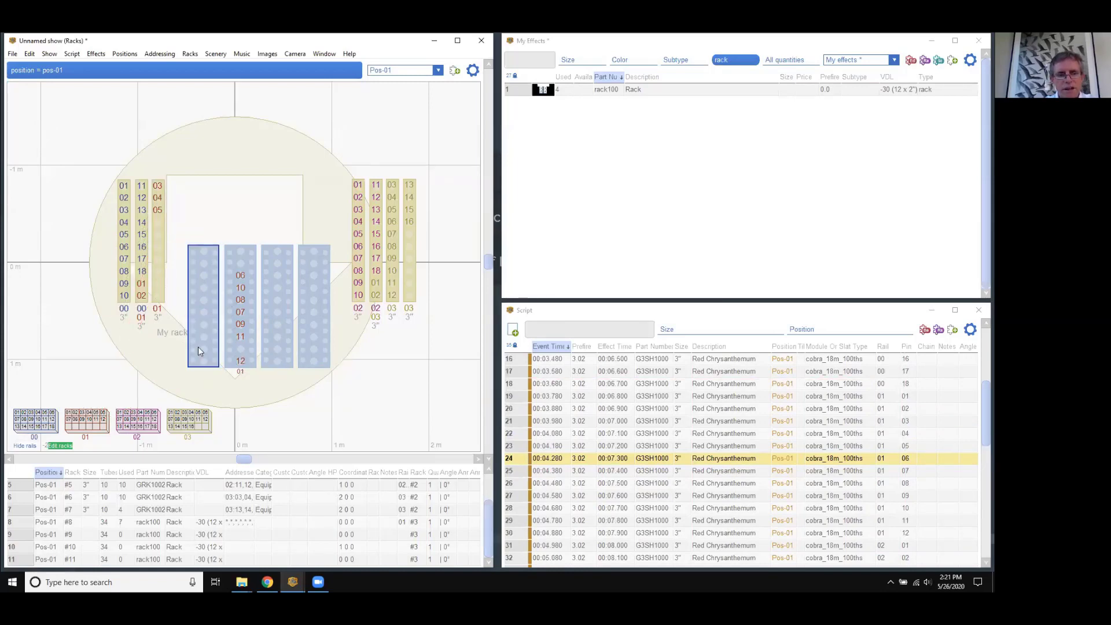
- Try placing the 3" shell on rail 01 pin 05 in a 2" tube of the second rack100 and inspect it
mouse_move(157, 215)
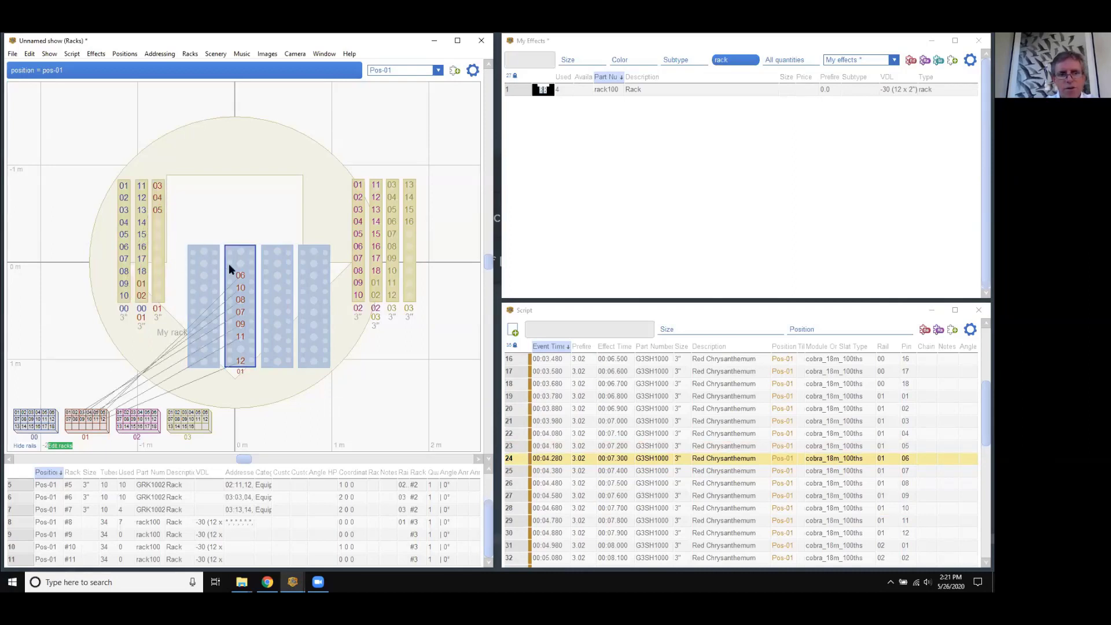
drag(157, 210, 229, 255)
mouse_move(230, 258)
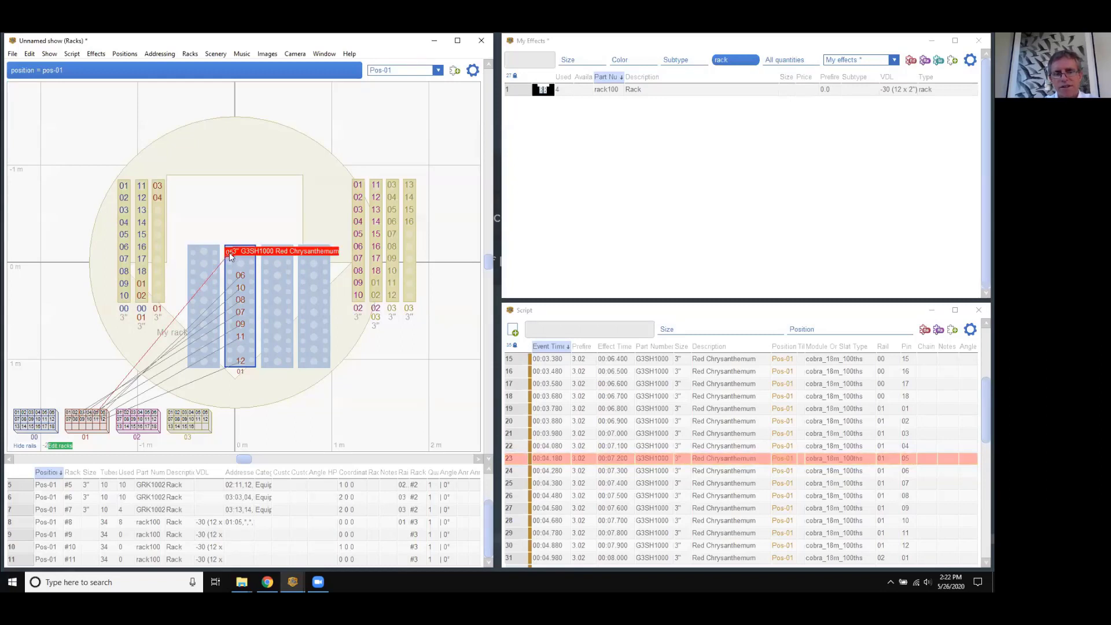
click(228, 254)
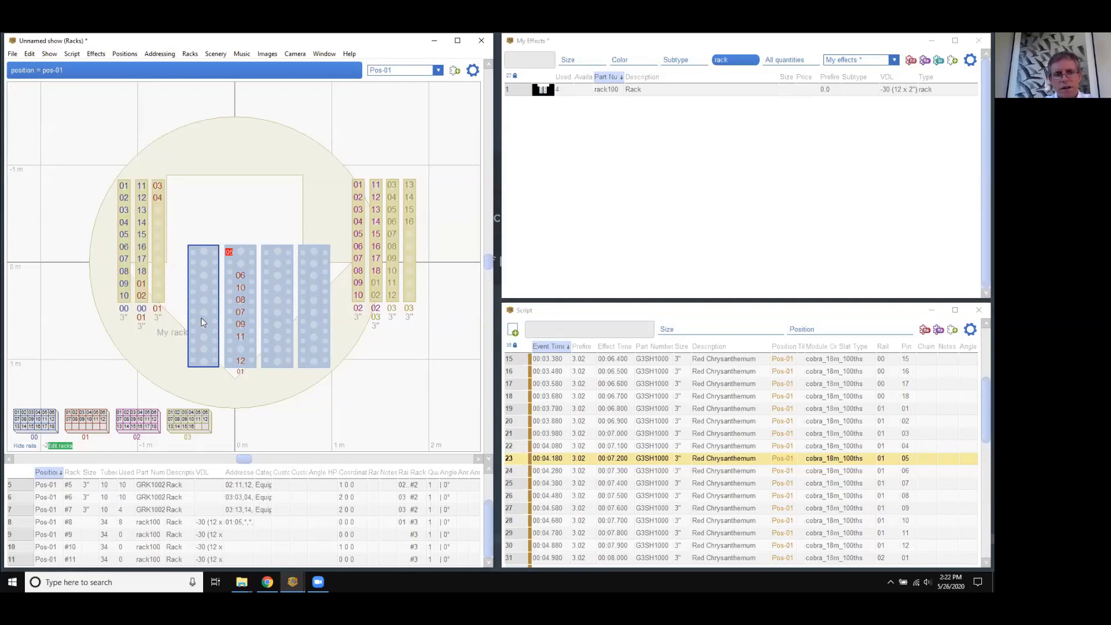
click(231, 255)
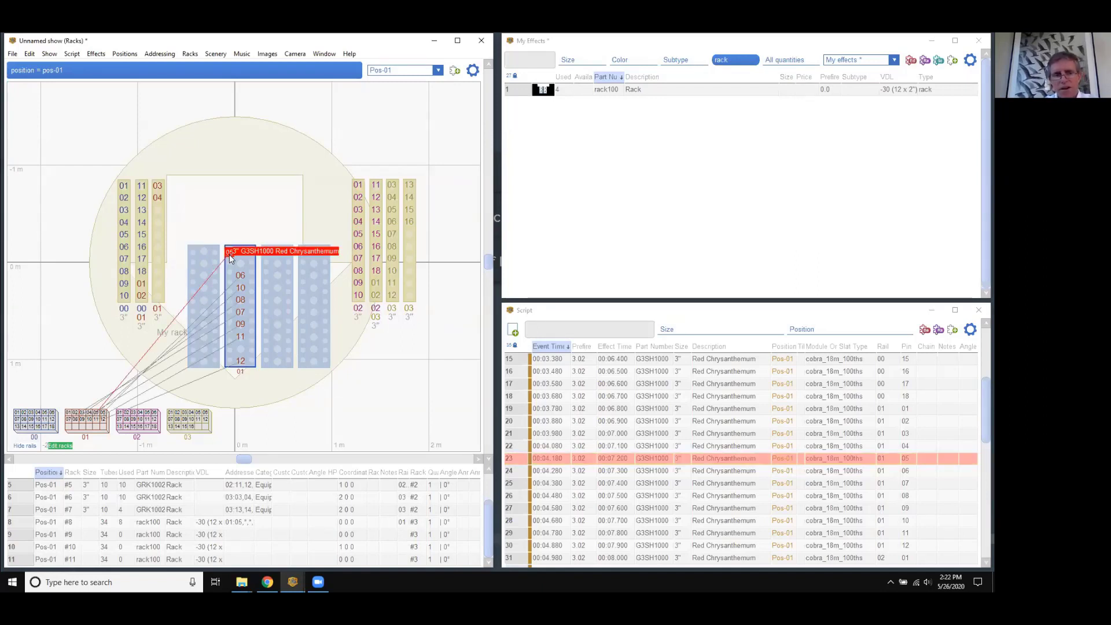
click(229, 255)
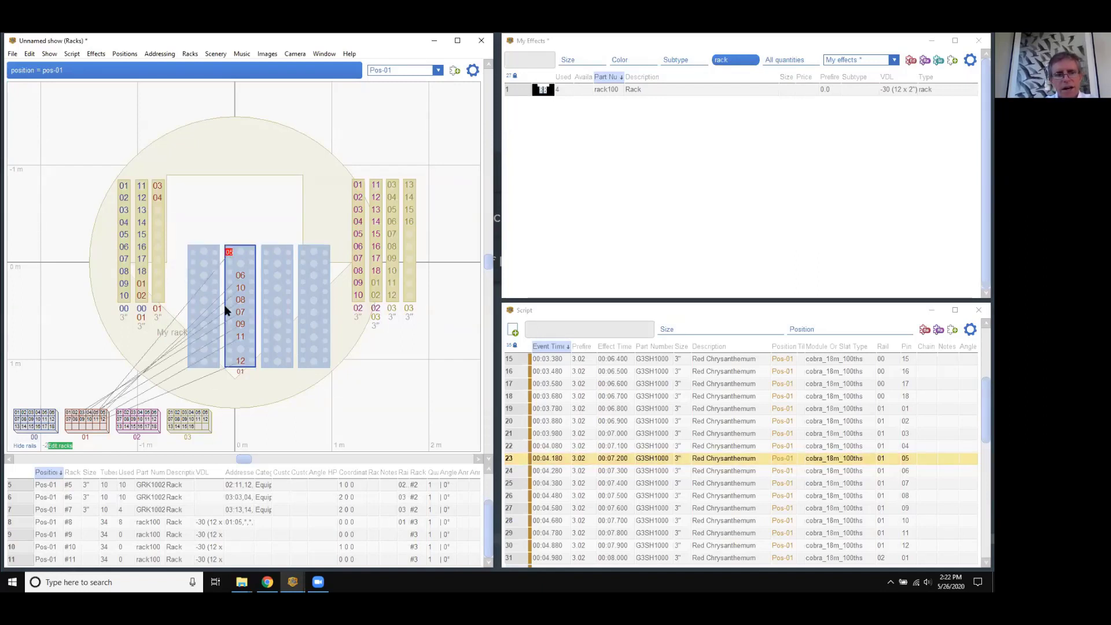
- Unrack shell 05, re-rack it in the third rack100's middle row, and move shell 06 to the upper end of the second rack's middle row
drag(232, 258, 226, 196)
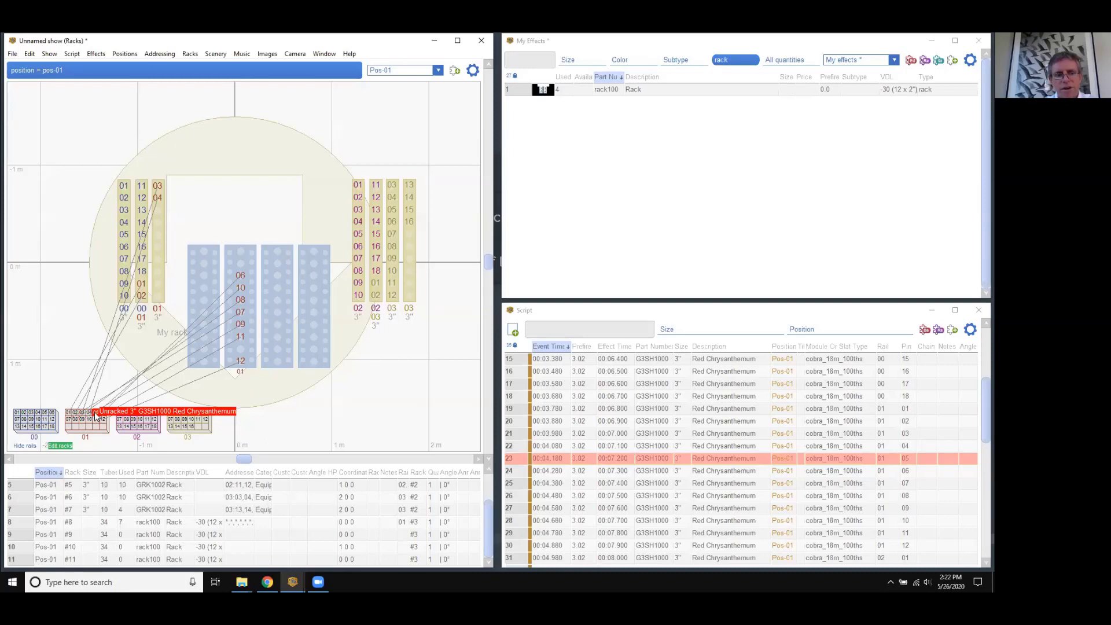
mouse_move(96, 415)
mouse_down()
mouse_move(168, 325)
mouse_move(277, 288)
mouse_up()
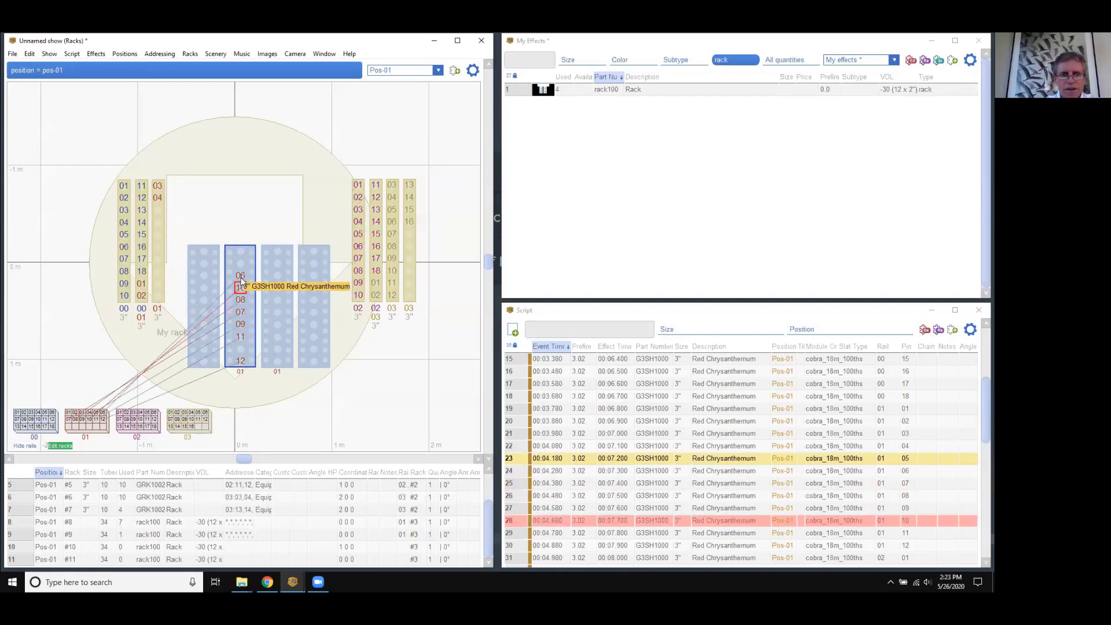
drag(242, 279, 242, 255)
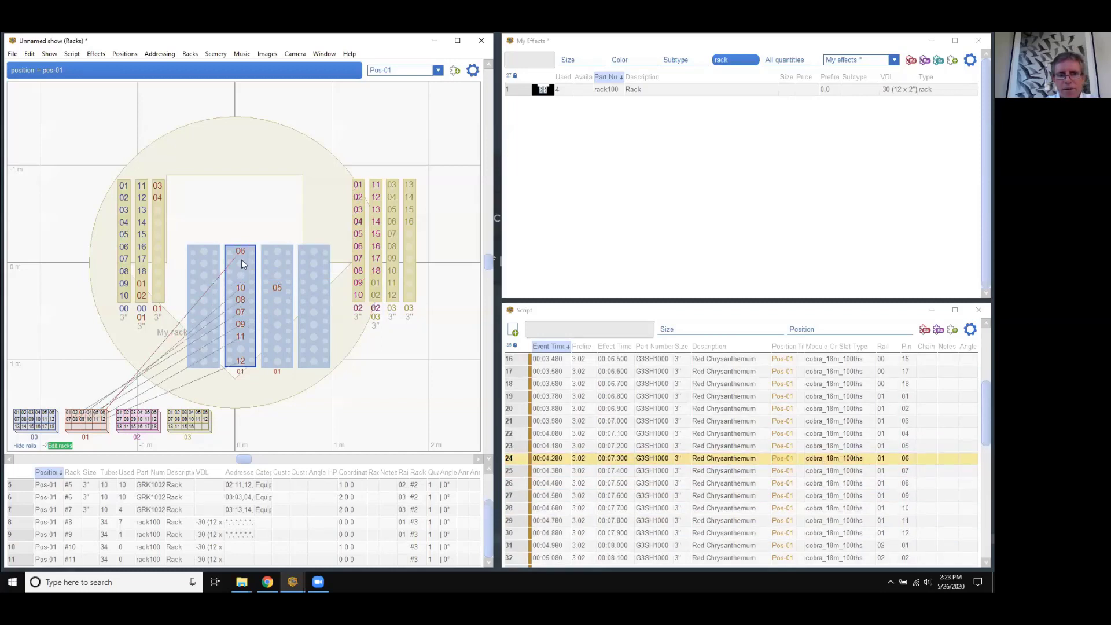
- Repin shell 10 to rail 03 pin 18 and shells 08, 07, 09 to rail 01 pins 14, 13, 15; resume rack editing and select rack #1
drag(240, 288, 211, 429)
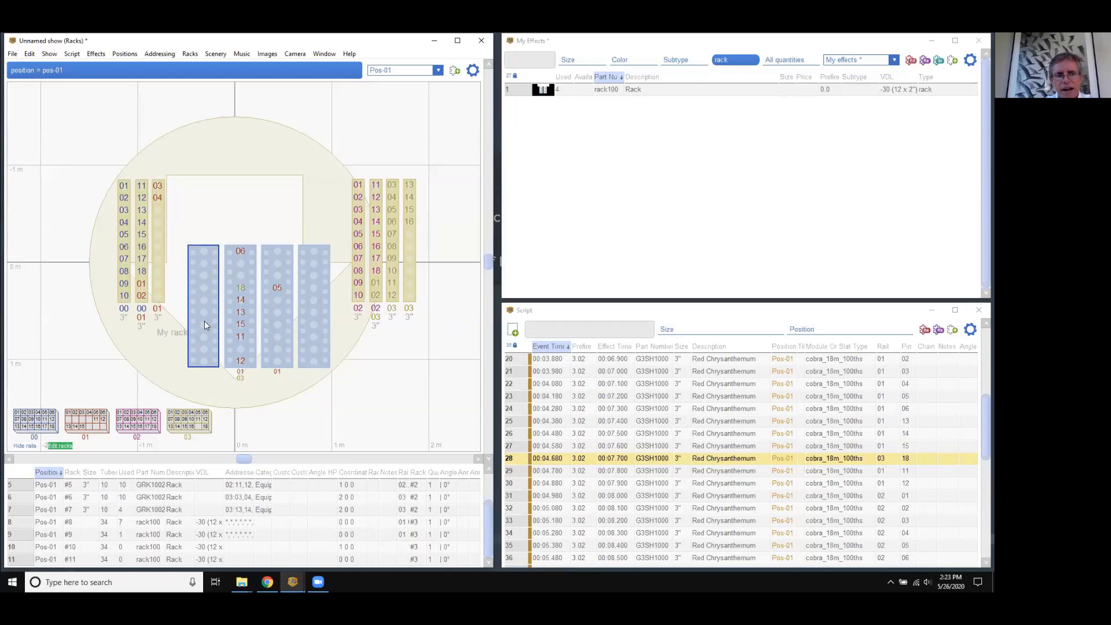
click(125, 284)
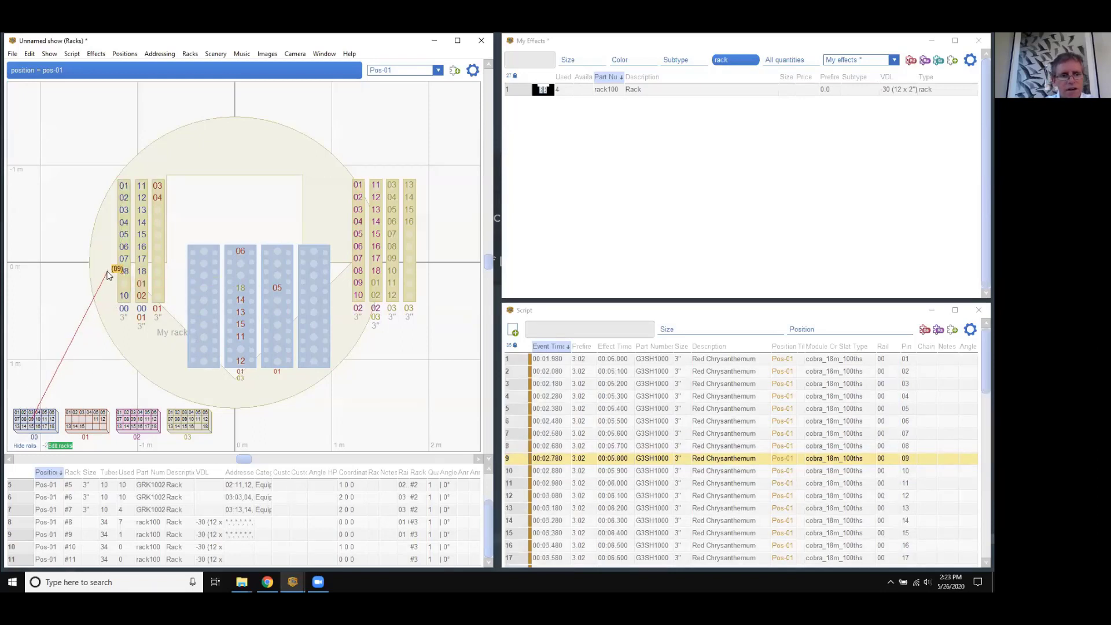
click(63, 446)
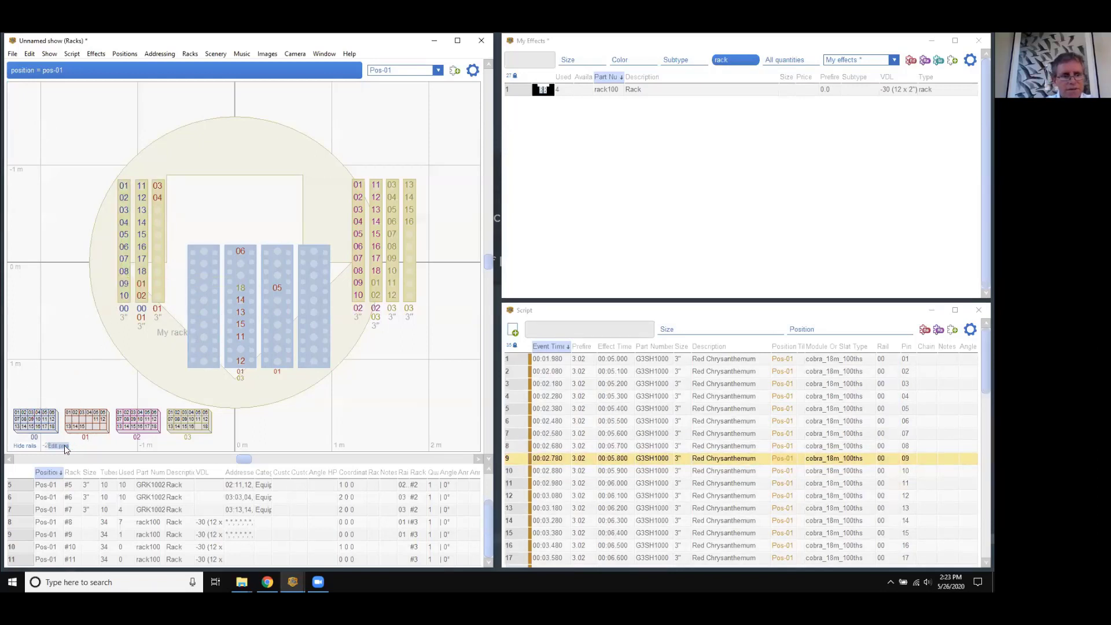
mouse_move(116, 283)
mouse_down()
mouse_move(58, 313)
mouse_move(119, 298)
mouse_up()
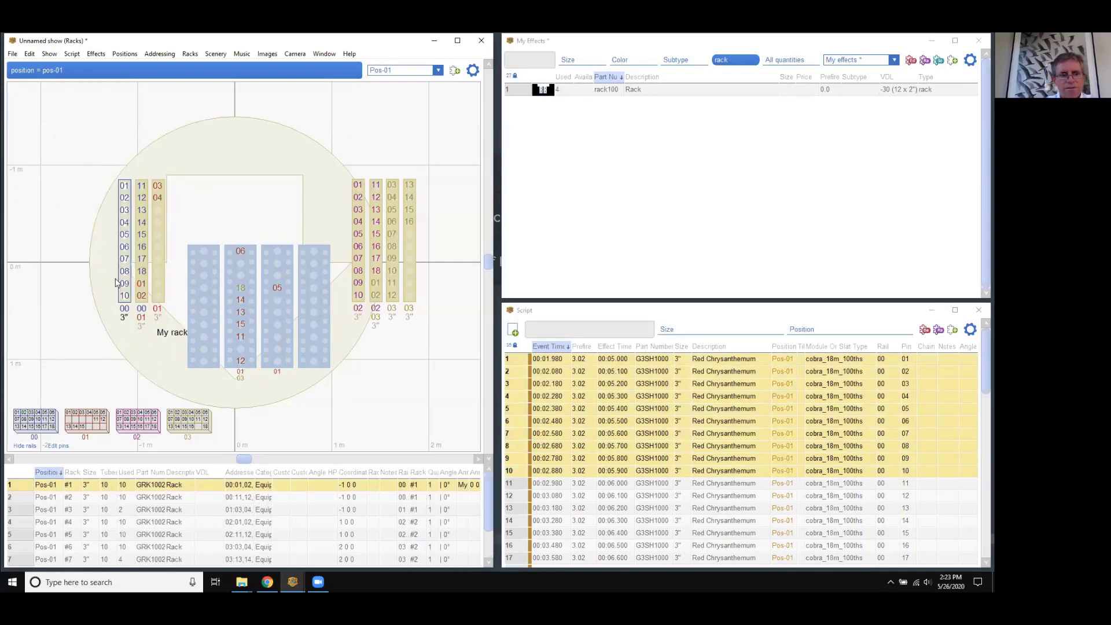
- Select rack #7, the outermost rack holding rail 03 pins 13 to 16, and tilt it 15 degrees
click(410, 255)
mouse_move(426, 256)
mouse_down()
mouse_move(423, 272)
mouse_move(432, 253)
mouse_move(418, 251)
mouse_up()
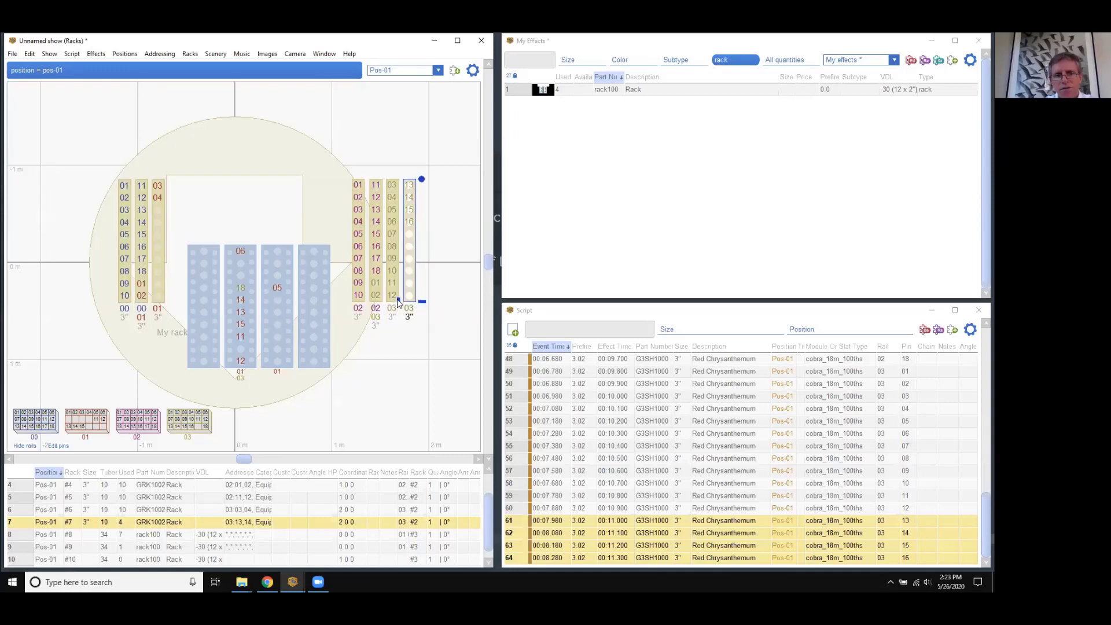
mouse_move(421, 179)
mouse_down()
mouse_move(458, 203)
mouse_move(421, 179)
mouse_up()
drag(423, 306, 454, 305)
drag(421, 180, 465, 231)
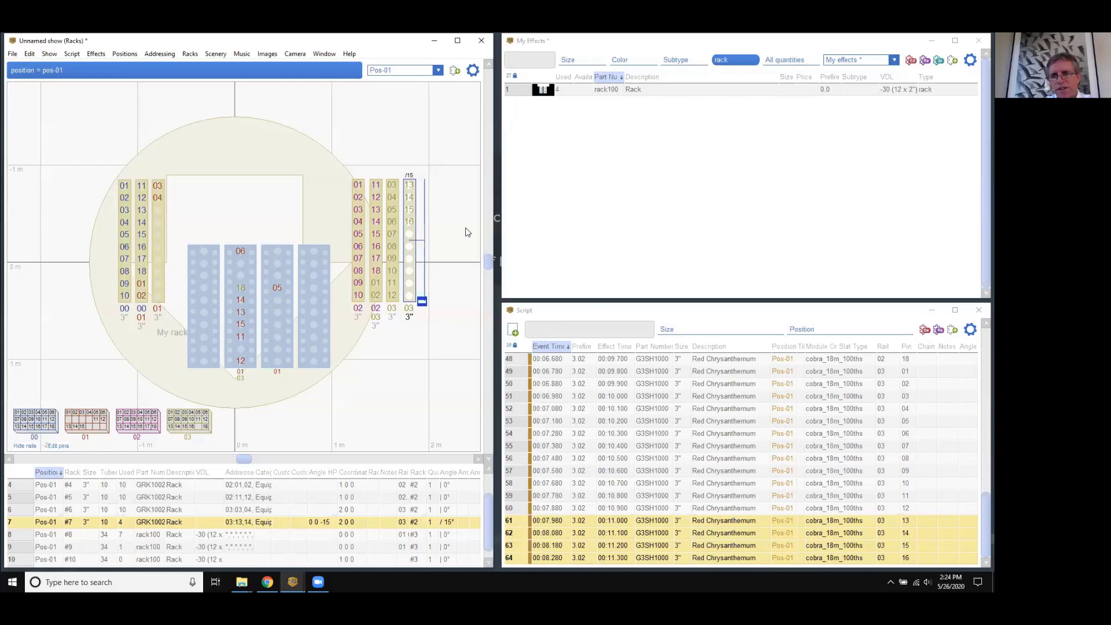
drag(467, 232, 468, 232)
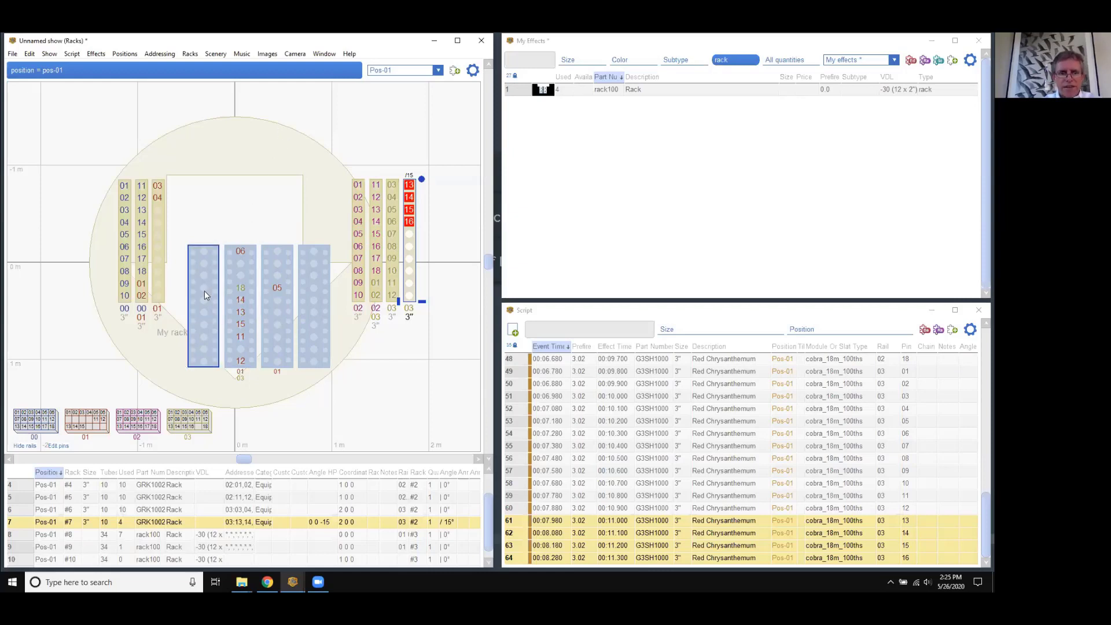
- Start a new rack definition and examine the available rack structures and maximum usable length per row options
drag(204, 291, 209, 263)
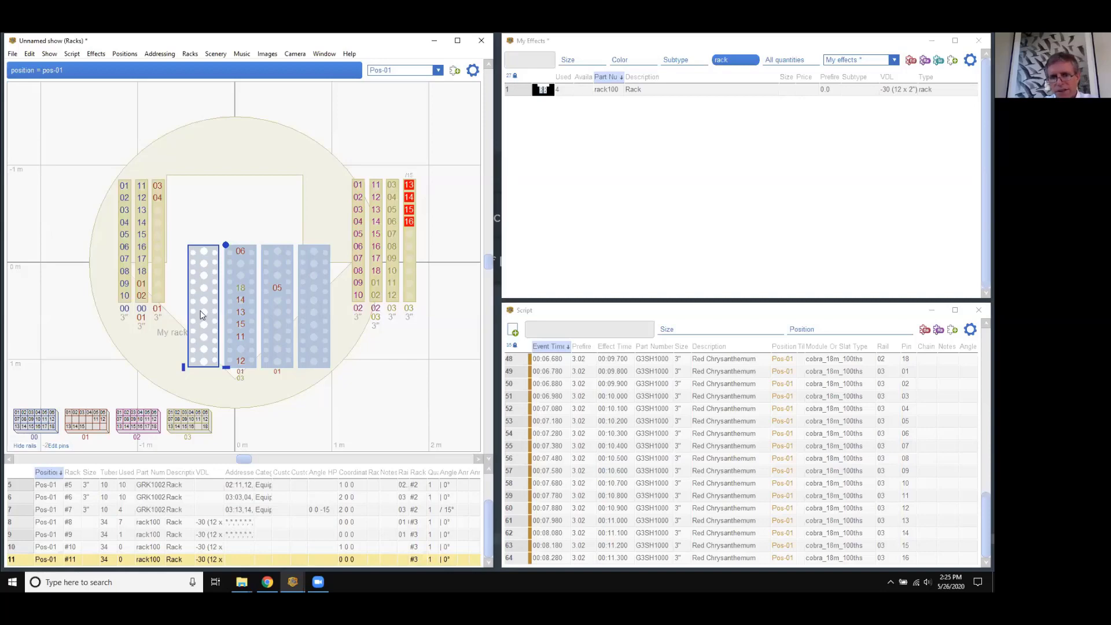
click(190, 54)
click(200, 68)
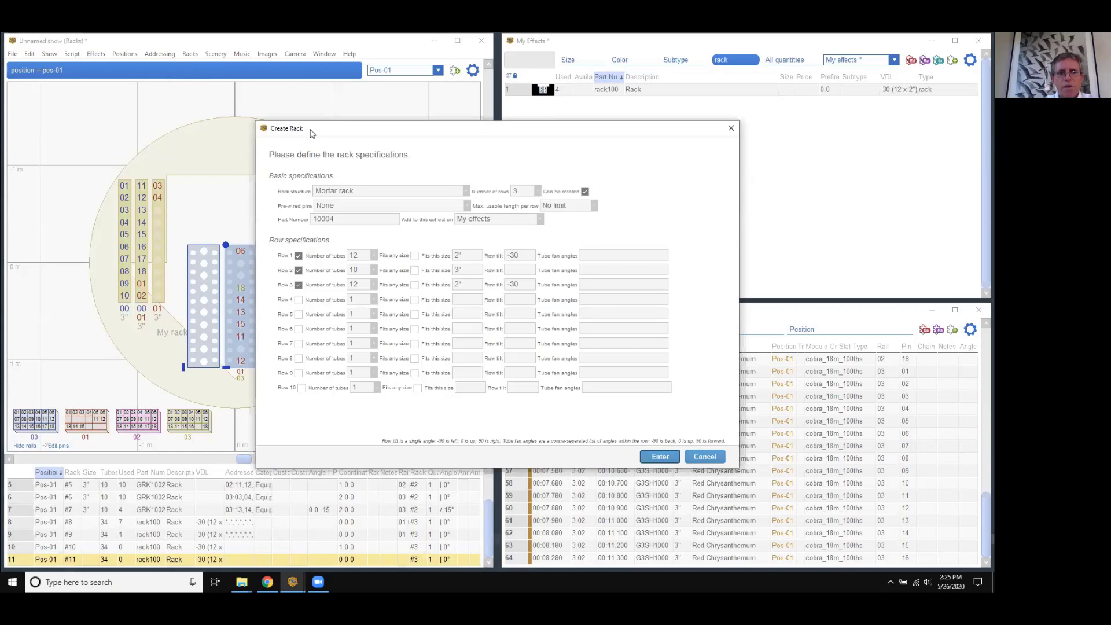
drag(323, 132, 373, 105)
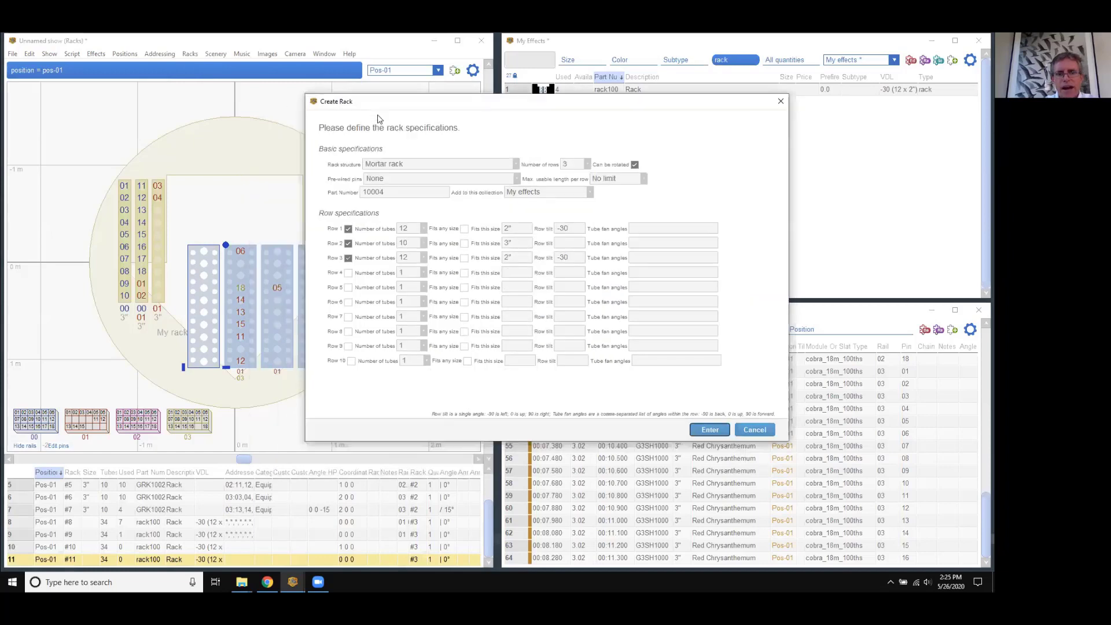
click(398, 165)
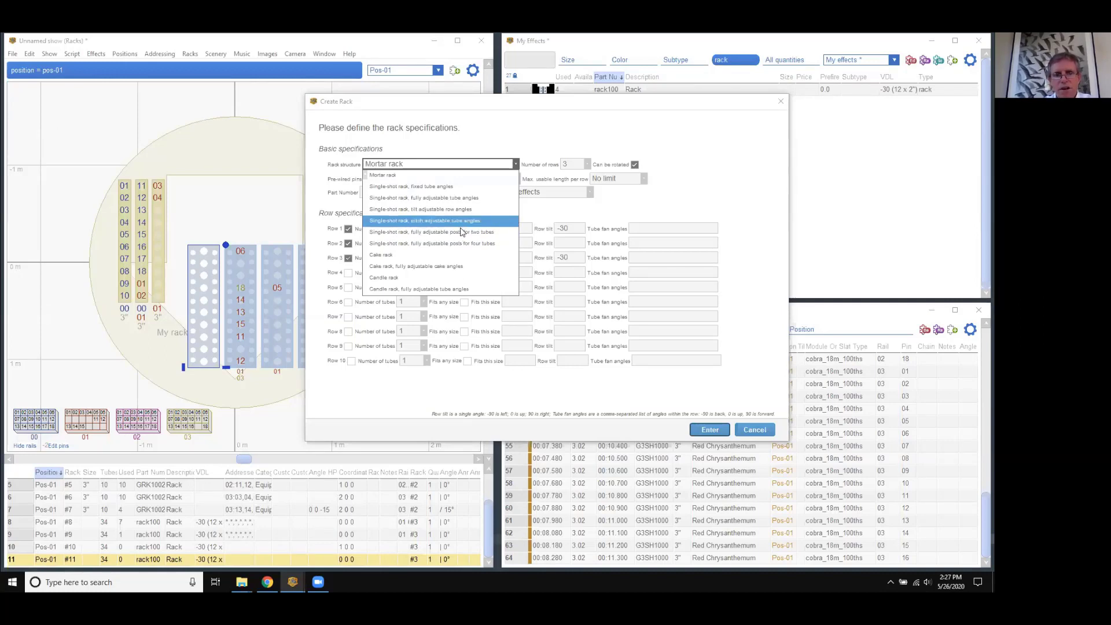
click(461, 153)
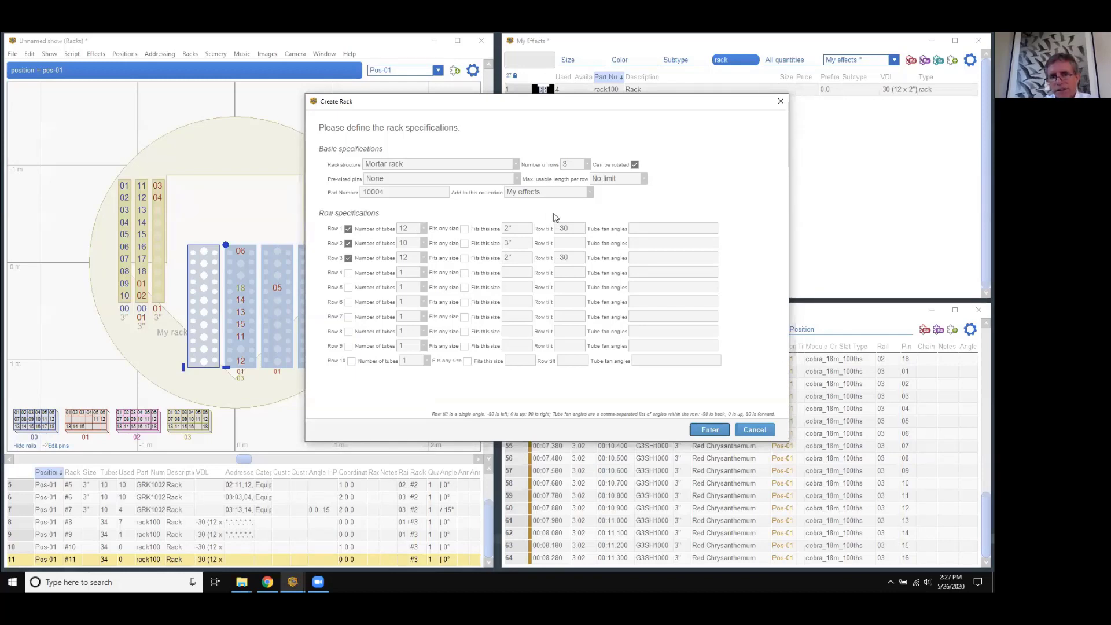
click(623, 181)
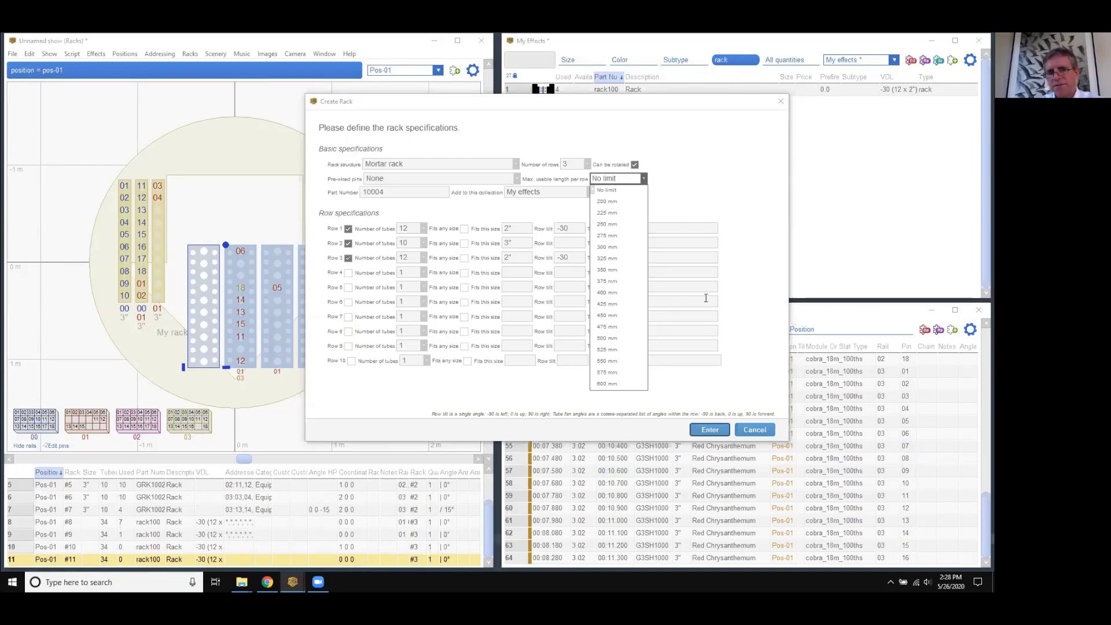
click(745, 292)
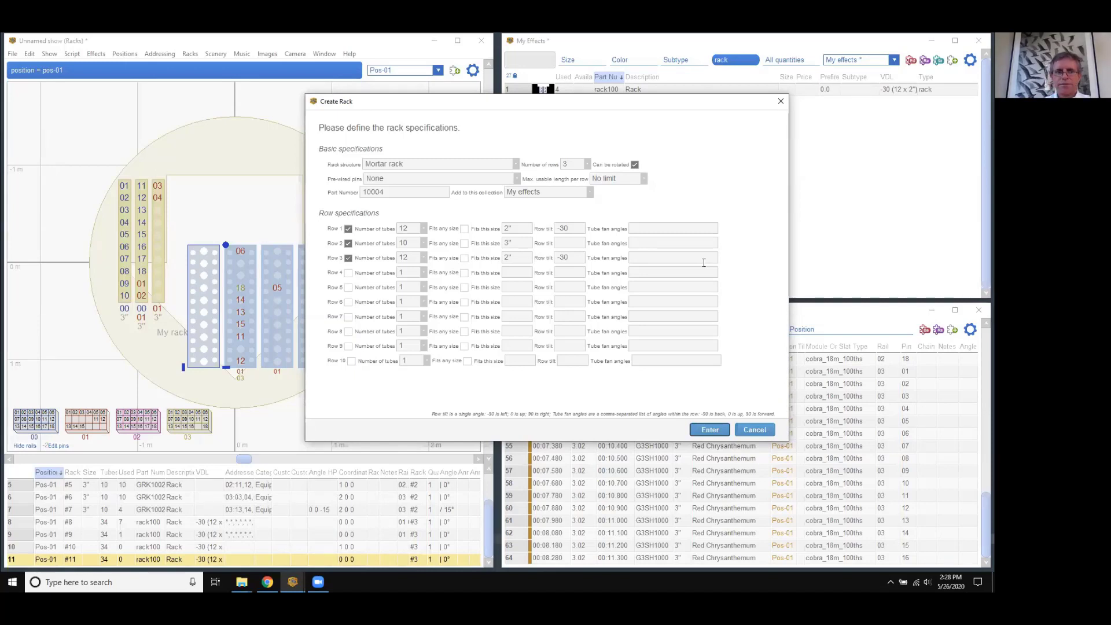
- Examine the pre-wired pins options for the rack definition, and close it without creating a rack
click(489, 179)
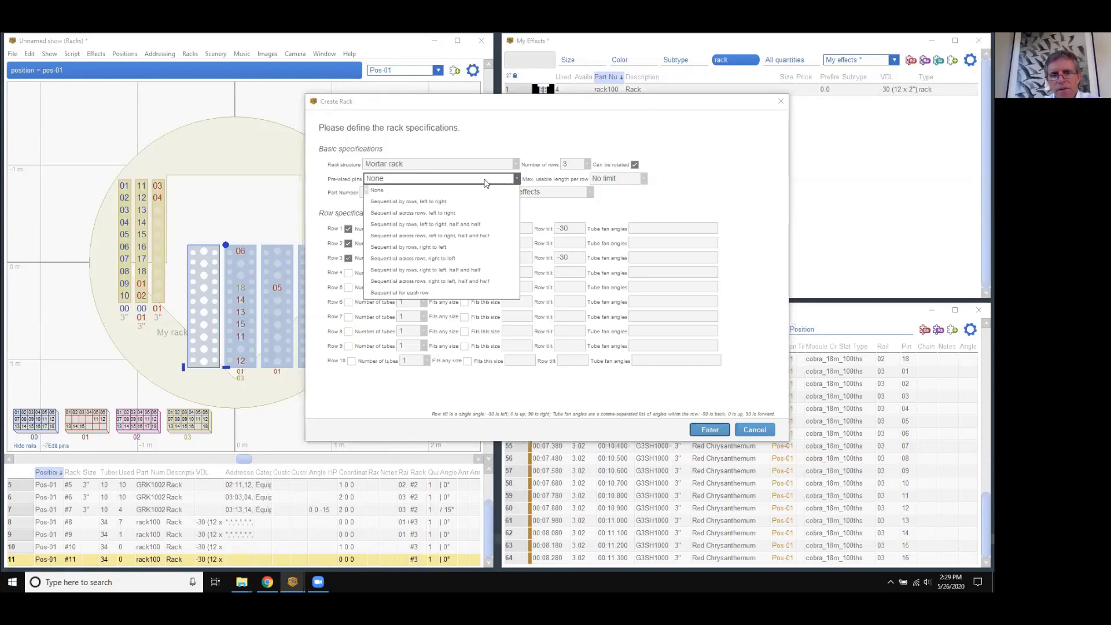
click(493, 144)
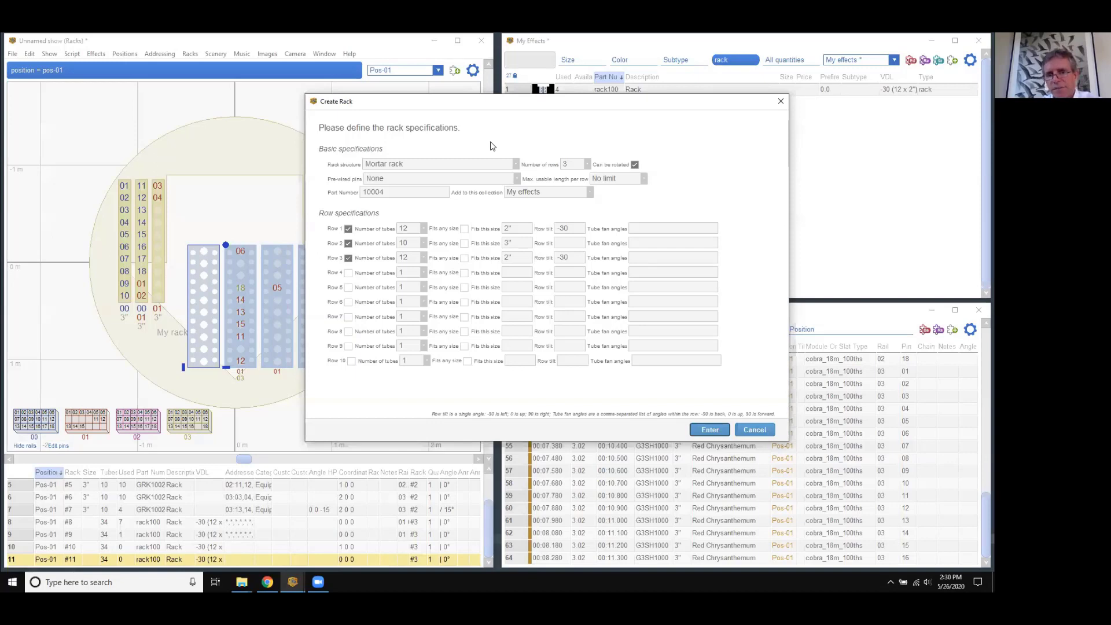
click(394, 180)
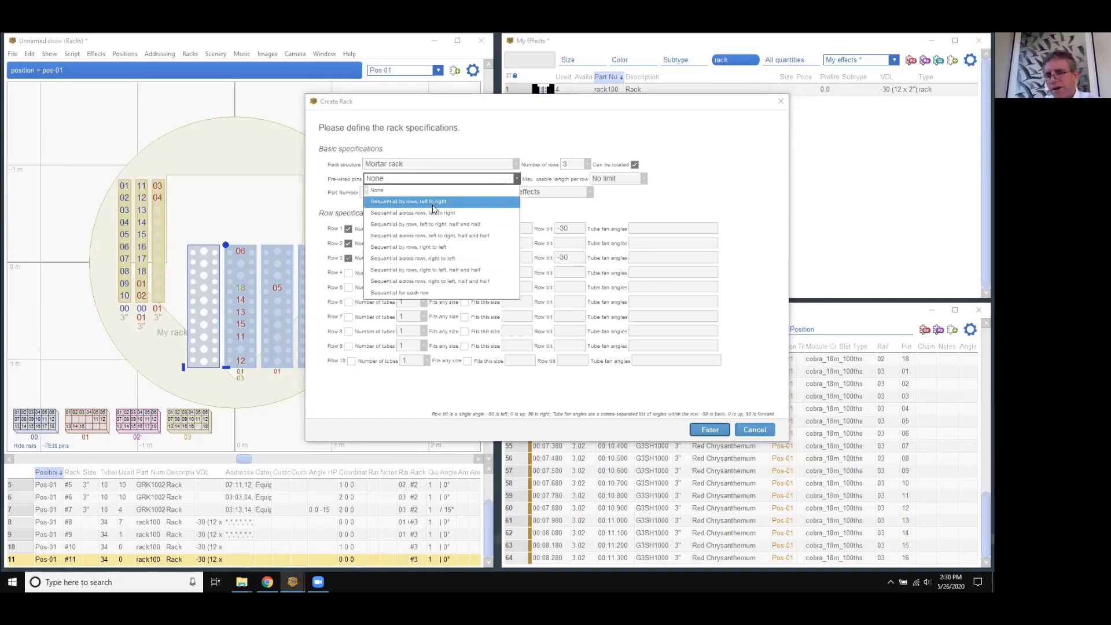
click(471, 147)
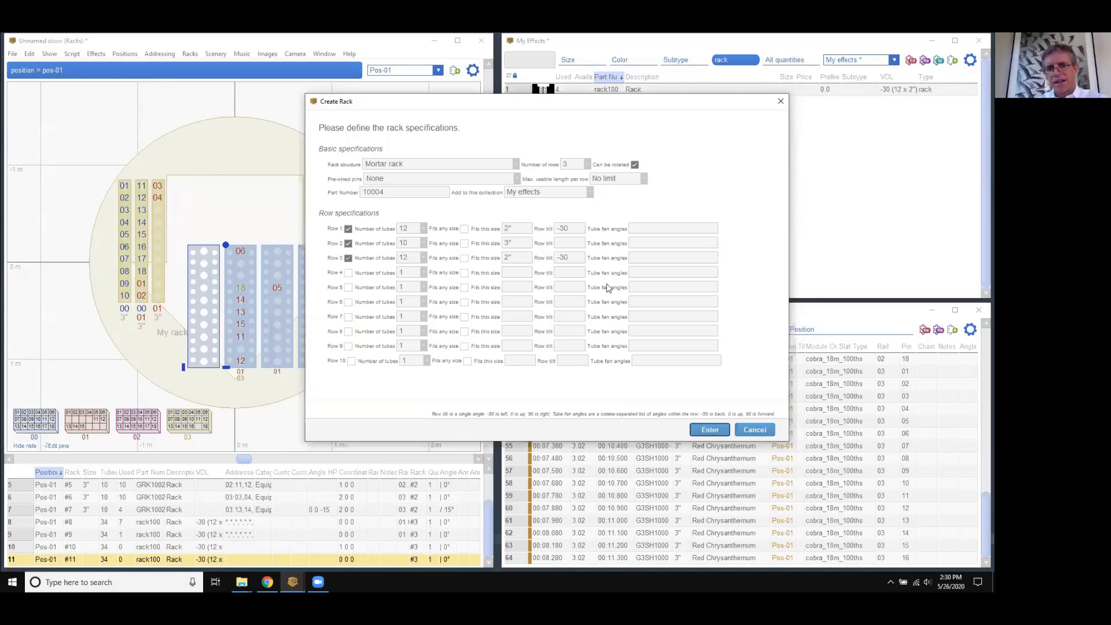
click(754, 430)
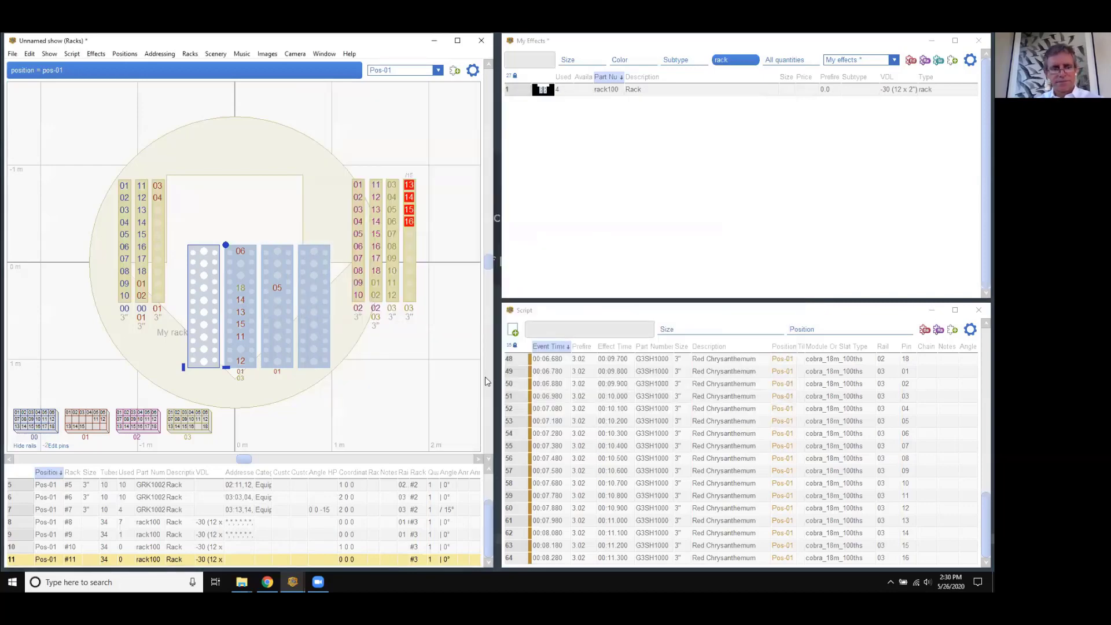
- Switch to the Google Slides presentation in Chrome and advance to the "Solutions For Real World Problems" slide
key(alt+Tab)
key(alt+Tab)
key(alt+Tab)
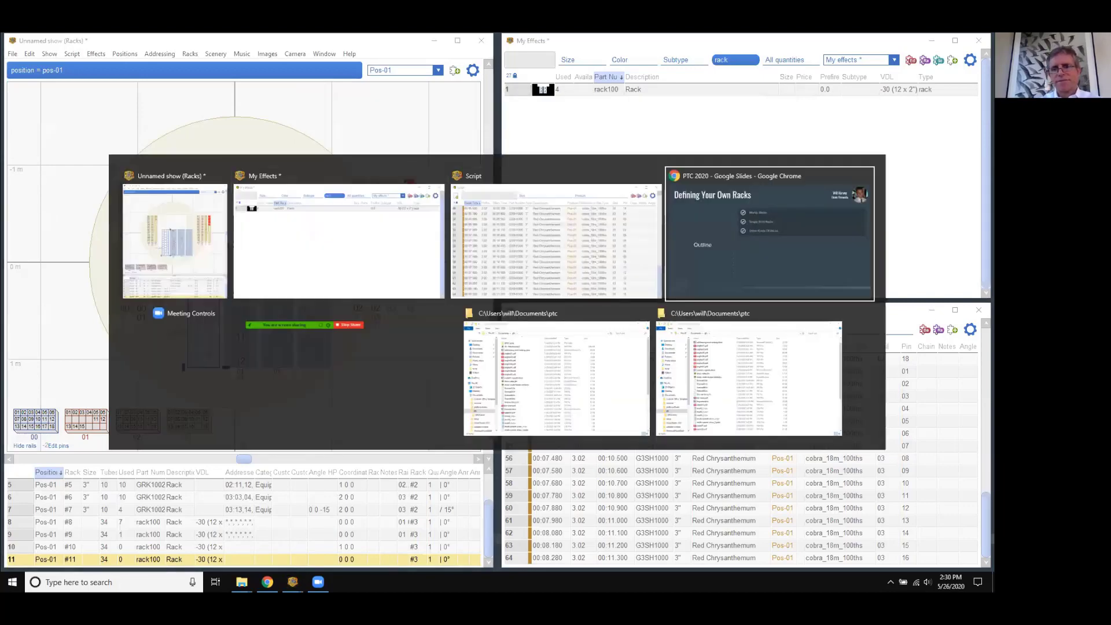
key(Right)
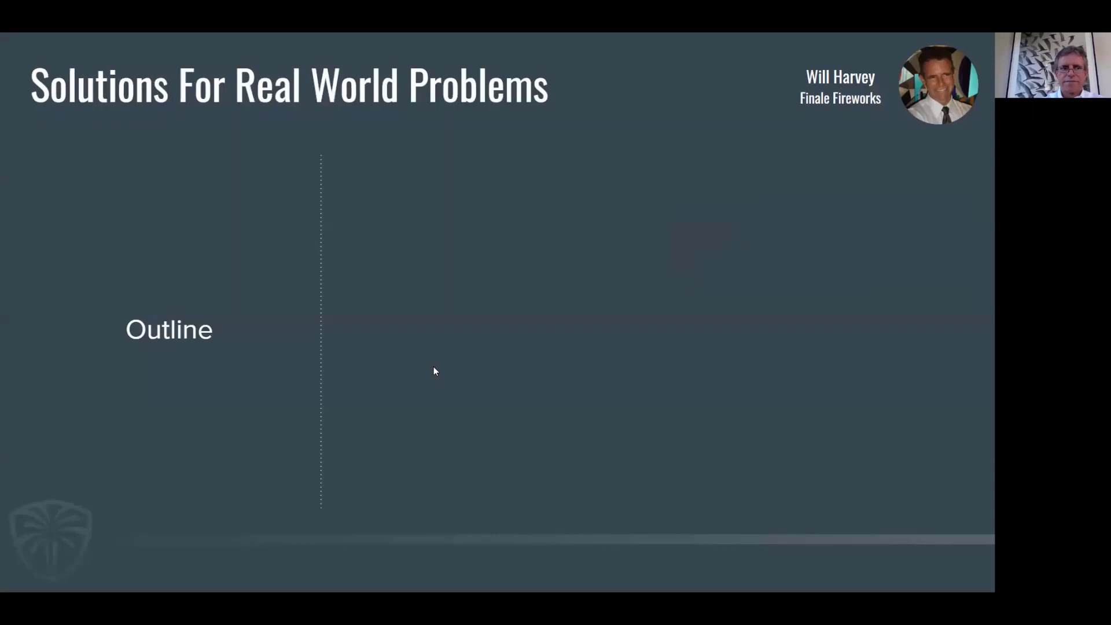
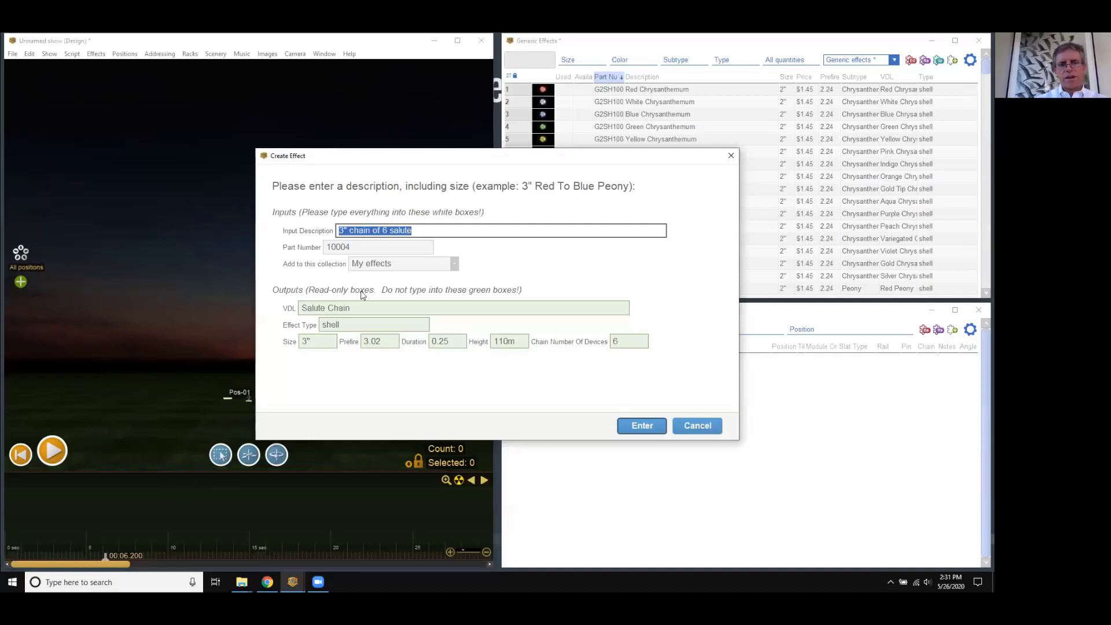
- Create the effect "3" salute chain of 6" with part number 10004 in the My effects collection
drag(420, 235, 318, 244)
text(3" s)
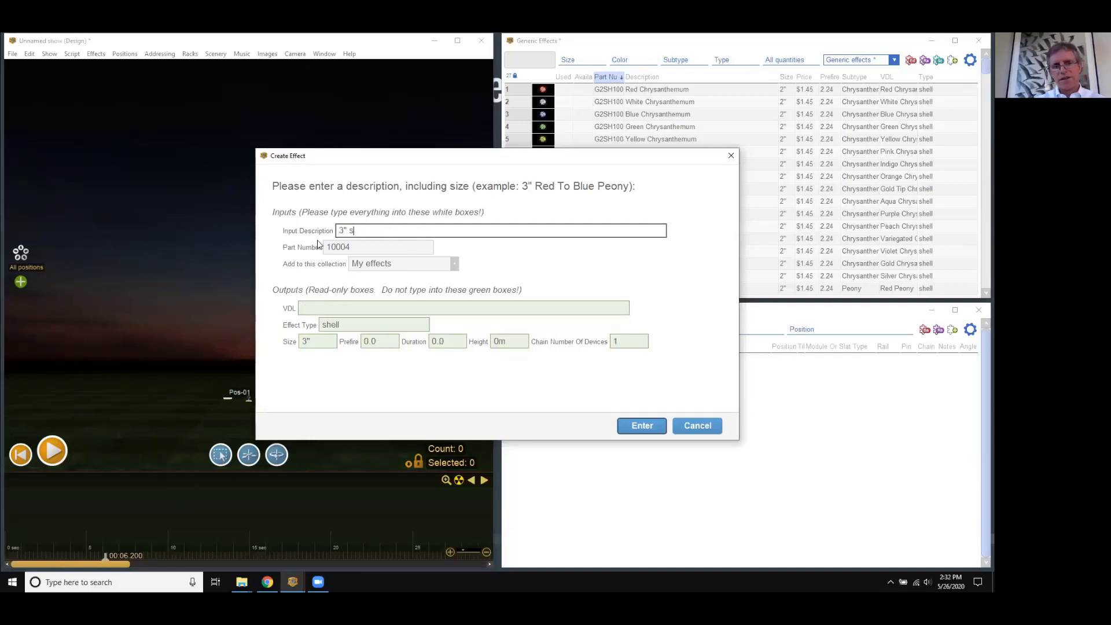
text(alute chain of 6)
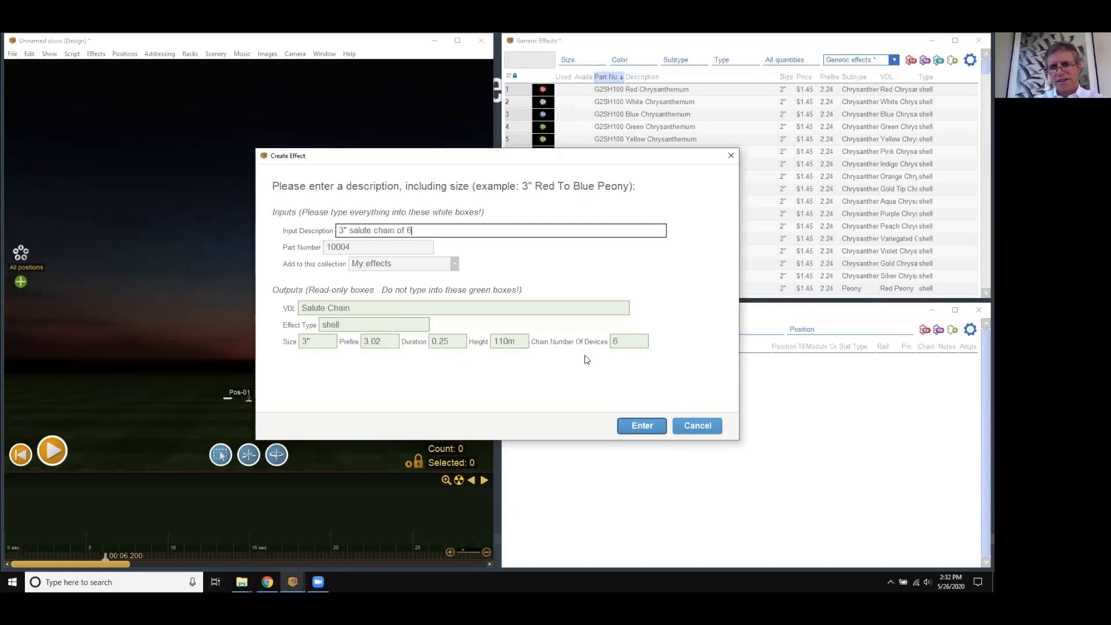
click(642, 426)
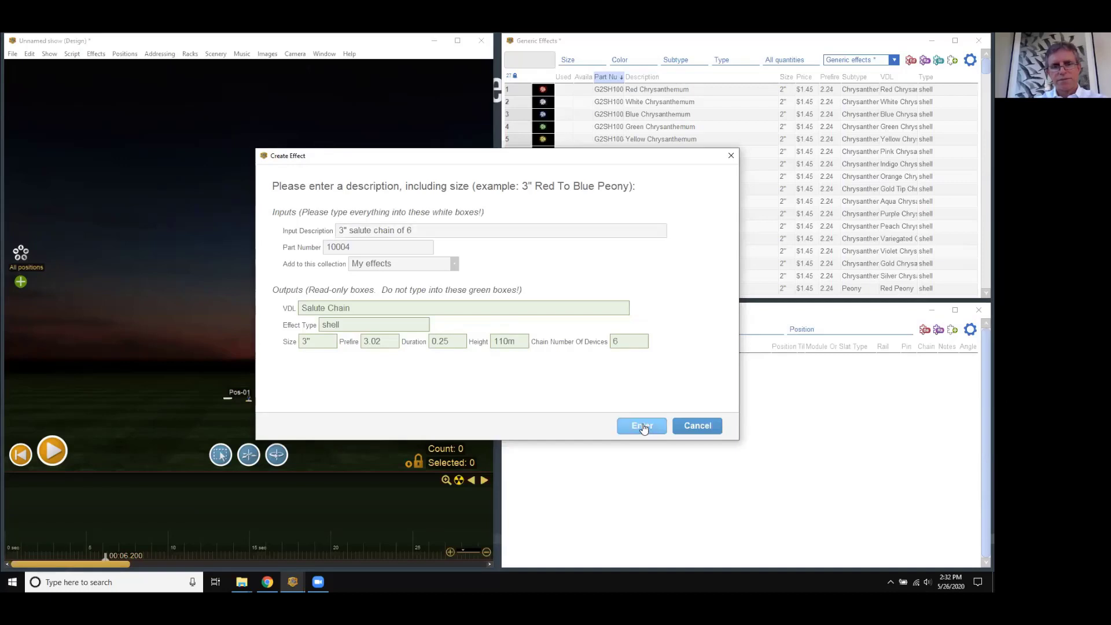
click(602, 404)
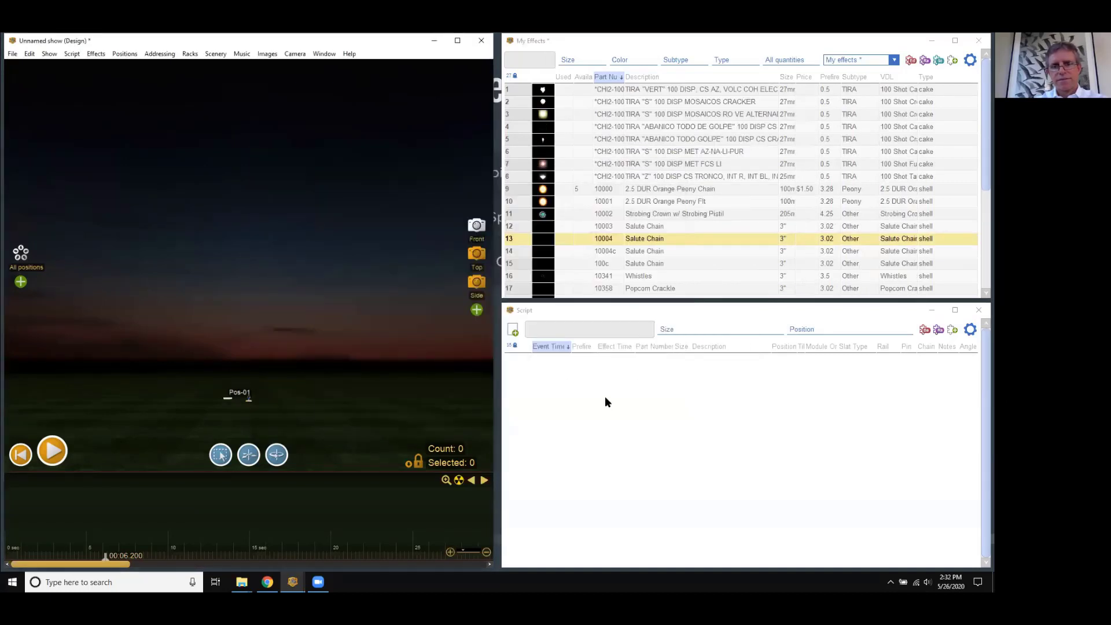
- Insert salute chain 10004 at Pos-01 at 6.200 s and duplicate it until there are 16 chains
double_click(547, 242)
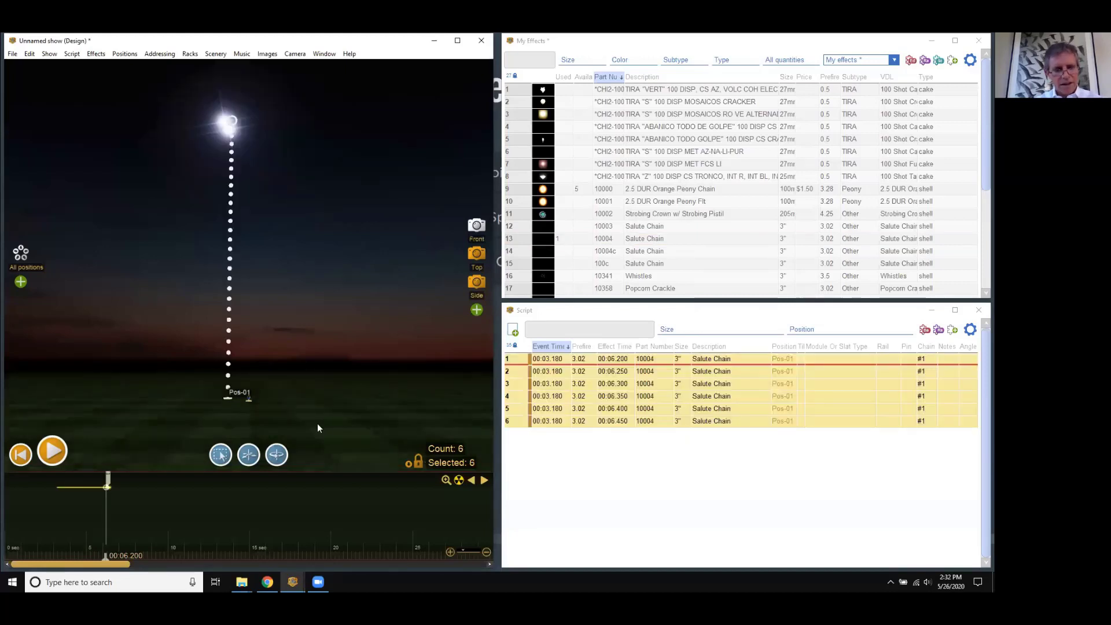
drag(106, 552, 107, 554)
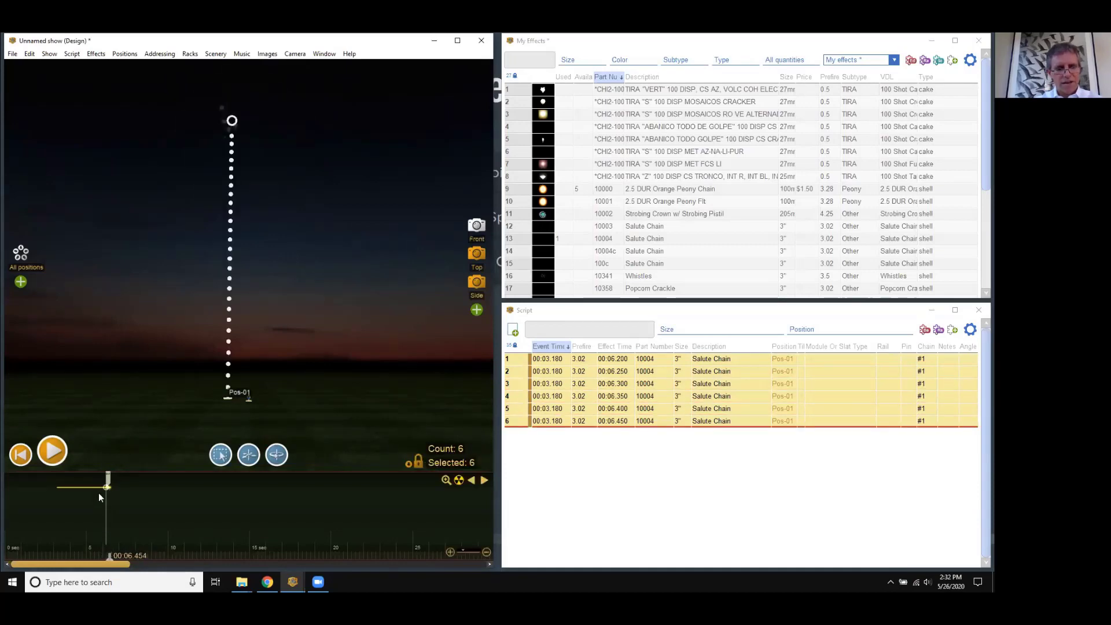
key(ctrl+d)
key(ctrl+d)
key(ctrl+d)
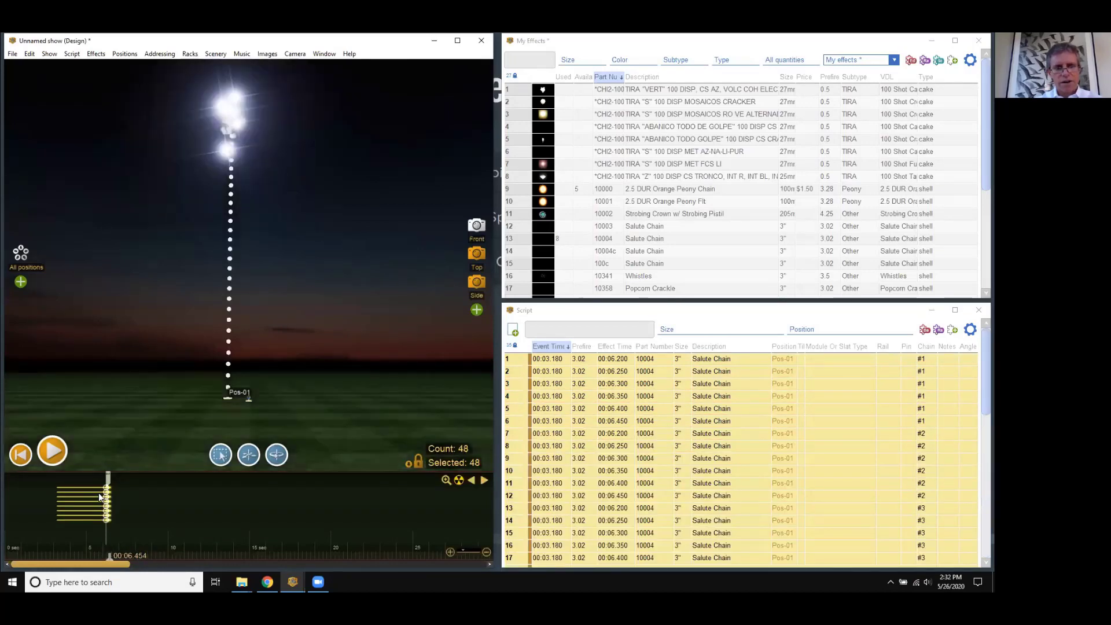
key(ctrl+d)
- Sequence the salute chains over 1.5 s at 0.1 s intervals and shift the whole group forward about 12 s on the timeline
key(ctrl+e)
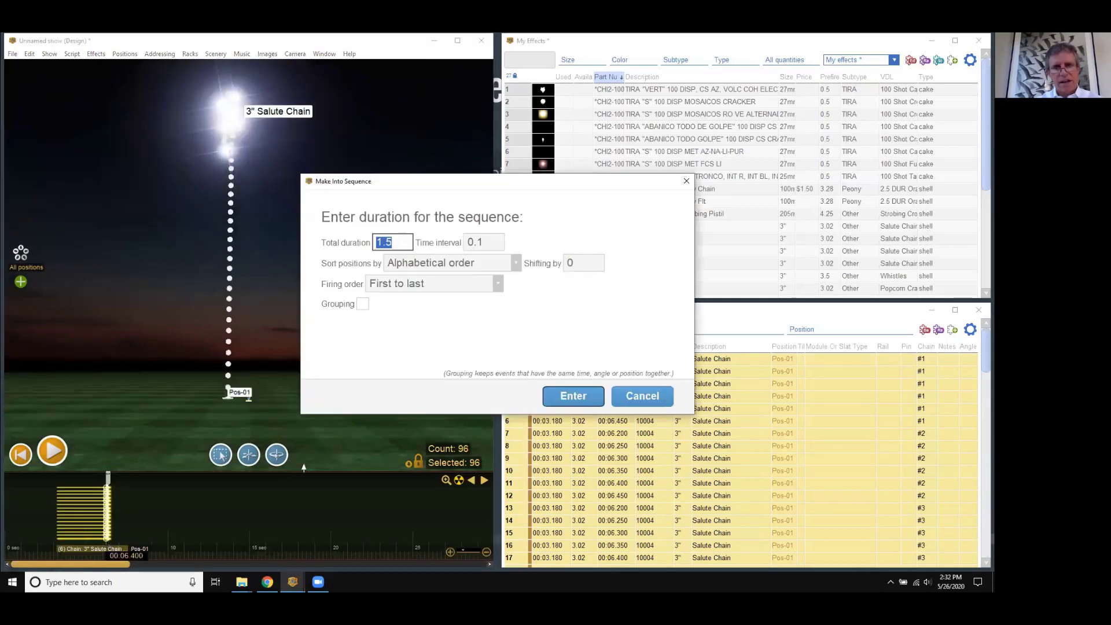
click(573, 397)
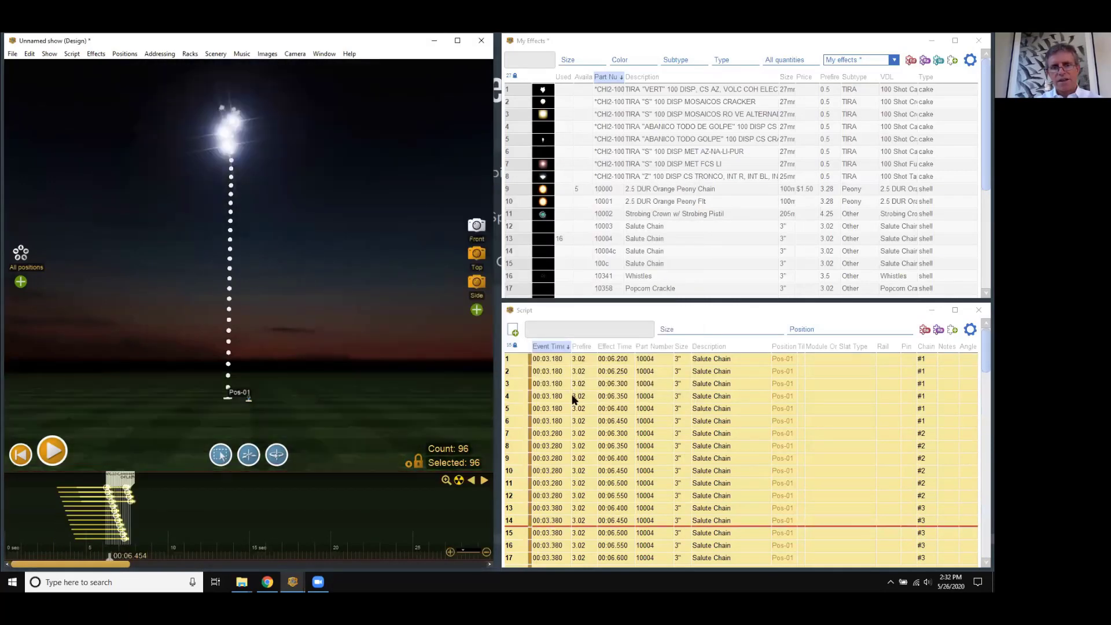
click(104, 557)
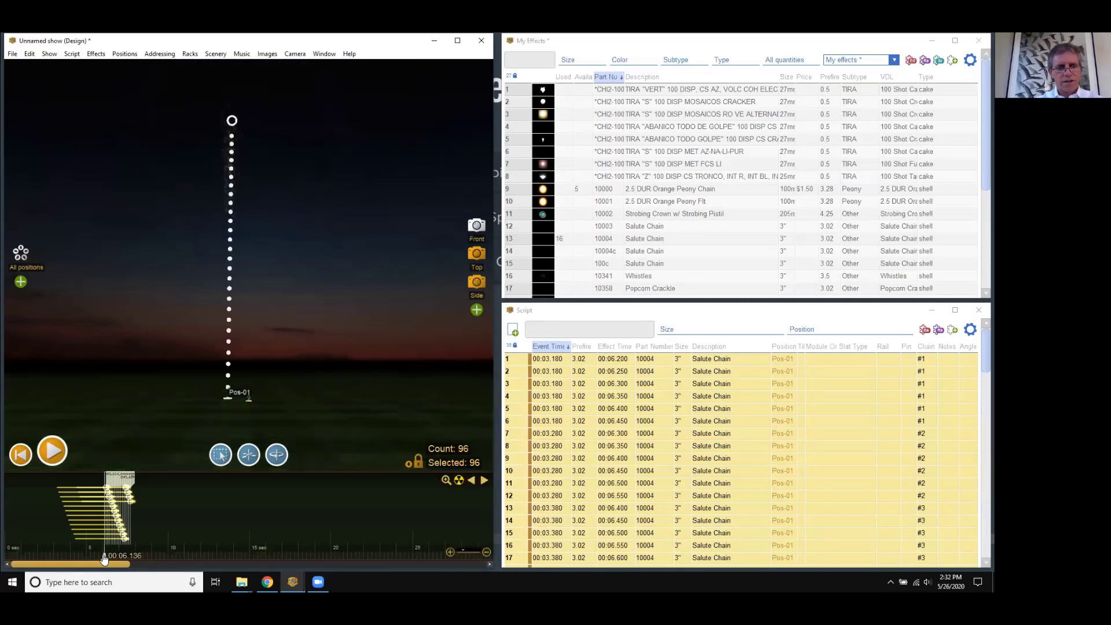
key(space)
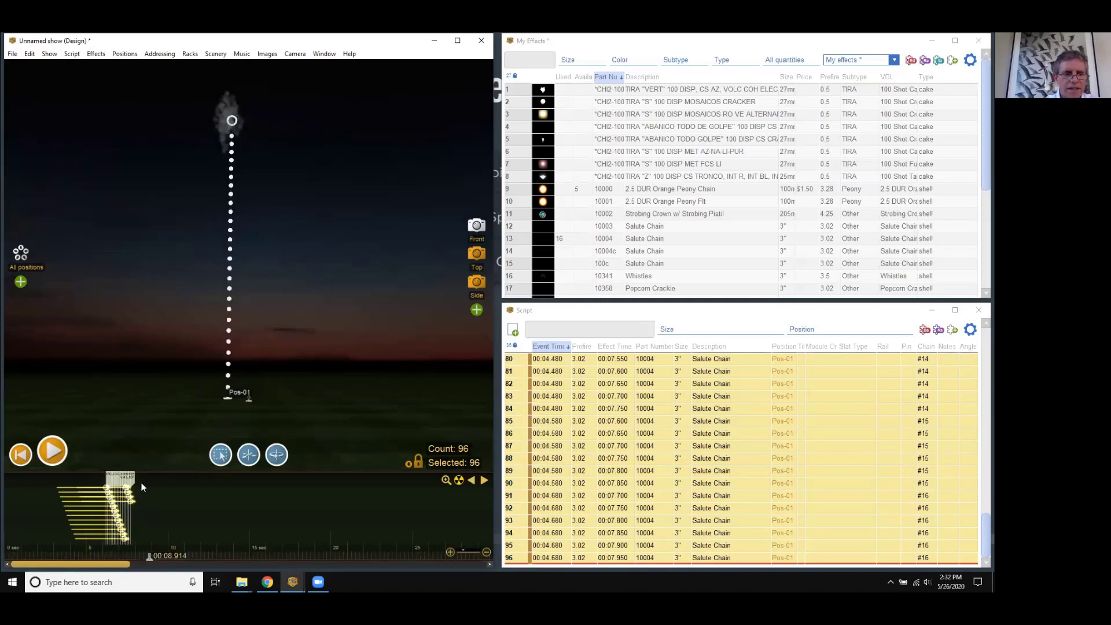
drag(132, 477, 330, 477)
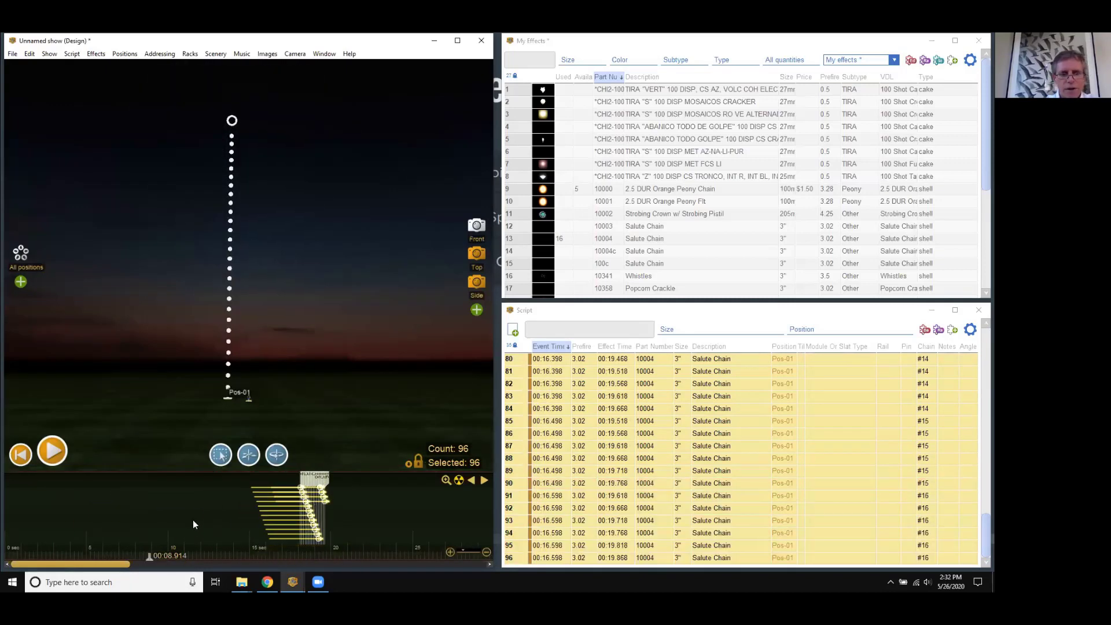
click(192, 519)
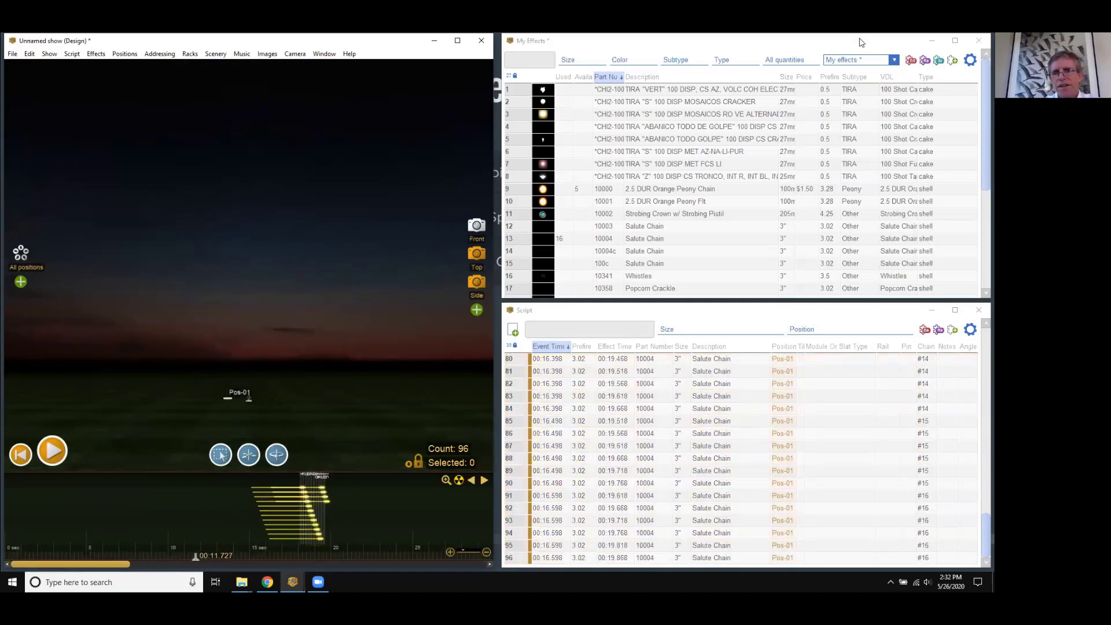
- Insert the 2" White, Blue, Green, Yellow and Pink Chrysanthemum shells from Generic effects at Pos-01 at 11.727 s
click(858, 62)
click(846, 83)
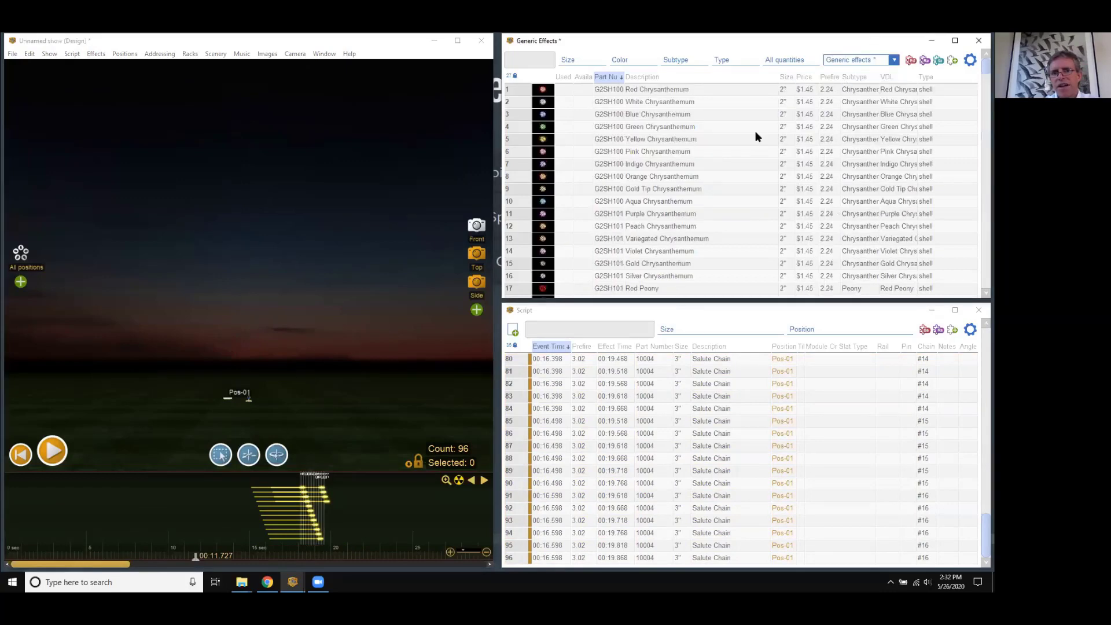
click(543, 105)
click(543, 116)
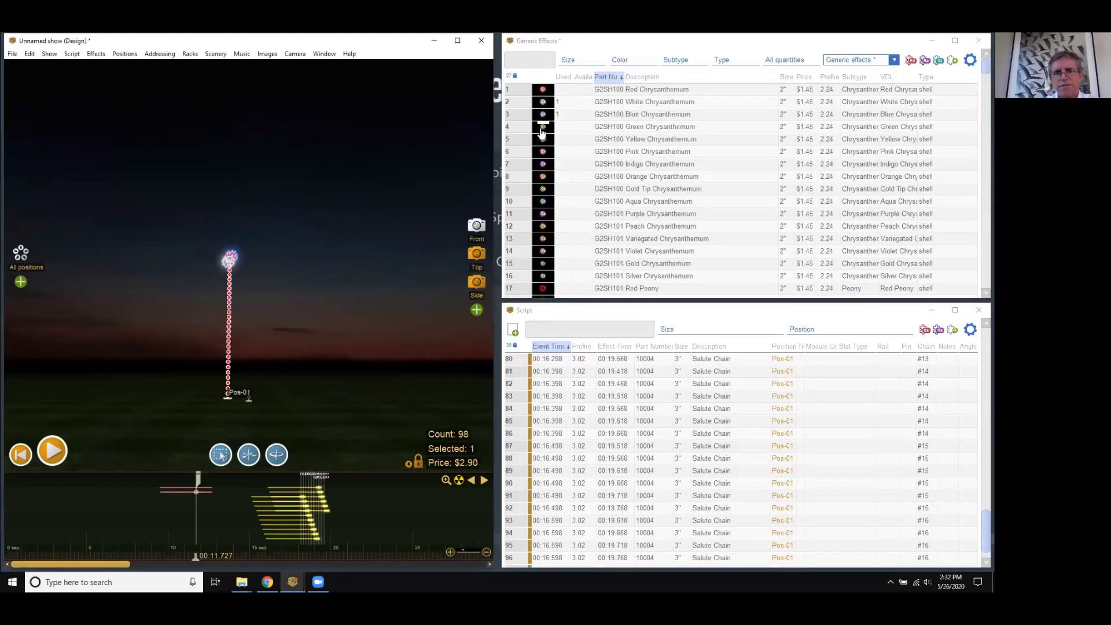
click(543, 128)
click(543, 141)
click(543, 152)
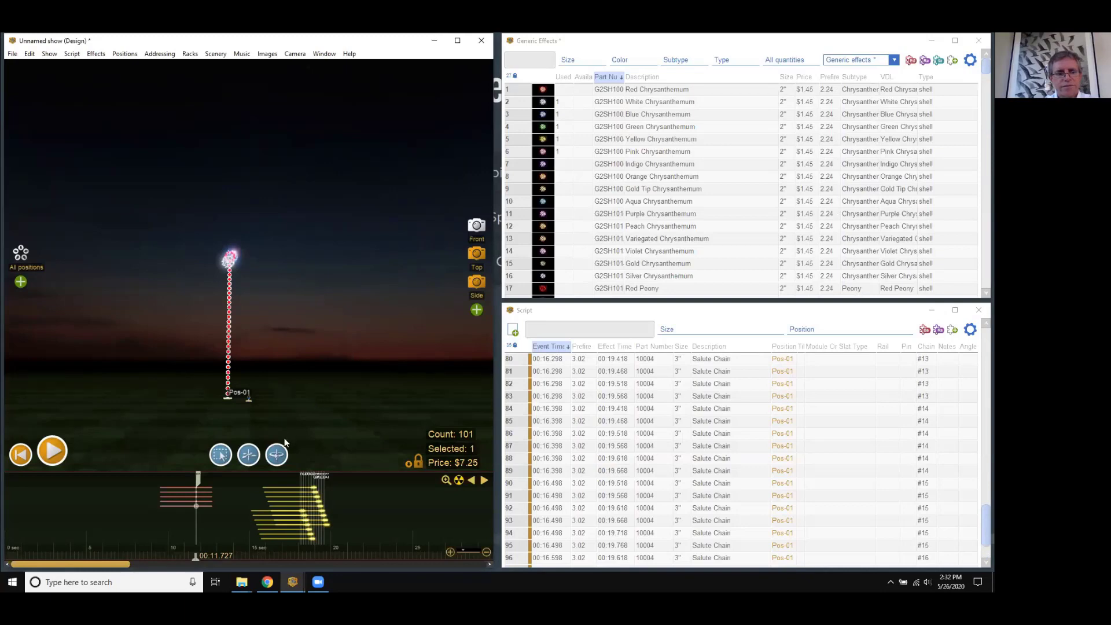
- Paste copies of the five 2" chrysanthemum shells at about 12.5, 13.8 and 14.6 s on the timeline
click(209, 523)
key(ctrl+v)
click(229, 526)
key(ctrl+v)
click(241, 533)
key(ctrl+v)
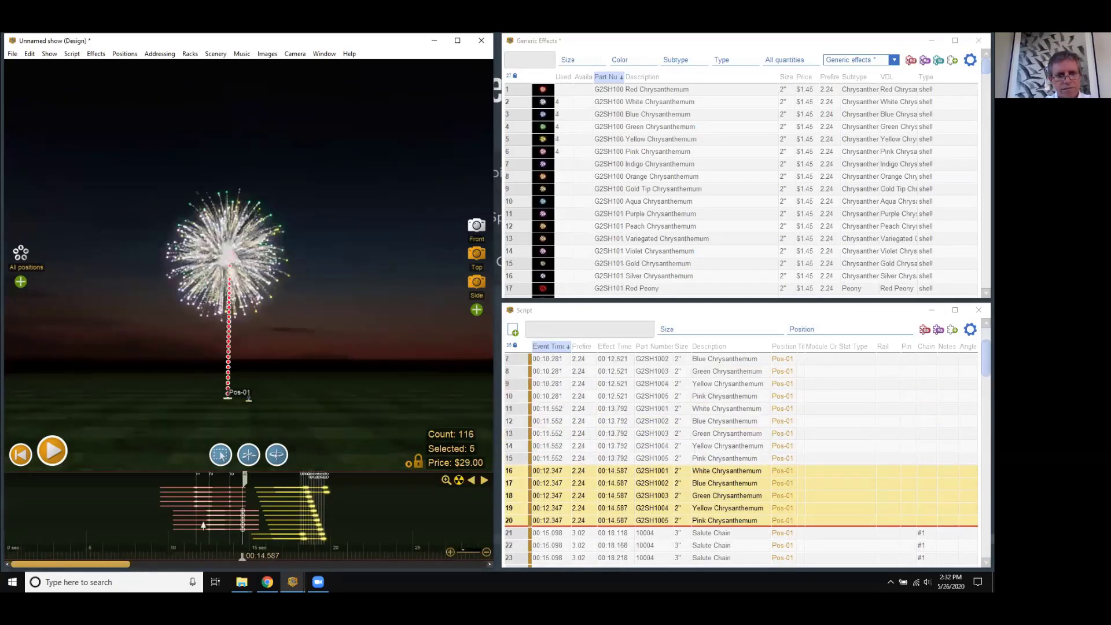
- Make the 20 chrysanthemum shells on the timeline into a sequence with a 1 s time interval
drag(181, 482, 258, 529)
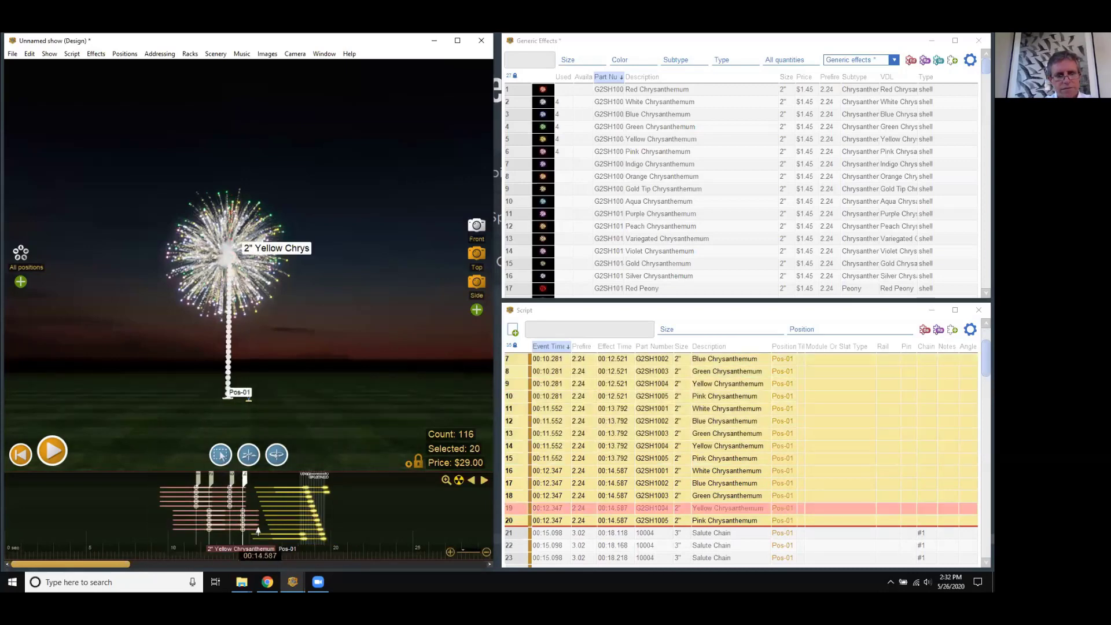
key(ctrl+e)
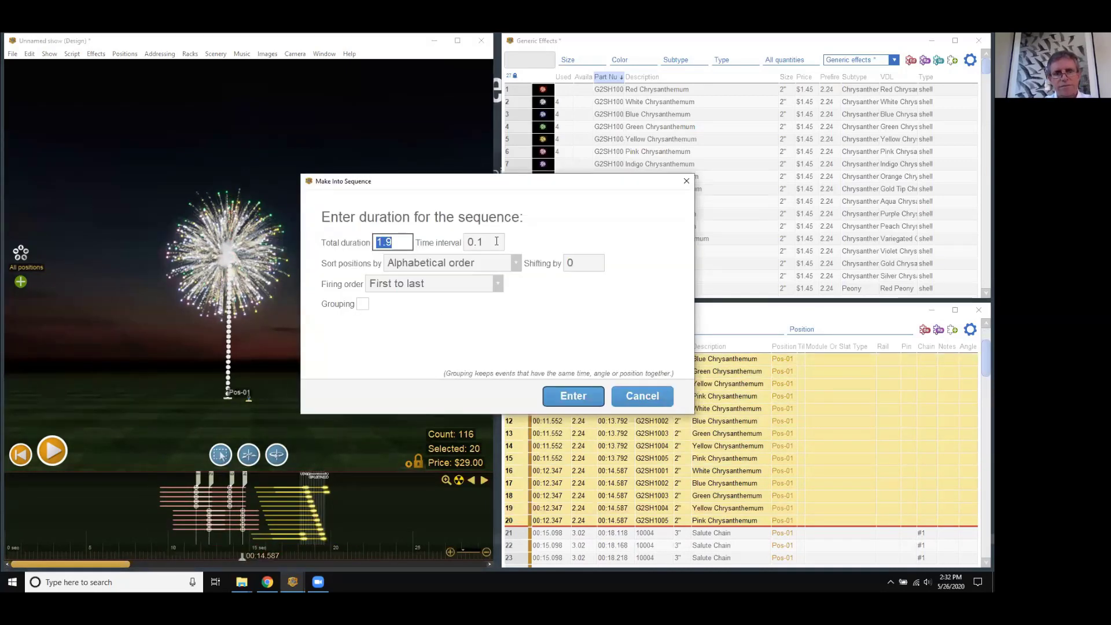
click(489, 242)
text(1)
click(575, 397)
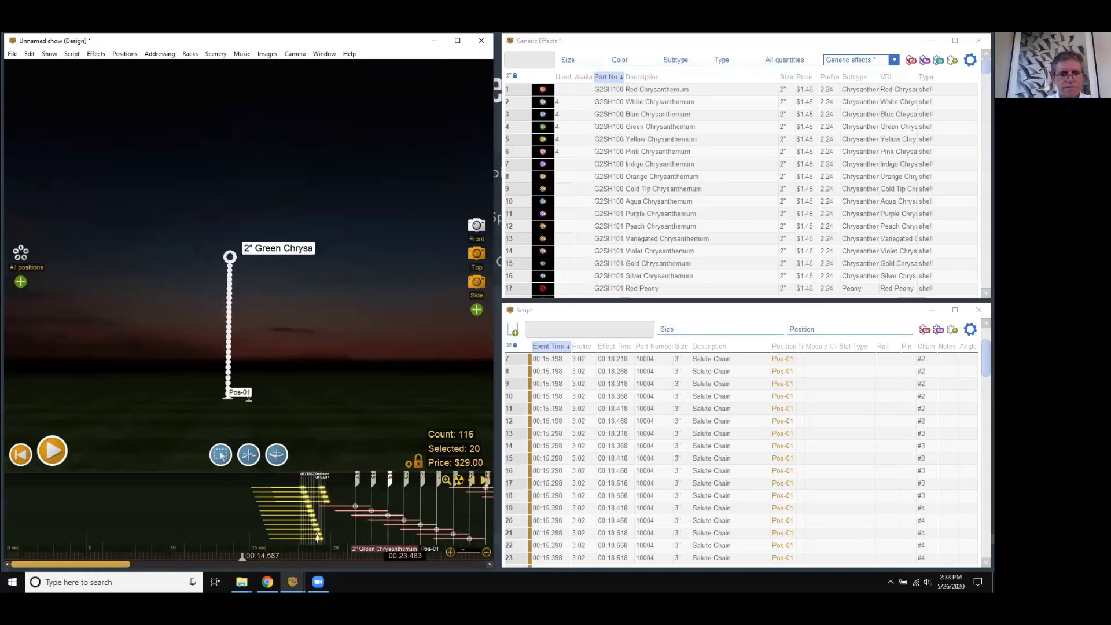
- Move the salute chains past the last 2" shell on the timeline, and shift the whole show about 13 s earlier
click(335, 518)
scroll(335, 521, down, 5)
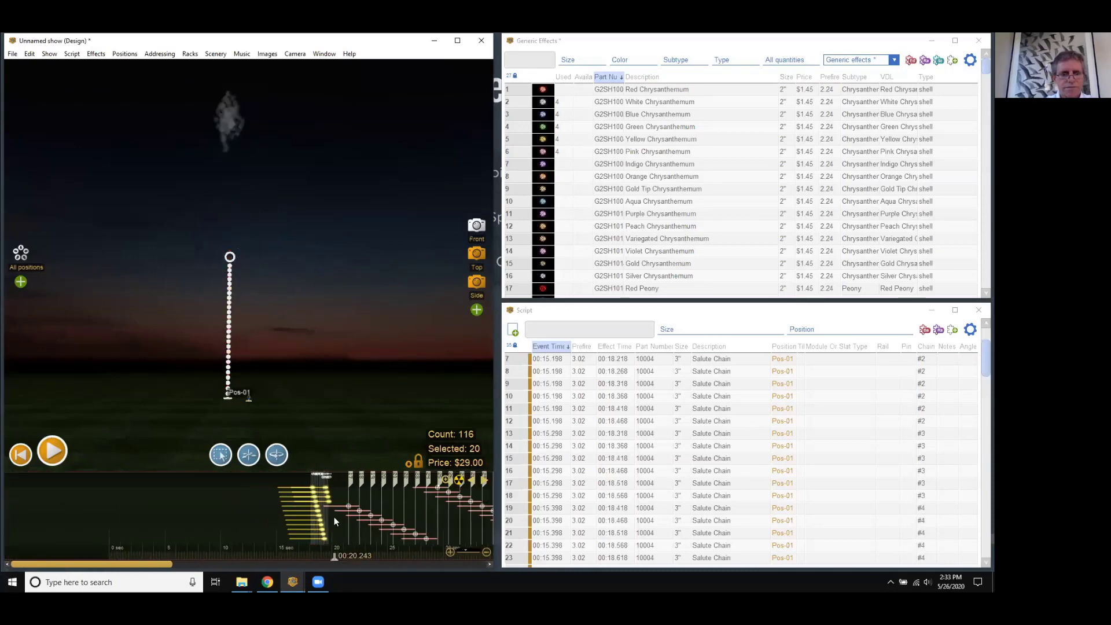
drag(292, 521, 335, 530)
drag(339, 488, 484, 490)
key(ctrl+a)
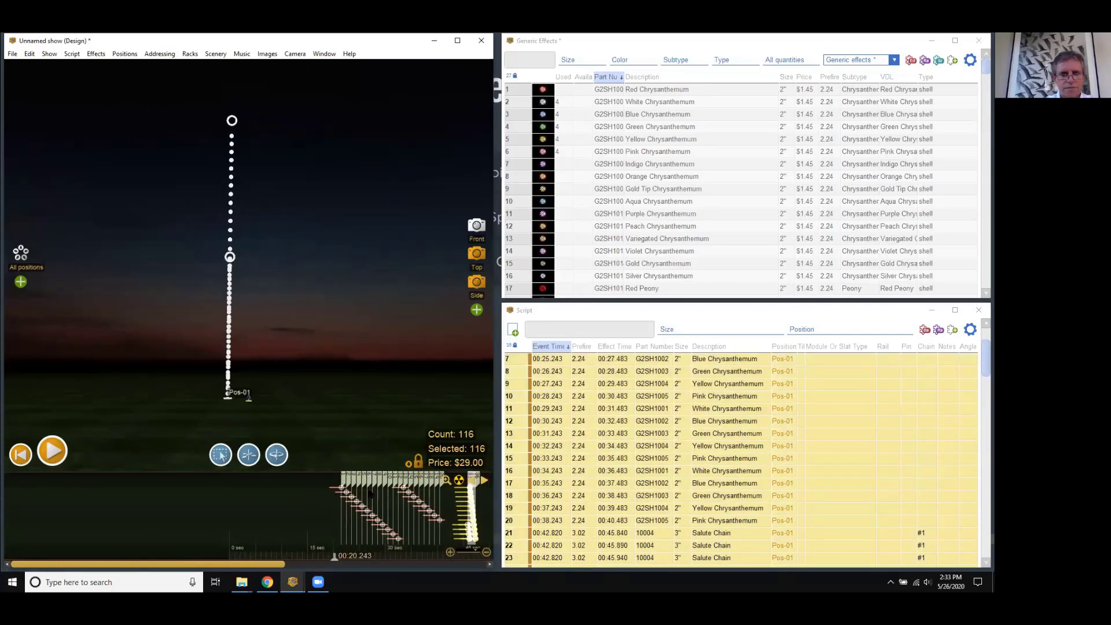
drag(369, 494, 310, 554)
- Randomize the order of the 20 chrysanthemum shells in the sequence
click(255, 520)
drag(246, 519, 379, 523)
click(72, 53)
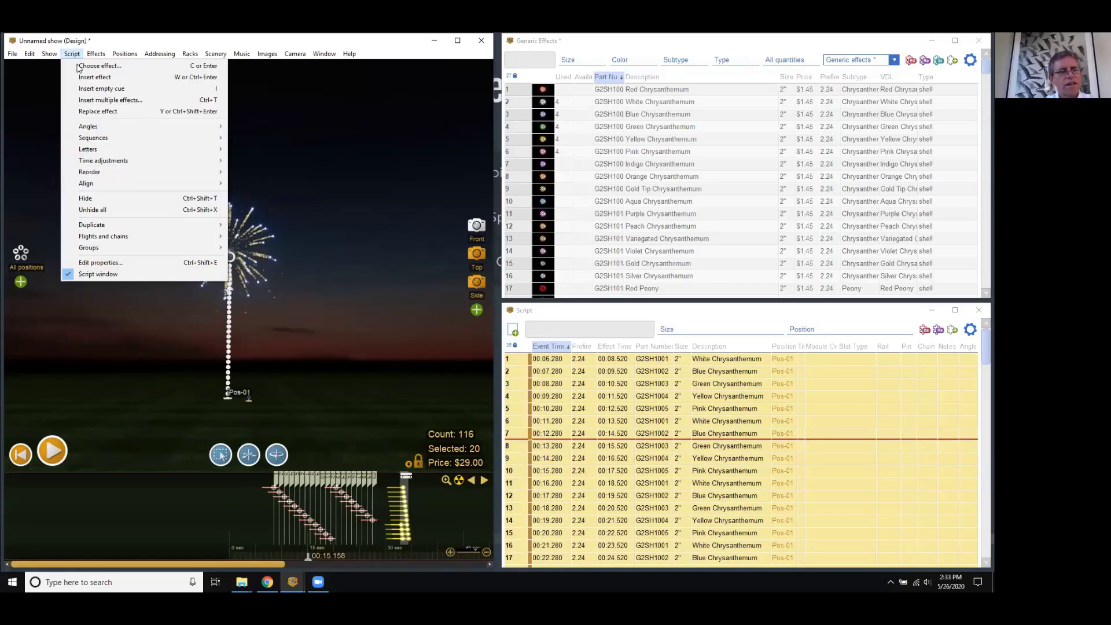
mouse_move(96, 176)
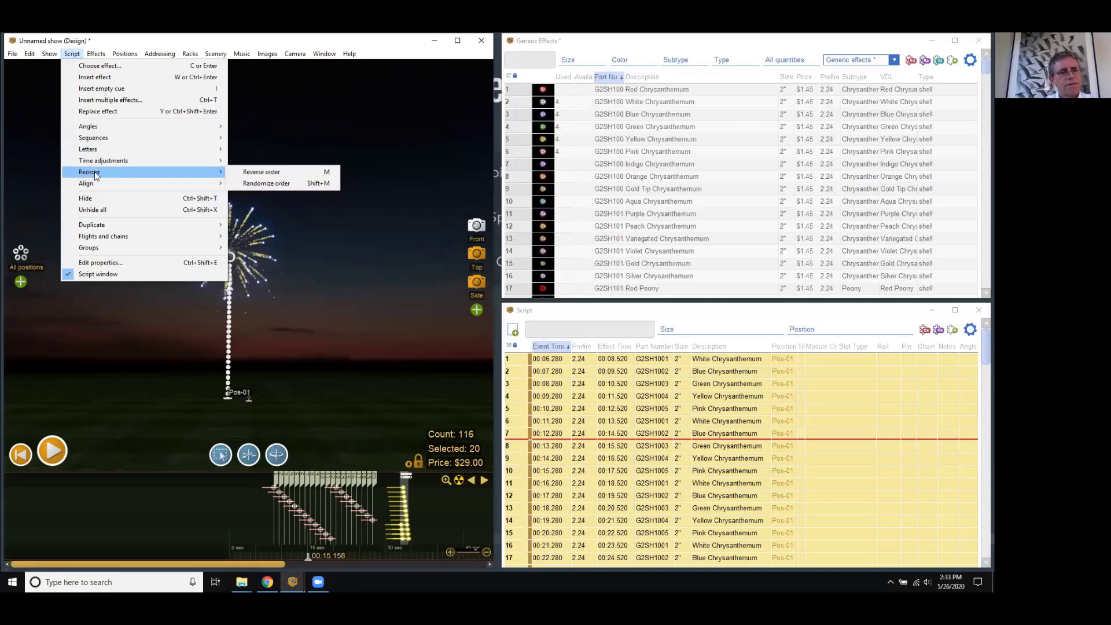
click(253, 183)
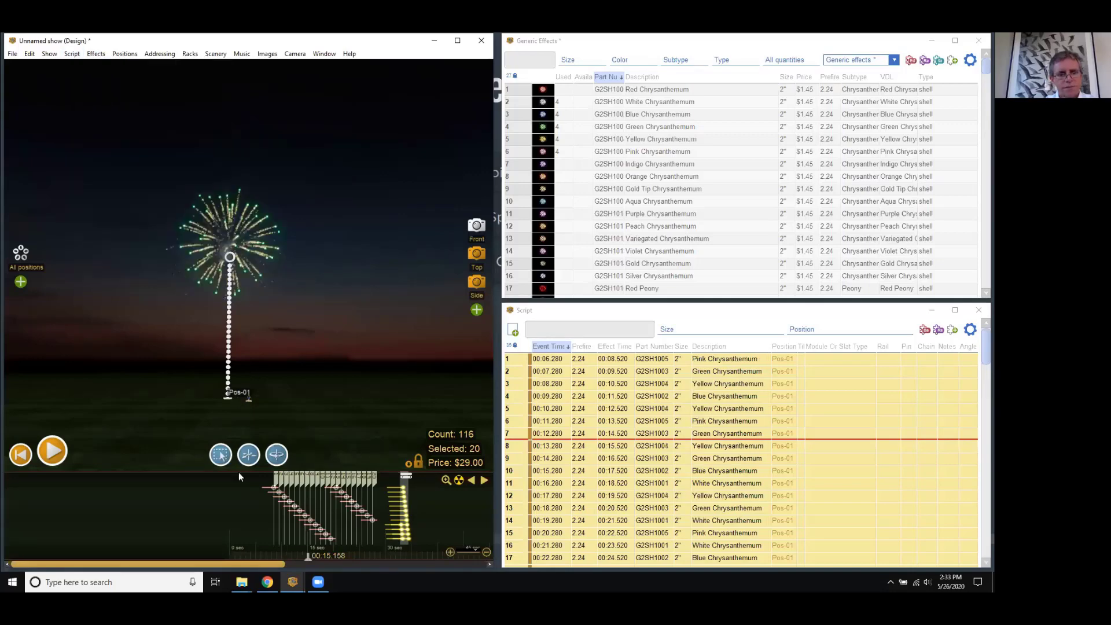
click(263, 506)
drag(306, 560, 409, 547)
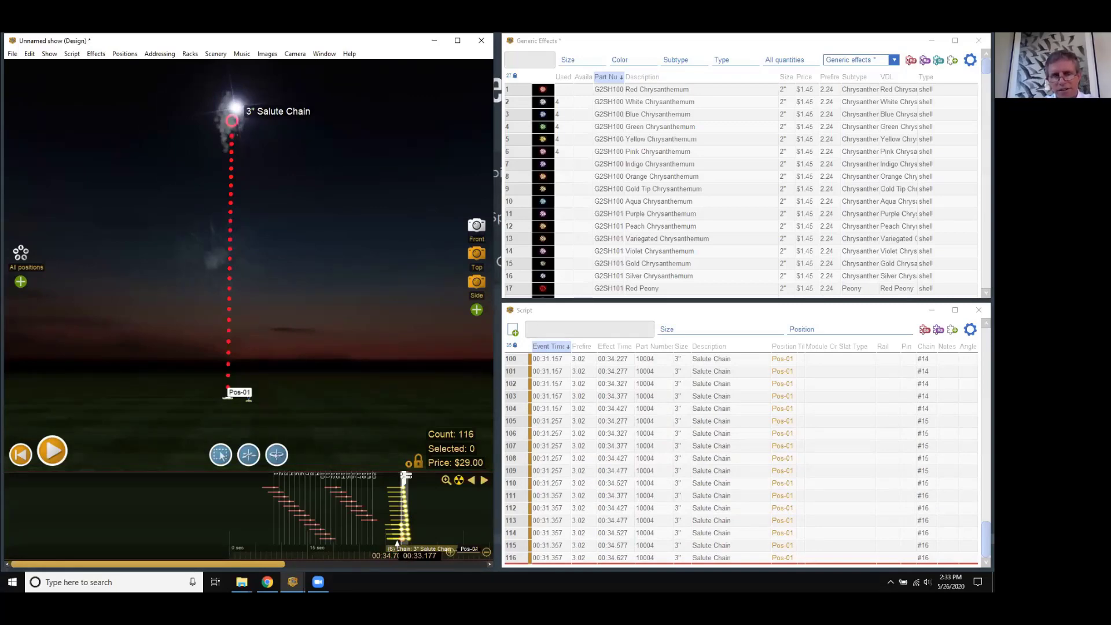
- Speed up the cadence at the end of the 20-shell chrysanthemum sequence with an acceleration rate of 7
drag(240, 498, 378, 515)
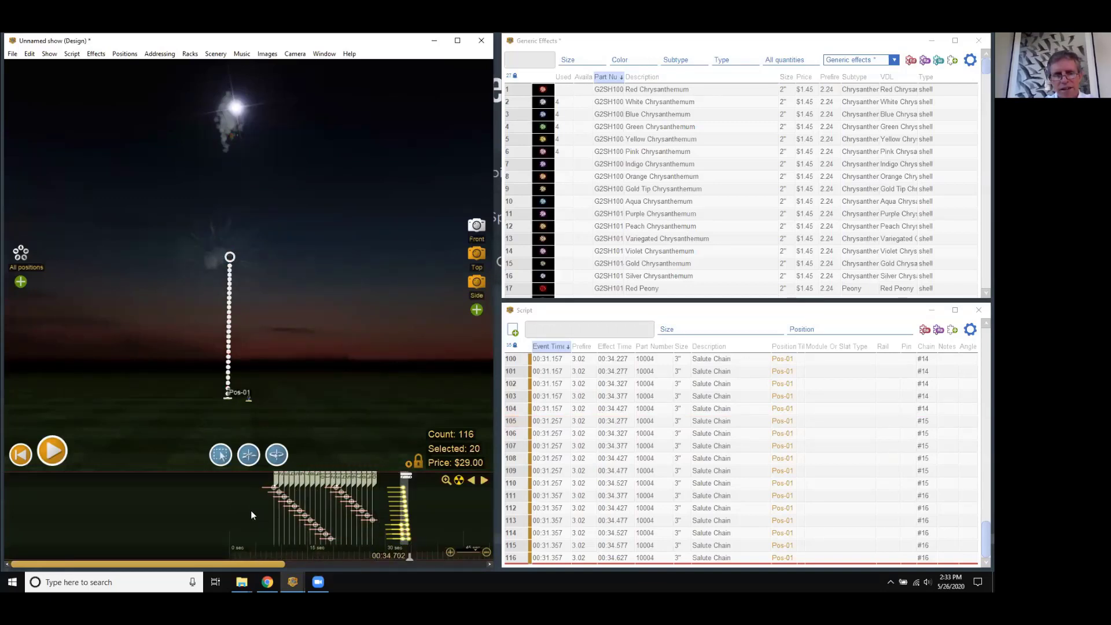
drag(252, 510, 376, 523)
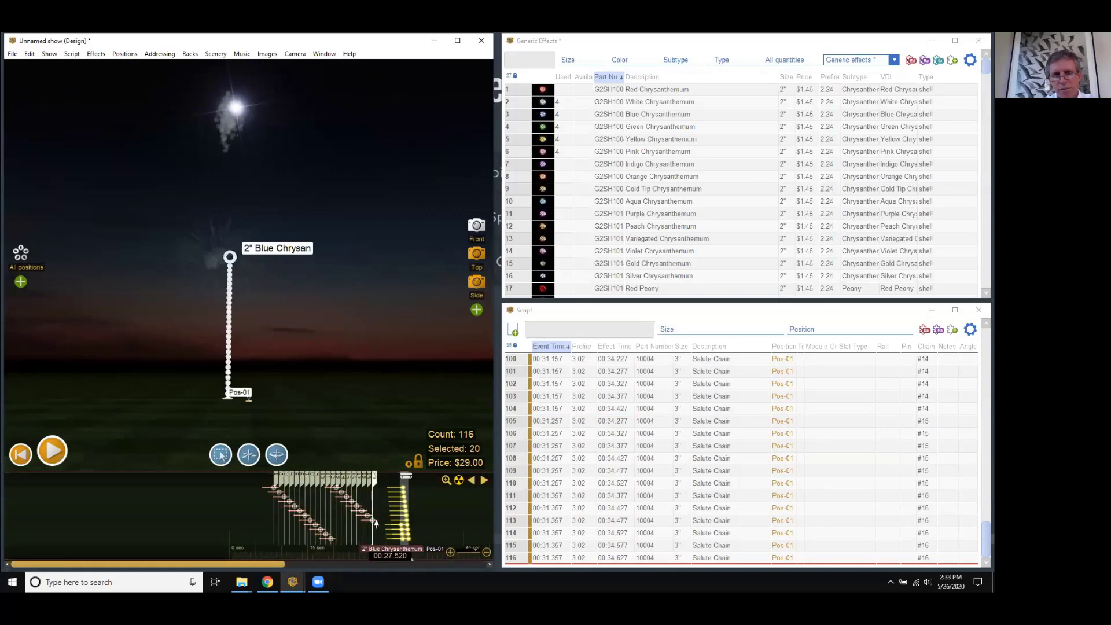
click(70, 54)
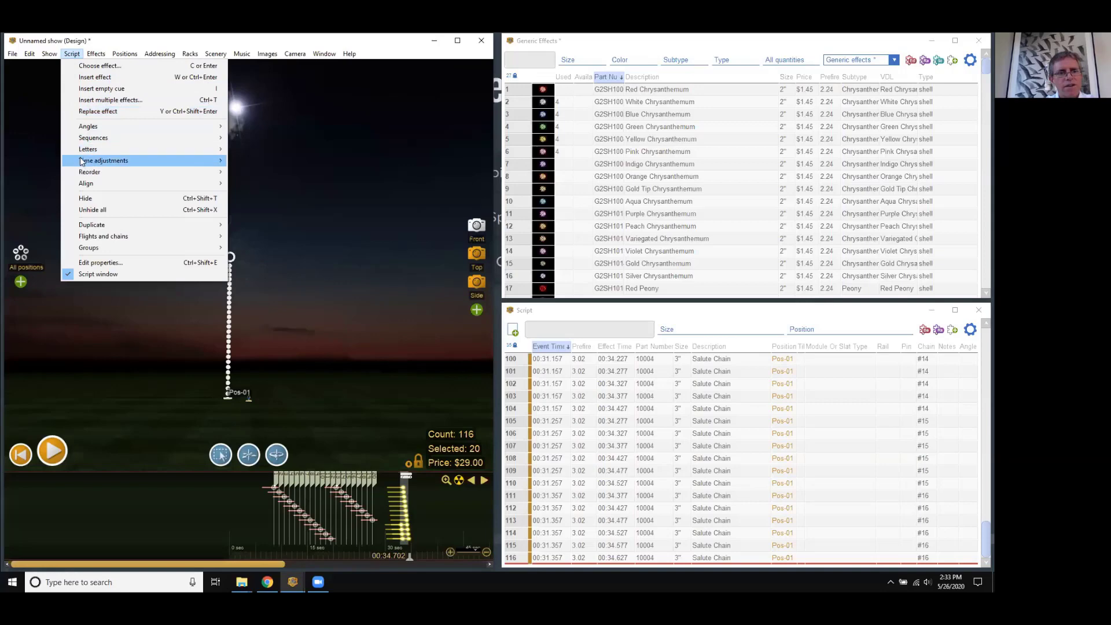
mouse_move(82, 161)
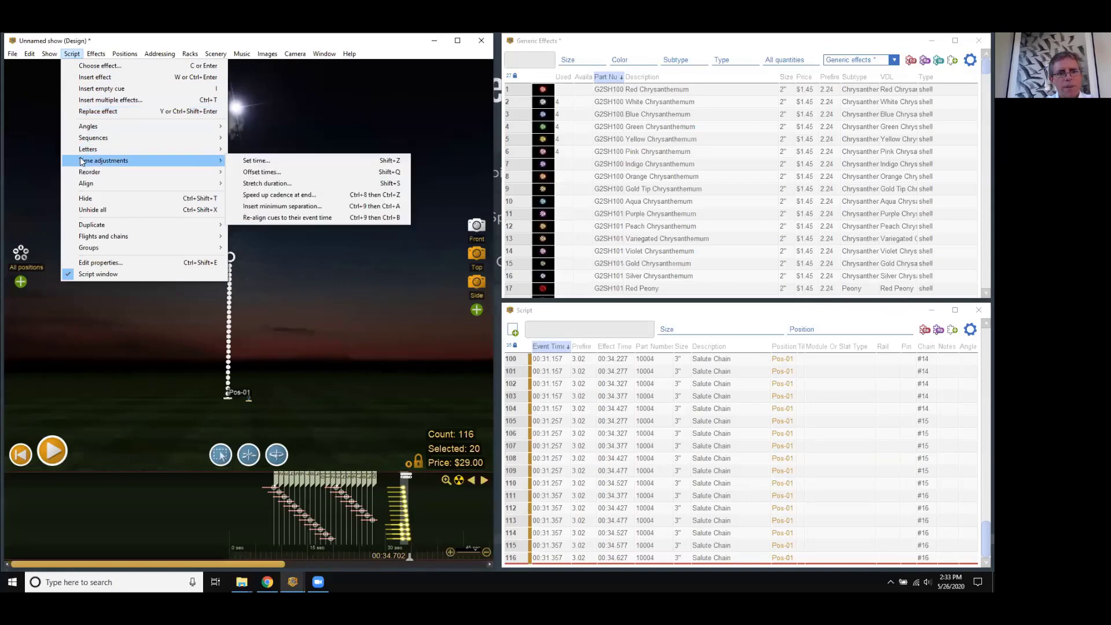
click(270, 199)
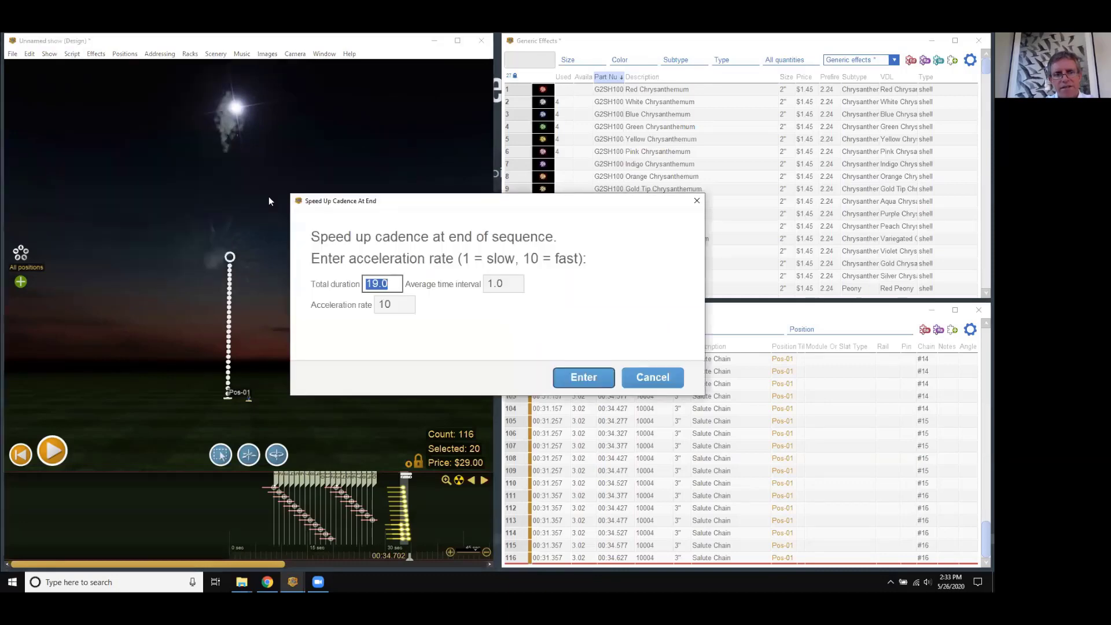
click(395, 308)
text(7)
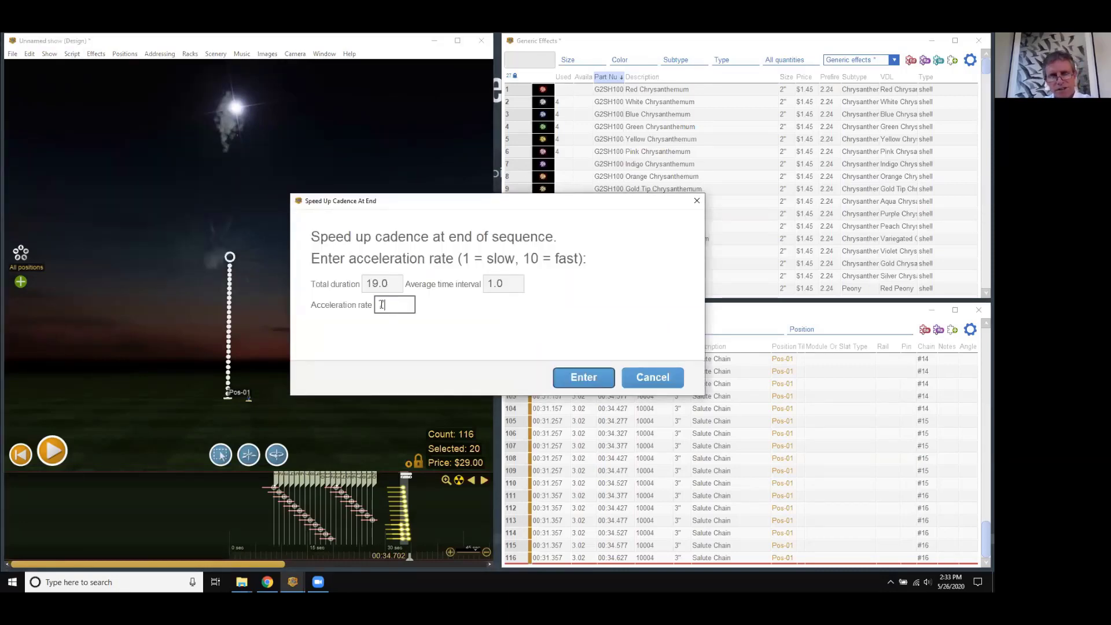
drag(414, 201, 453, 152)
click(621, 327)
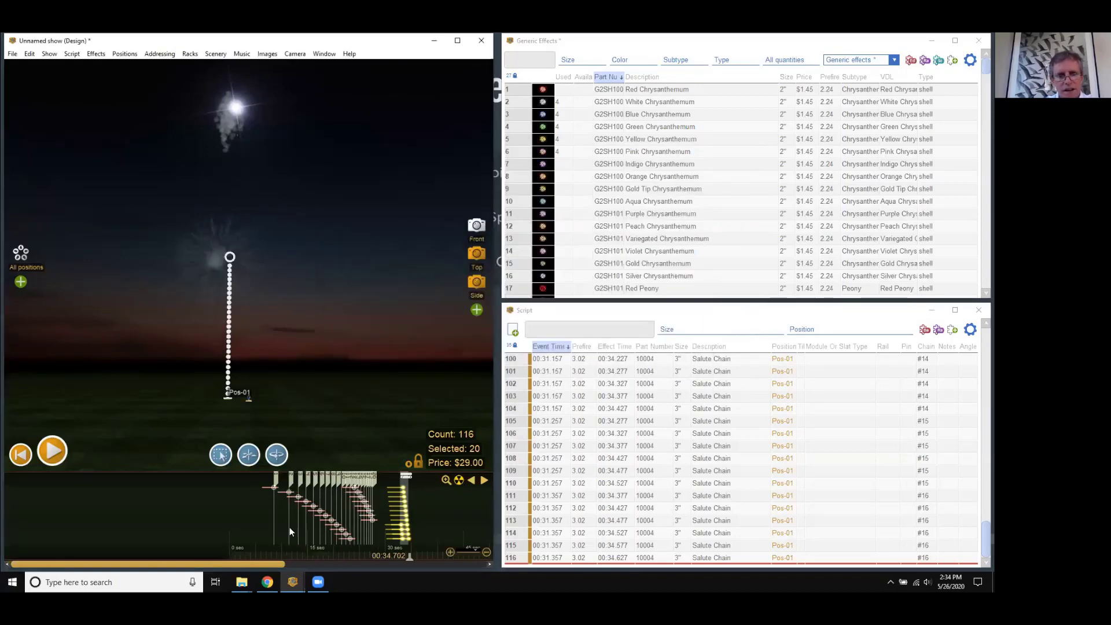
- Shift the accelerated chrysanthemum sequence about 4 s later on the timeline, closer to the salute chains
drag(409, 555, 260, 553)
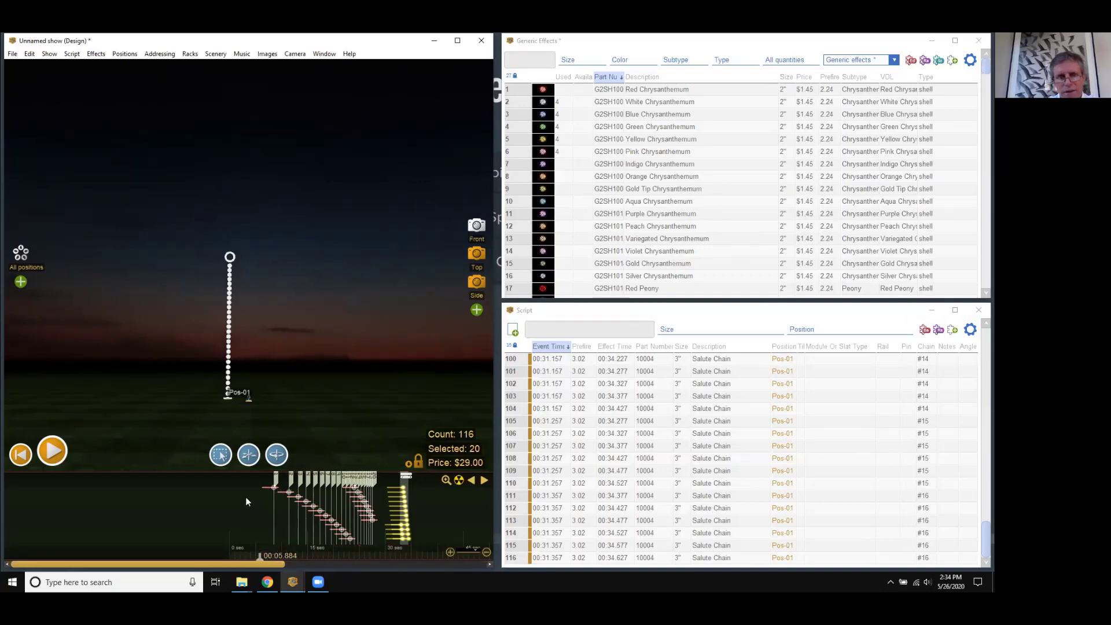
drag(374, 478, 394, 486)
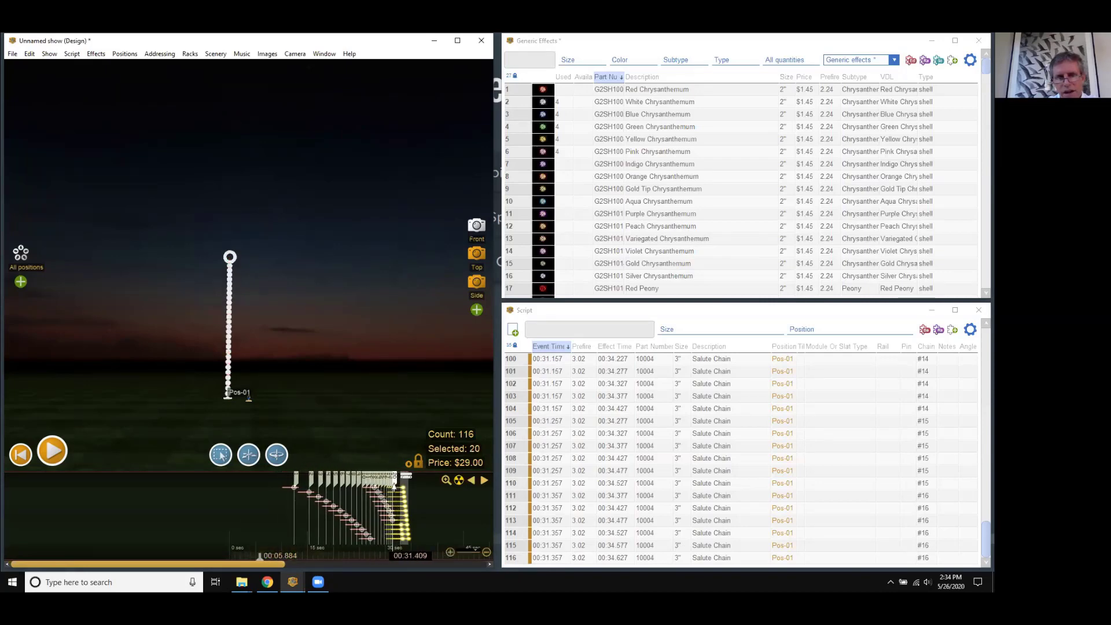
click(285, 519)
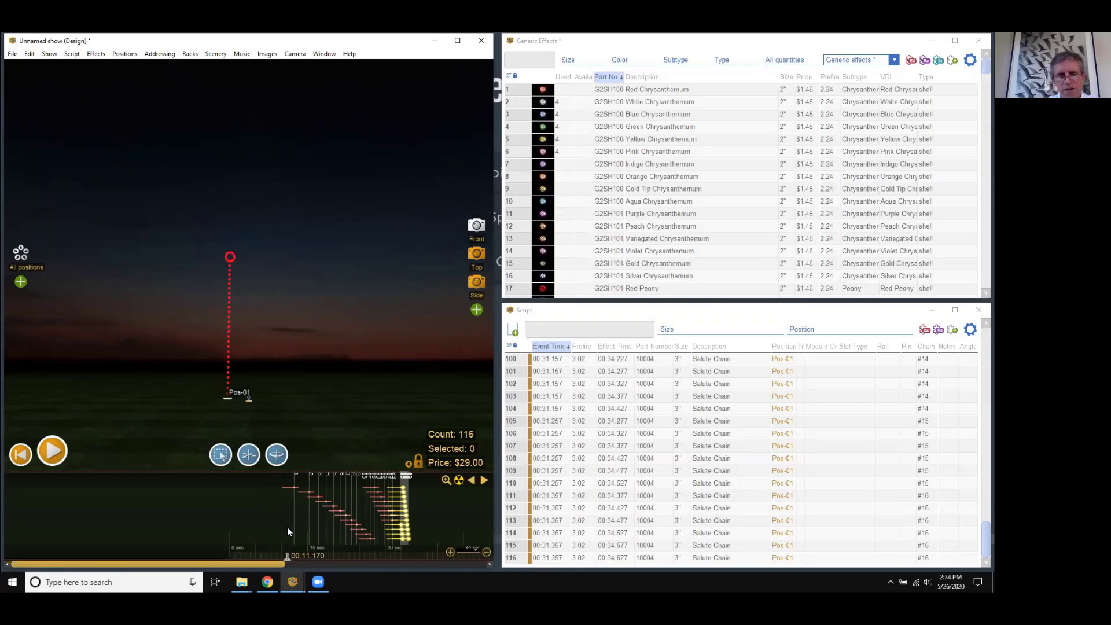
- Play the show through the salute chain finale and stop the playback
key(space)
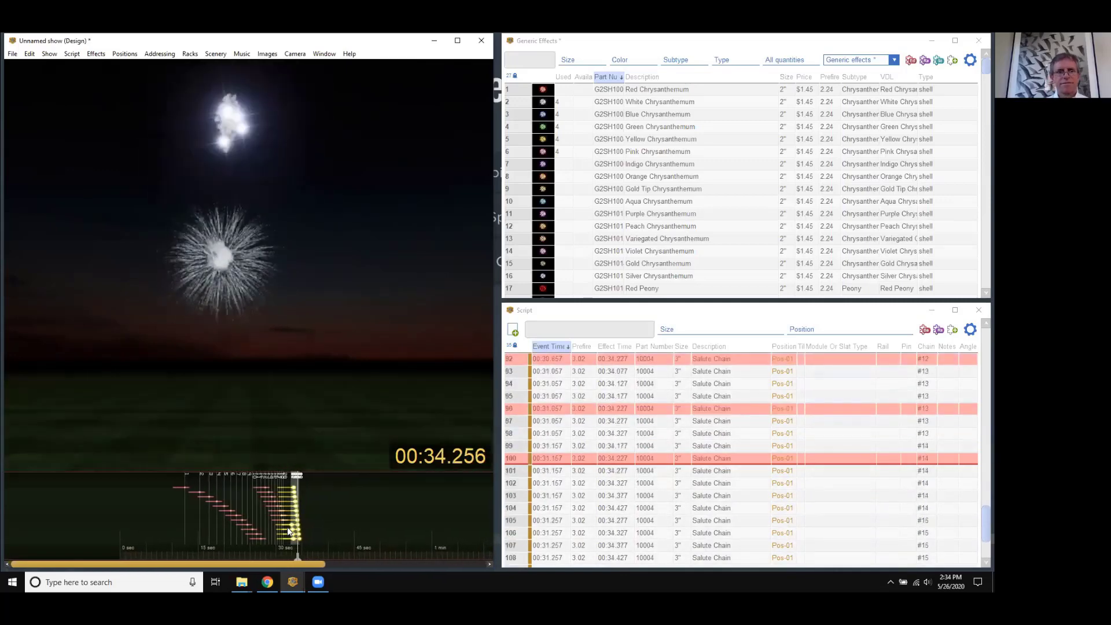
click(287, 527)
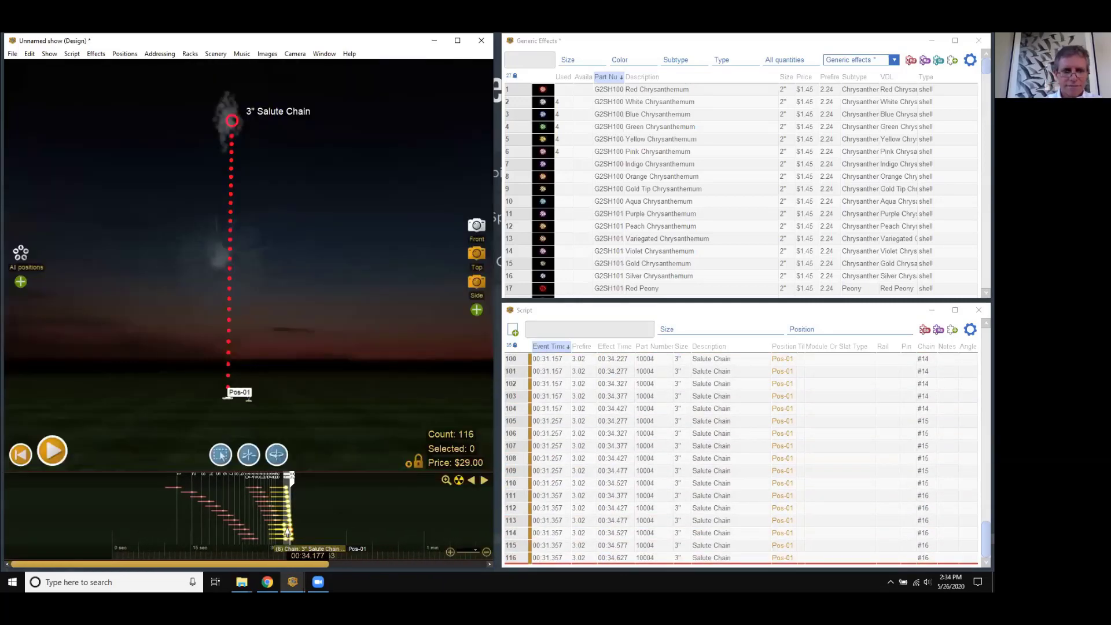
mouse_move(310, 556)
mouse_down()
mouse_move(176, 557)
mouse_move(319, 556)
mouse_move(301, 556)
mouse_up()
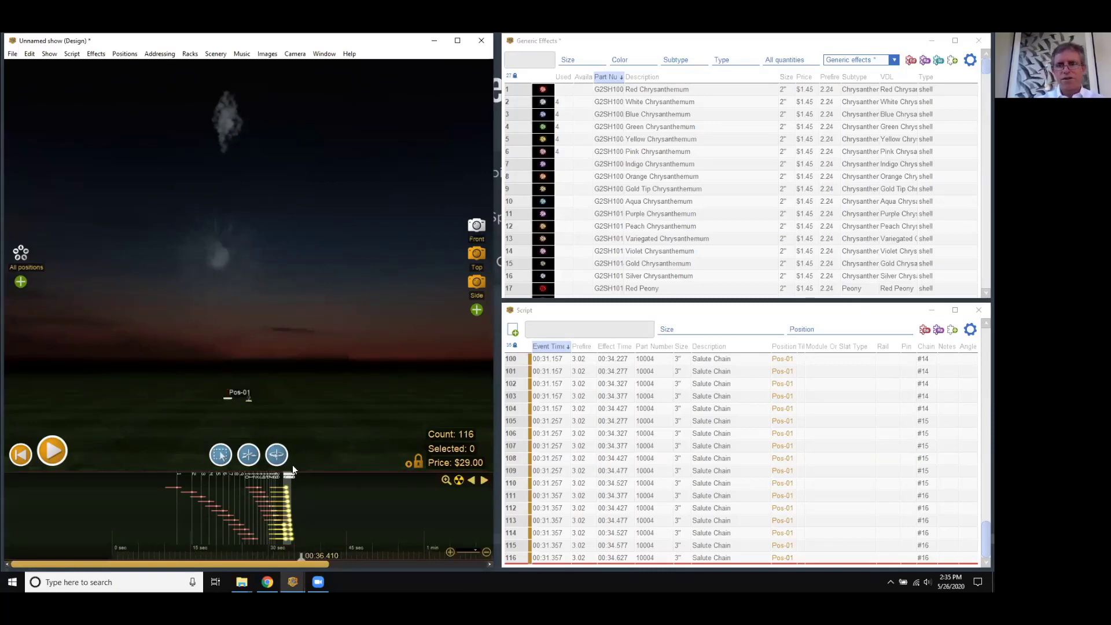
- Add racks for the whole show, accepting the proposed ten GRK1002 3" racks and two GRK1000 2" racks
click(191, 54)
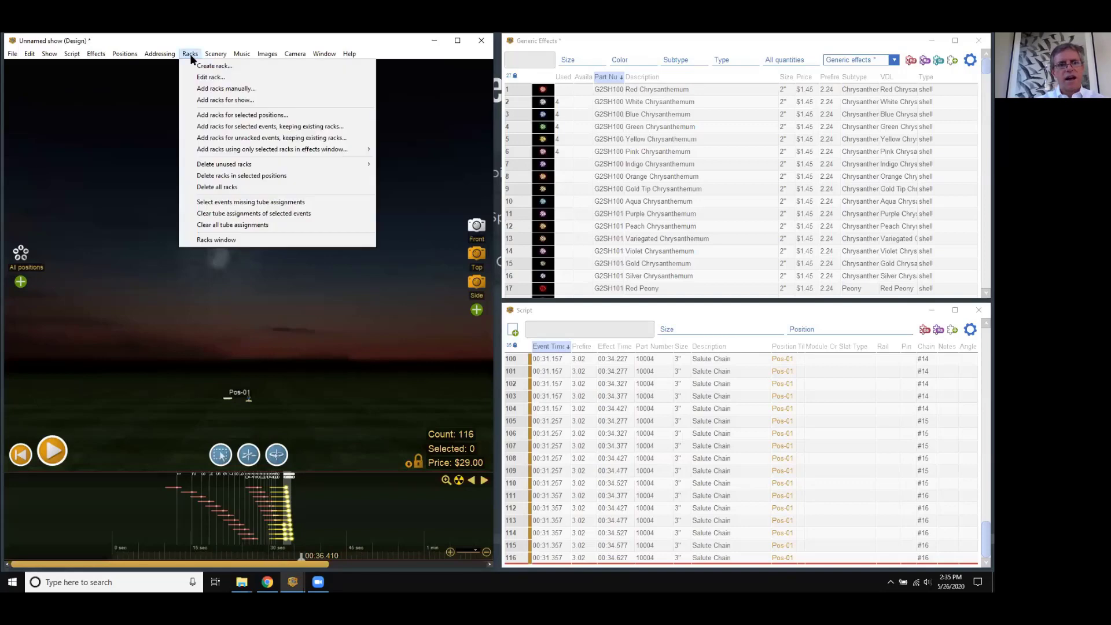
click(208, 101)
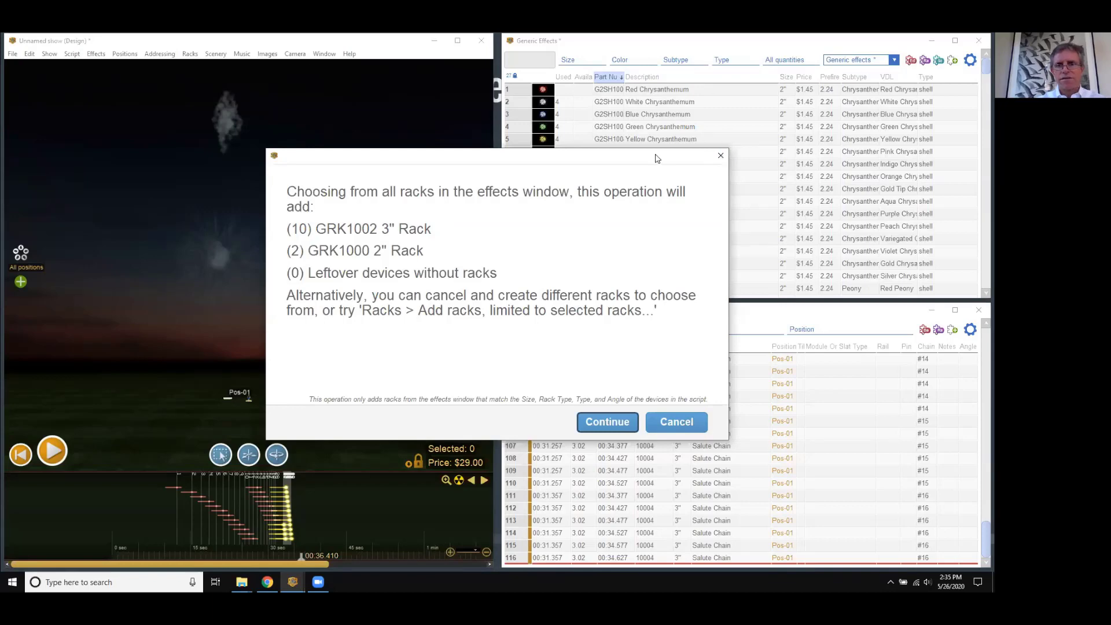
drag(632, 159, 543, 197)
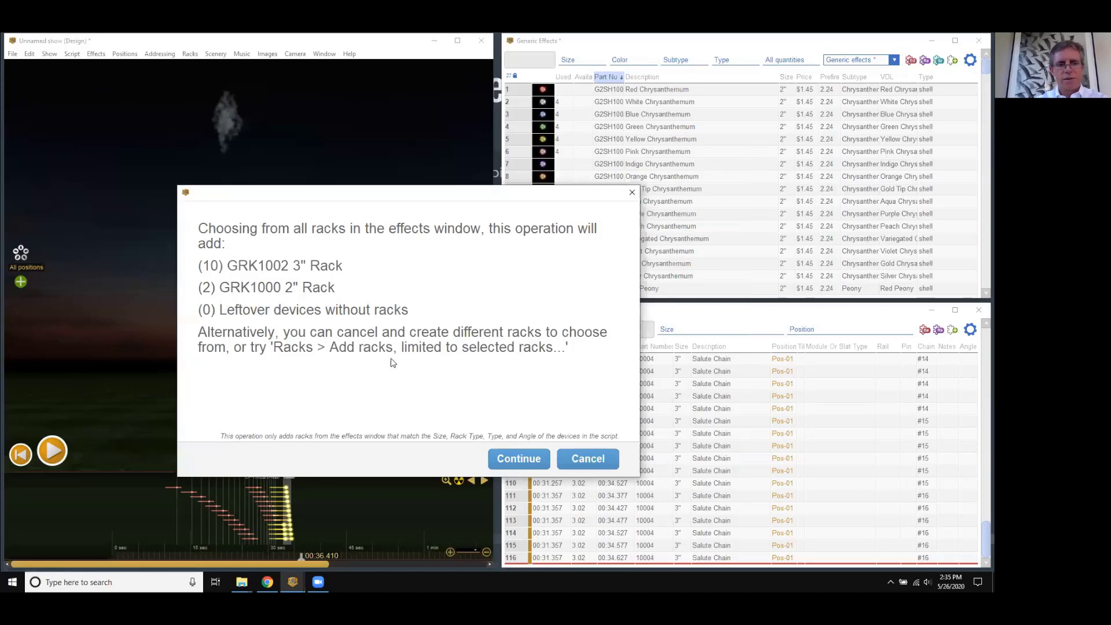
click(519, 460)
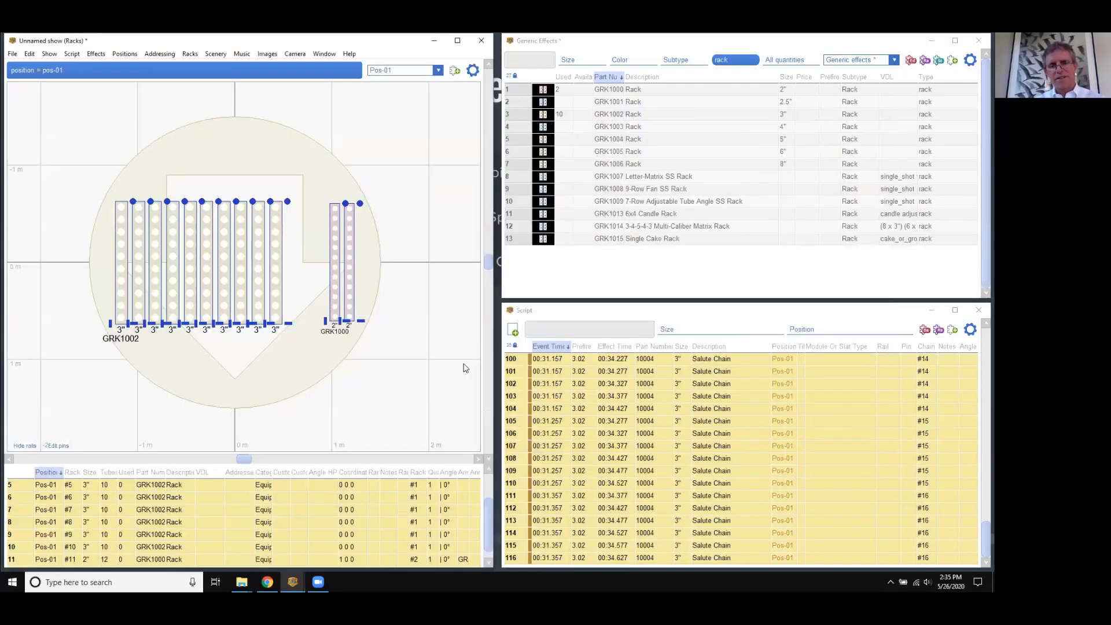
click(202, 365)
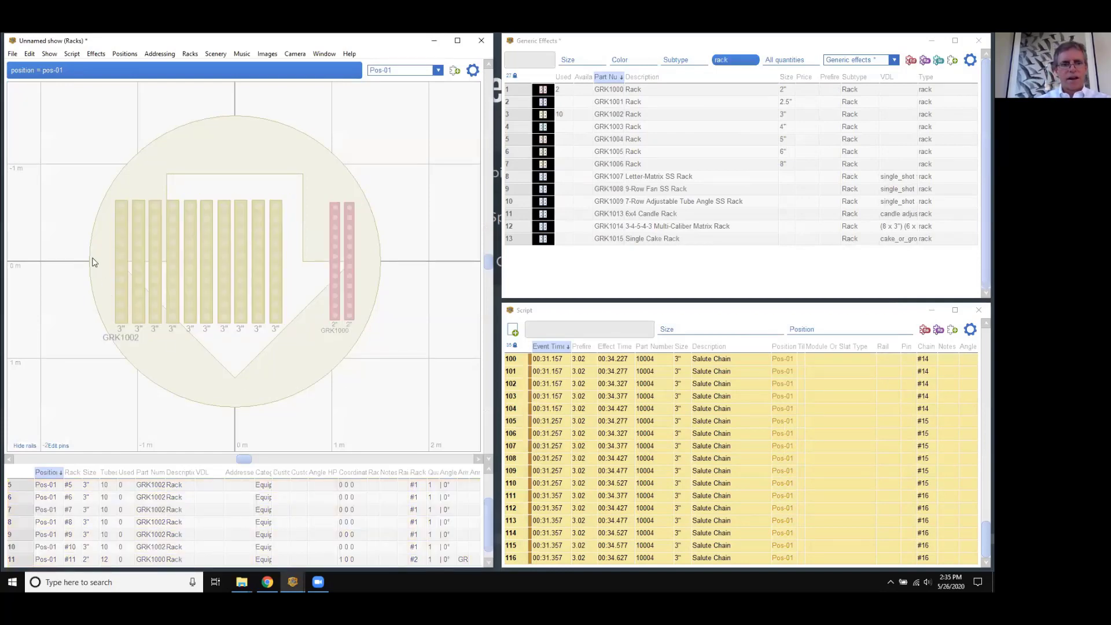
drag(113, 206, 295, 323)
drag(316, 199, 368, 322)
click(401, 251)
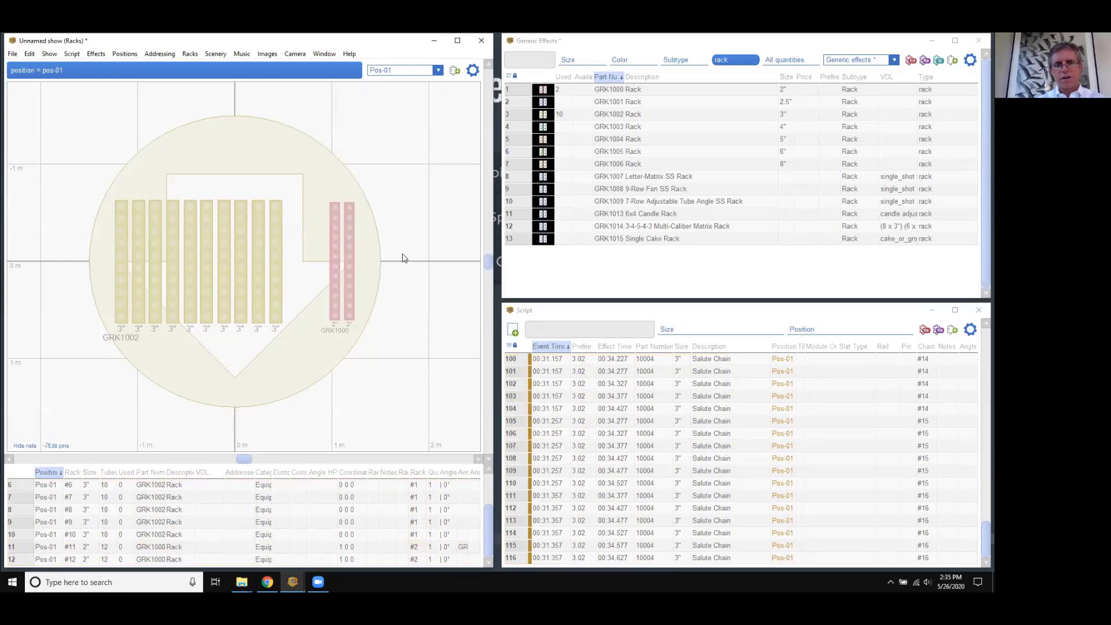
- Address the show for Cobra with COBRA v5.0 Standard Script, sorted by Position and Event Time, restricting modules to a single Position and Rack Cluster
click(159, 53)
click(169, 63)
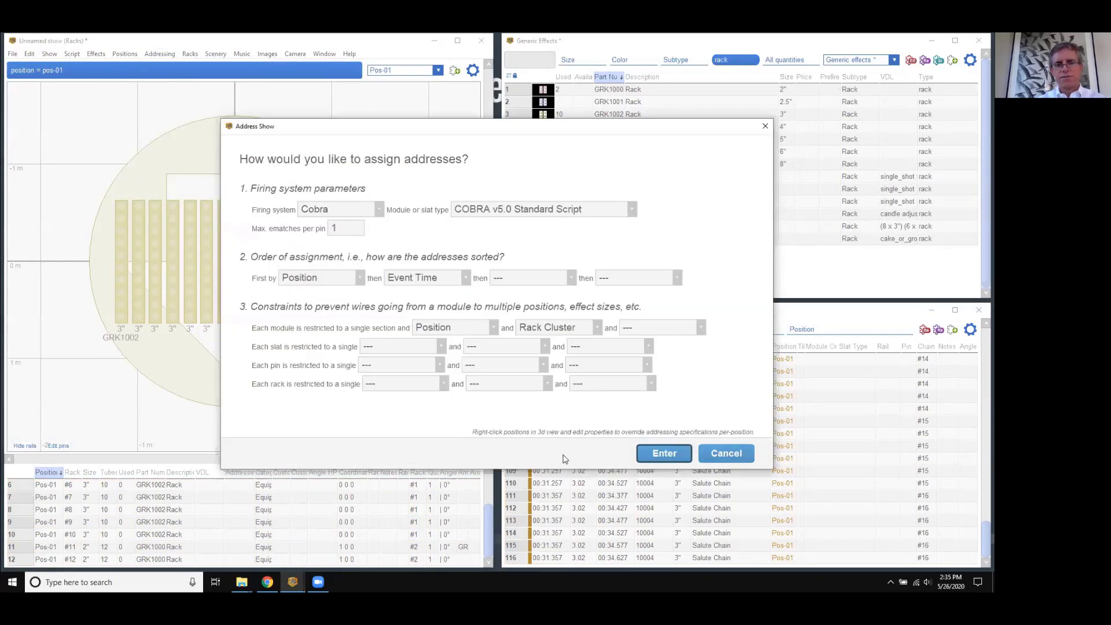
click(660, 456)
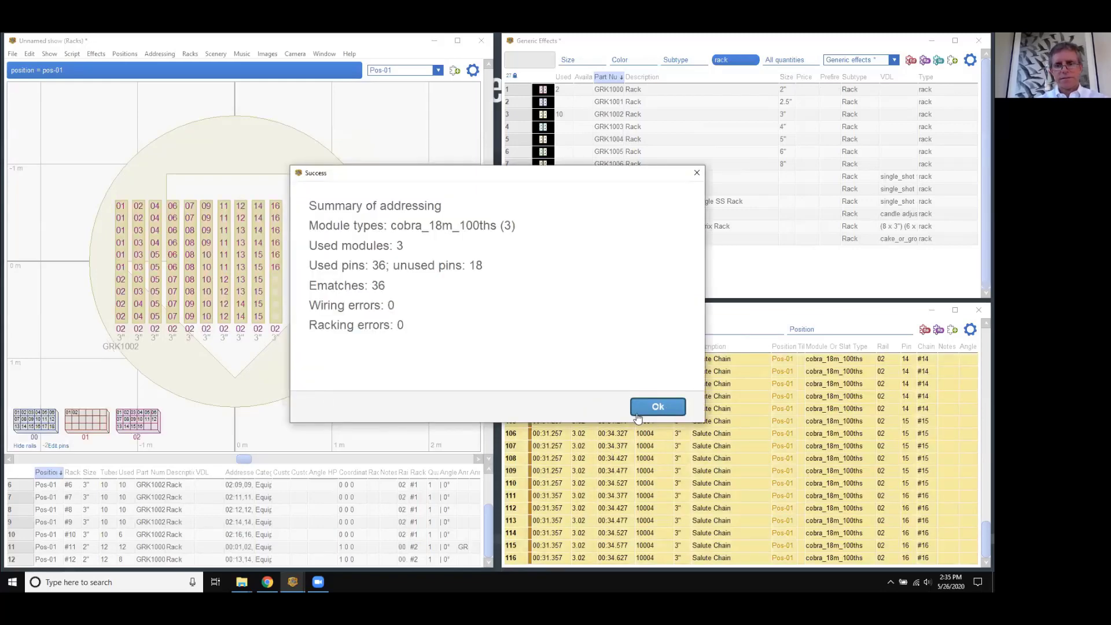
click(657, 407)
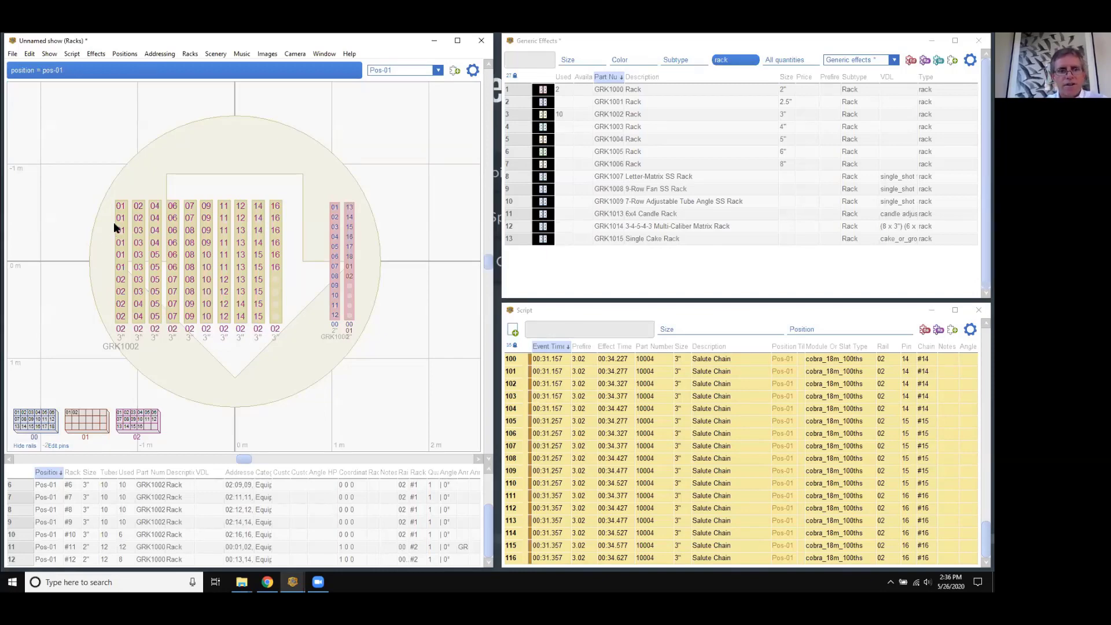
- Readdress the show with each pin restricted to a single Rack, keeping the other Cobra addressing settings
click(158, 55)
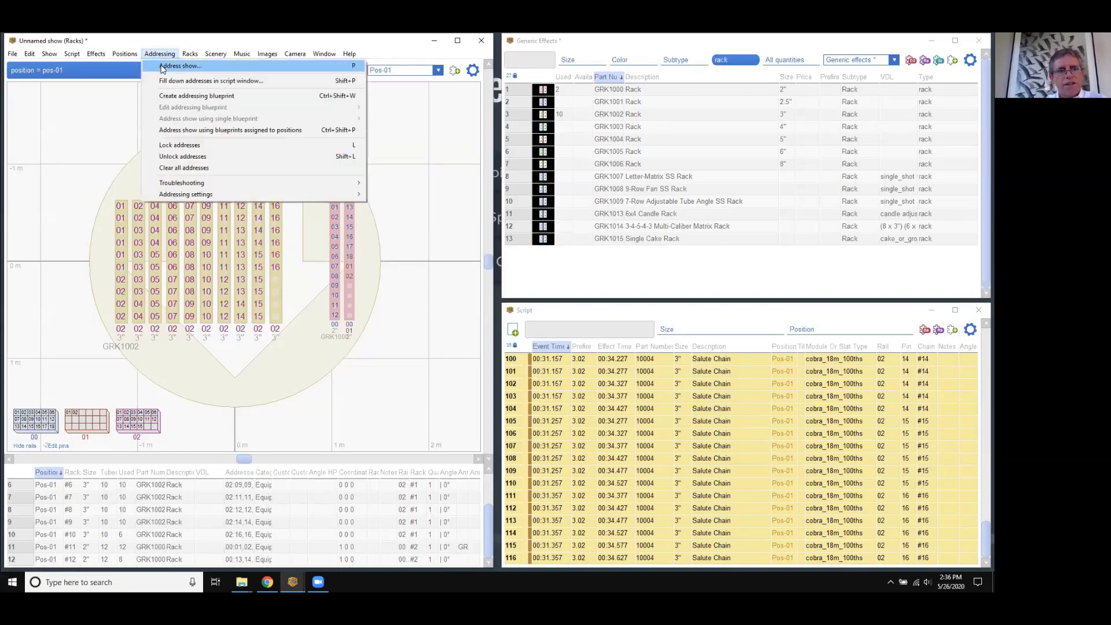
click(174, 67)
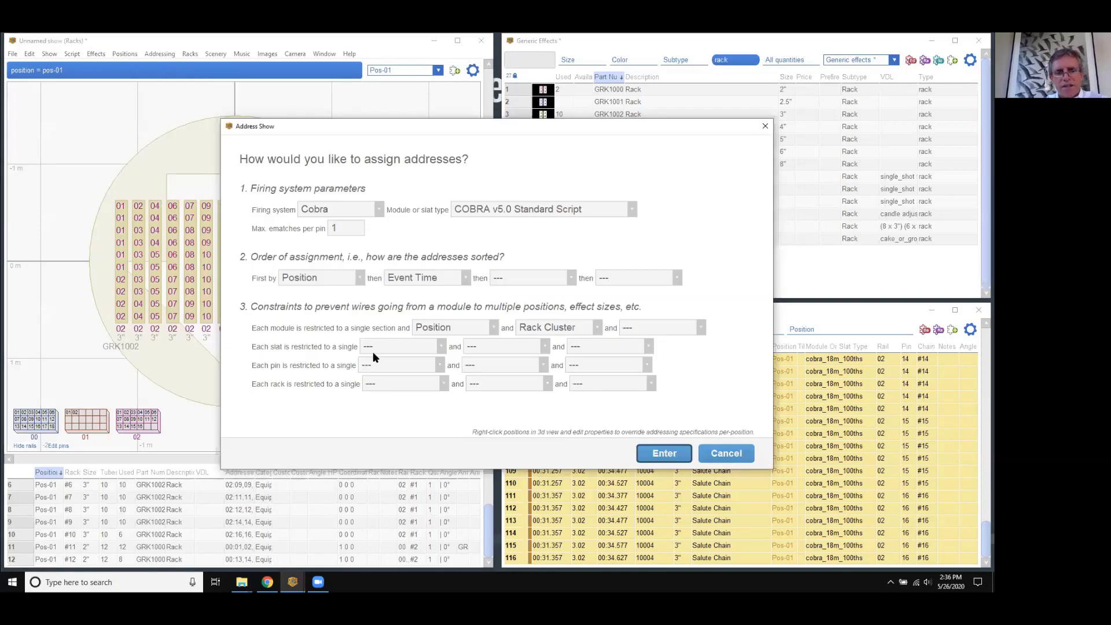
drag(411, 126, 500, 93)
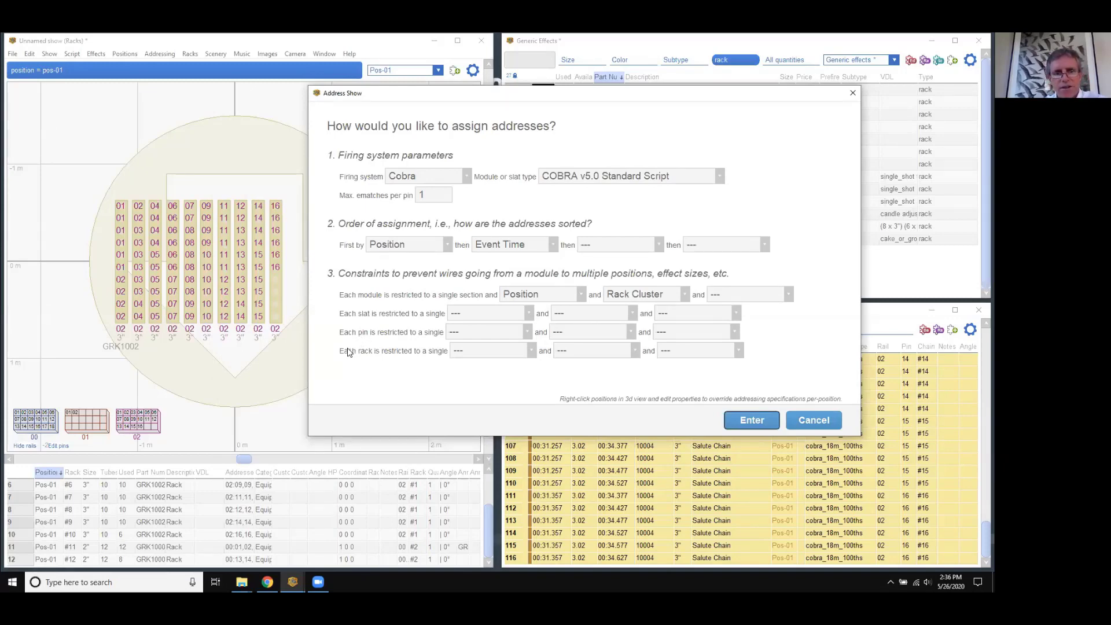
click(471, 334)
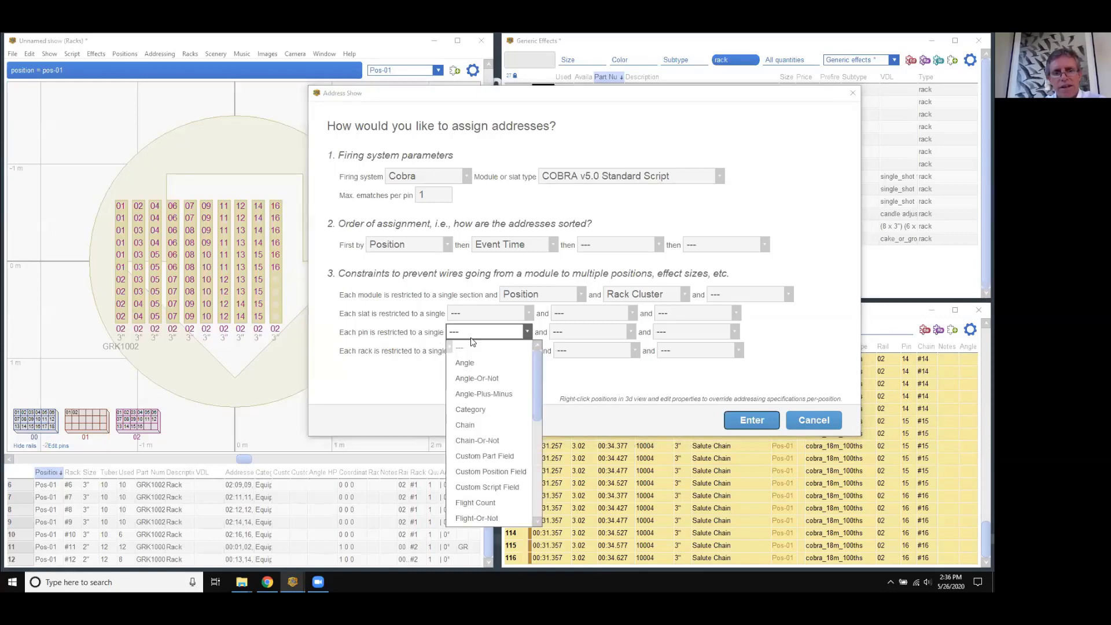
drag(537, 366, 538, 427)
click(512, 442)
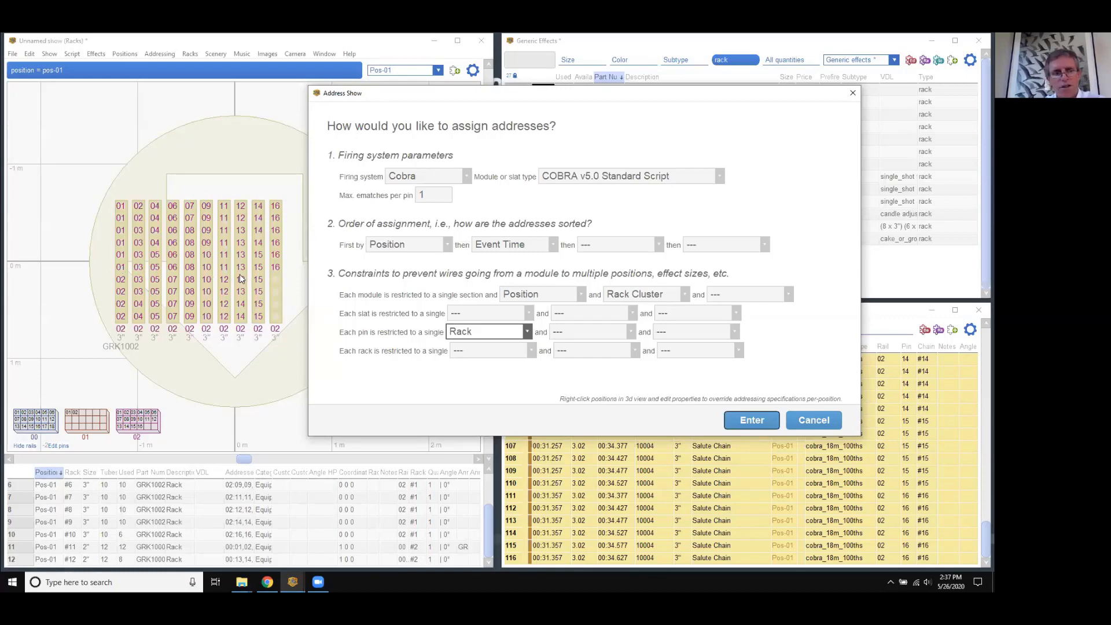
click(746, 418)
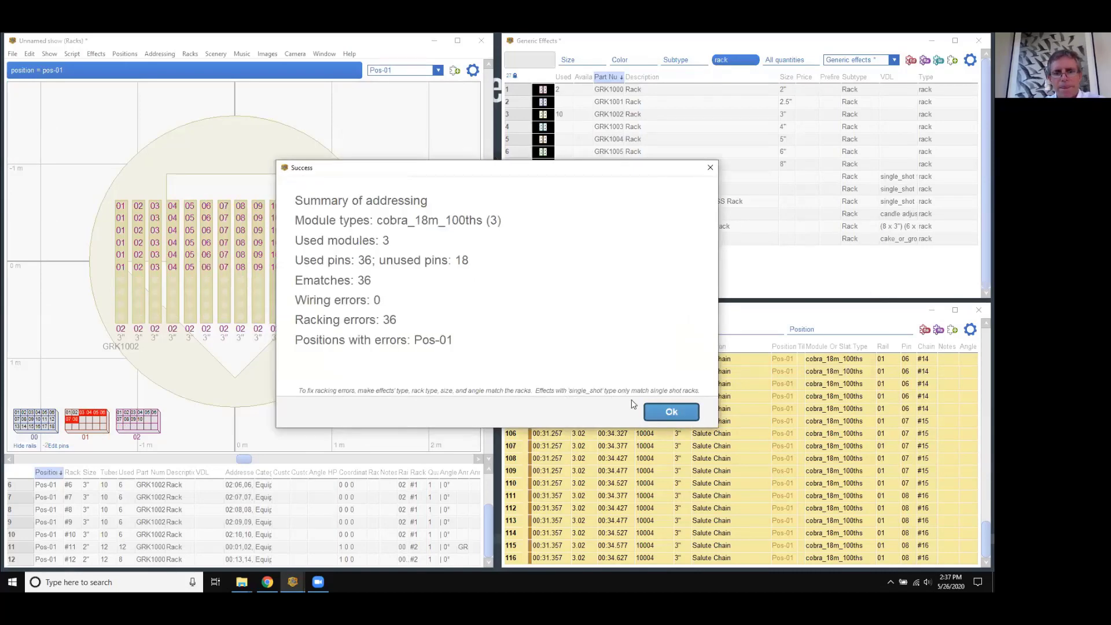
click(672, 411)
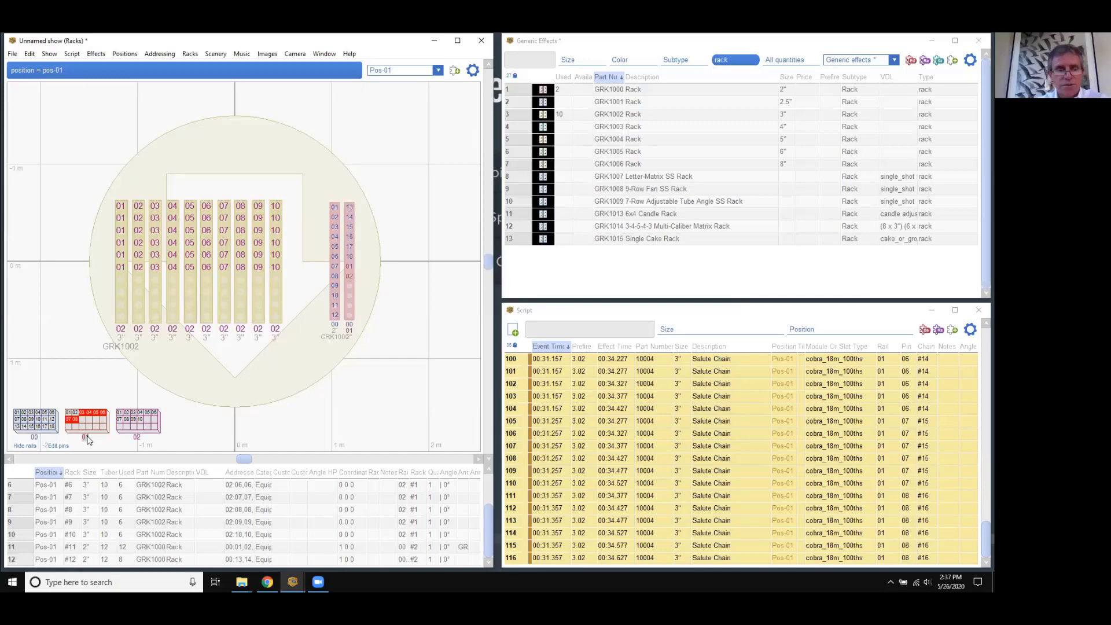
- Try cross-loading the six unracked pin 03 shells of module 01 by hand, one into an empty tube of each of the first six 3" racks
mouse_move(84, 420)
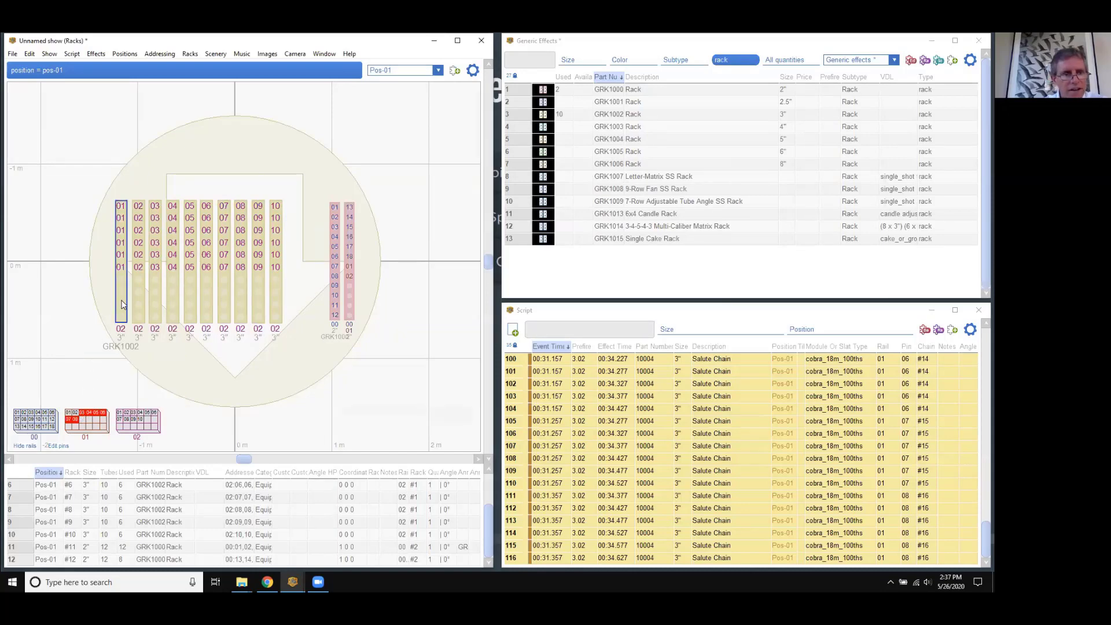
click(60, 445)
drag(82, 413, 119, 305)
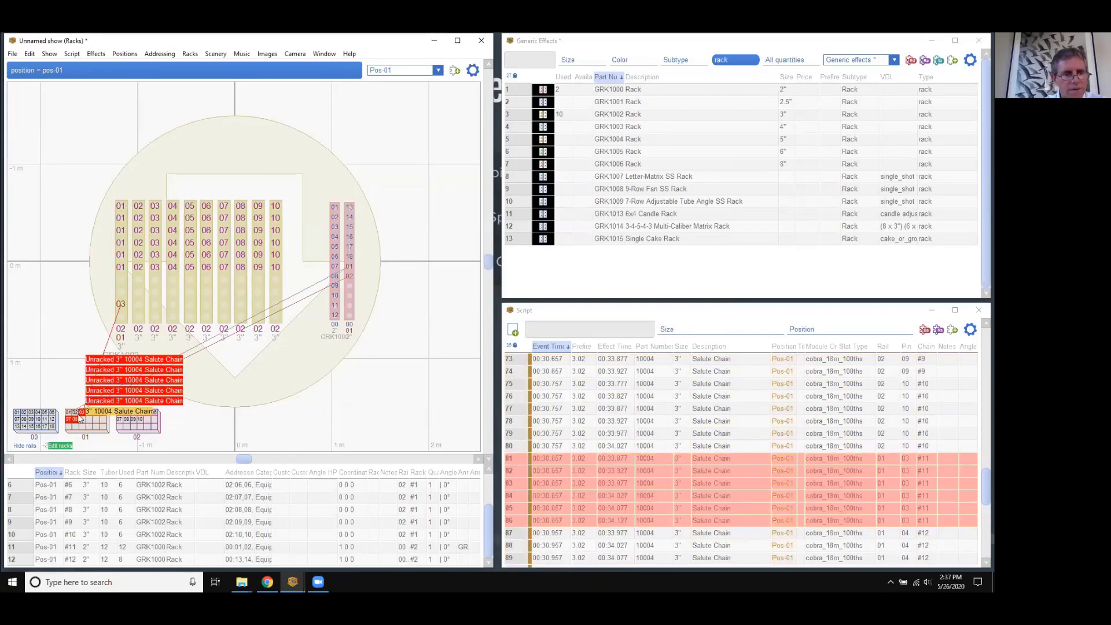
drag(90, 431, 138, 304)
drag(82, 413, 154, 307)
drag(84, 413, 172, 306)
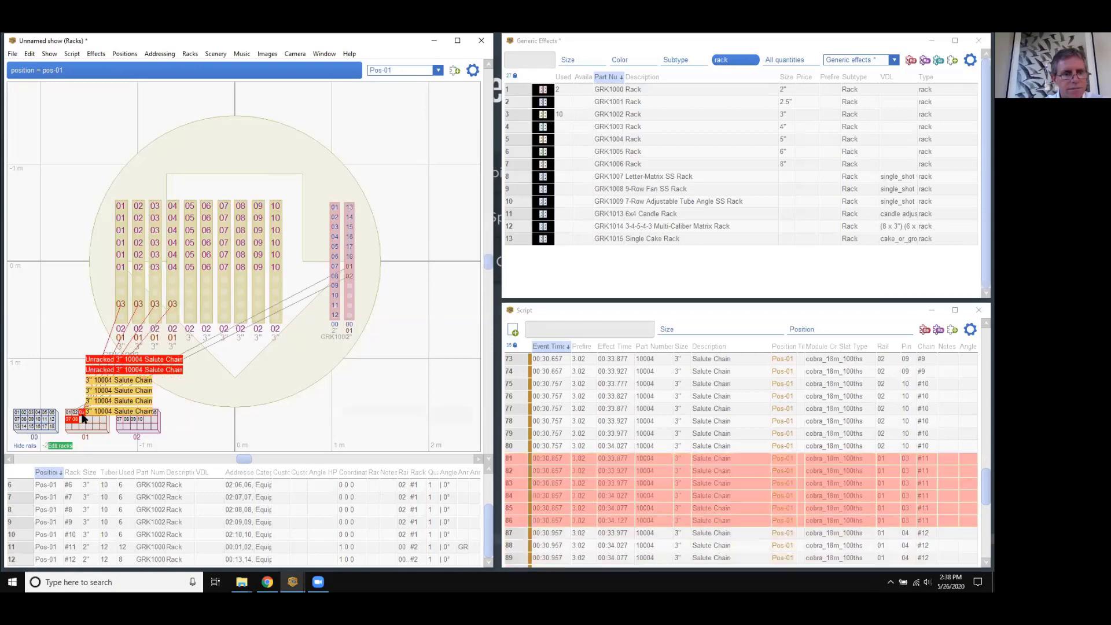
drag(82, 414, 189, 307)
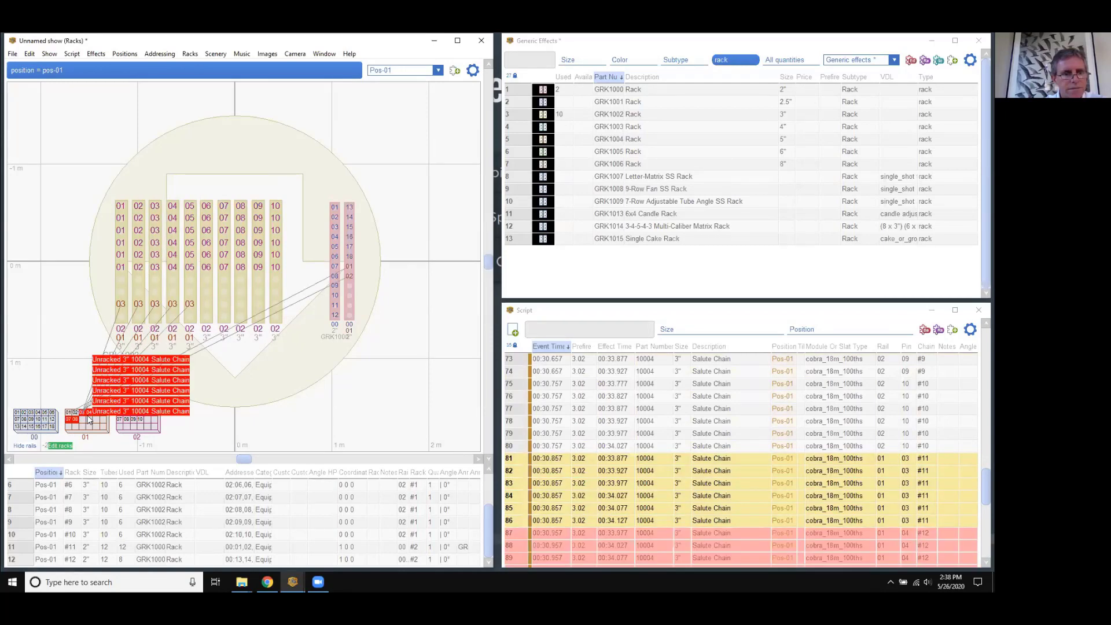
drag(84, 413, 206, 307)
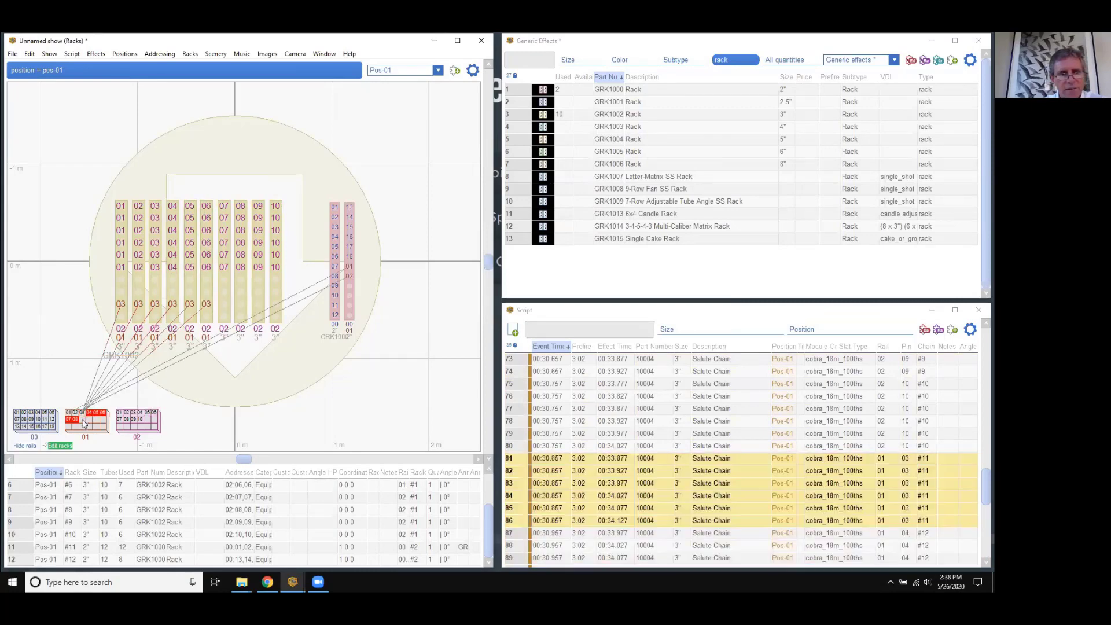
- Return to rack editing and move the ten 3" racks together about 0.9 m away from the 2" racks to free space
click(67, 446)
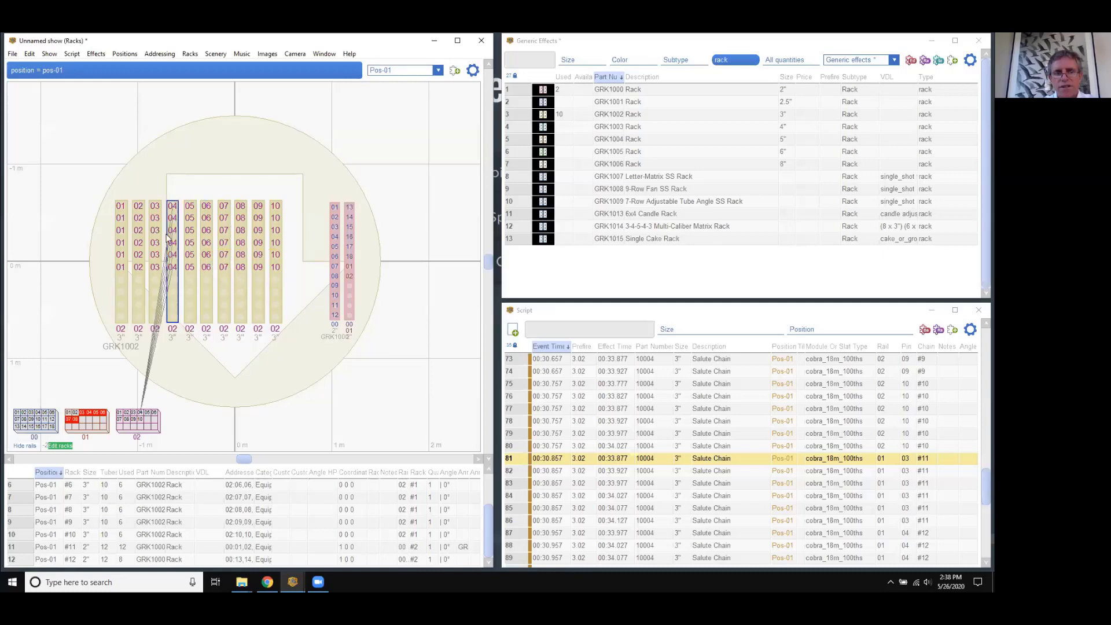
mouse_move(85, 191)
mouse_down()
mouse_move(181, 241)
mouse_move(99, 176)
mouse_up()
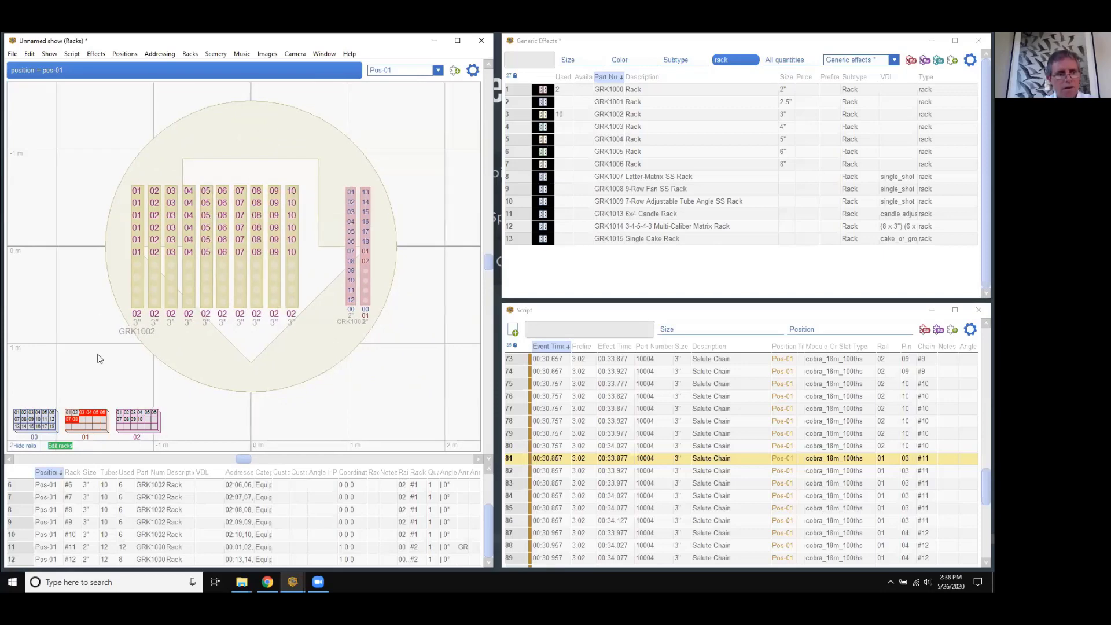
click(60, 447)
click(64, 446)
drag(91, 167, 145, 282)
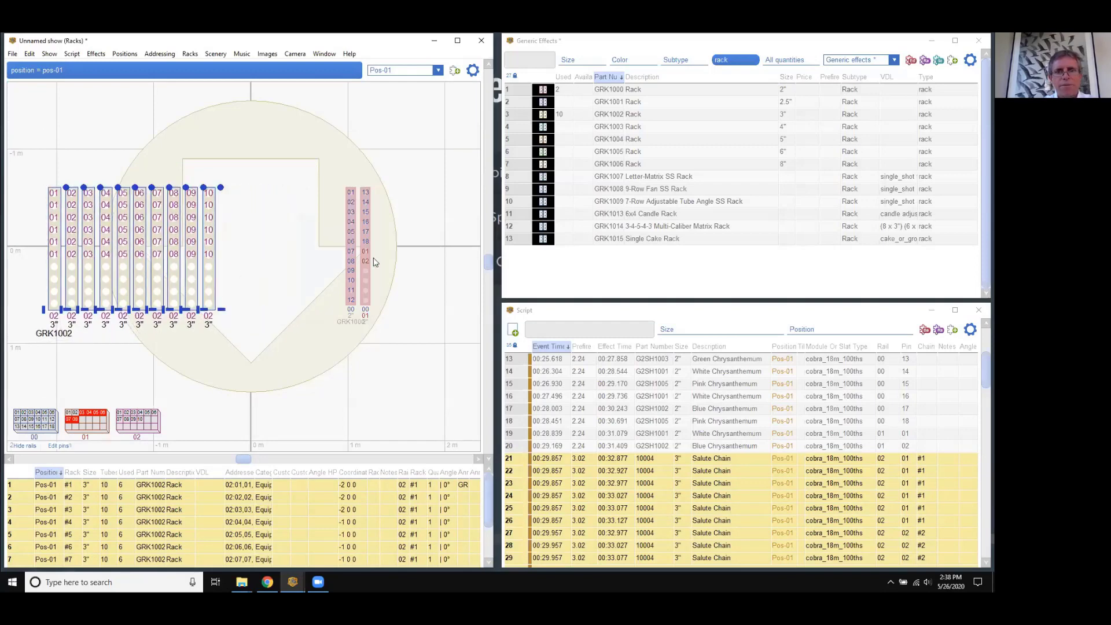
- Add six more GRK1002 3" racks to Pos-01
double_click(543, 114)
mouse_move(88, 416)
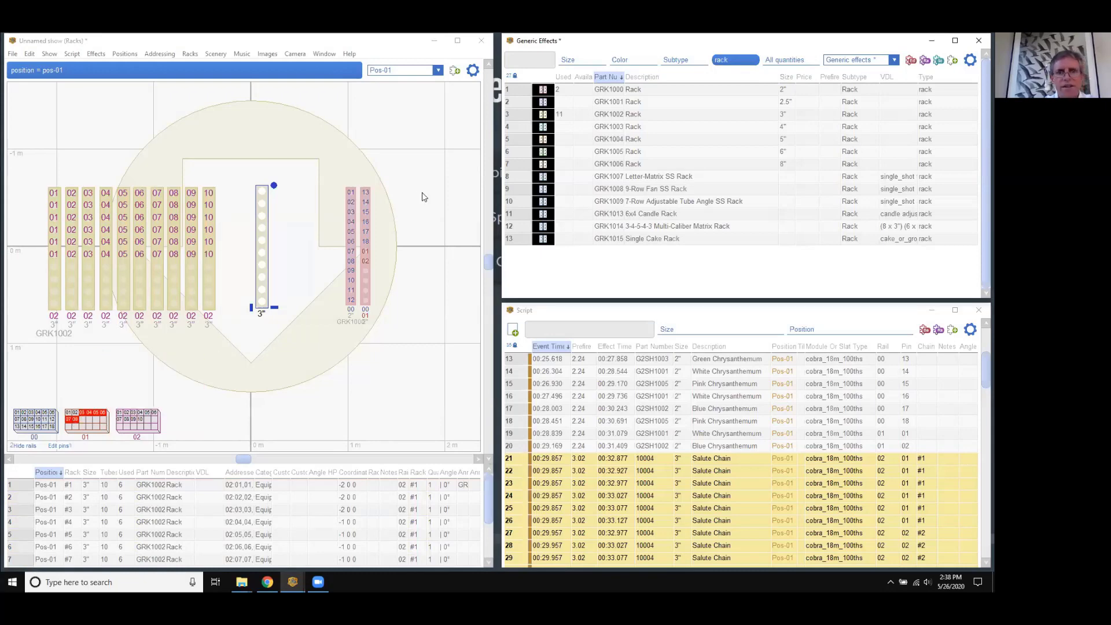
double_click(543, 114)
double_click(543, 114)
double_click(543, 114)
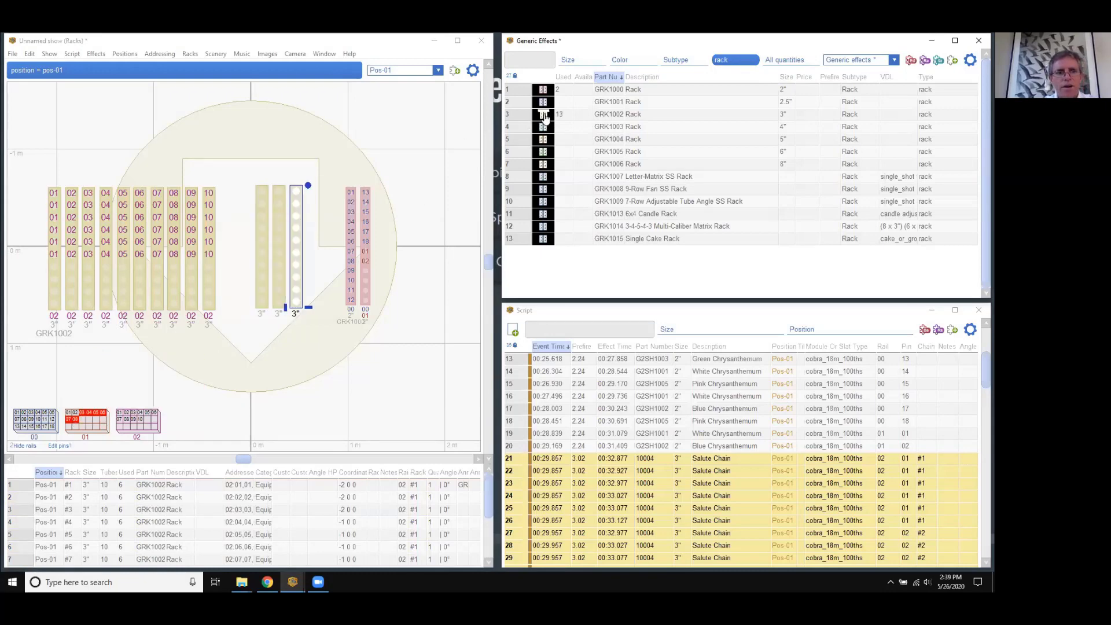
double_click(543, 114)
double_click(543, 114)
double_click(545, 117)
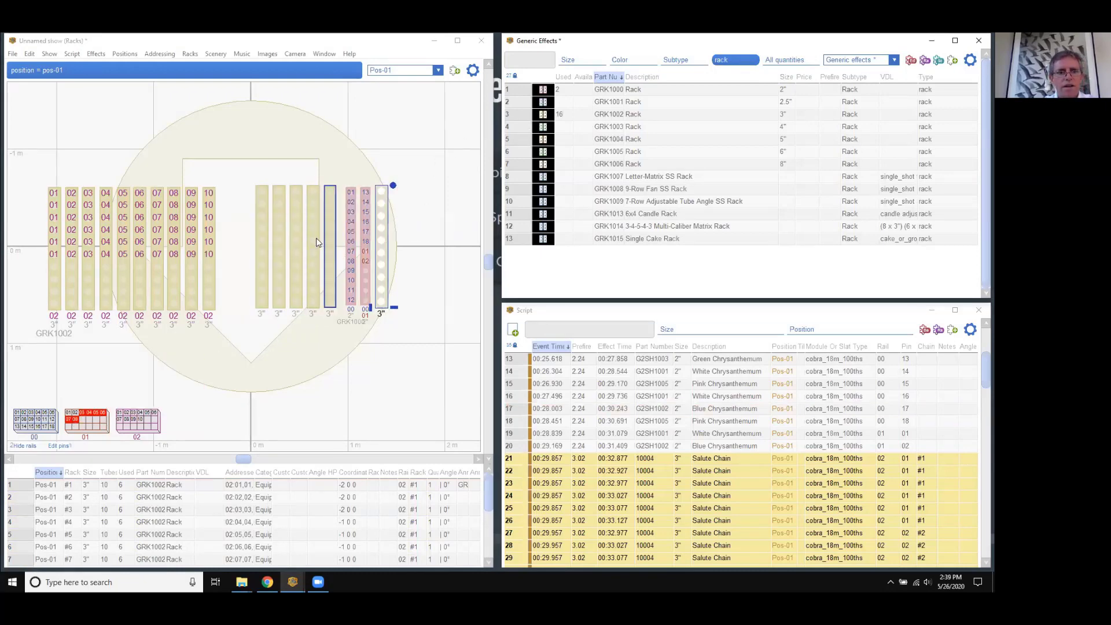
- Line up the six new 3" racks directly beside the existing ten so they form one cluster separate from the 2" racks
drag(245, 179, 346, 272)
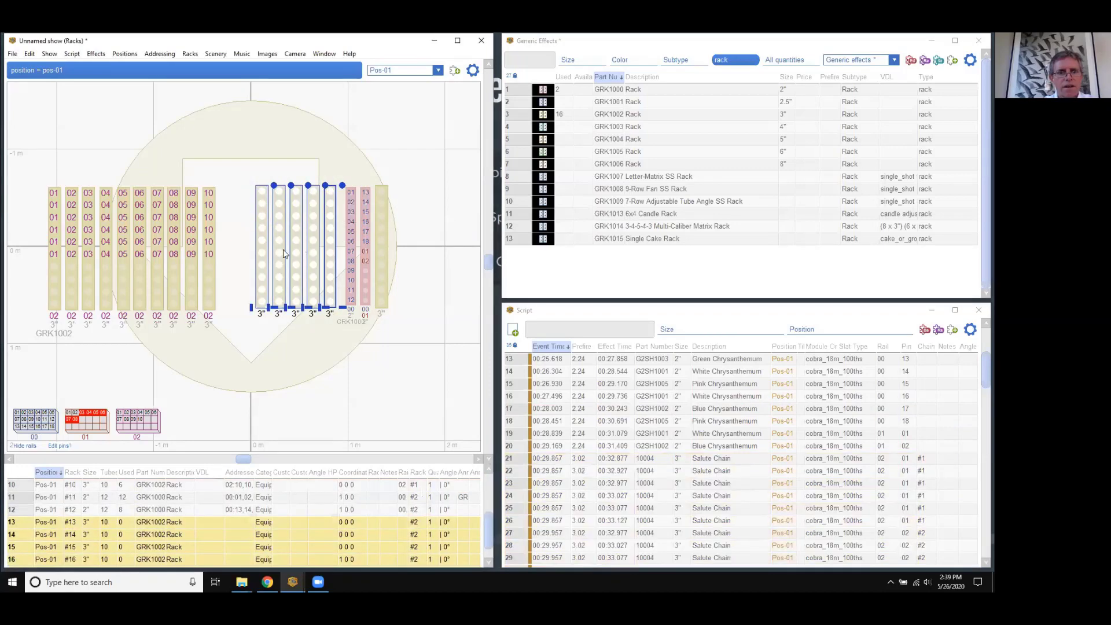
drag(263, 257, 228, 258)
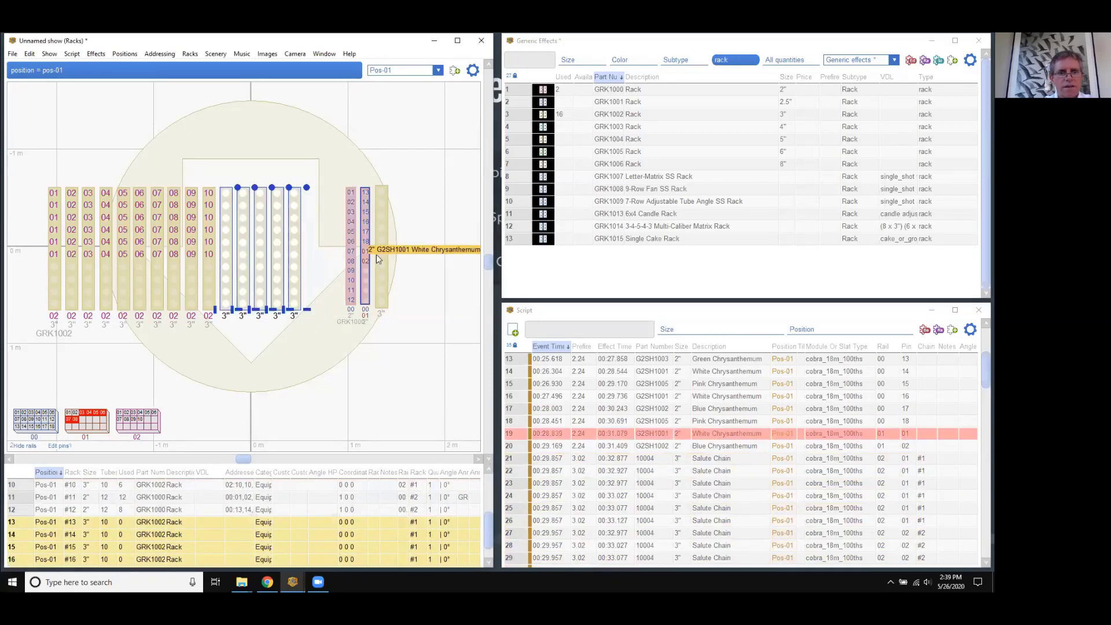
drag(381, 255, 295, 254)
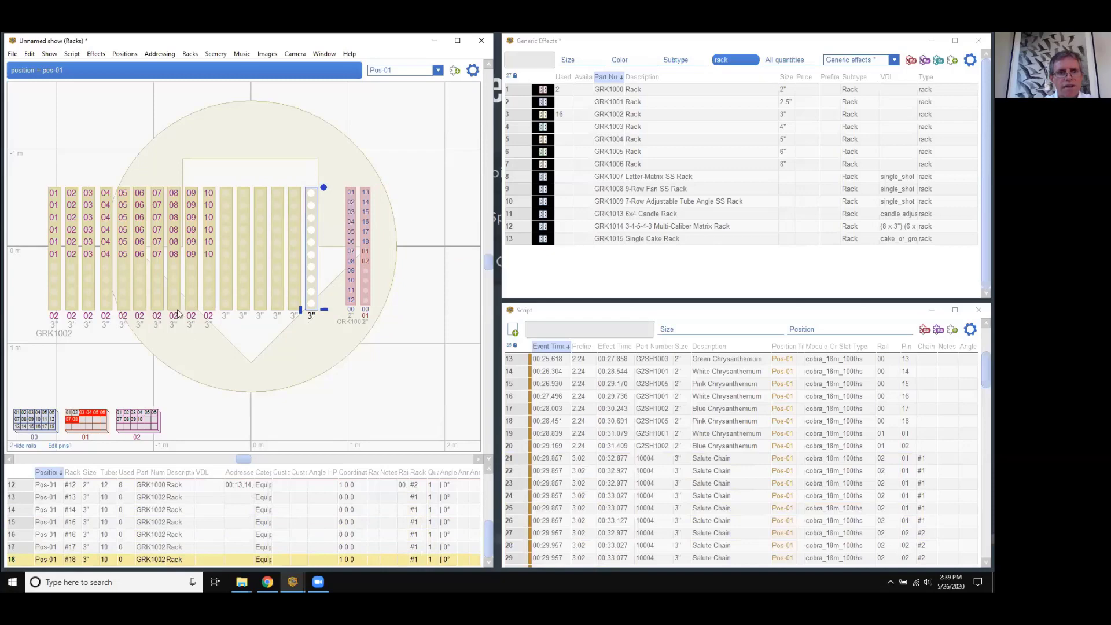
- Readdress the show with the same Cobra settings, restricting modules to Position and Rack Cluster and pins to a single Rack
click(159, 53)
click(191, 66)
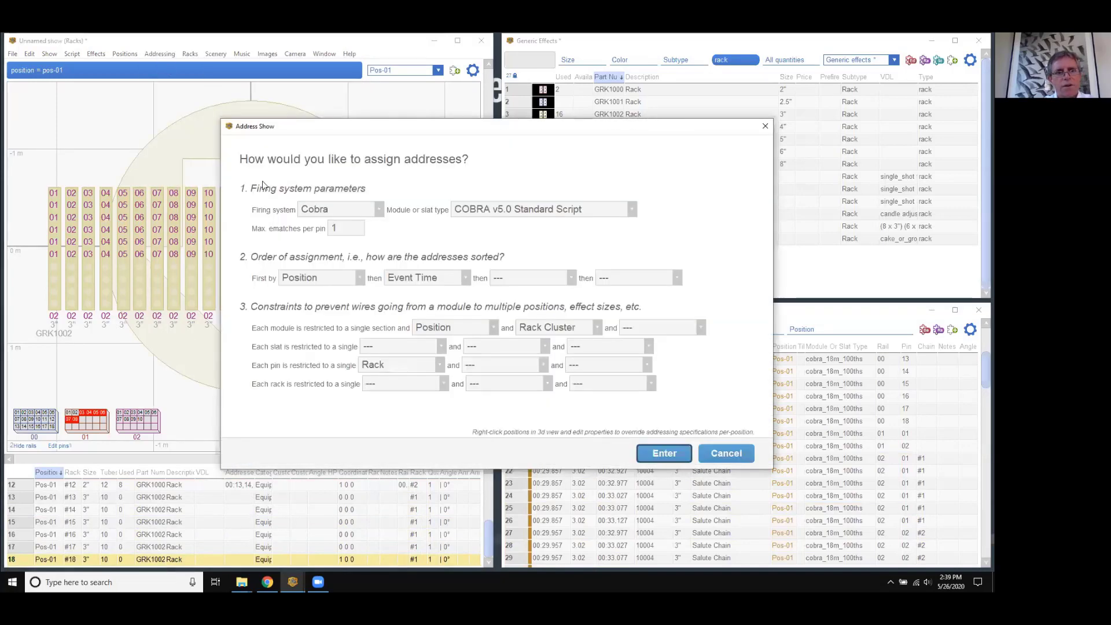
click(664, 456)
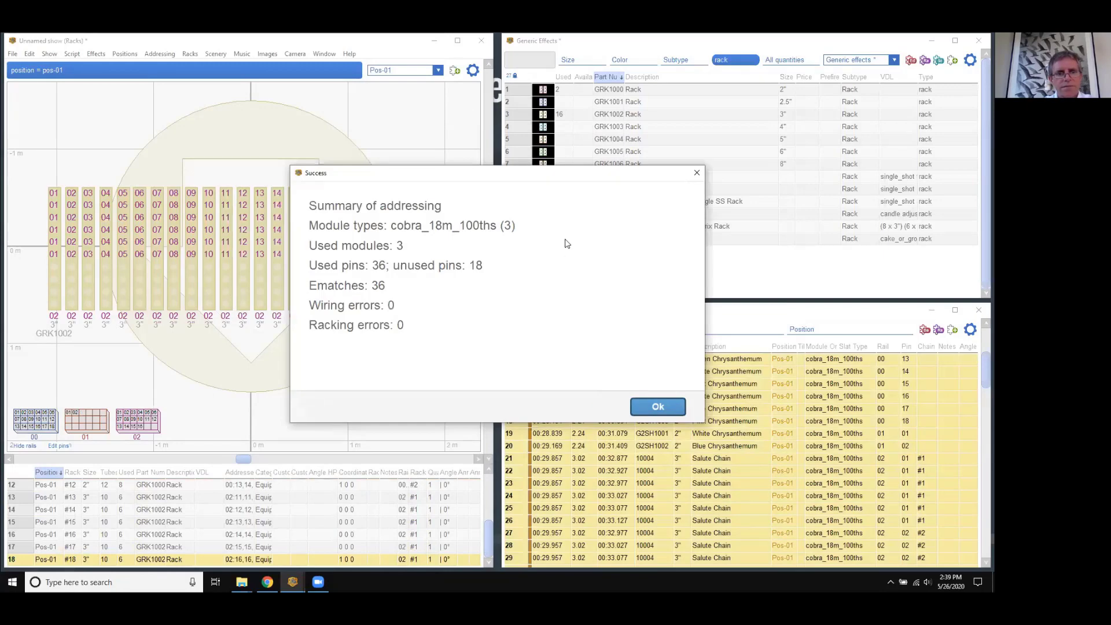
drag(501, 176, 626, 157)
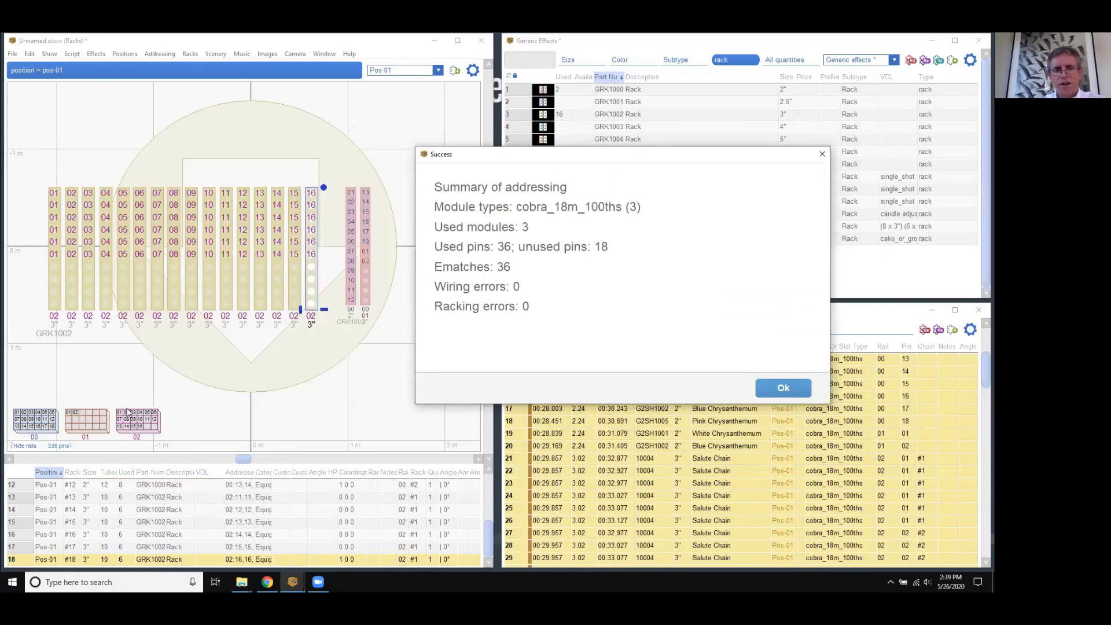
click(771, 392)
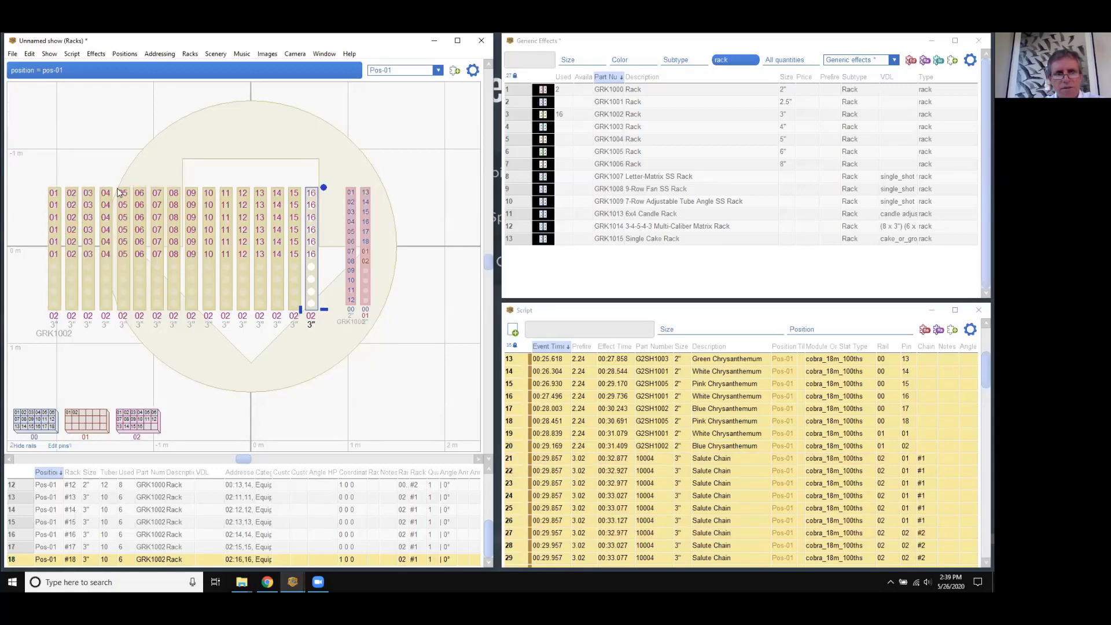
click(159, 54)
click(167, 66)
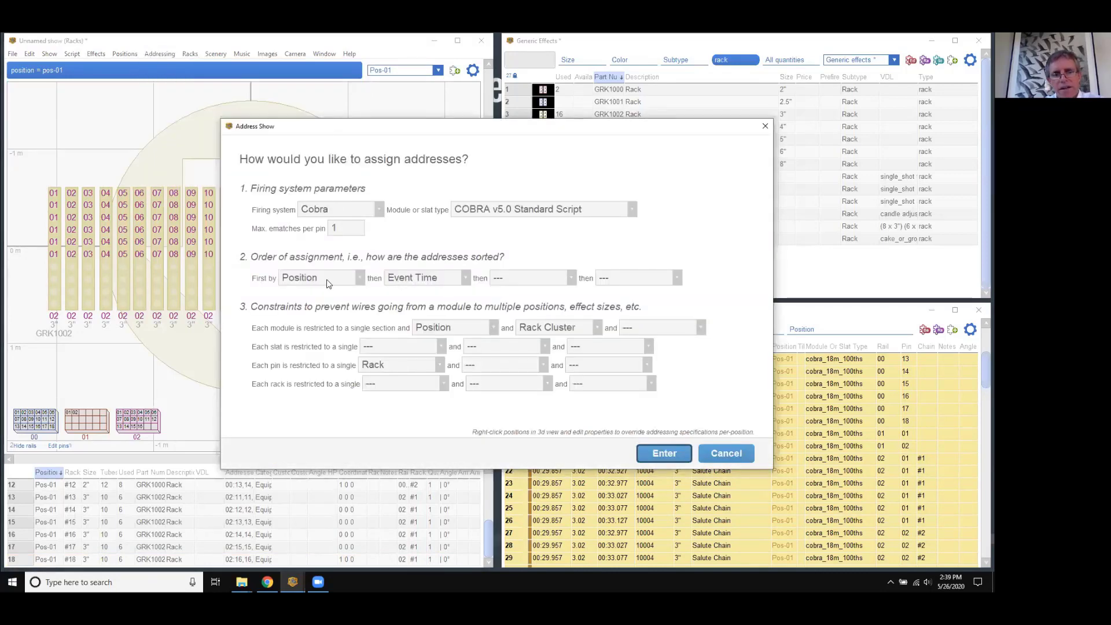
click(418, 281)
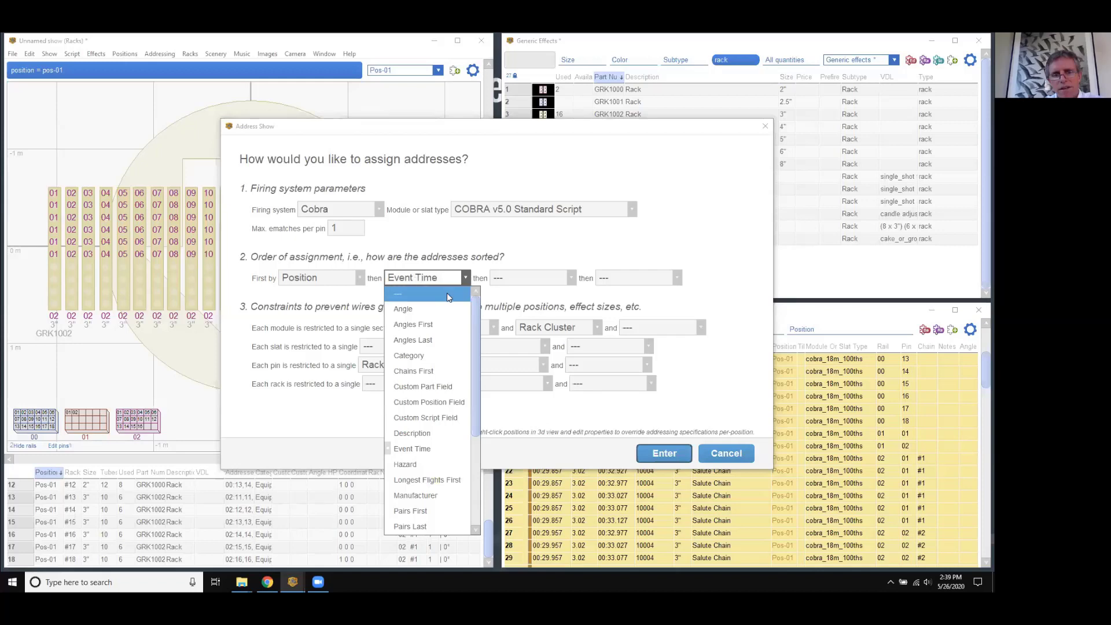
click(447, 371)
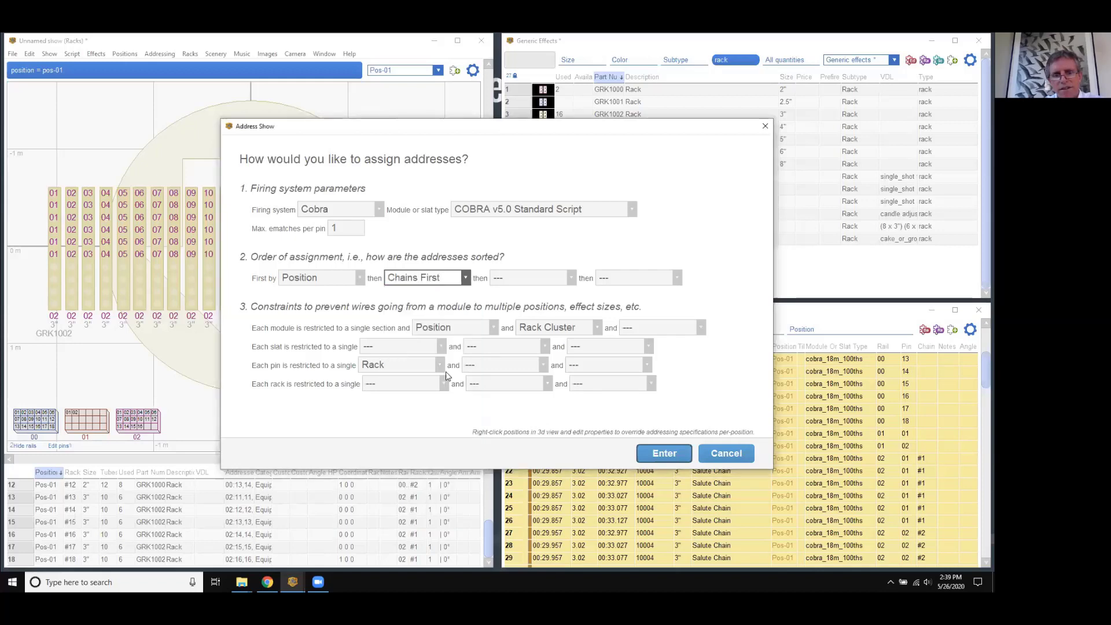
click(515, 278)
click(548, 448)
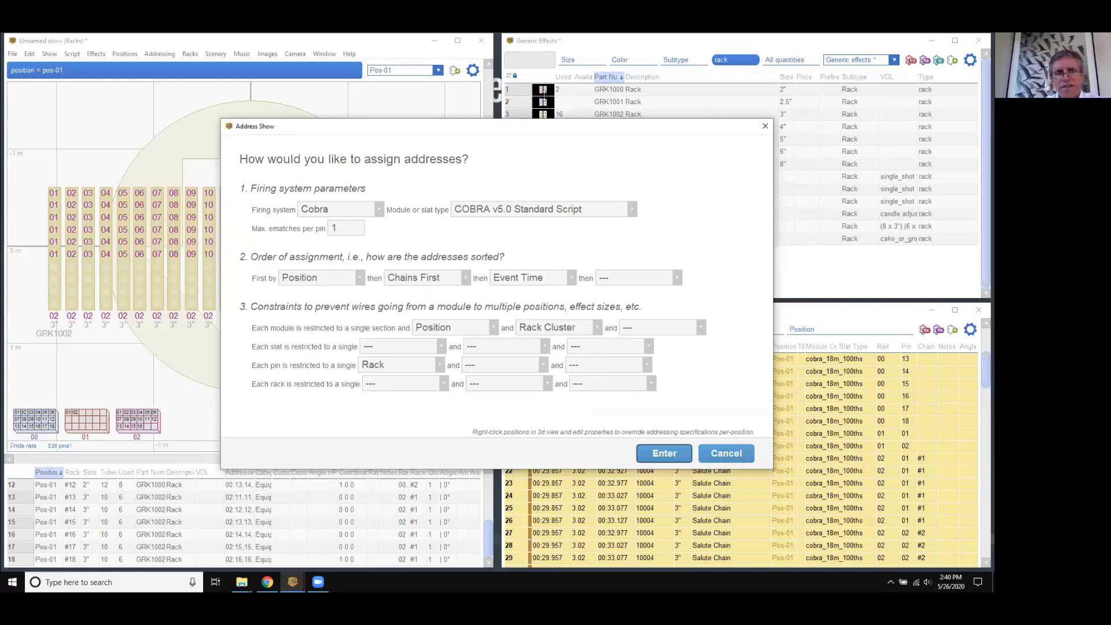
drag(452, 119, 593, 97)
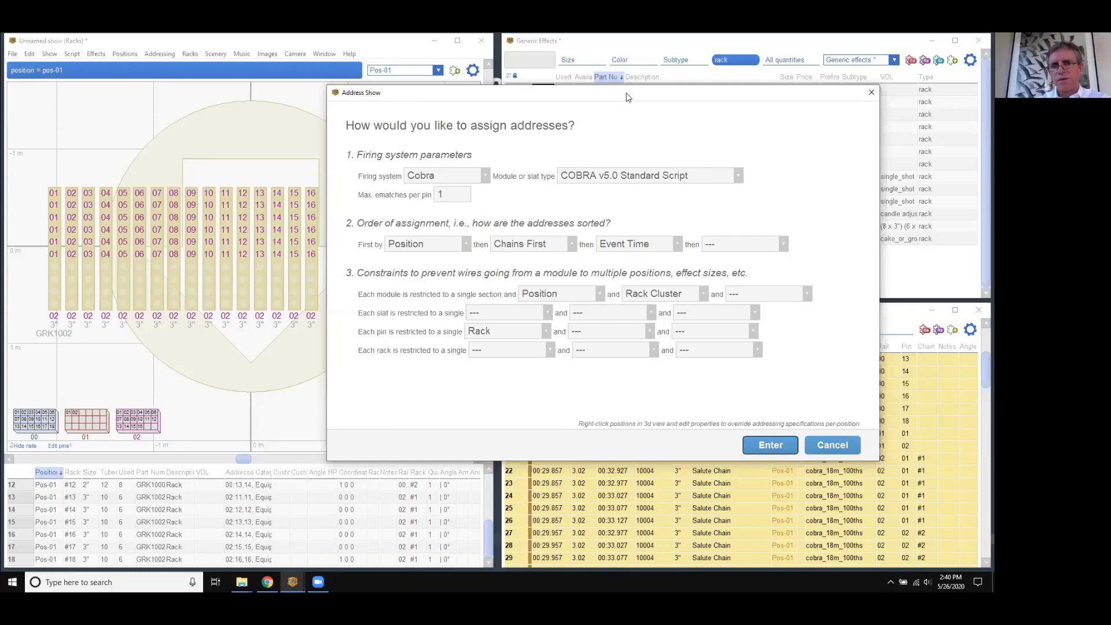
drag(629, 97, 536, 108)
click(730, 457)
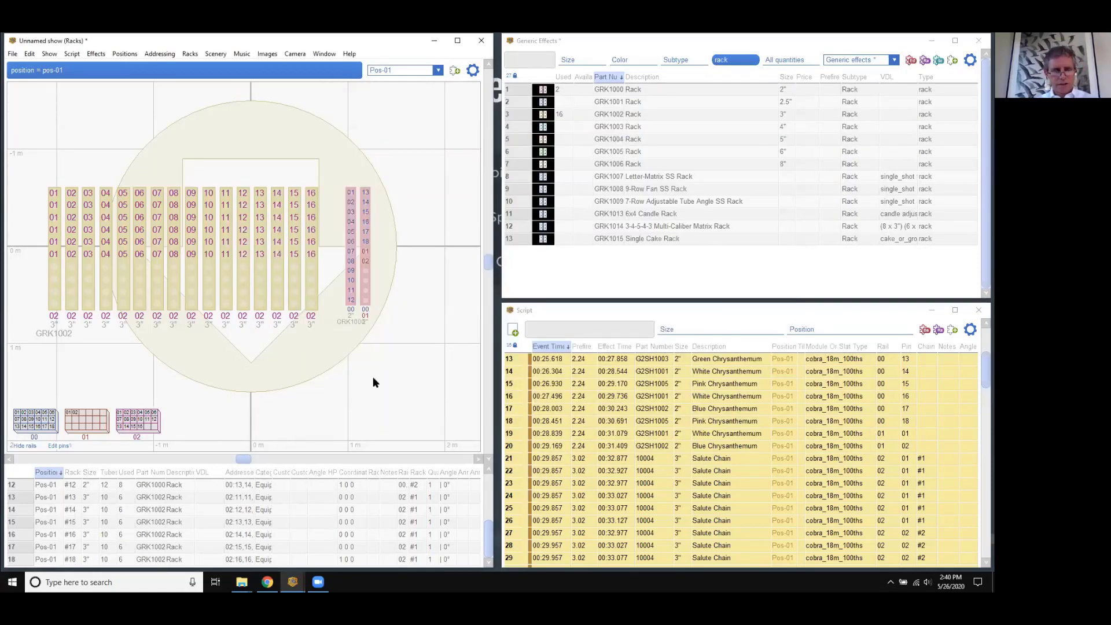
- Switch to the slide presentation and review the outline of Solutions For Real World Problems
key(alt+Tab)
key(alt+Tab)
key(alt+Tab)
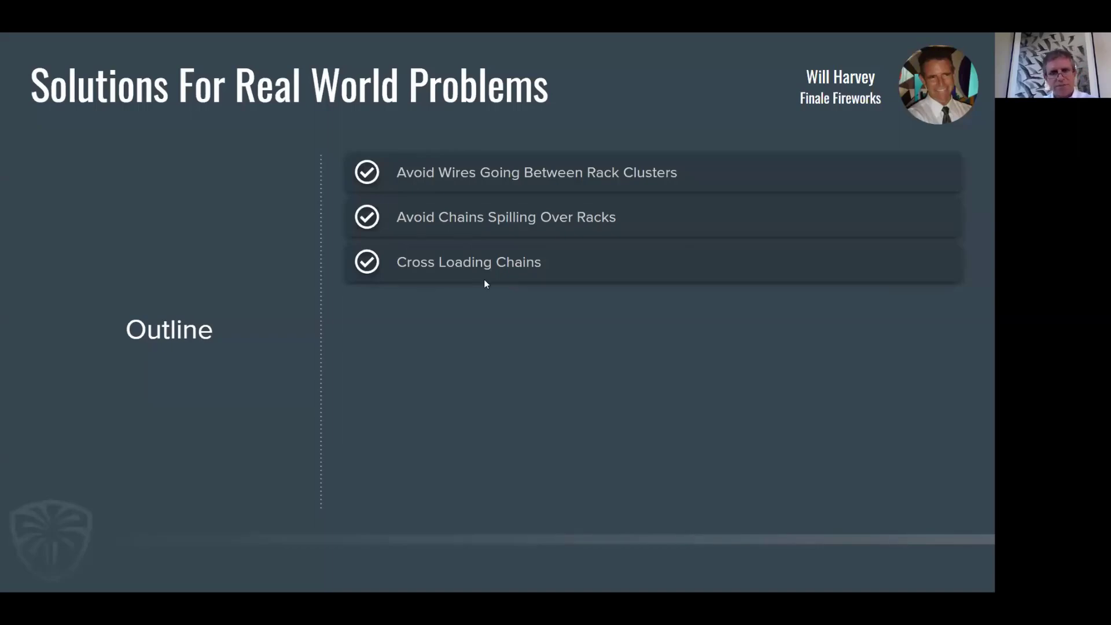
- Switch back to Finale 3D and return from the rack layout to the show's design view
key(alt+Tab)
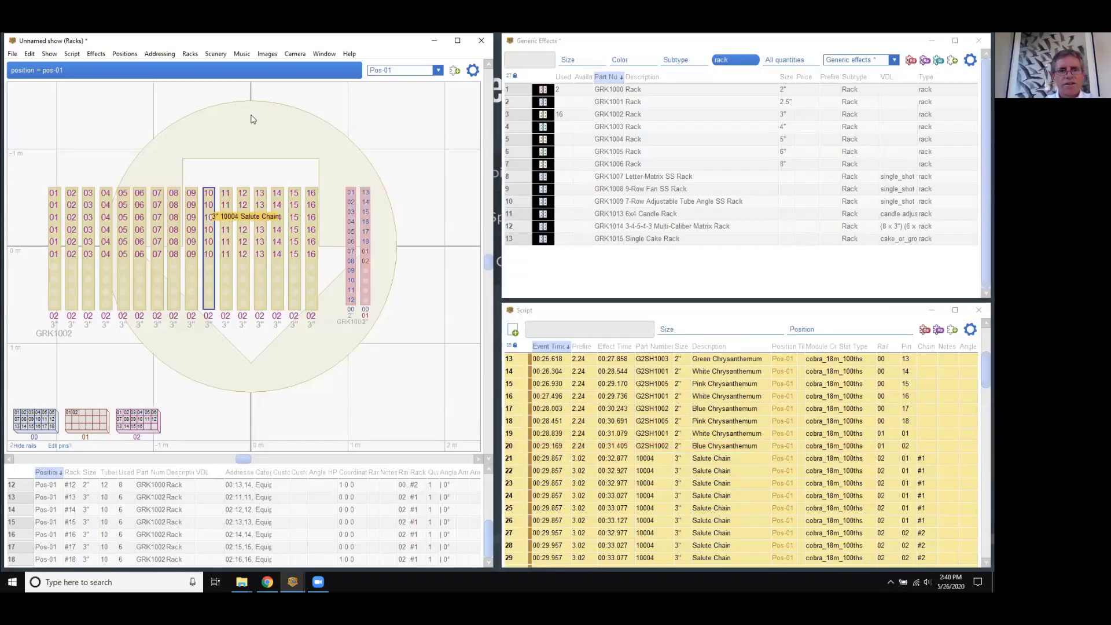
key(Escape)
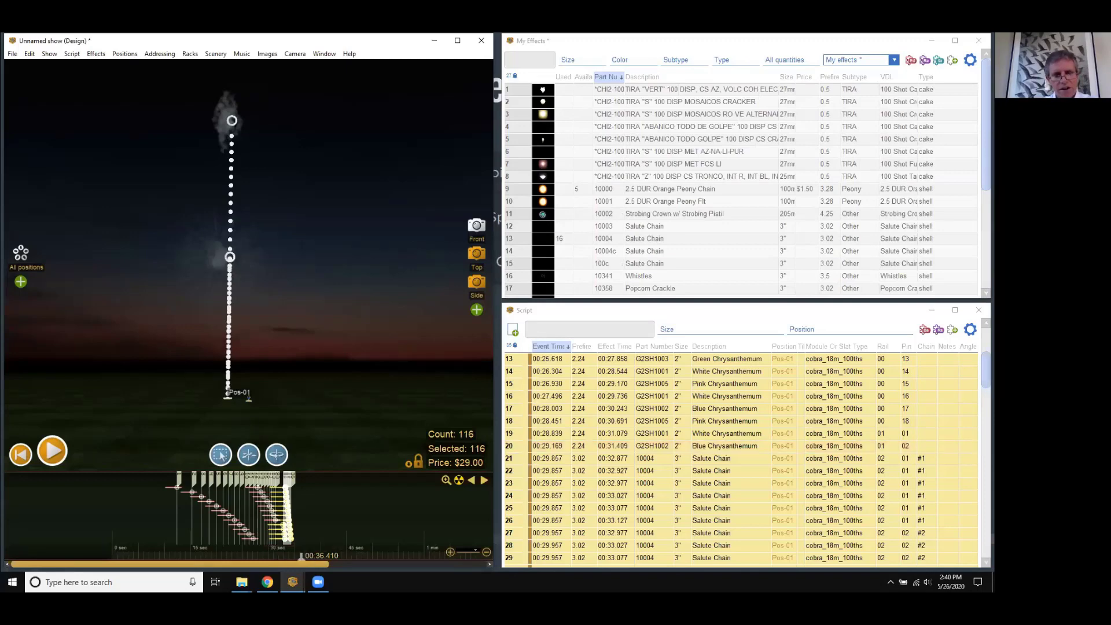
mouse_move(293, 581)
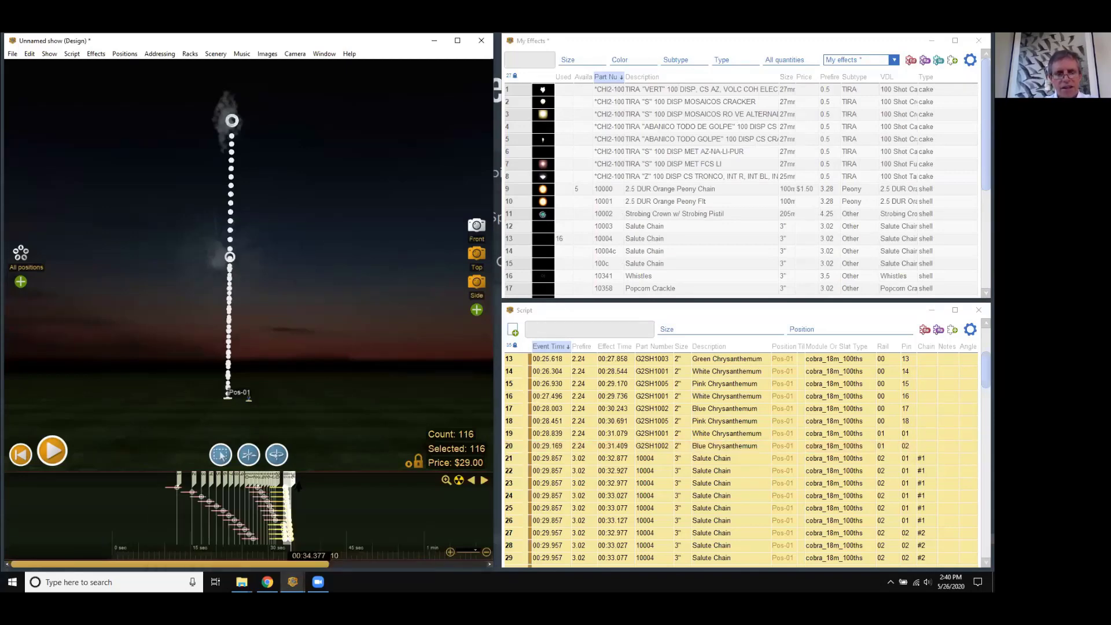
- Shift the 3" Salute Chain events about 3 seconds later on the timeline and make them into outward-spreading fans with a 15-degree angle interval
mouse_move(294, 484)
mouse_down()
mouse_move(319, 493)
mouse_move(285, 499)
mouse_move(324, 484)
mouse_move(311, 485)
mouse_up()
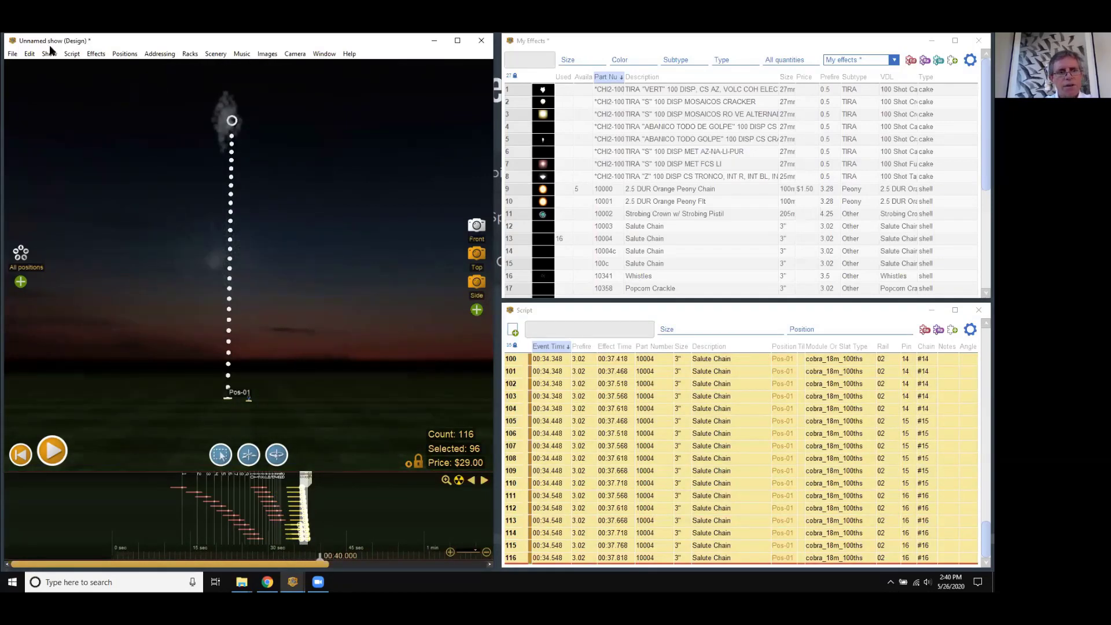
click(71, 54)
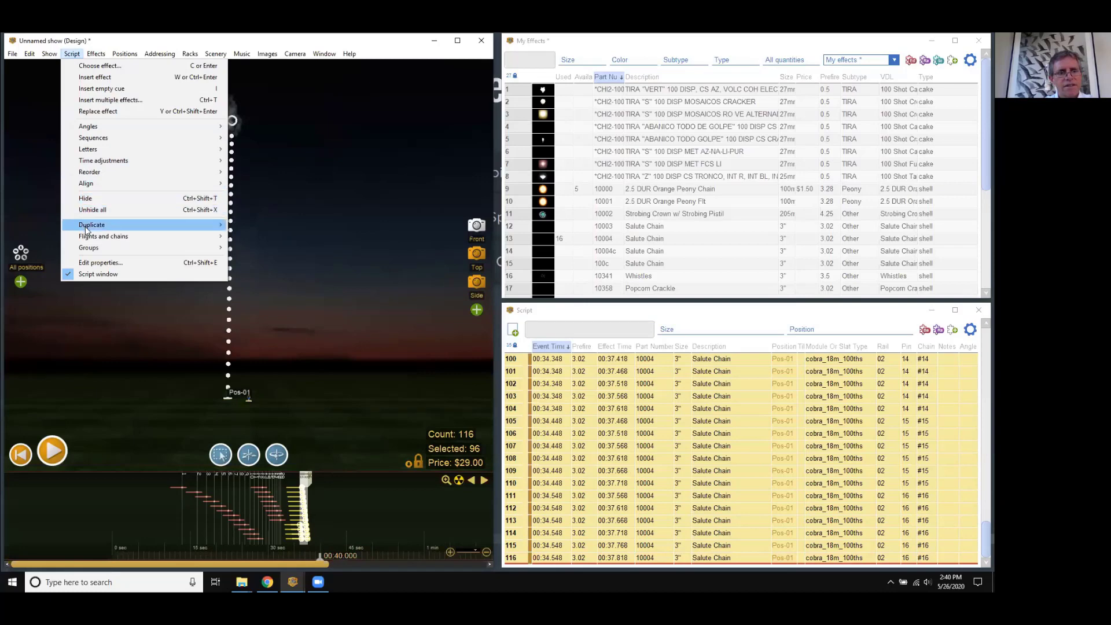
mouse_move(89, 237)
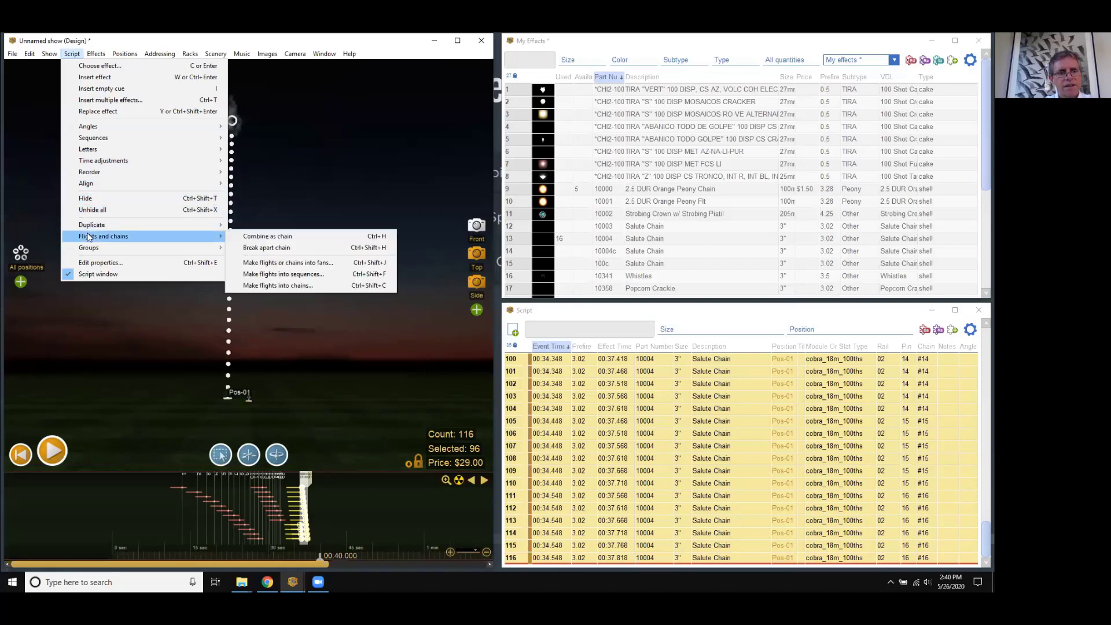
click(288, 264)
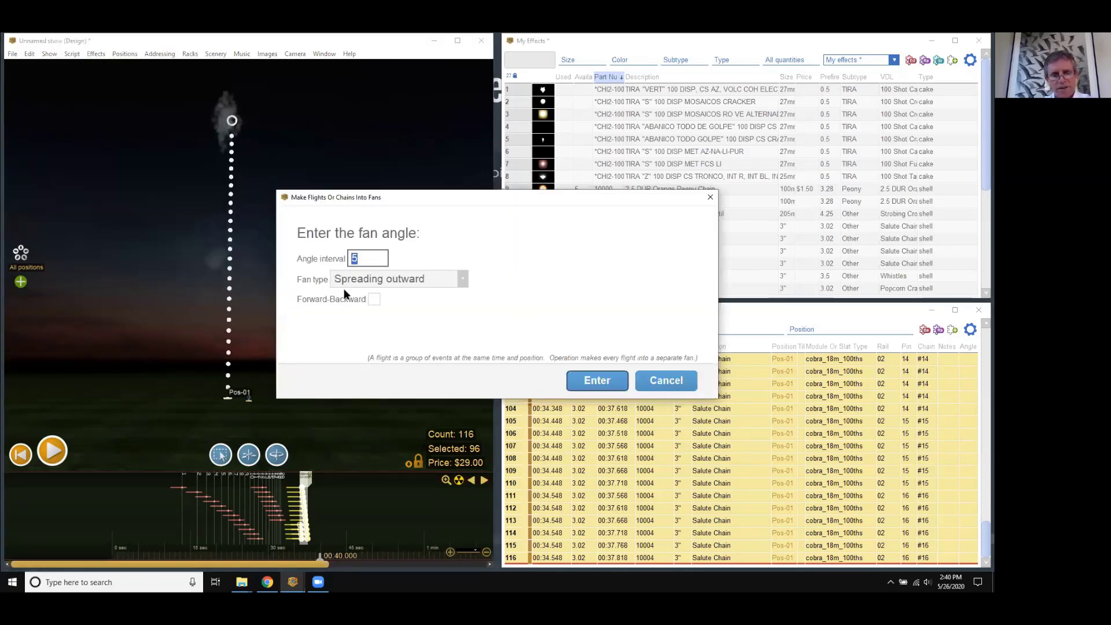
text(15)
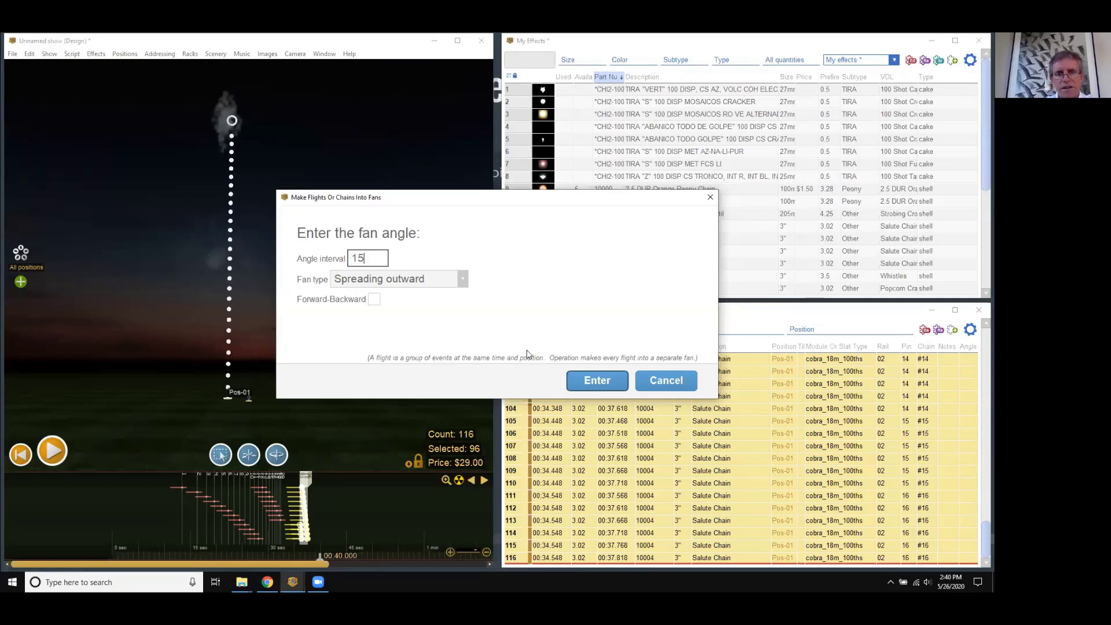
click(585, 379)
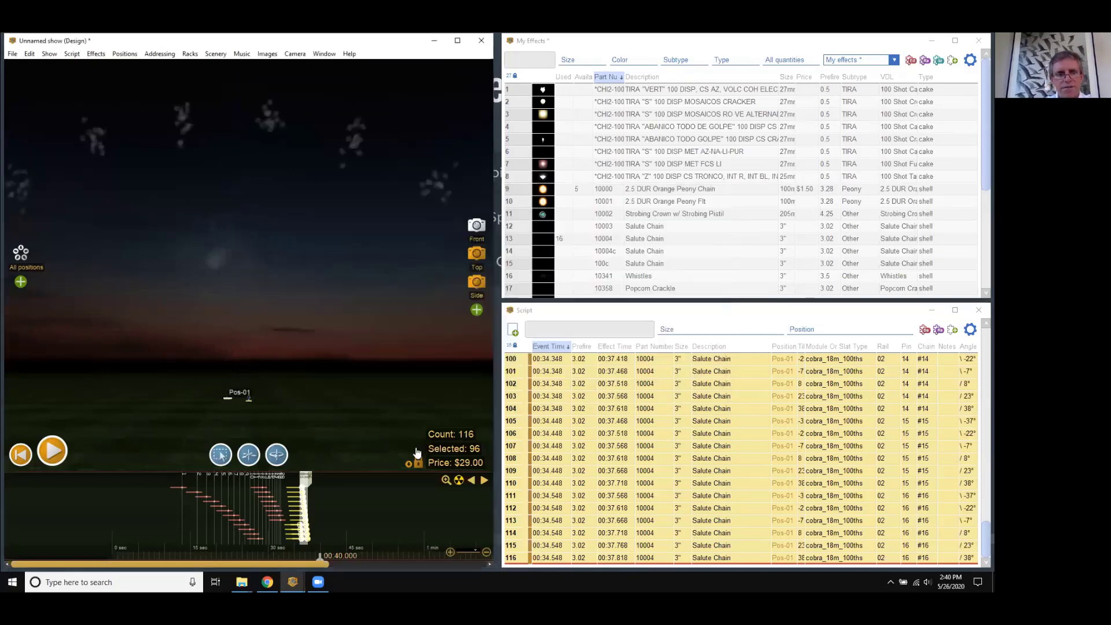
- Shift the selected Salute Chain events about 2.9 seconds earlier on the timeline and scrub playback to 00:35.114 to preview them
drag(305, 481, 285, 489)
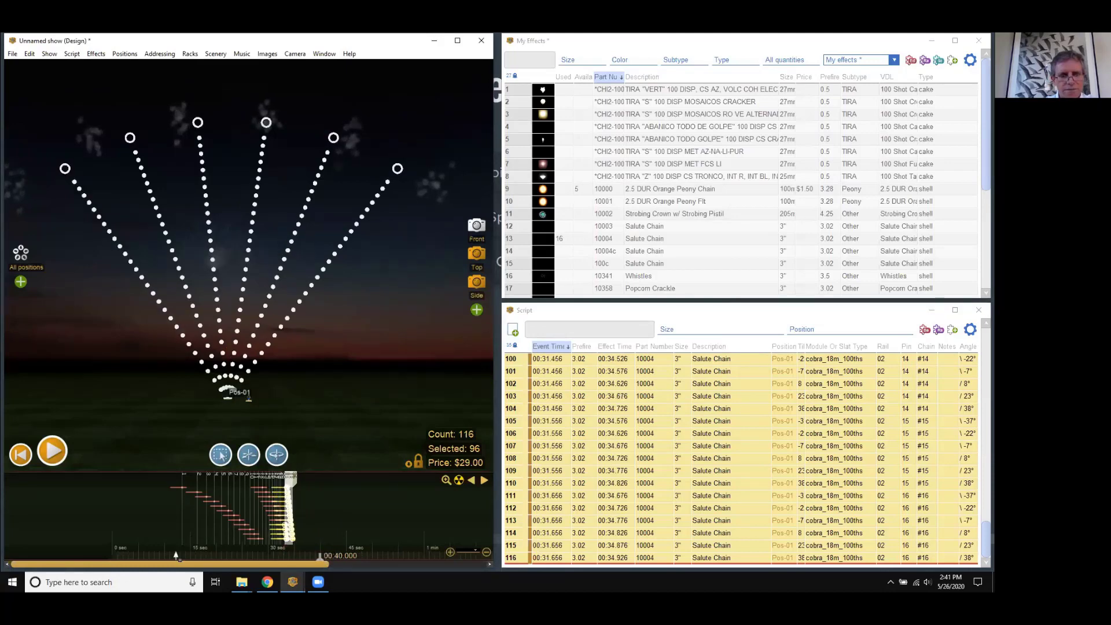
drag(170, 558, 296, 556)
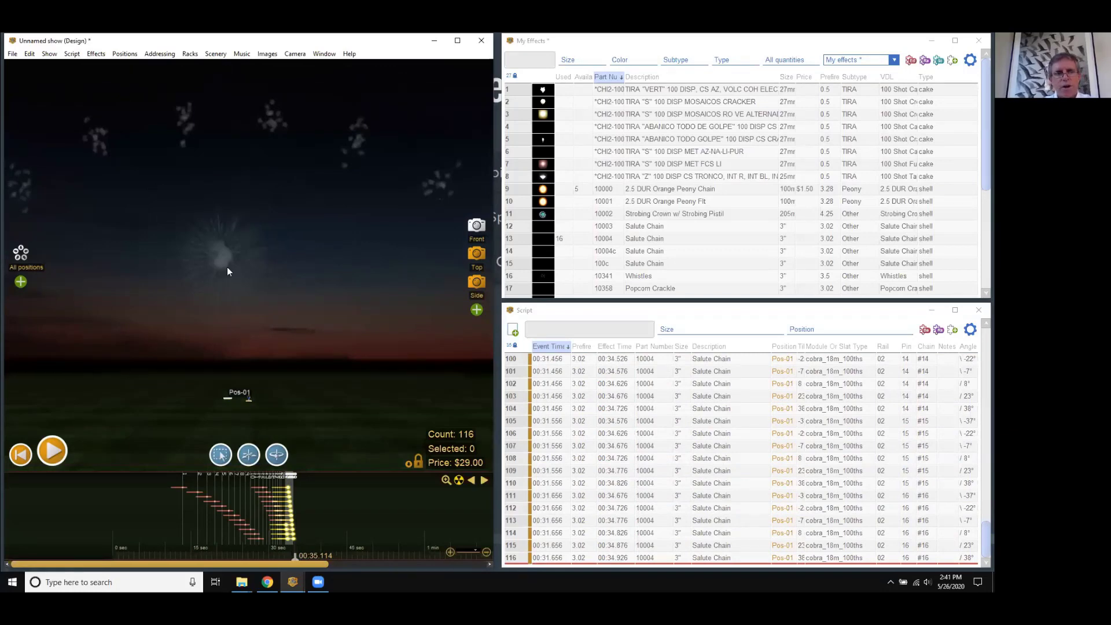
click(190, 53)
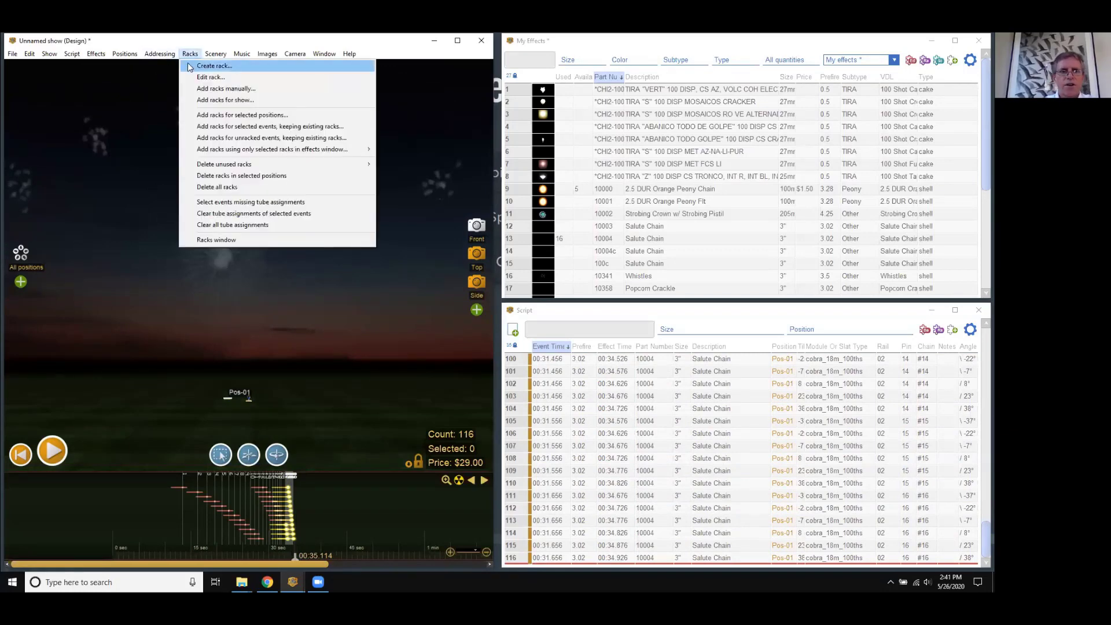
click(210, 100)
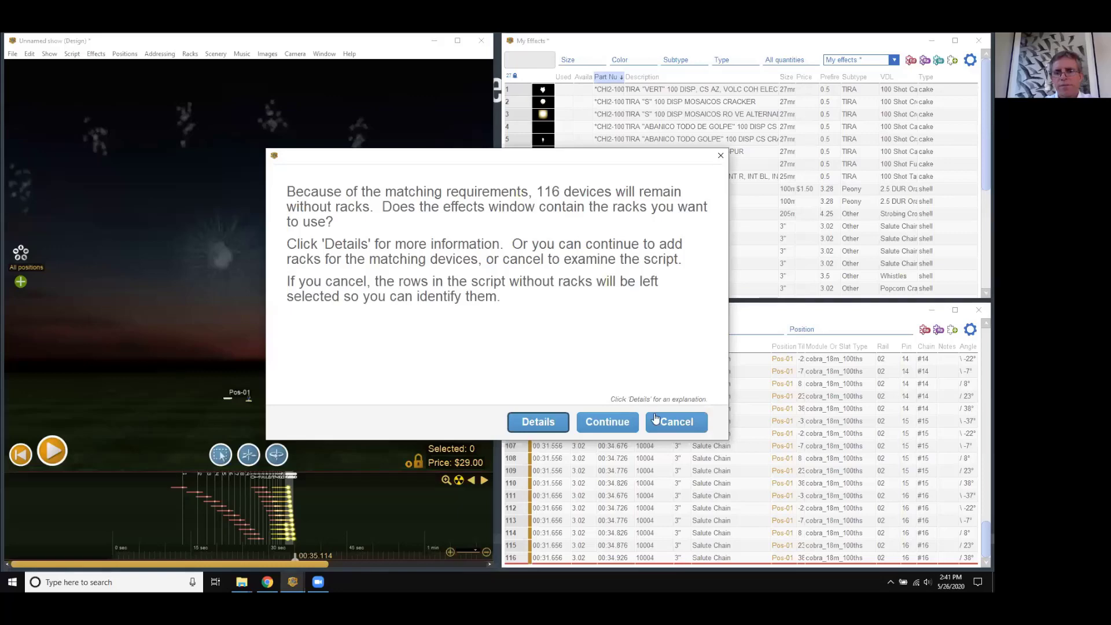
click(675, 426)
click(845, 62)
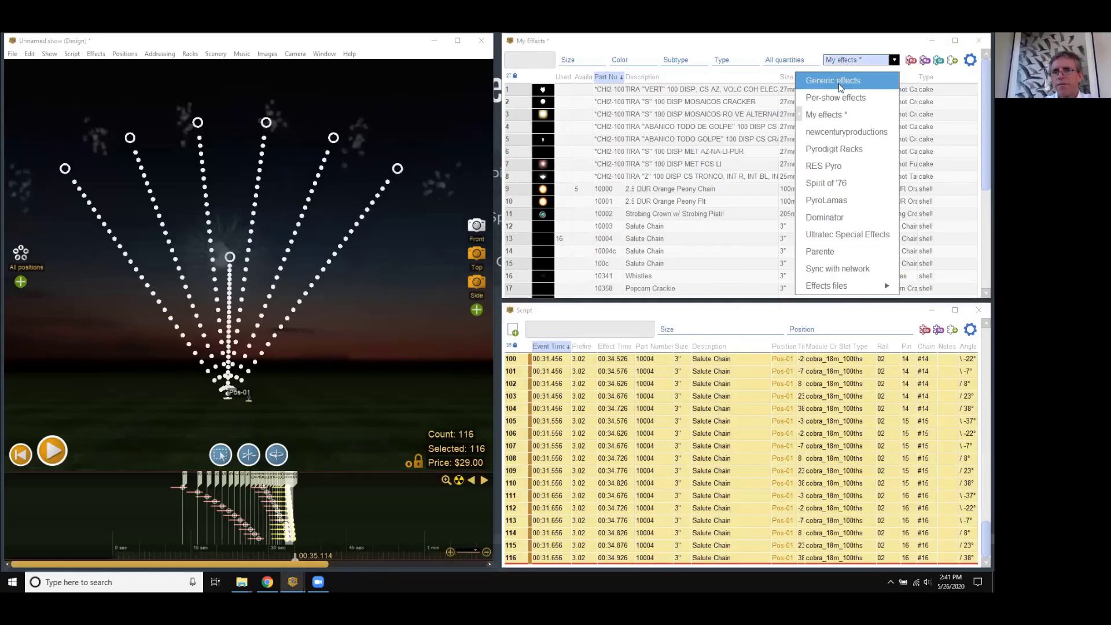
click(824, 44)
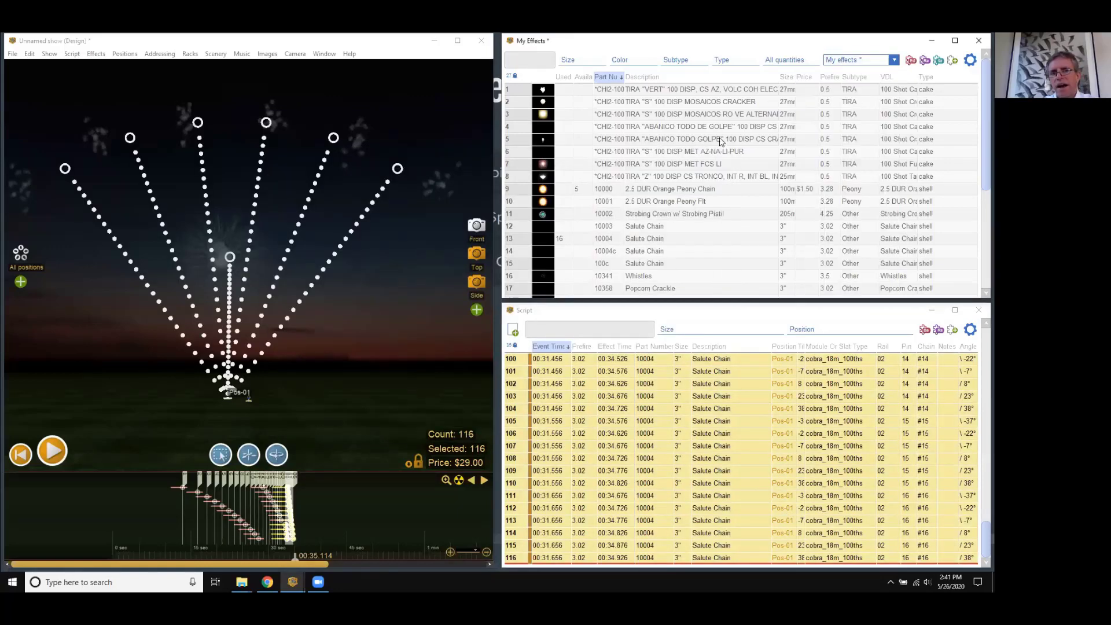
click(183, 56)
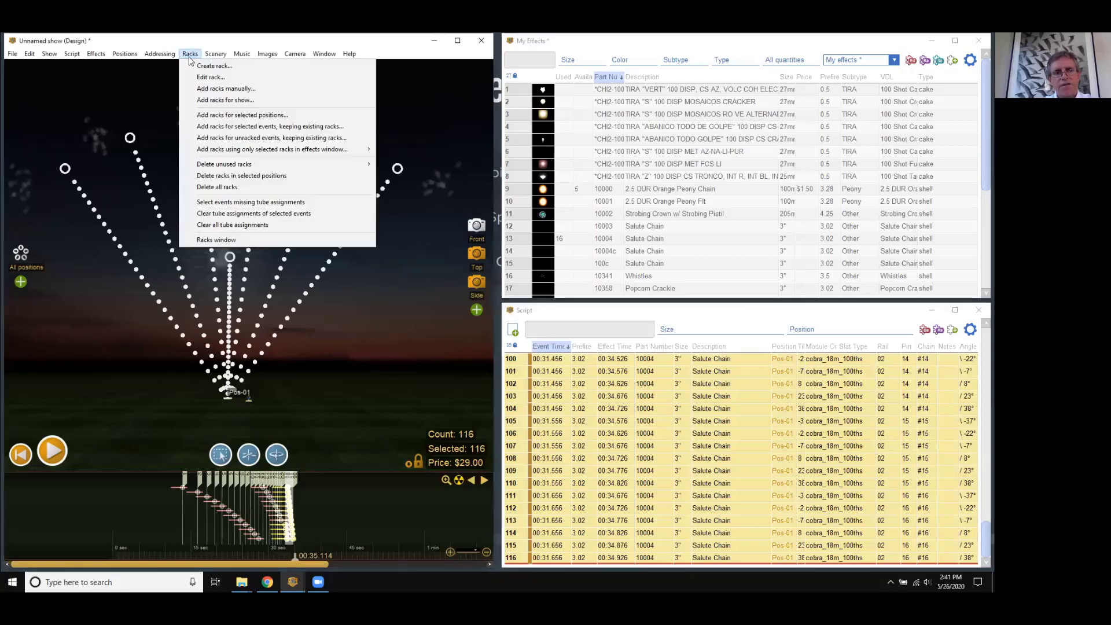
click(205, 101)
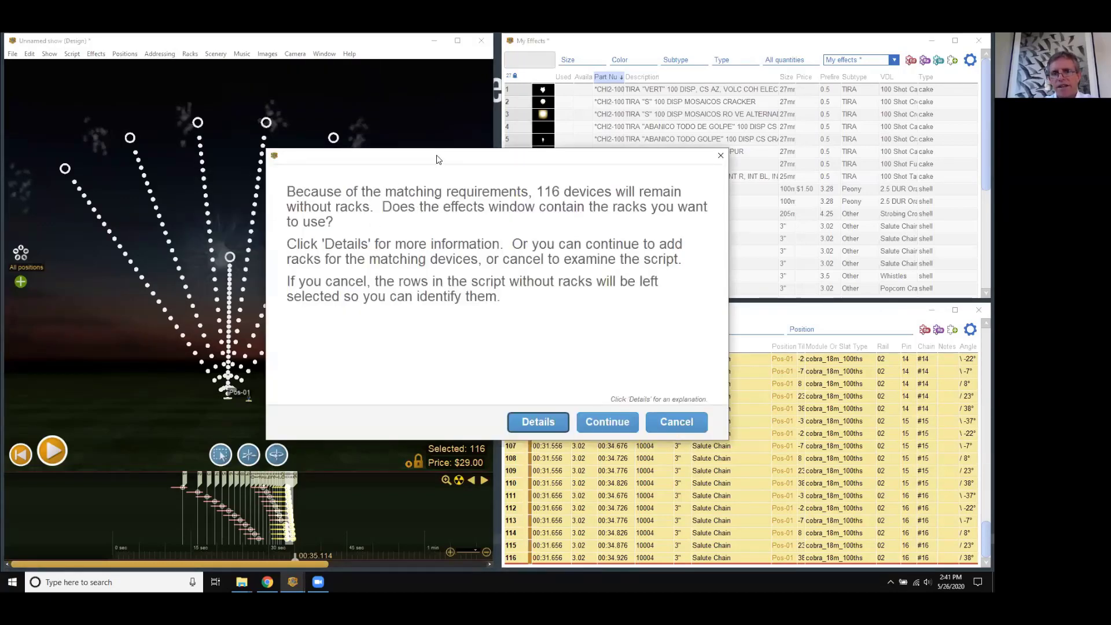
drag(441, 156, 218, 195)
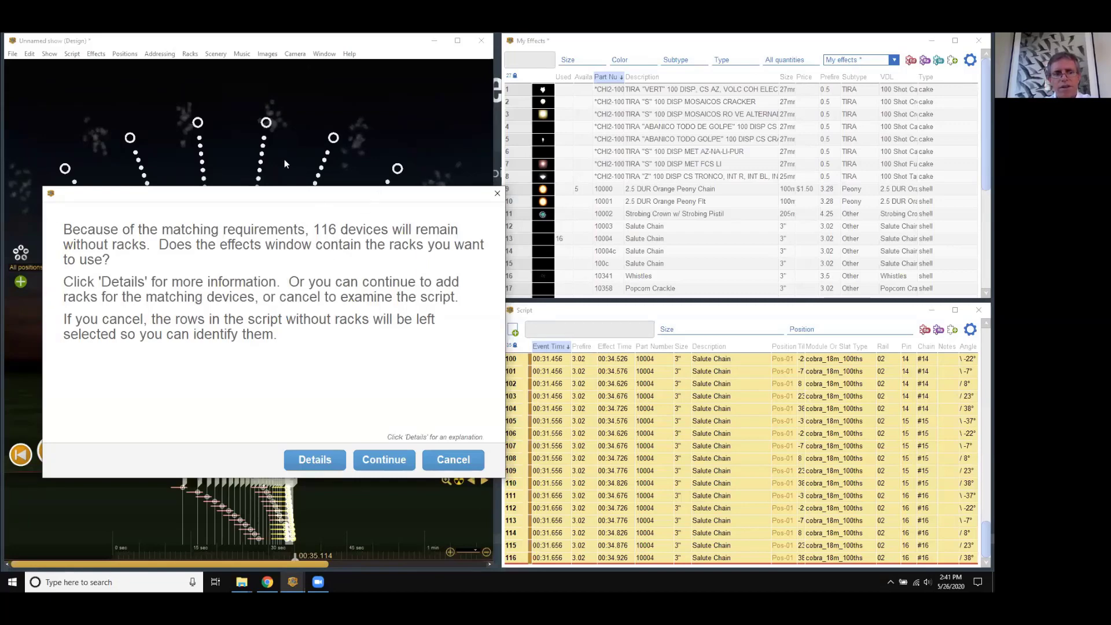
click(452, 460)
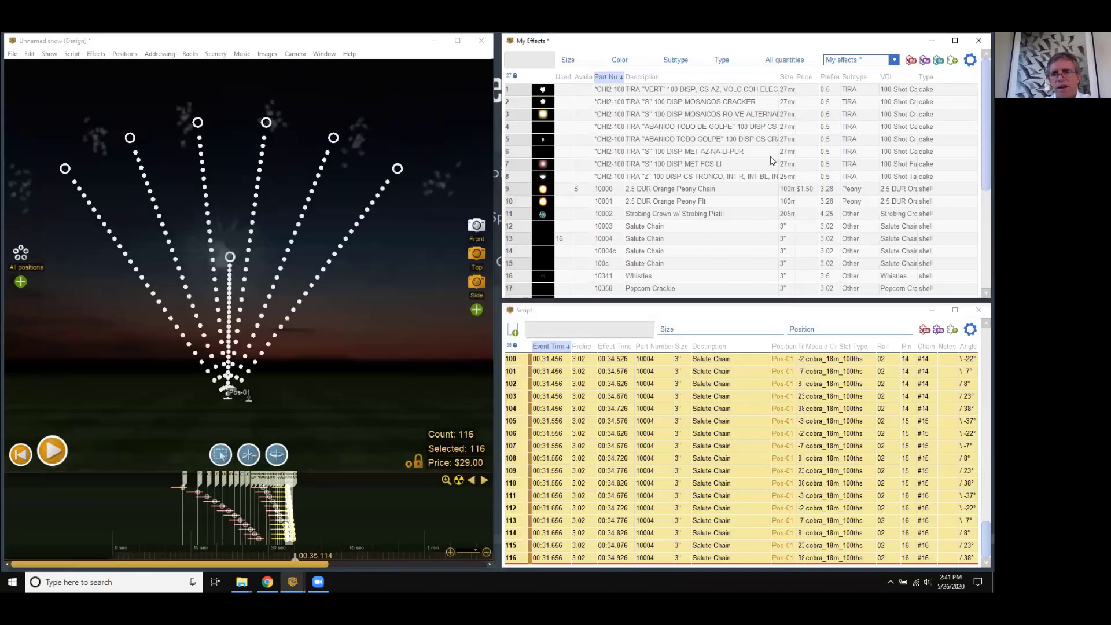
- Load the Generic effects collection, add its 3" GRK1002 and 2" GRK1000 racks for the whole show, and dock the rack layout in the main window
click(877, 61)
click(866, 82)
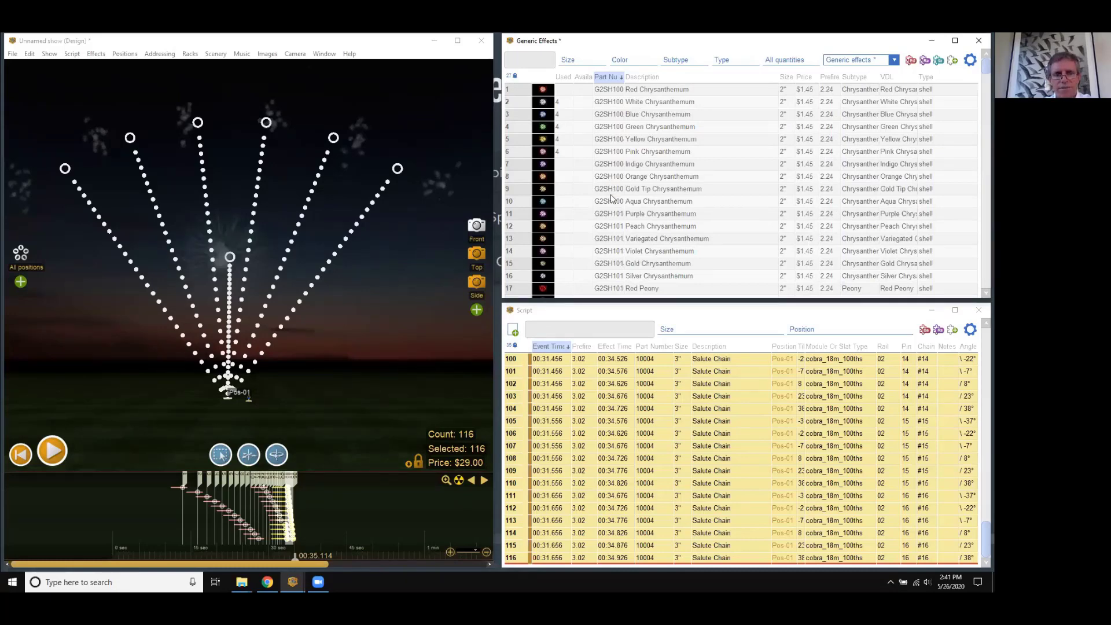
click(871, 61)
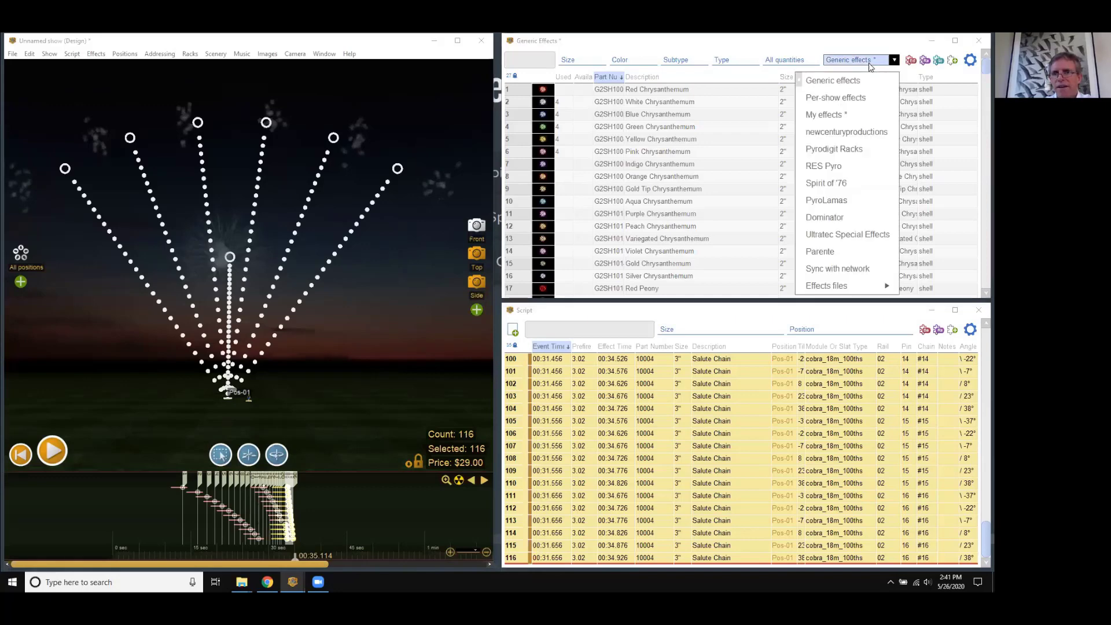
click(862, 63)
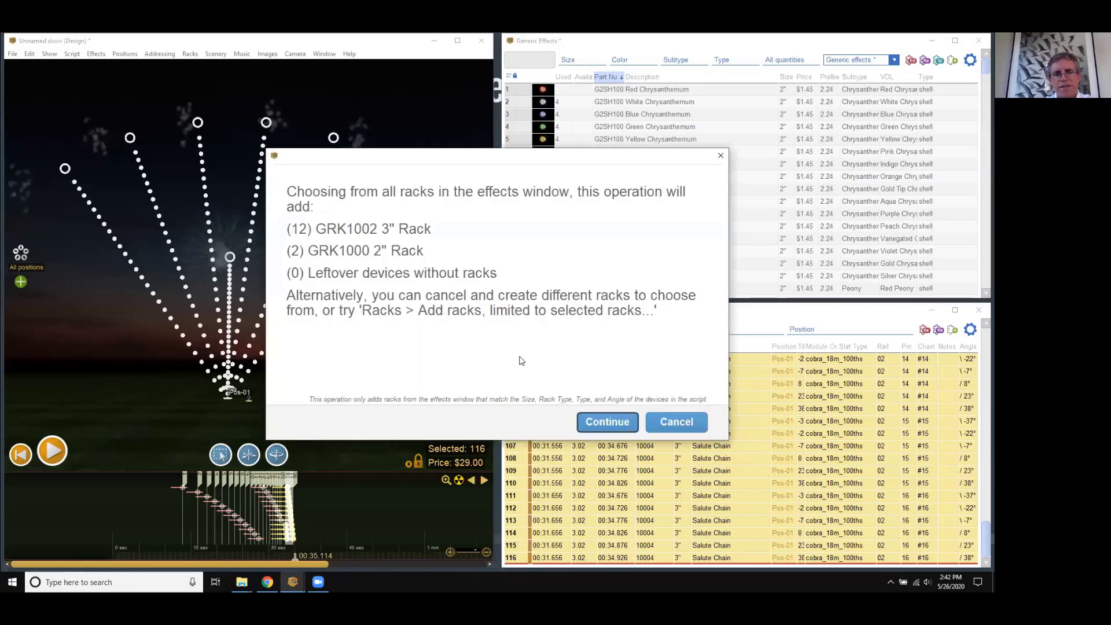
click(606, 422)
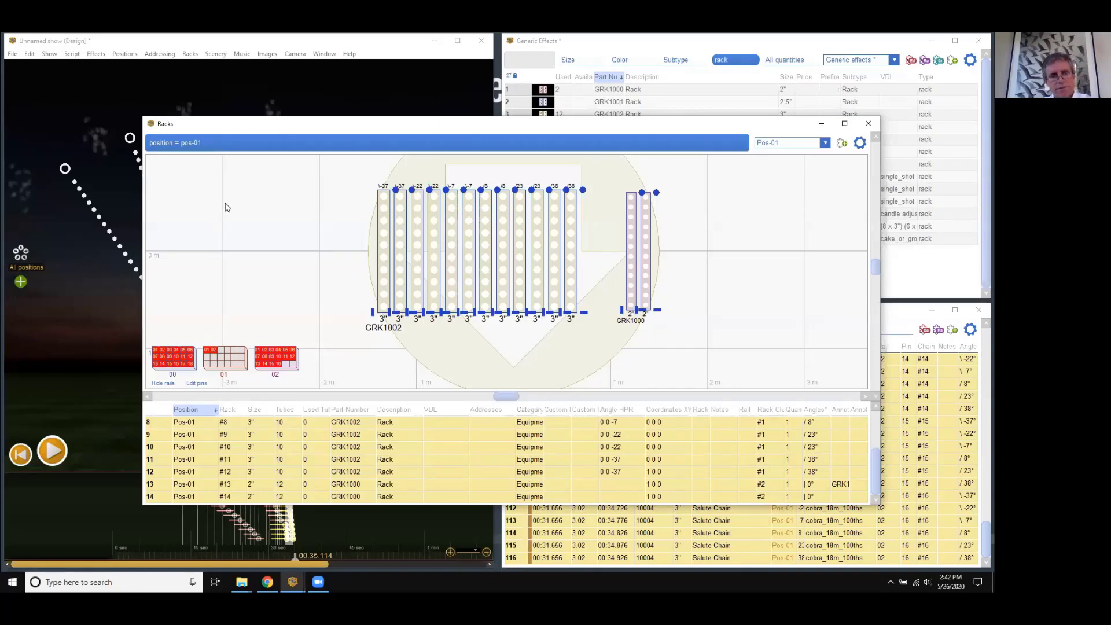
drag(237, 123, 243, 88)
- Try addressing the show for Cobra, sorted by Position and Event Time, with each pin restricted to a single Rack
click(160, 53)
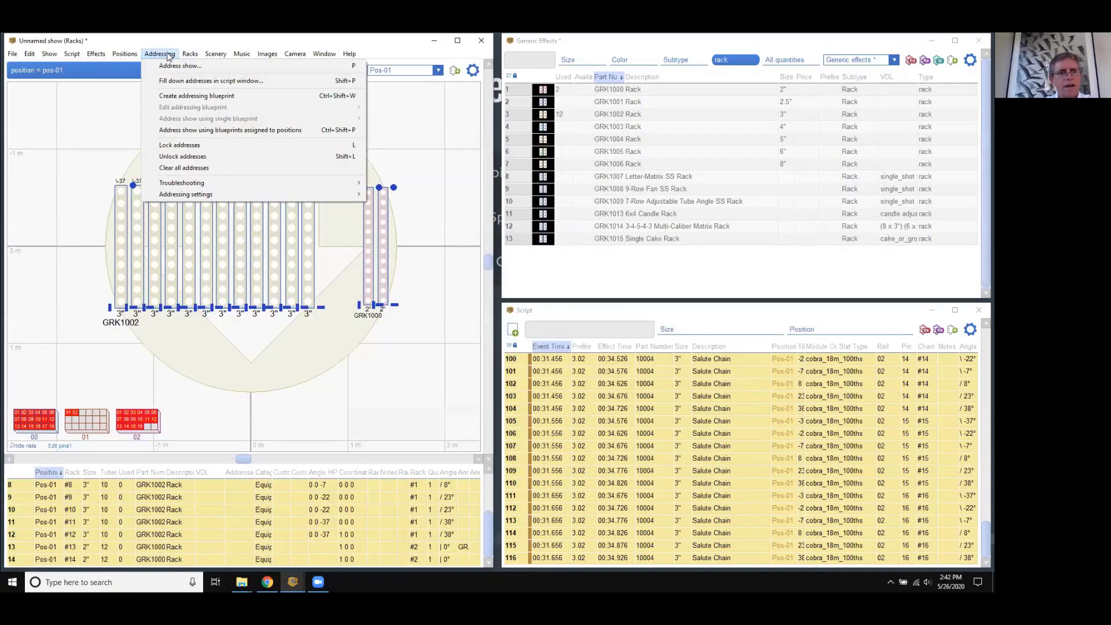
click(174, 65)
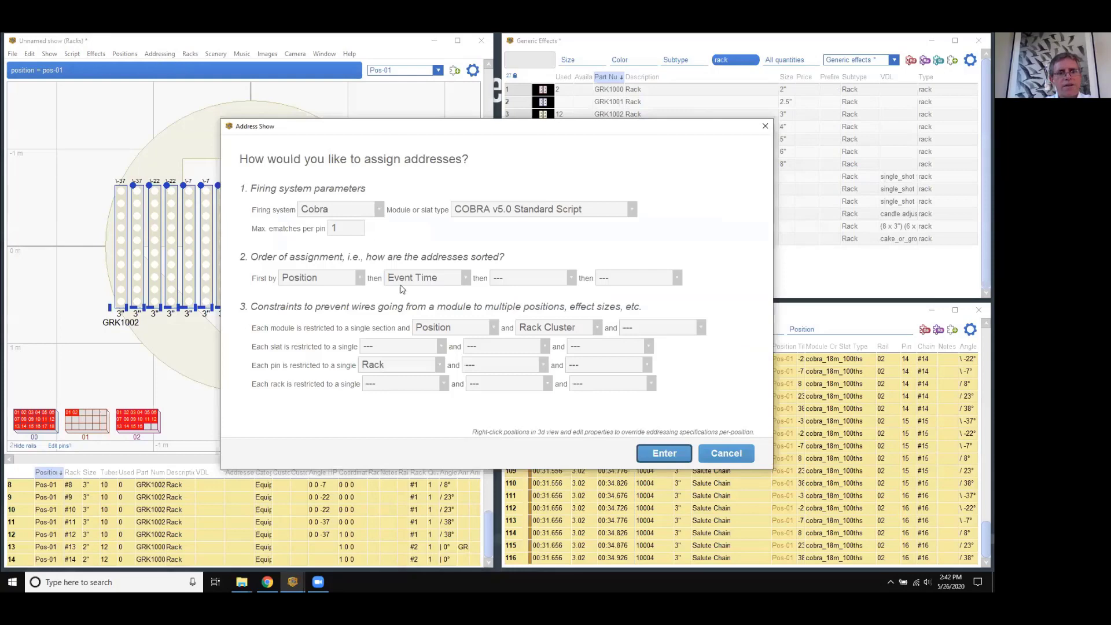
click(651, 457)
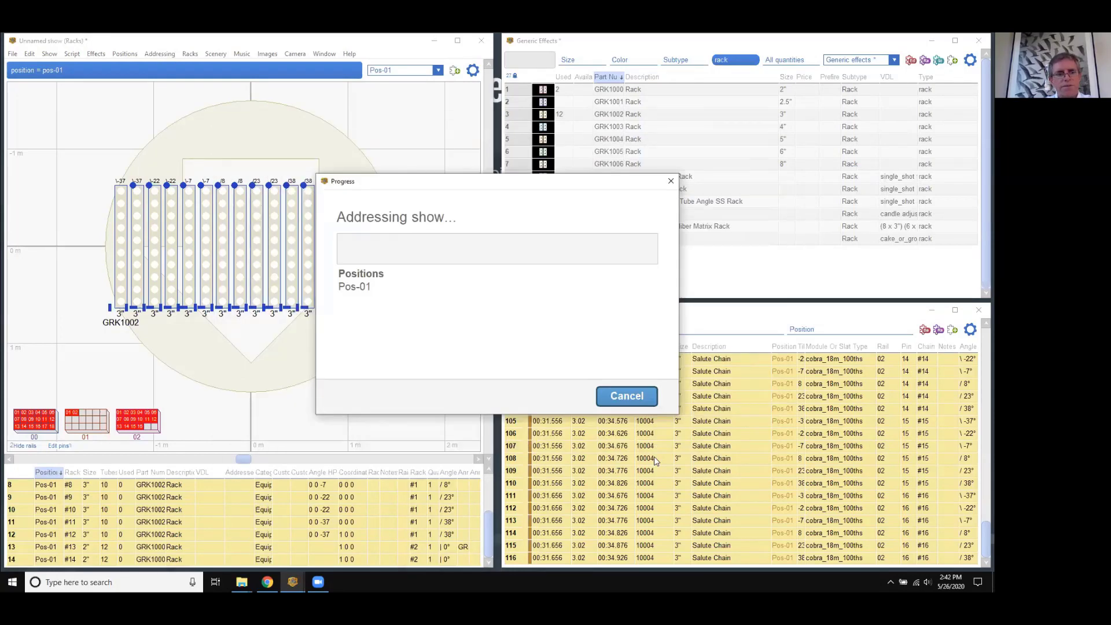
click(667, 412)
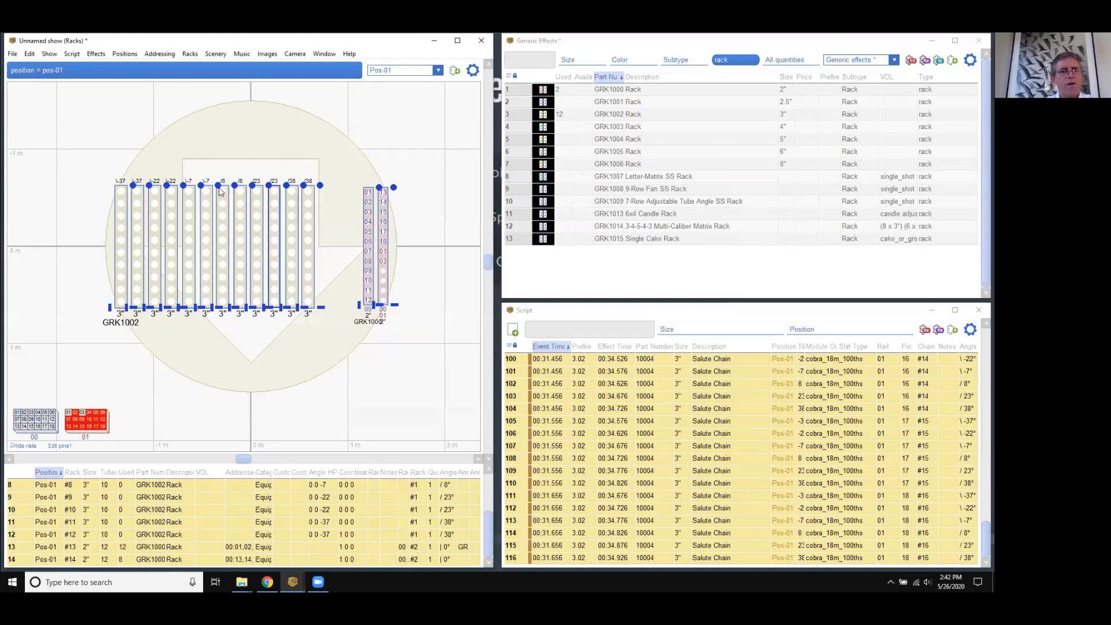
click(113, 313)
click(113, 313)
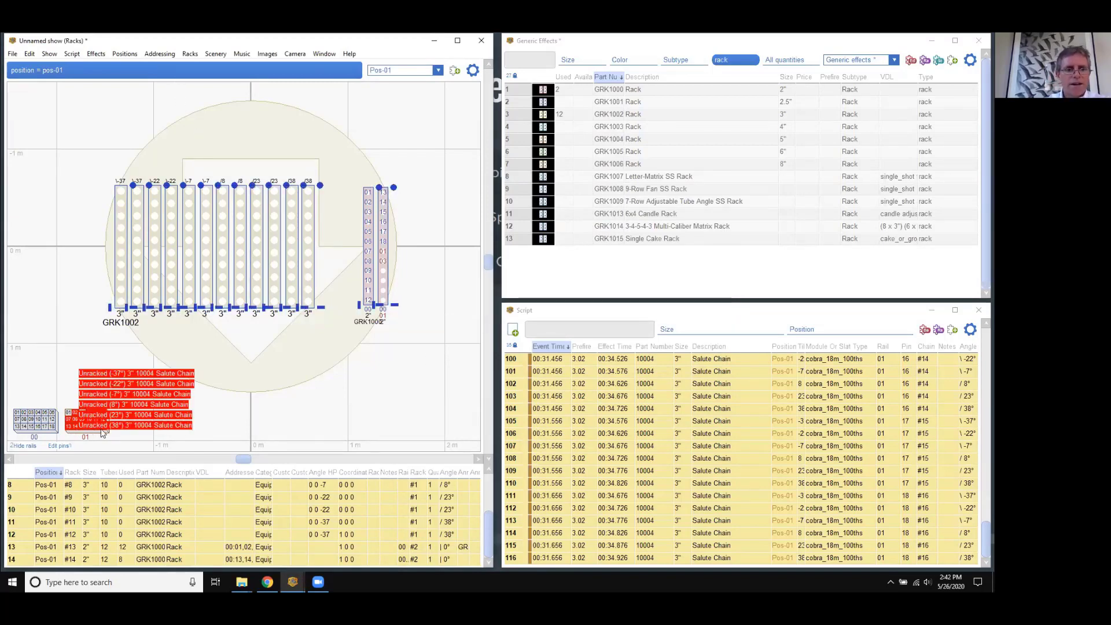
- Address the show again for Cobra with the single-Rack restriction removed from each pin
click(160, 54)
click(174, 67)
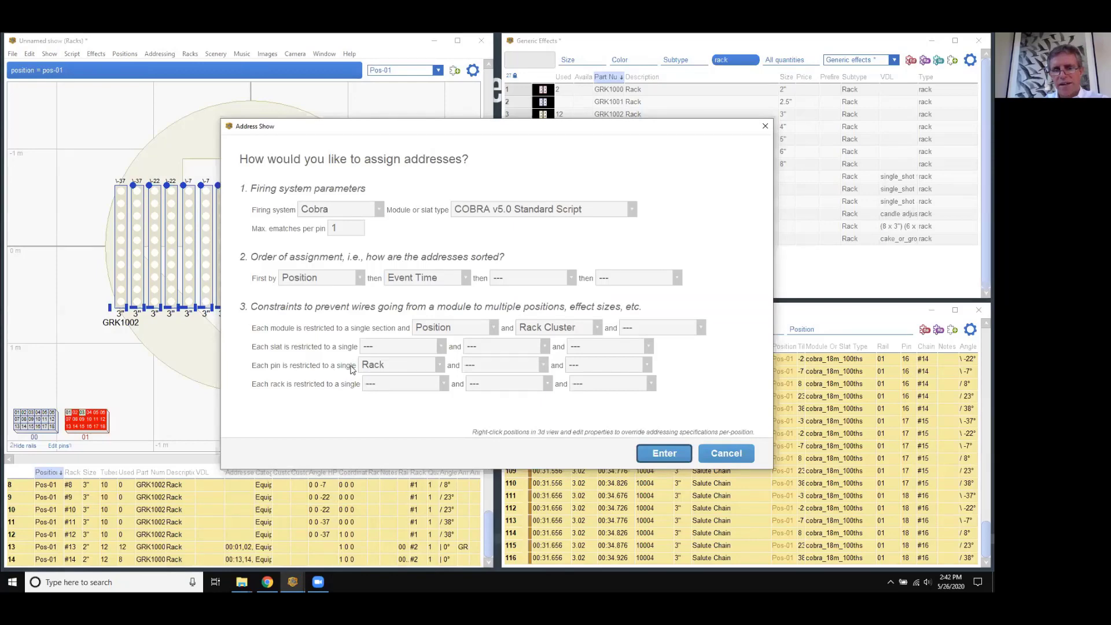
click(381, 367)
click(383, 380)
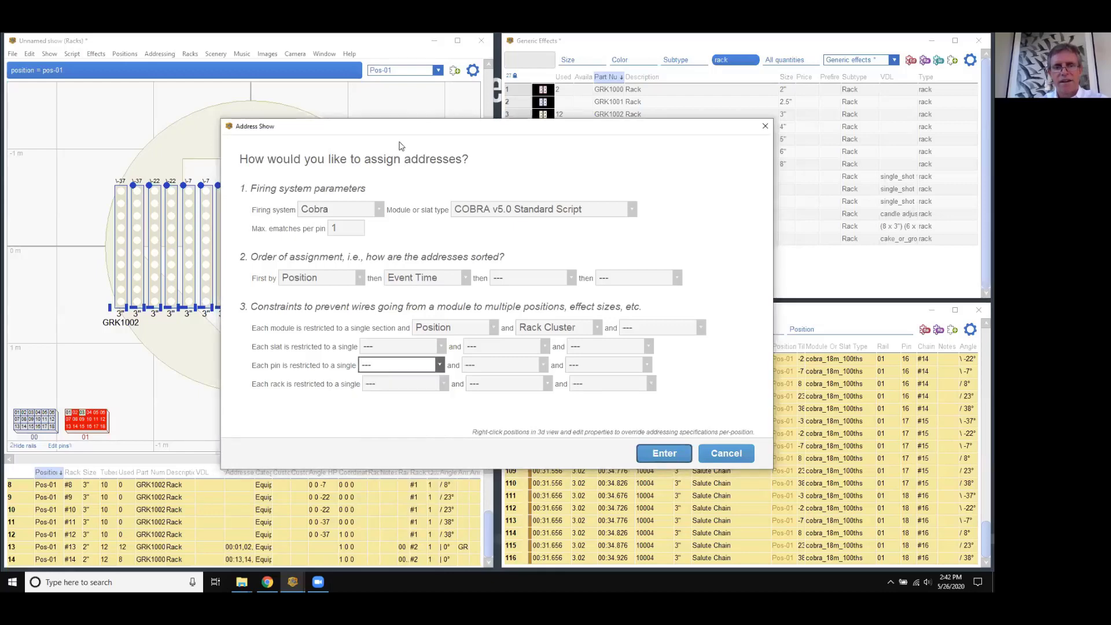
drag(404, 135, 506, 119)
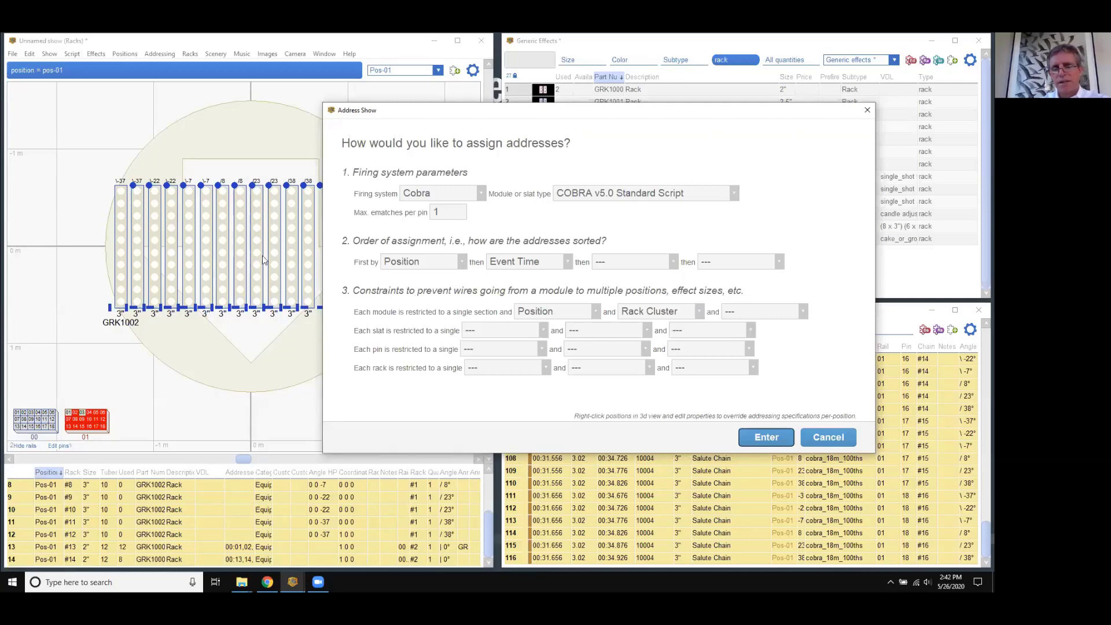
click(758, 442)
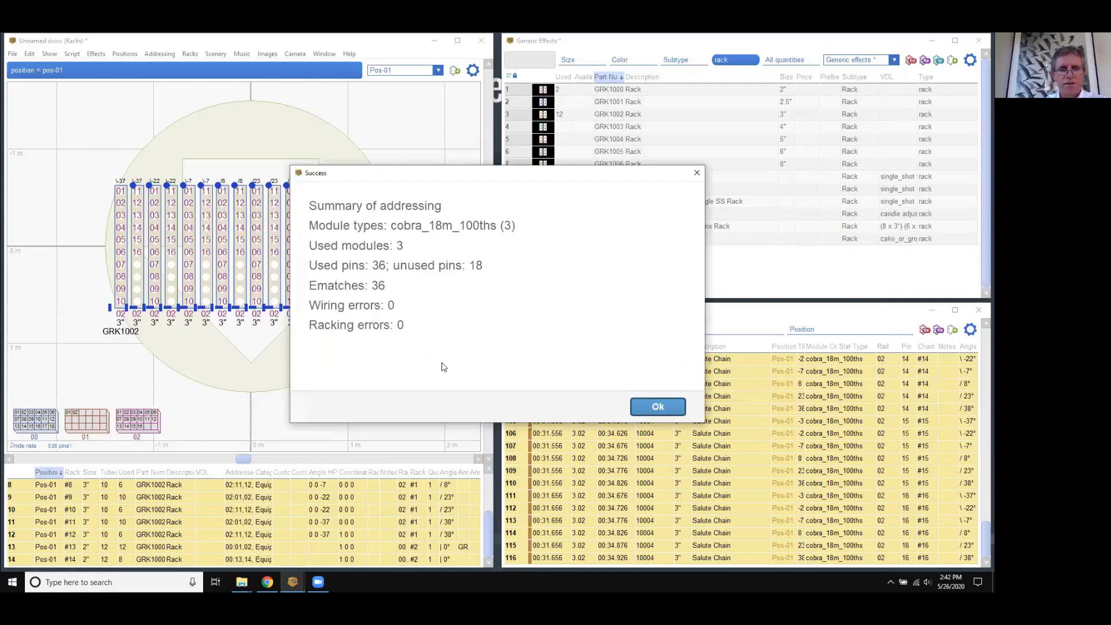
drag(409, 172, 523, 180)
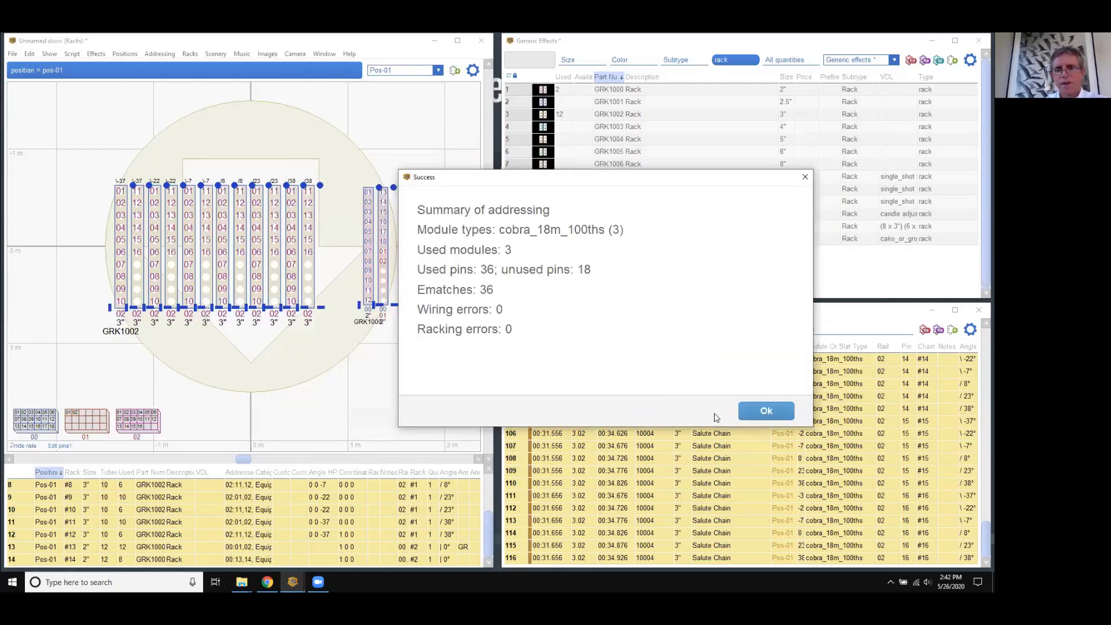
click(765, 411)
- Move the six 3" racks holding pins 01 to 10 into their own side-by-side row above the other racks
drag(156, 351, 146, 363)
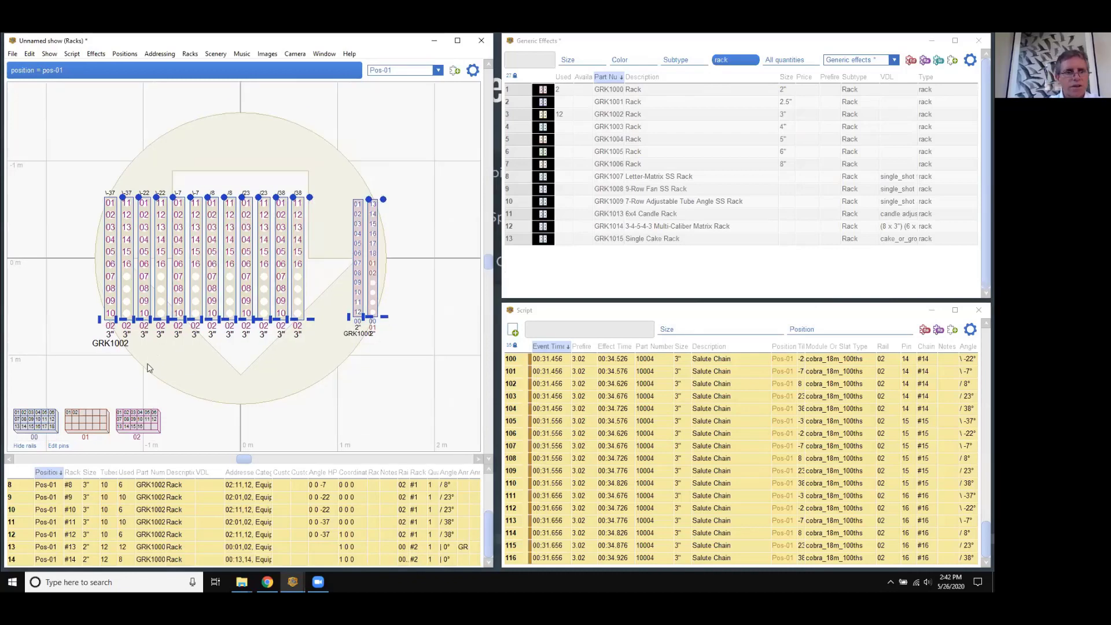
click(127, 376)
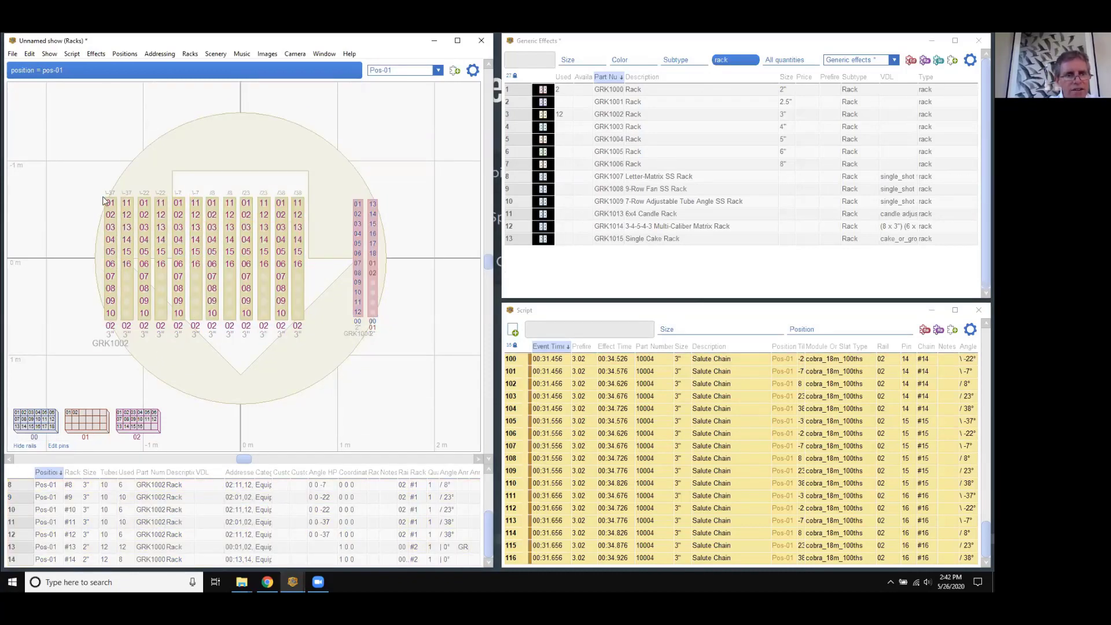
scroll(103, 200, down, 1)
scroll(103, 201, up, 4)
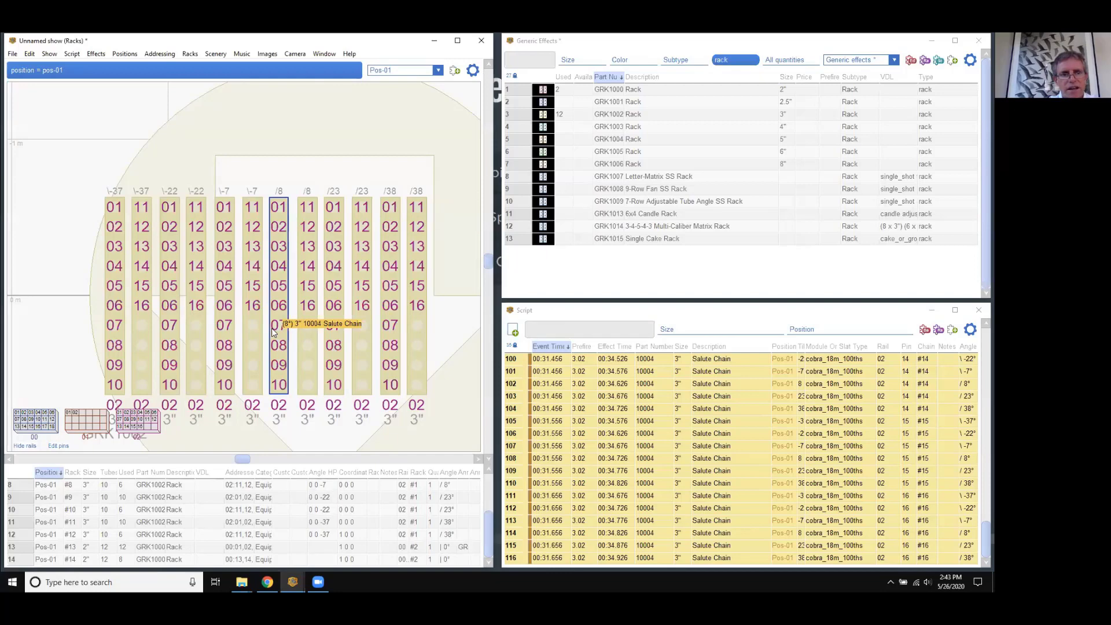
scroll(274, 331, down, 4)
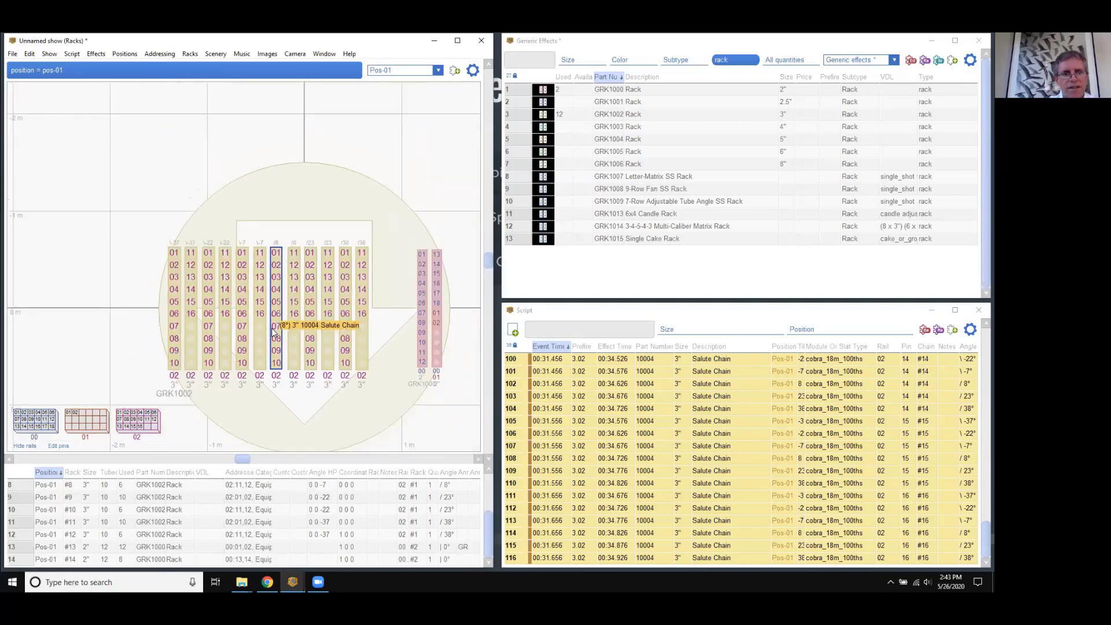
drag(174, 333, 165, 195)
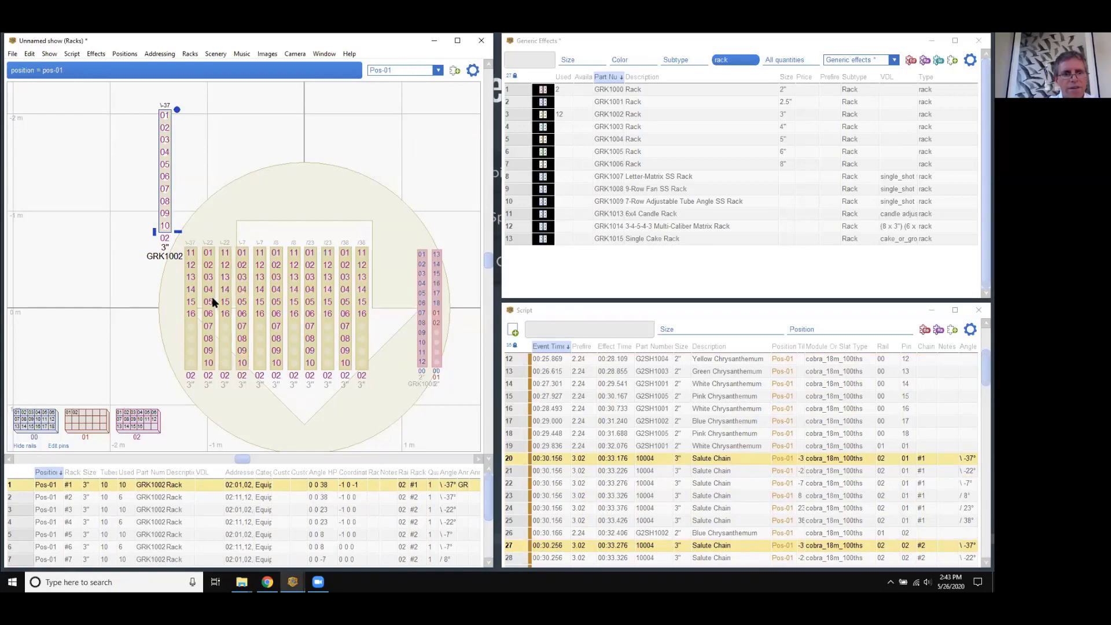
drag(211, 296, 186, 158)
drag(261, 281, 208, 181)
drag(272, 278, 220, 179)
drag(312, 271, 234, 153)
drag(345, 276, 250, 137)
- Close the gaps between the remaining 3" racks holding pins 11 to 16 so they stand side by side
click(202, 288)
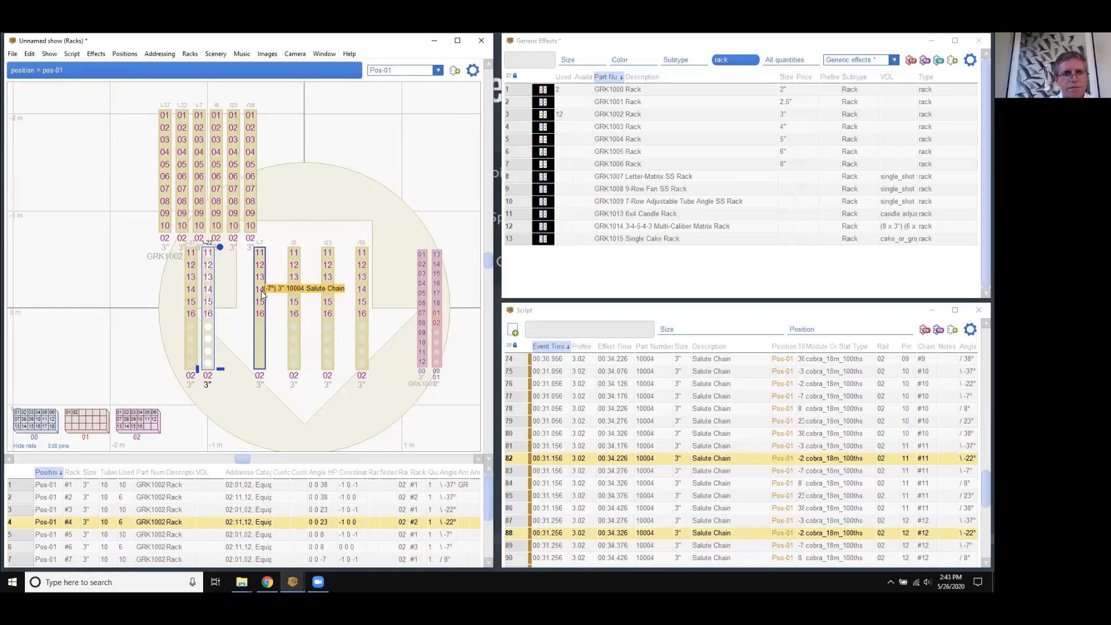
drag(262, 291, 209, 307)
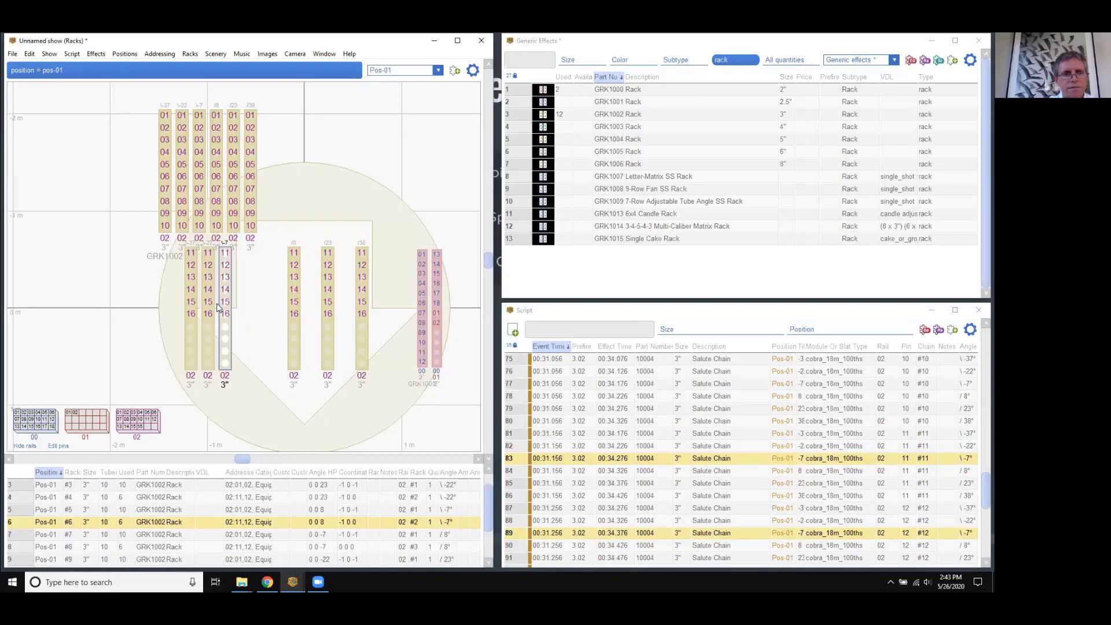
drag(293, 304, 259, 305)
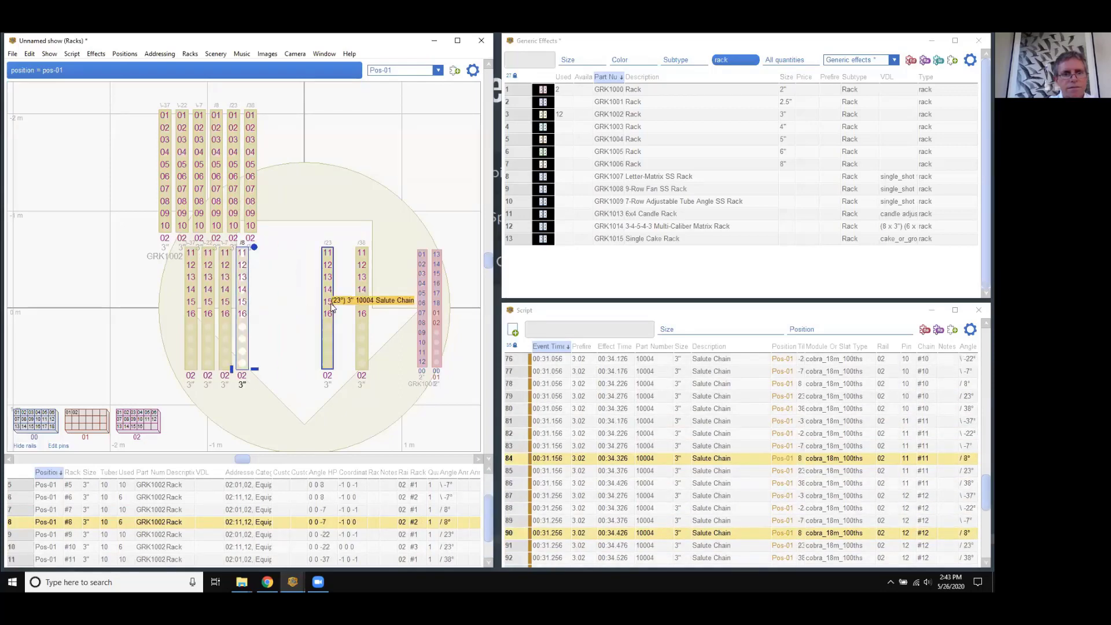
drag(329, 299, 276, 310)
drag(312, 364, 318, 389)
- Move the six racks holding pins 11 to 16 together to the right of the racks holding pins 01 to 10
click(197, 338)
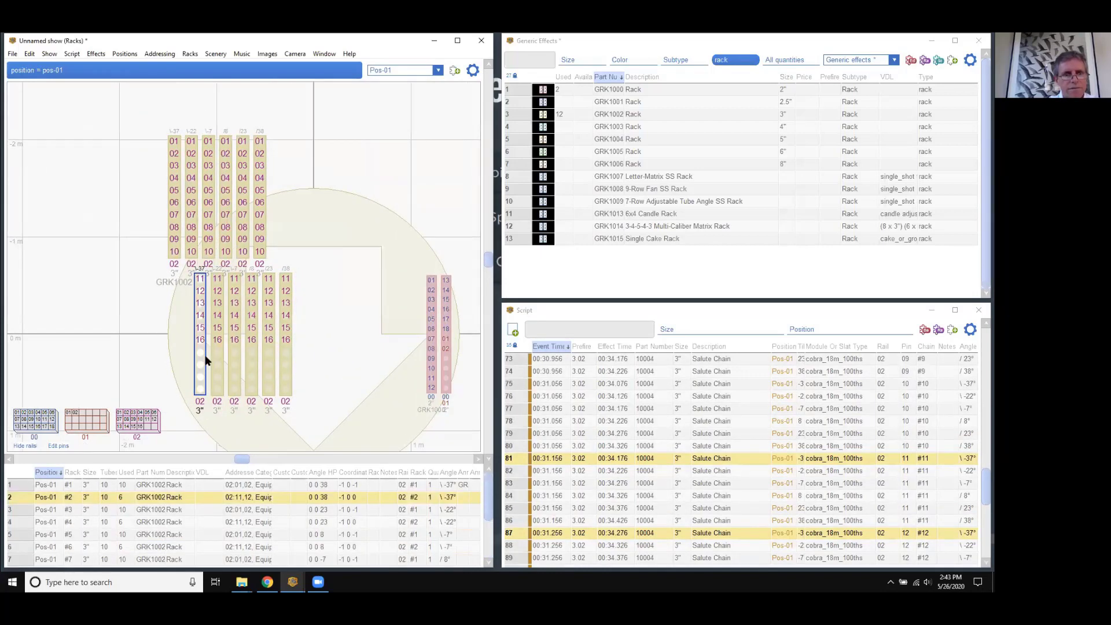
drag(164, 349, 423, 207)
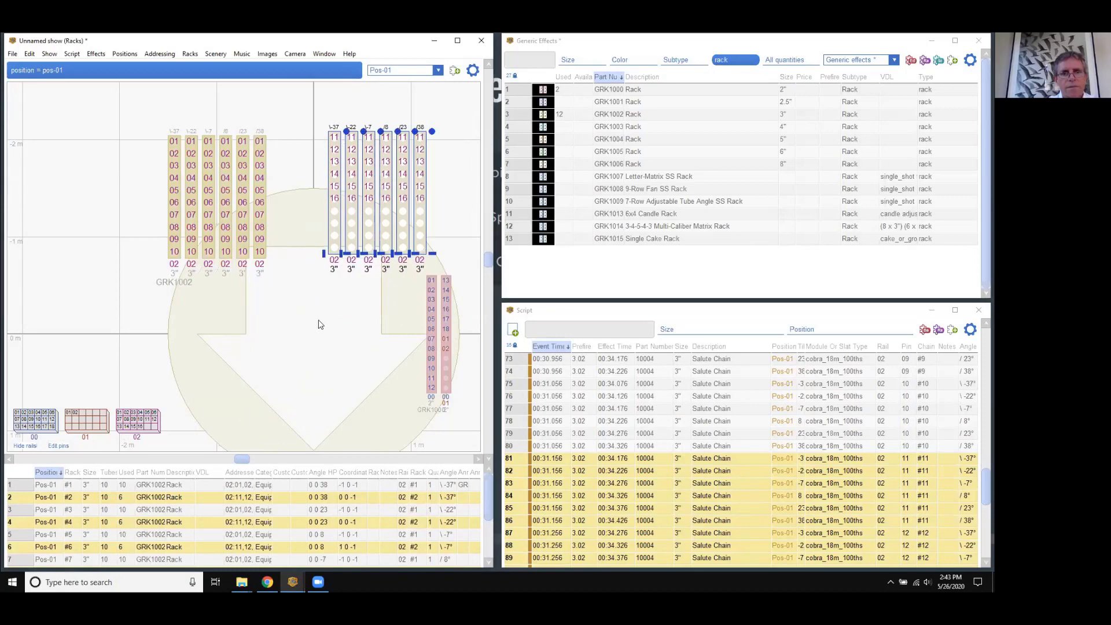
click(307, 319)
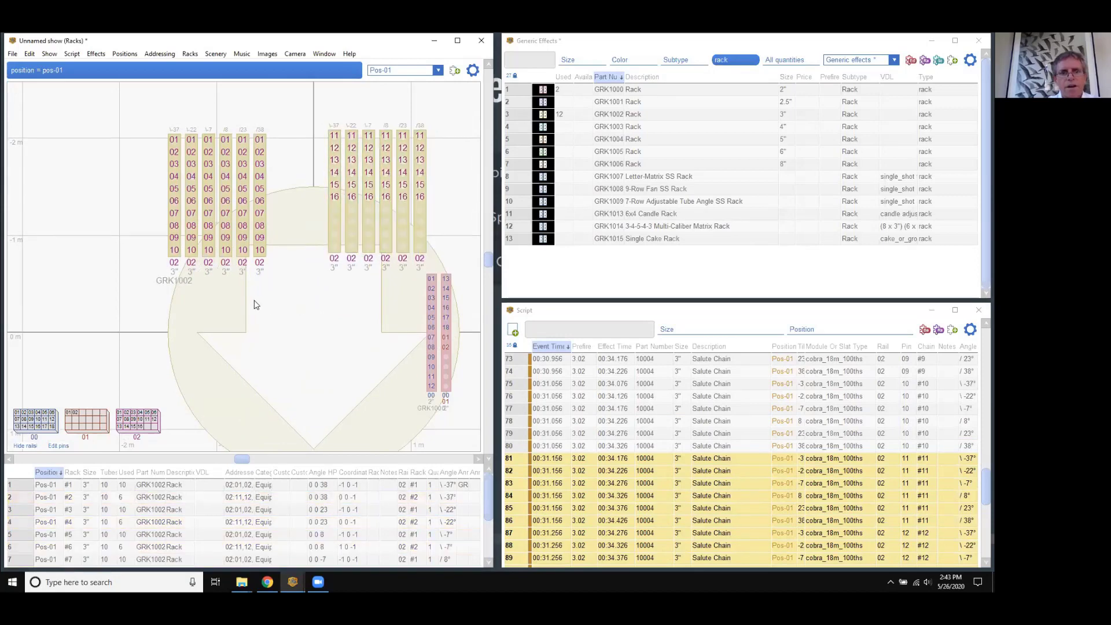
- Address the show again for Cobra with each module restricted to a single Position and Rack Cluster
click(159, 54)
click(160, 76)
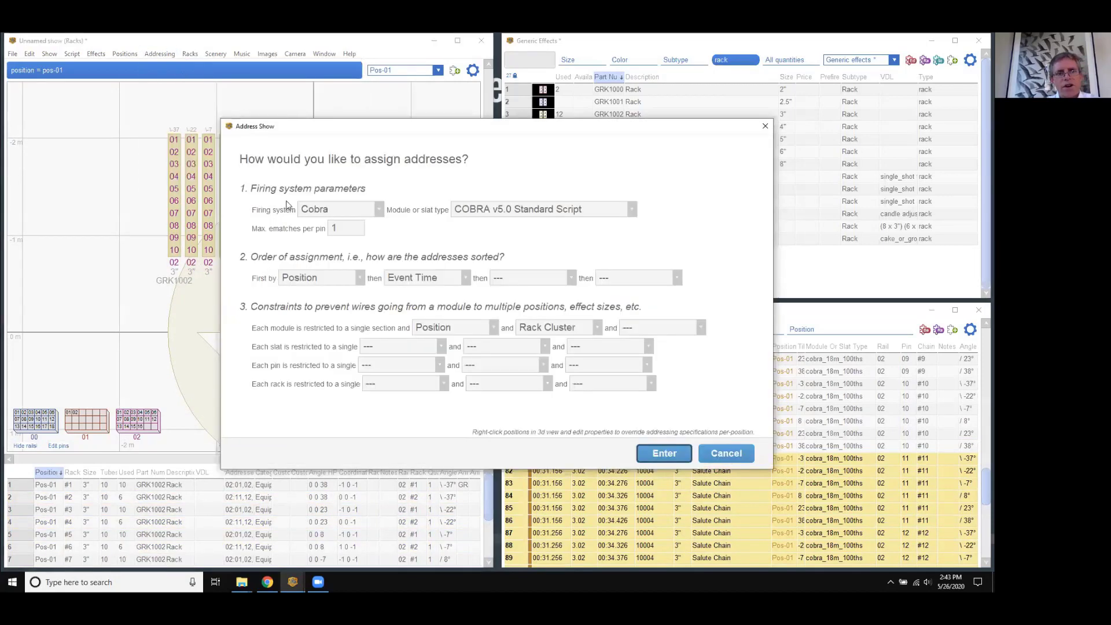
click(665, 454)
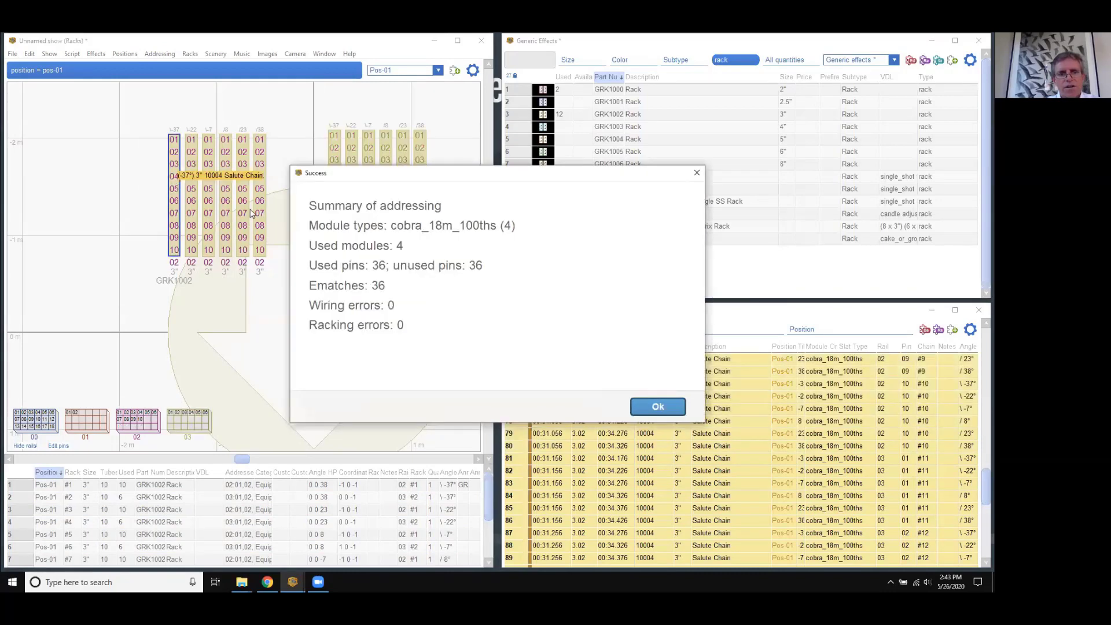
click(628, 398)
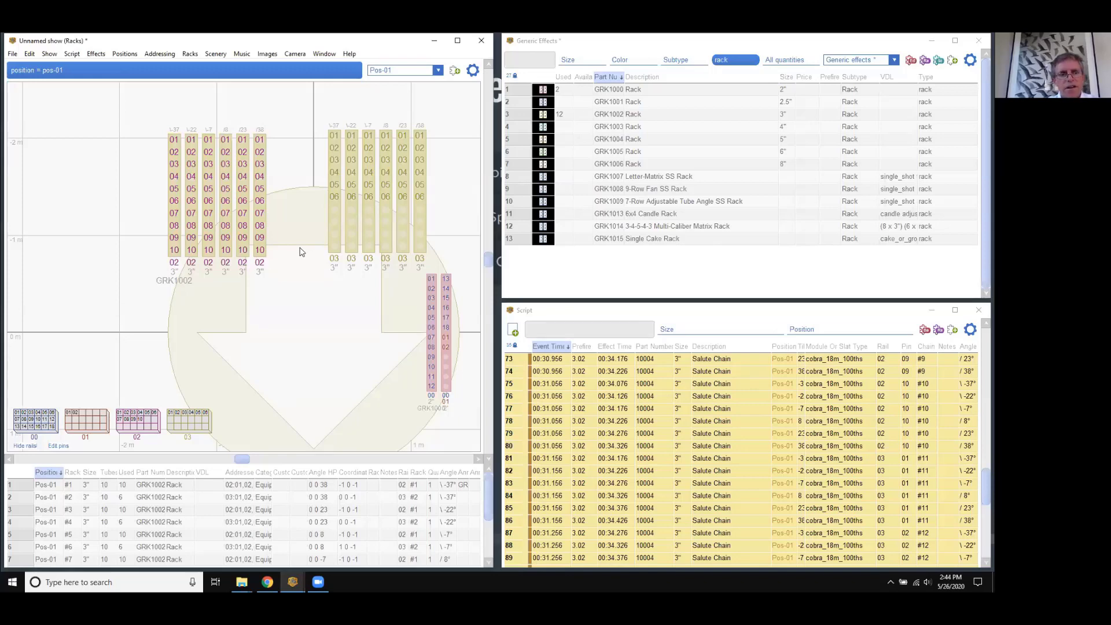
- Address the show again for Cobra with each pin also restricted to a single Rack Cluster
click(152, 54)
click(186, 66)
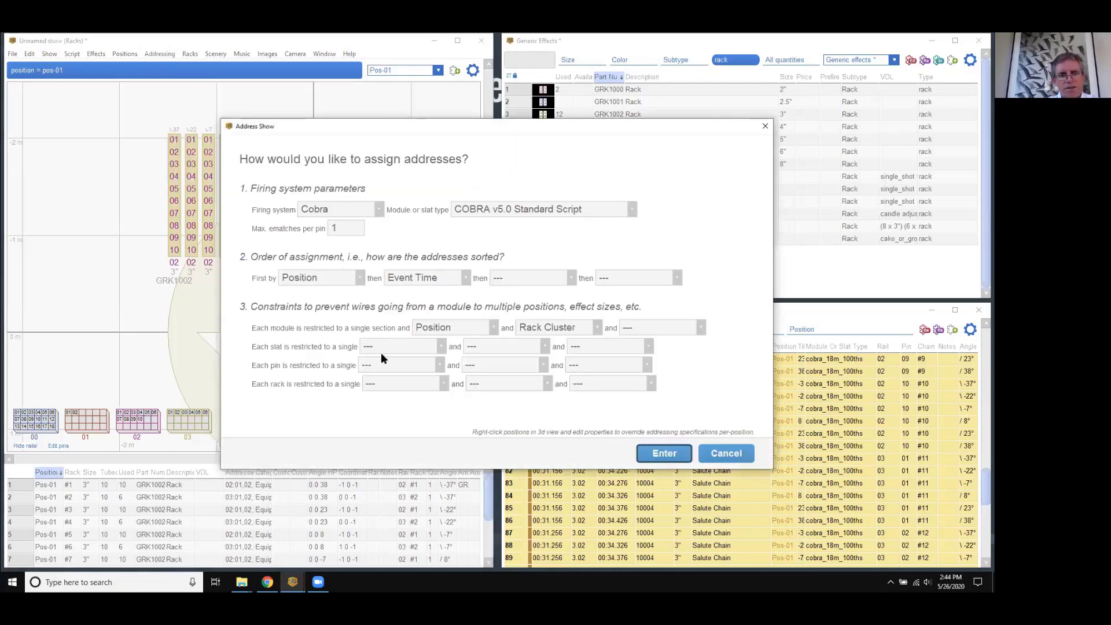
click(378, 368)
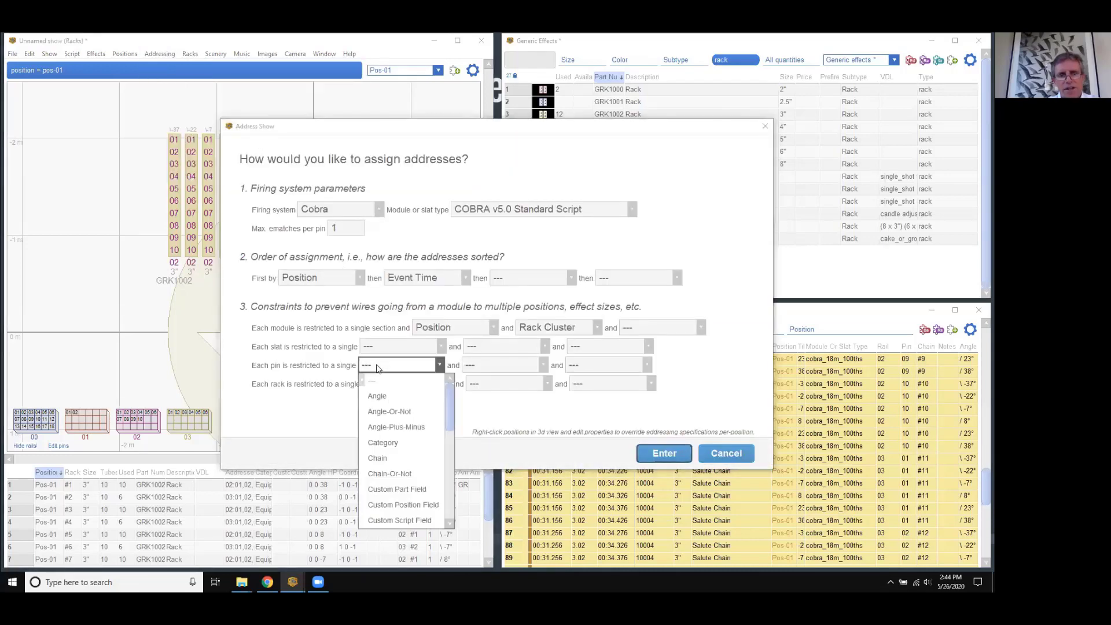
drag(445, 408, 447, 478)
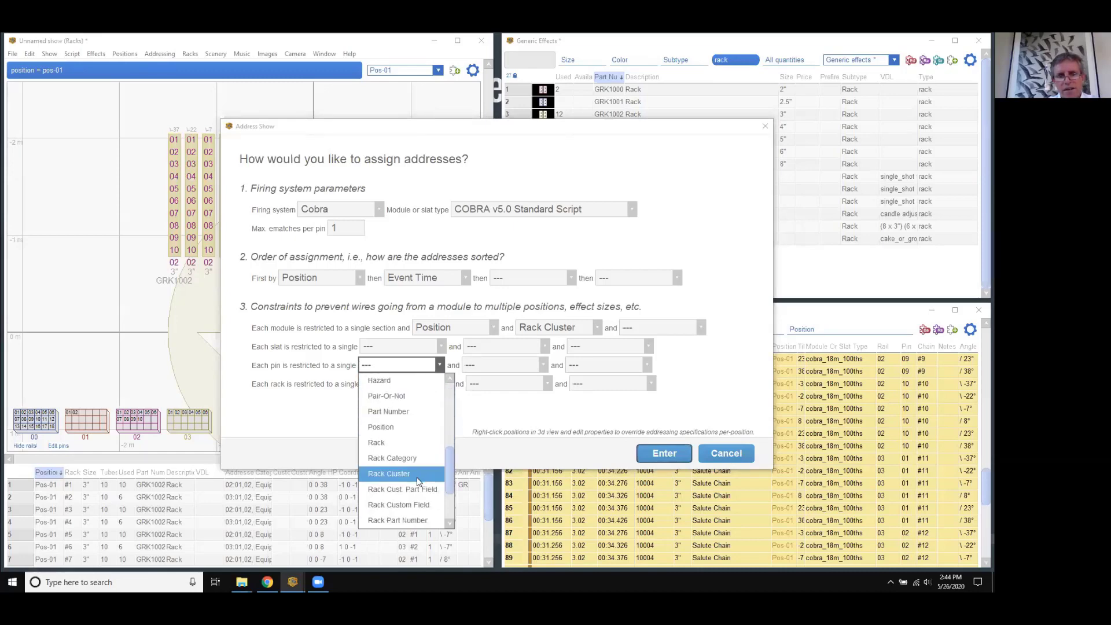
click(394, 472)
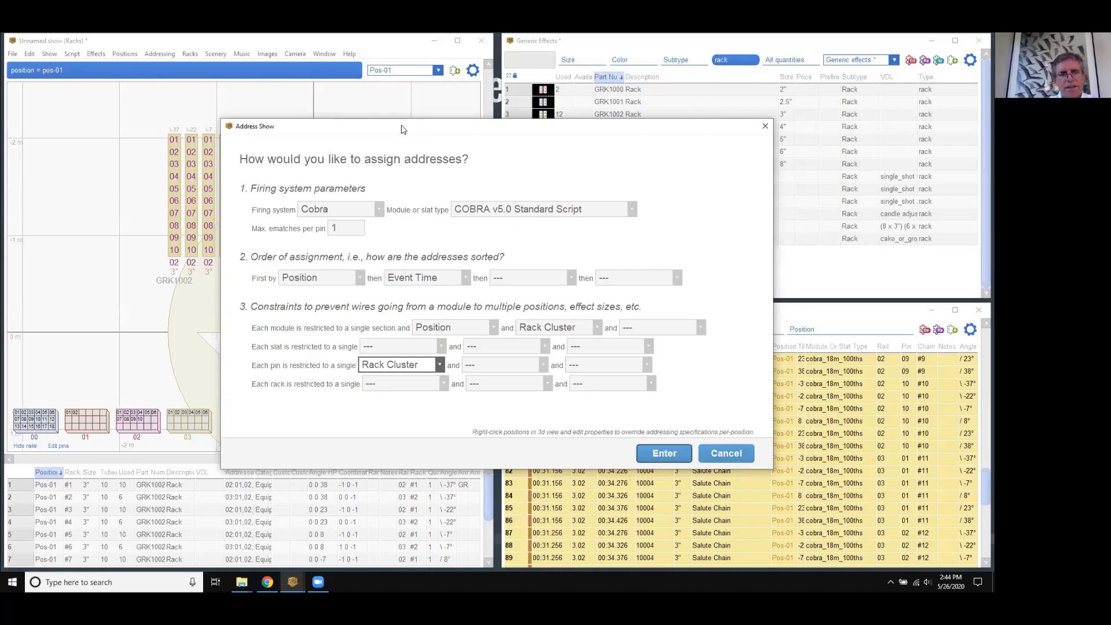
drag(404, 128, 477, 234)
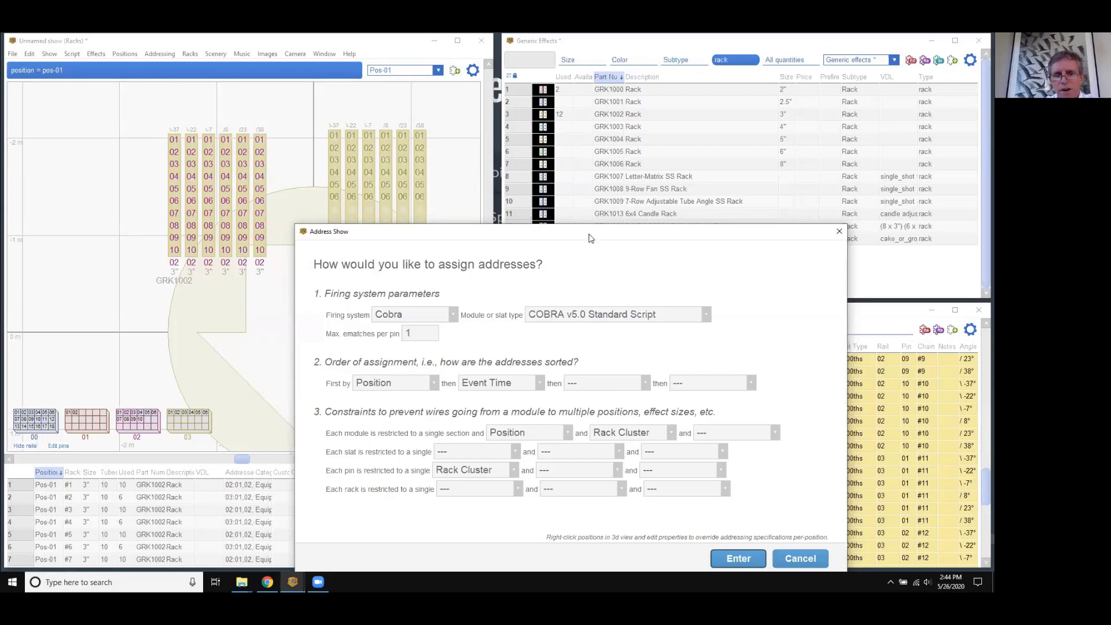
drag(590, 238, 543, 112)
click(691, 436)
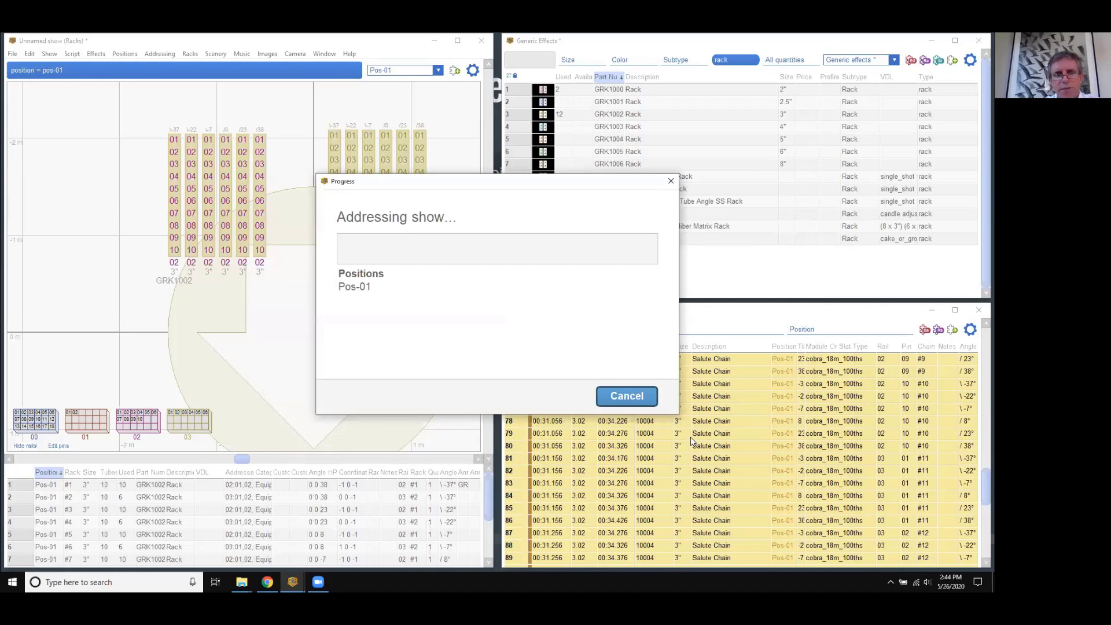
click(659, 405)
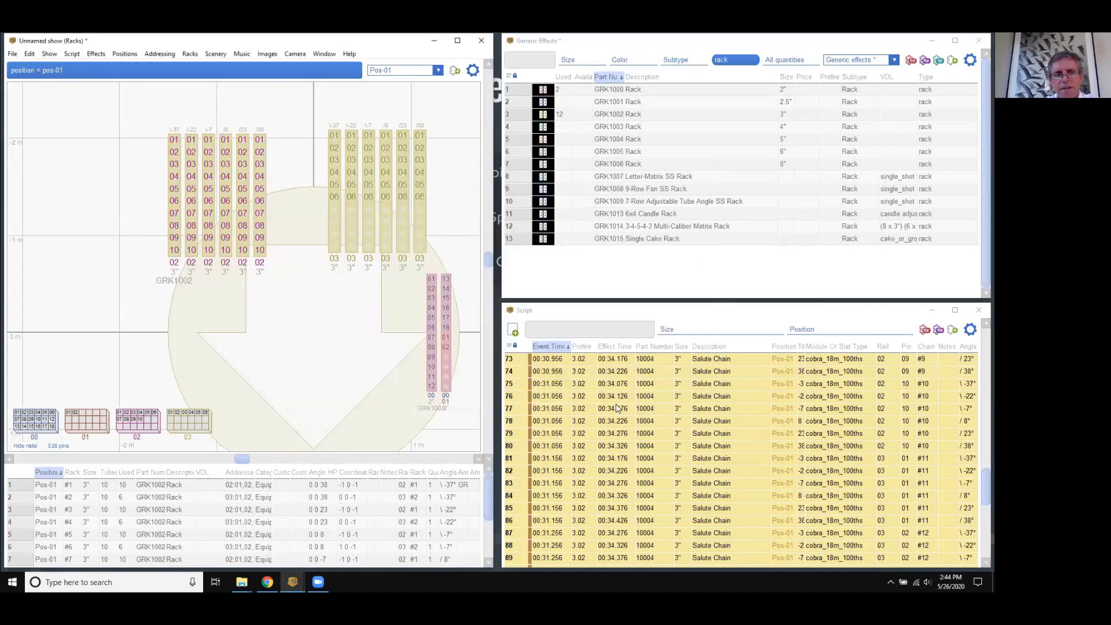
- Separate the -37° rack holding module 02 pins 01 to 10 from its row and address the show again with the same constraints
drag(172, 207, 101, 207)
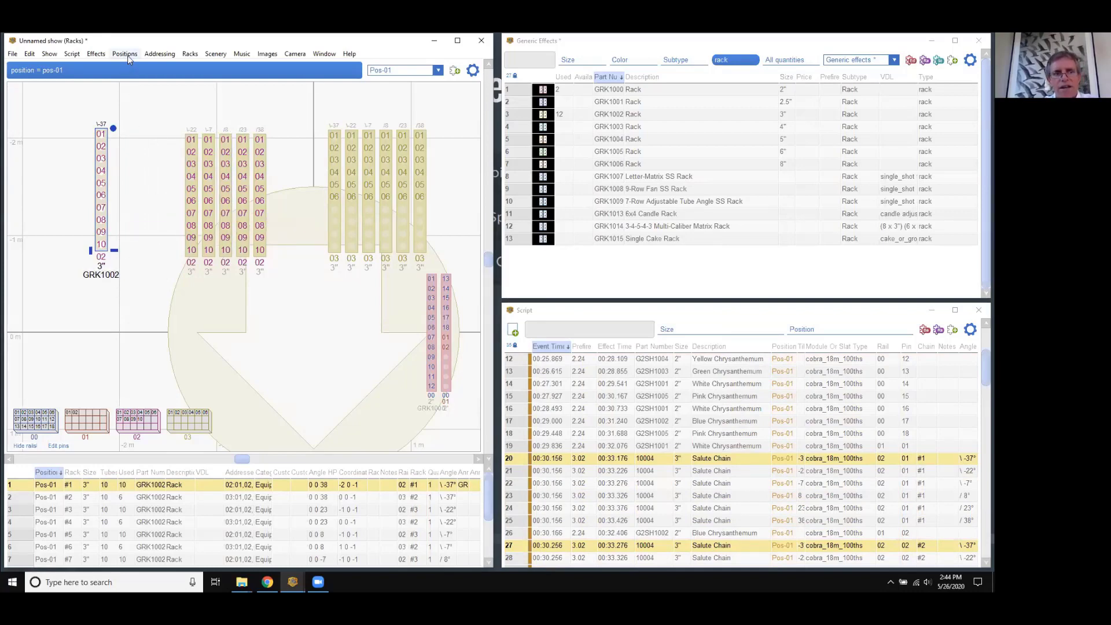
click(159, 54)
click(165, 65)
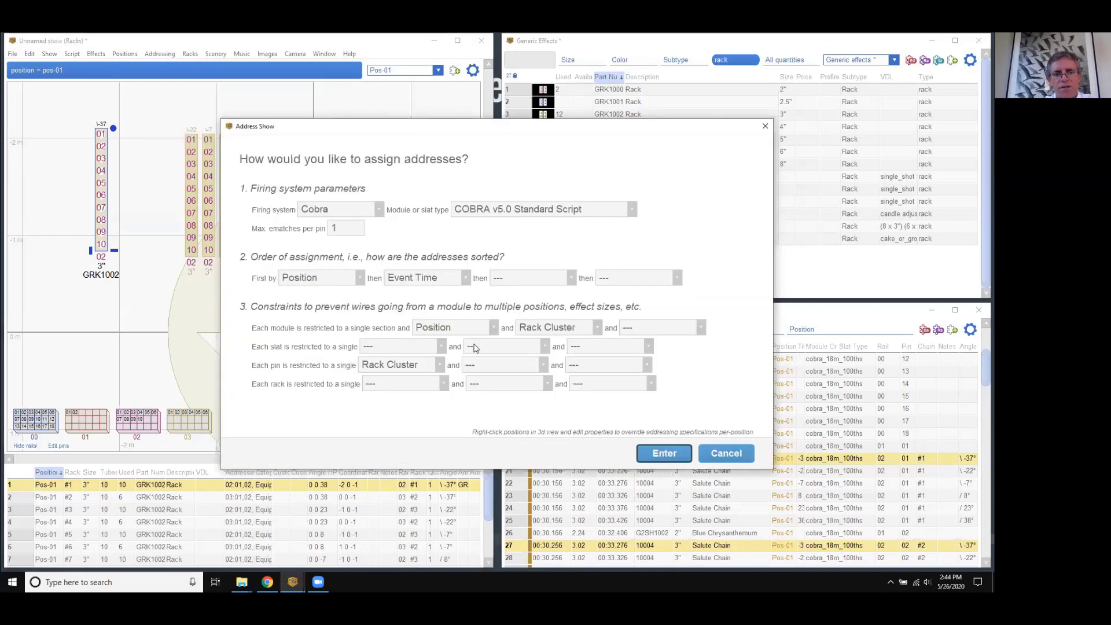
click(644, 451)
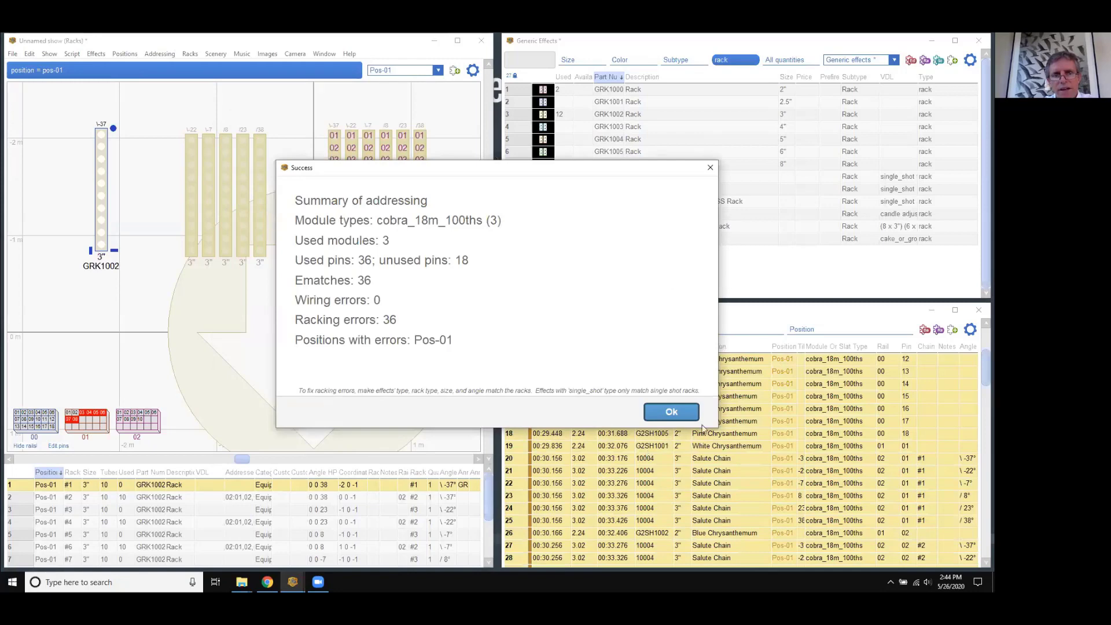
click(683, 423)
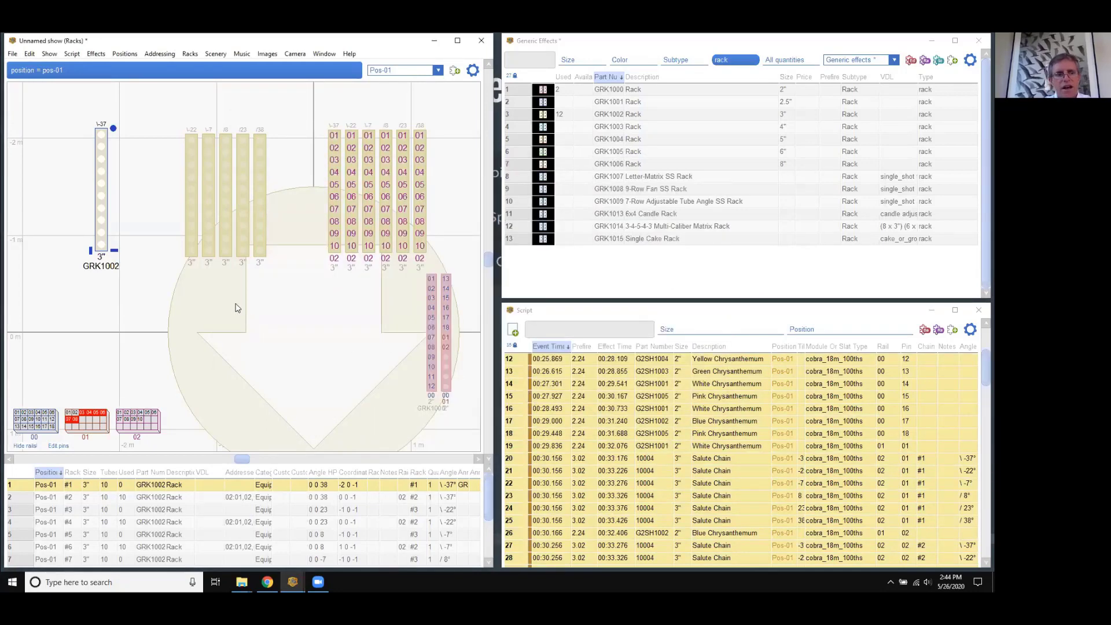
click(159, 53)
click(174, 65)
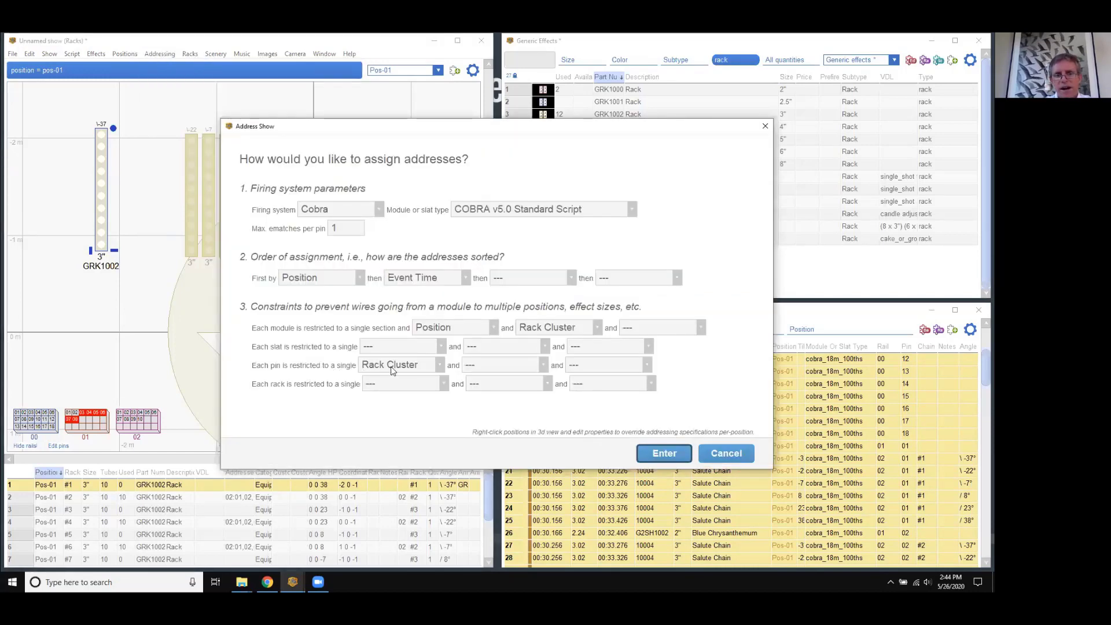
drag(426, 131, 416, 212)
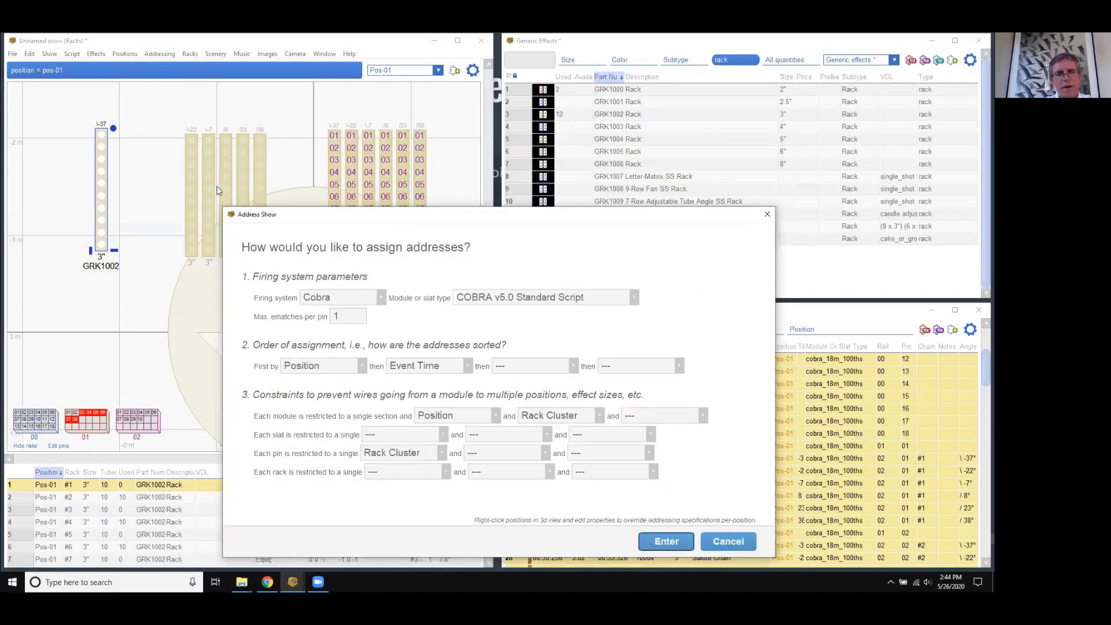
click(723, 540)
- Move the separated -37° 3" rack back beside its row of five and address the show again with the same constraints
drag(101, 223, 174, 222)
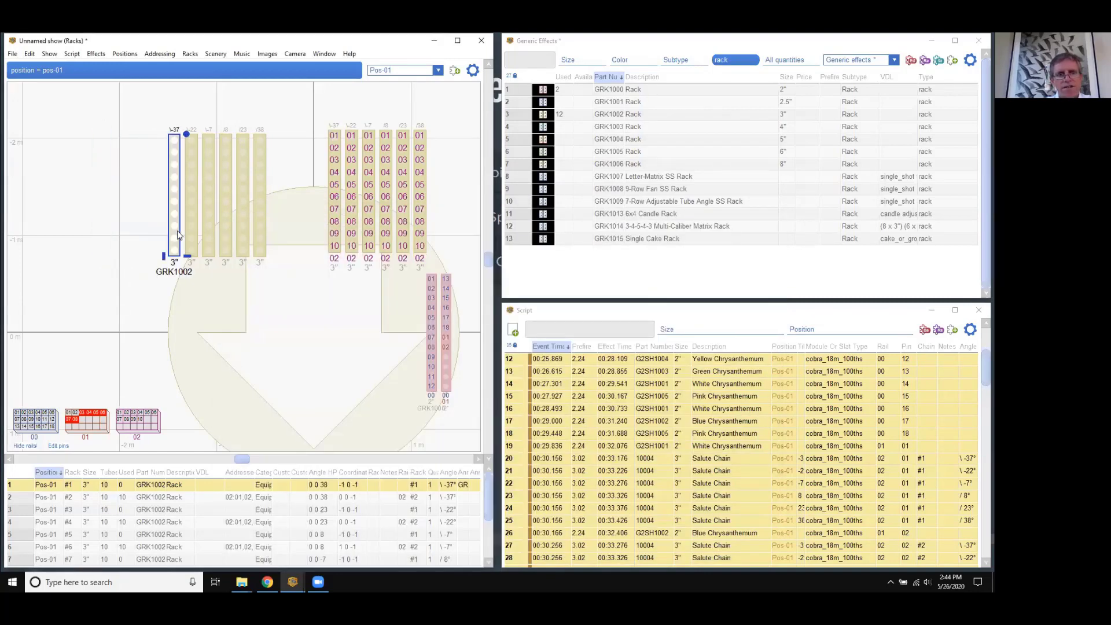
click(160, 54)
click(174, 66)
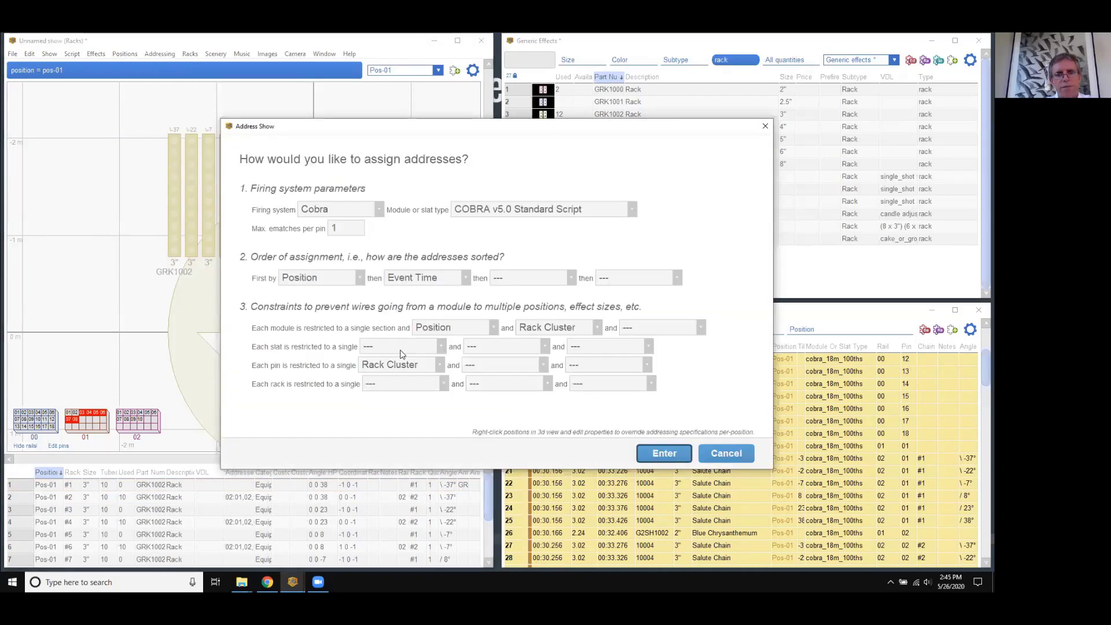
click(663, 454)
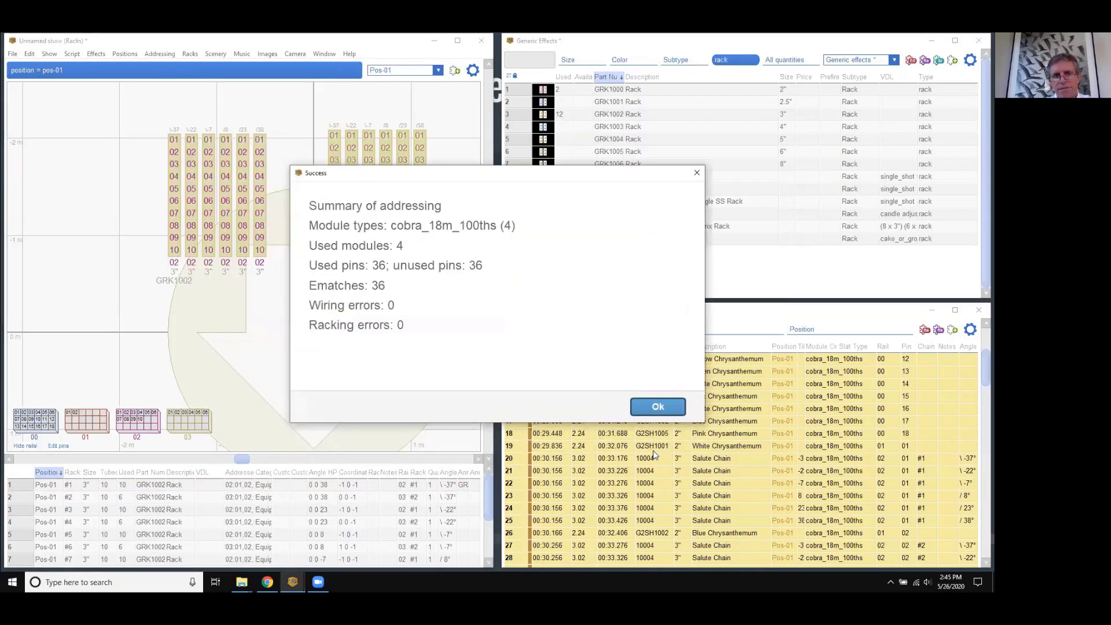
click(656, 408)
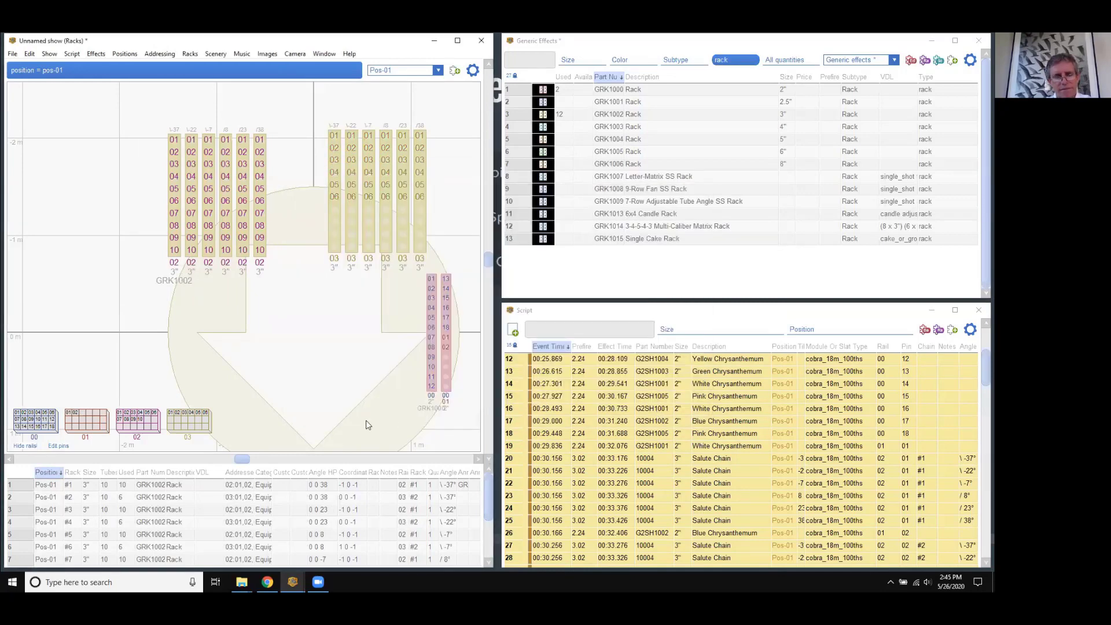
- Switch to the PTC 2020 Google Slides presentation in Chrome
key(alt+Tab)
key(alt+Tab)
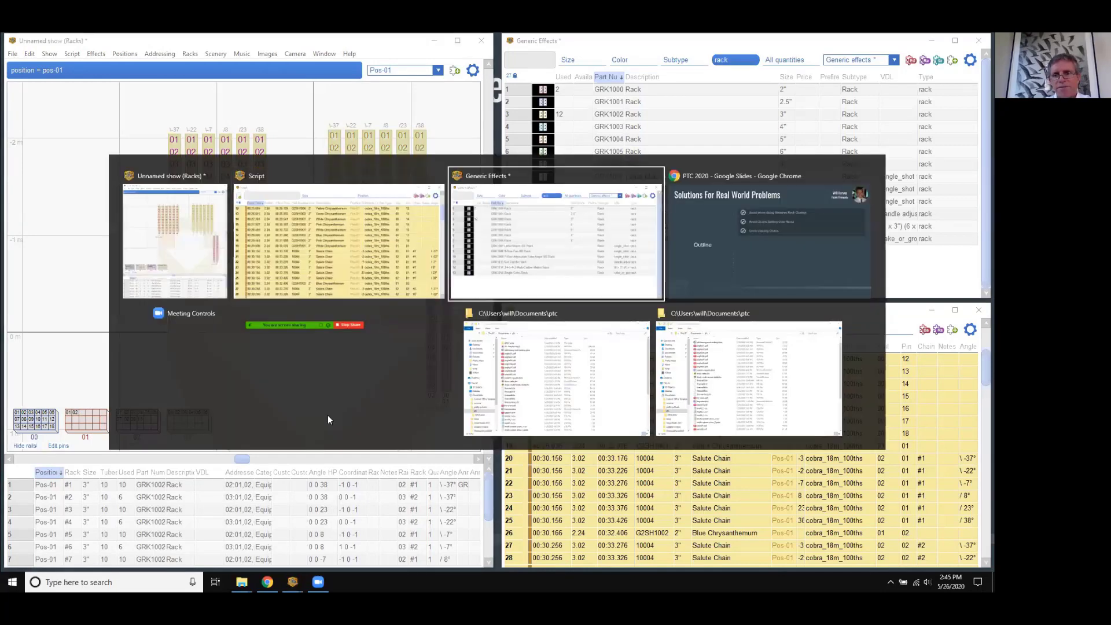
key(alt+Tab)
key(alt+Tab)
key(alt+Tab)
key(alt+Tab)
key(alt+Tab)
key(alt+Tab)
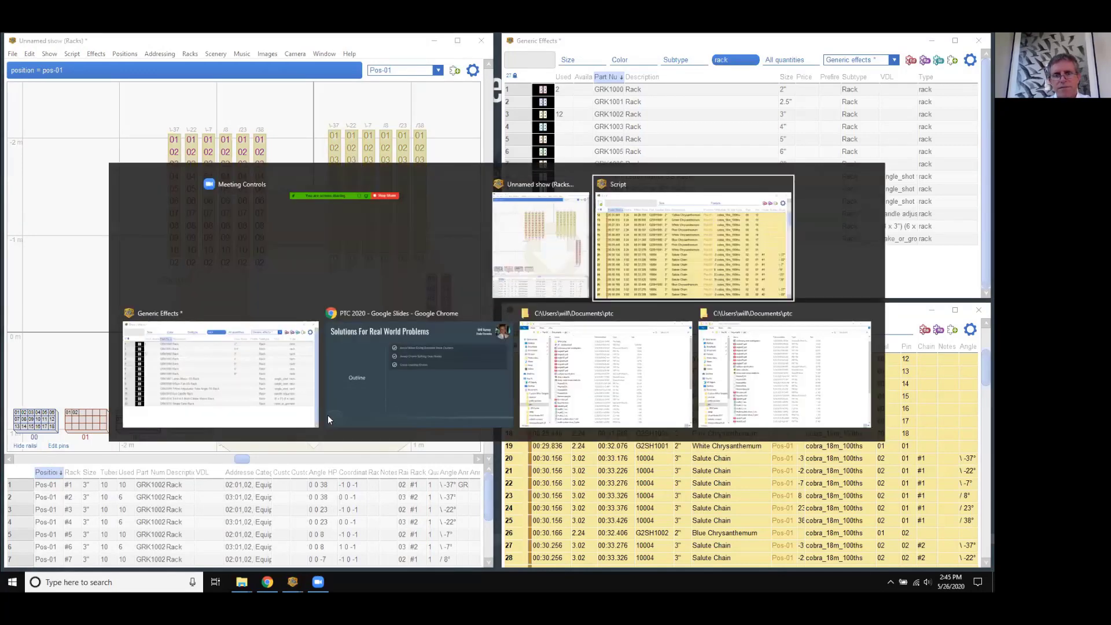
key(alt+Tab)
key(alt+Tab)
key(alt+Tab)
key(alt+Tab)
key(alt+Tab)
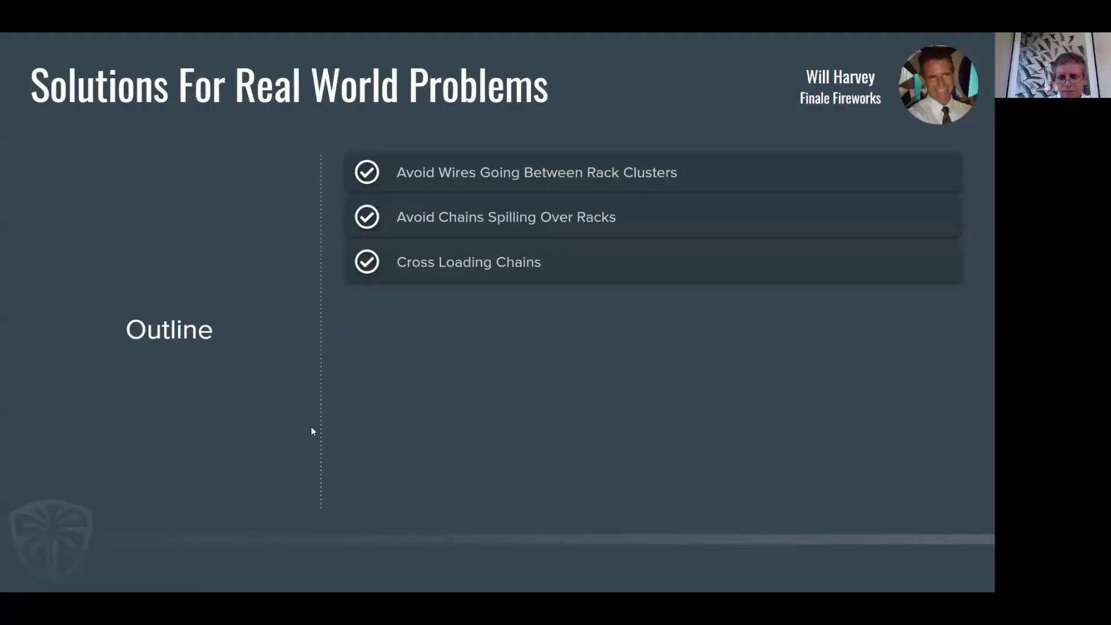
key(Right)
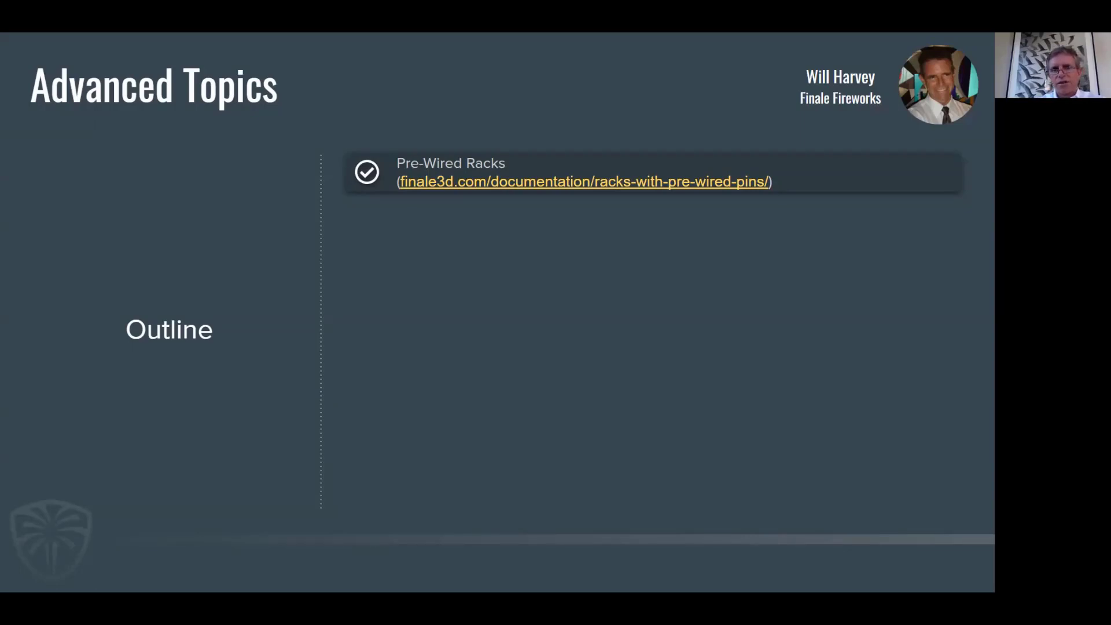
key(Right)
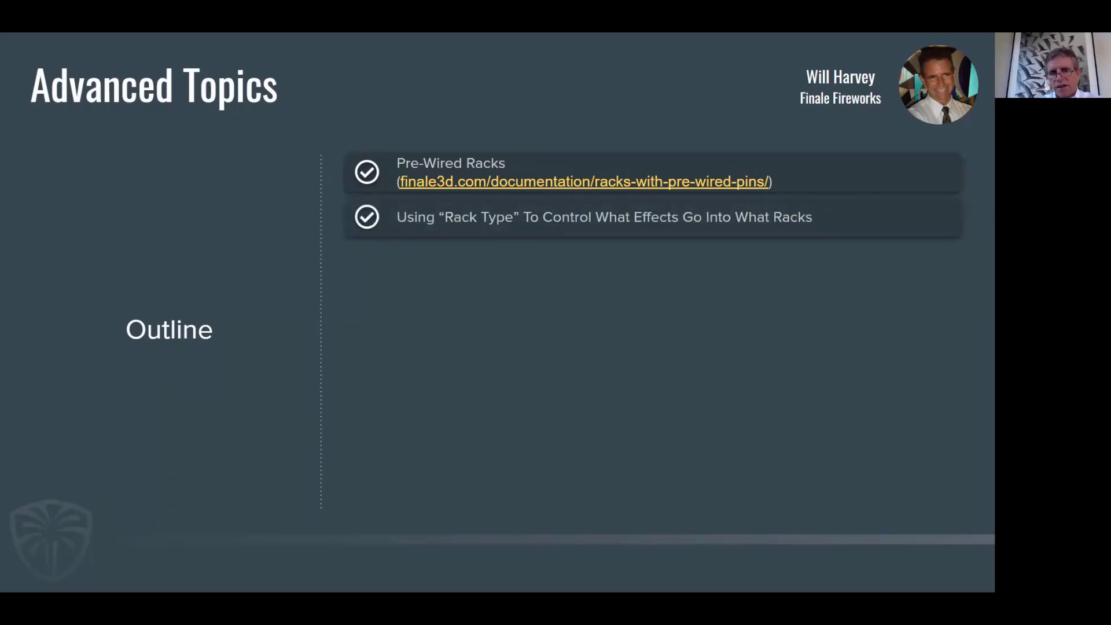
key(Right)
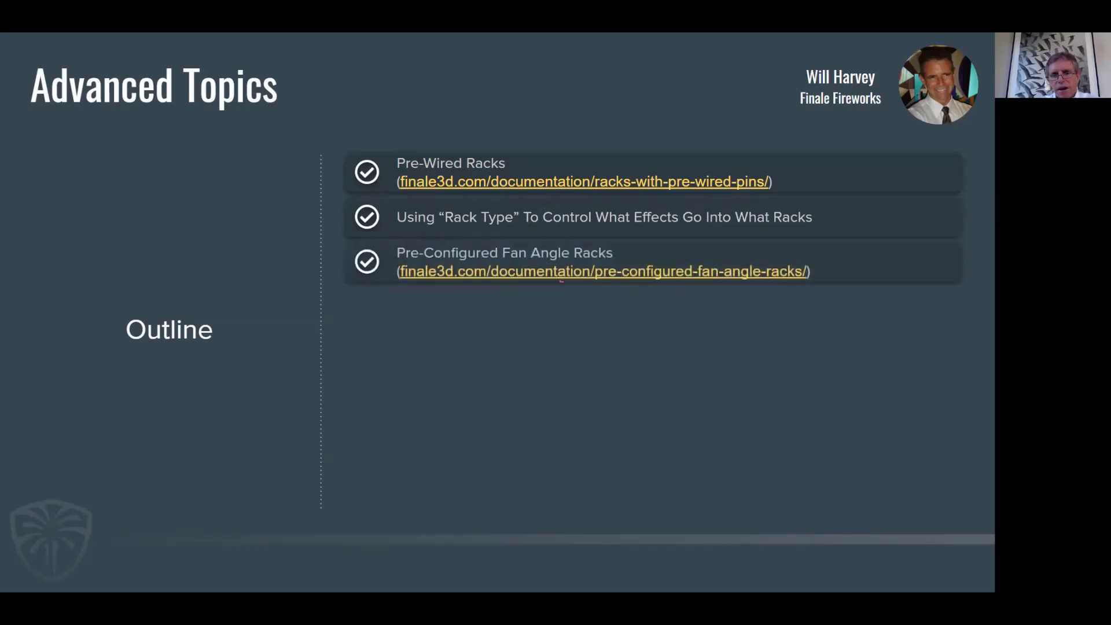
key(Right)
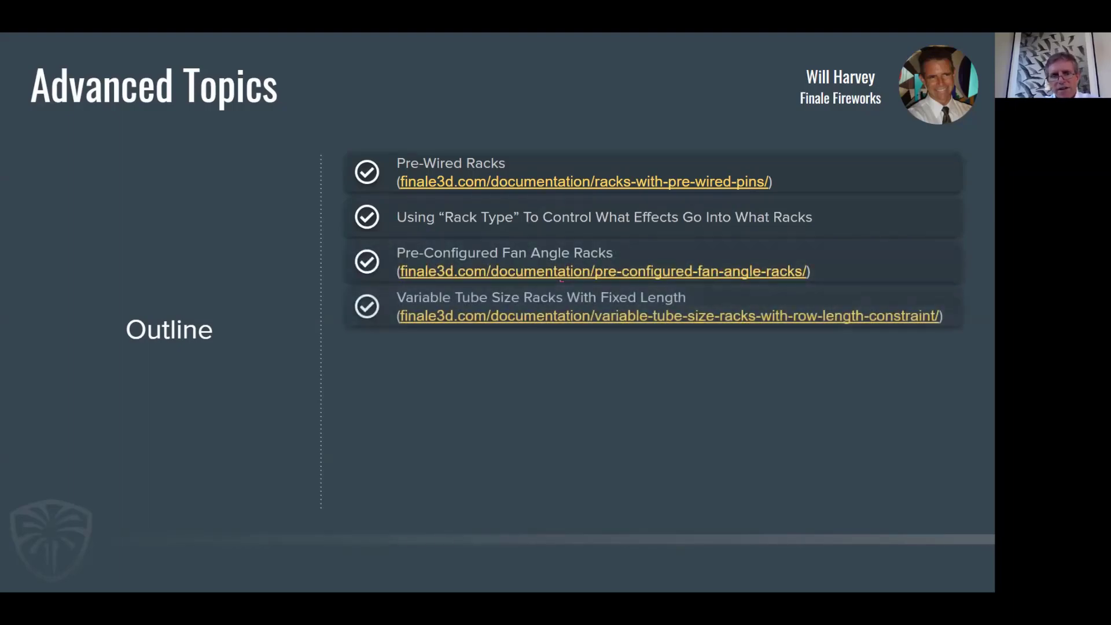
key(Right)
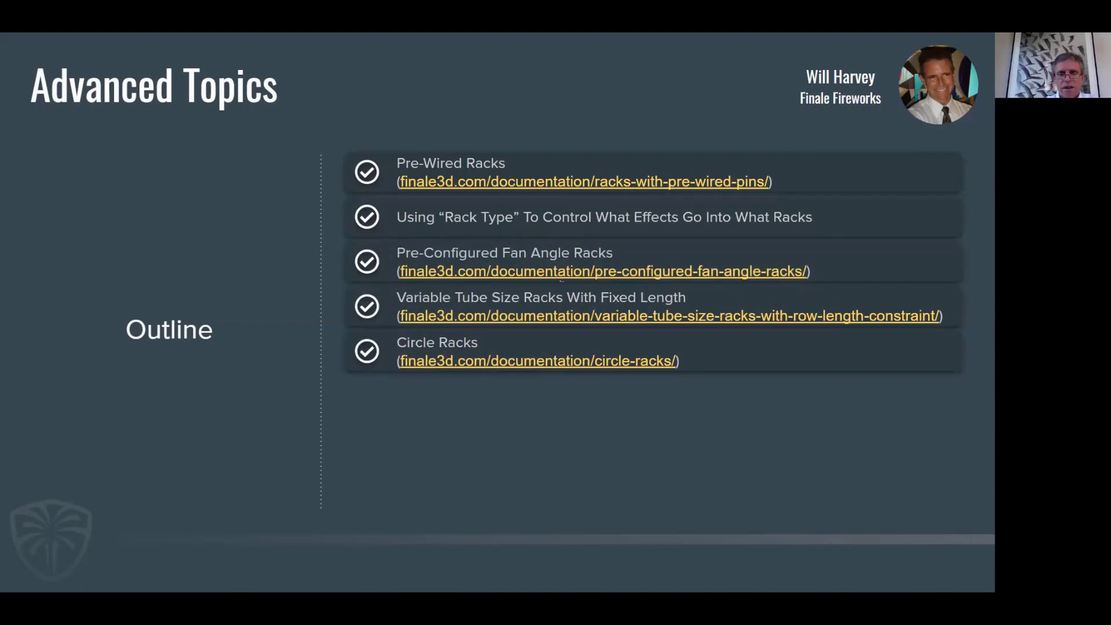
key(Right)
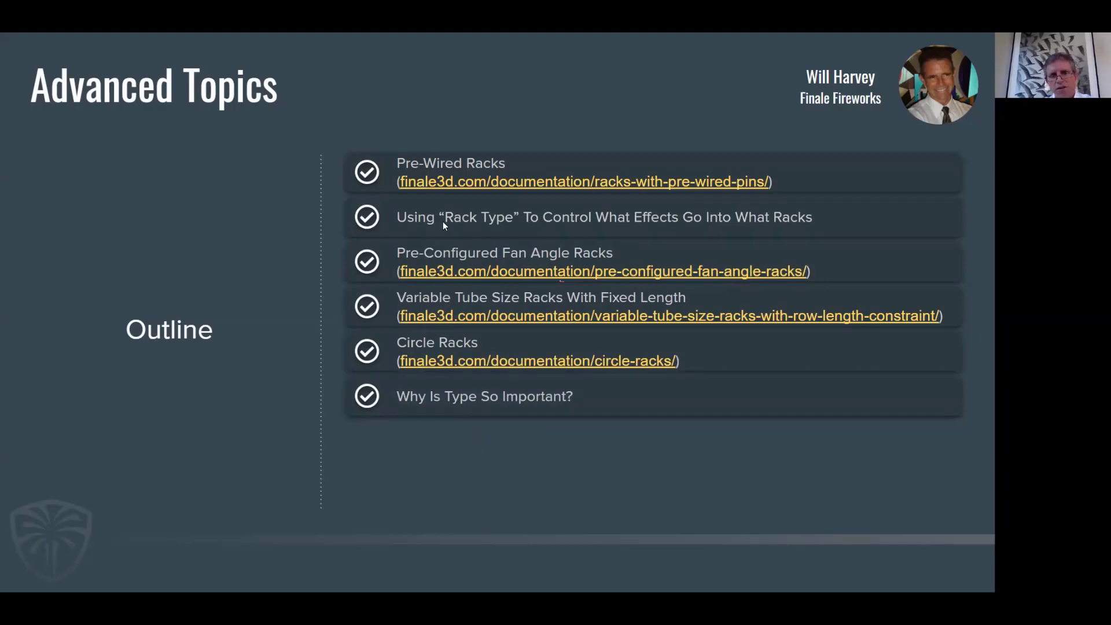
- Return to the design view of the Finale 3D show and select the first four cake effects in My Effects
key(alt+Tab)
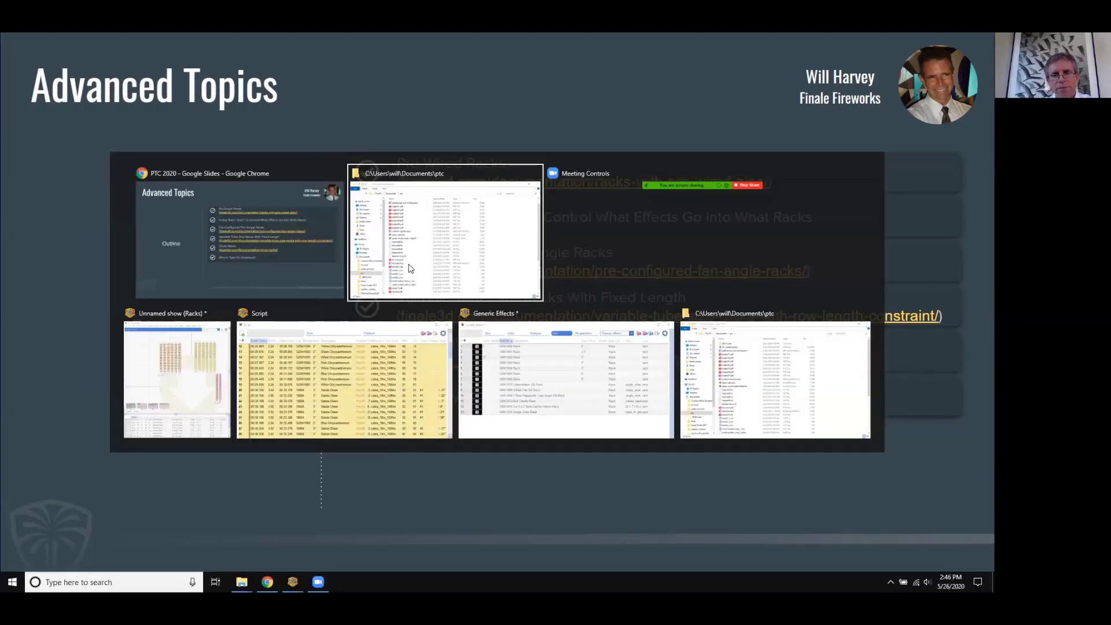
key(alt+Tab)
key(alt+Tab)
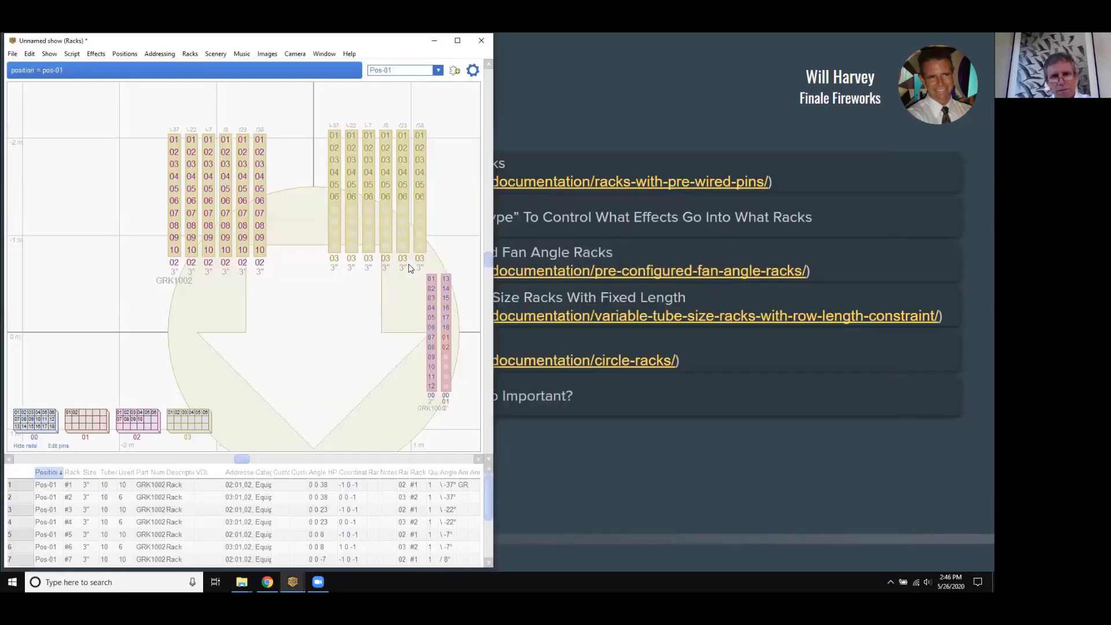
key(Escape)
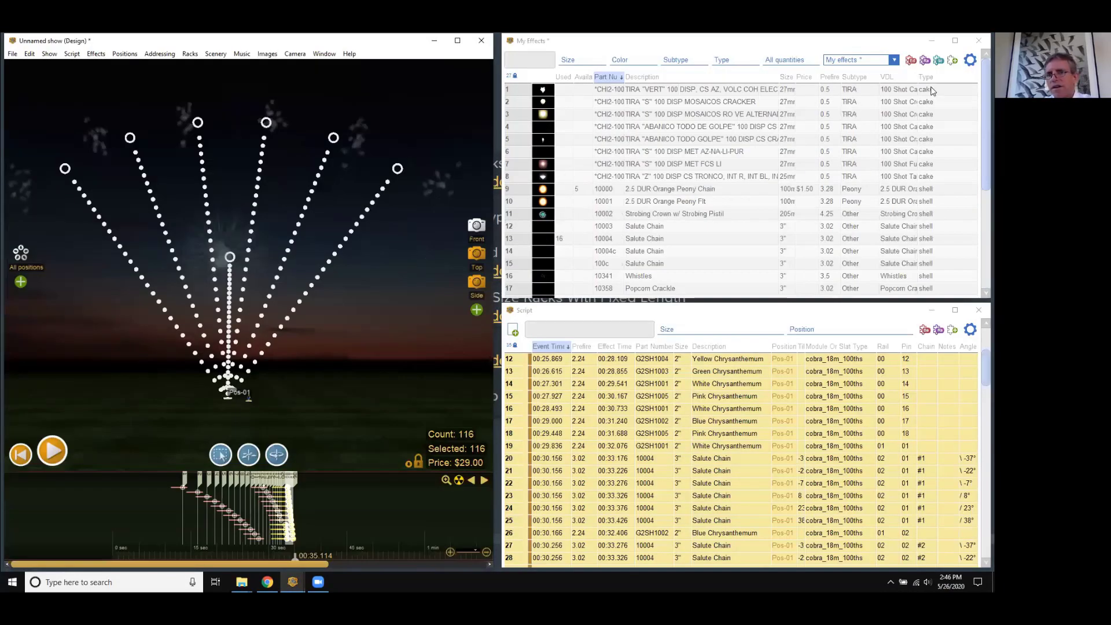
drag(931, 90, 930, 127)
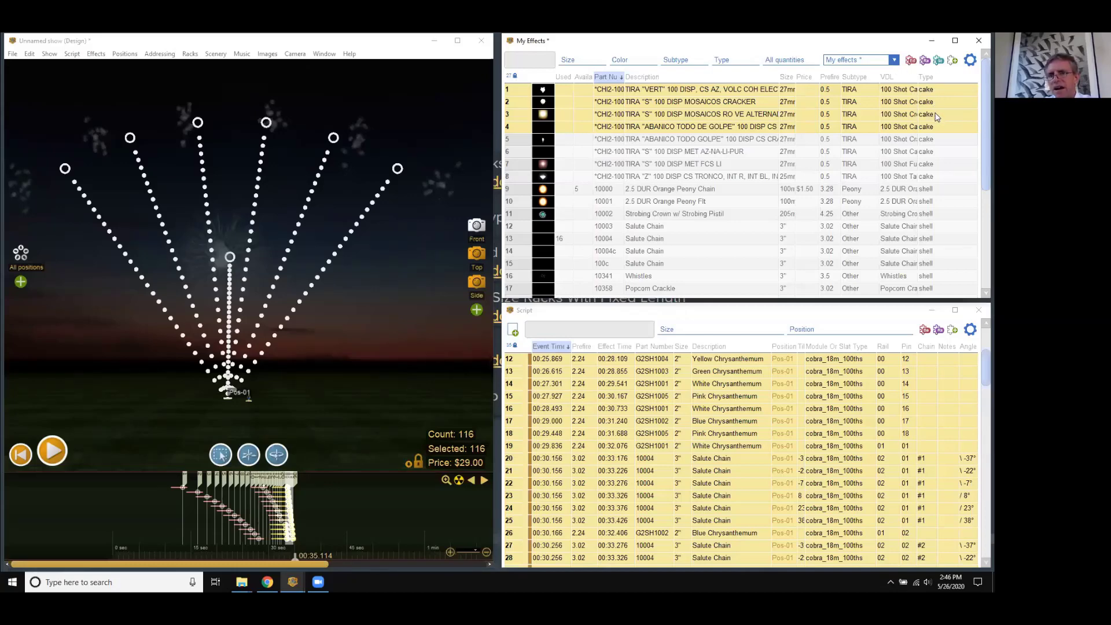
- List the generic effects, set the Red Chrysanthemum's type to single_shot, and accept adding the change to My Effects
click(877, 61)
click(875, 81)
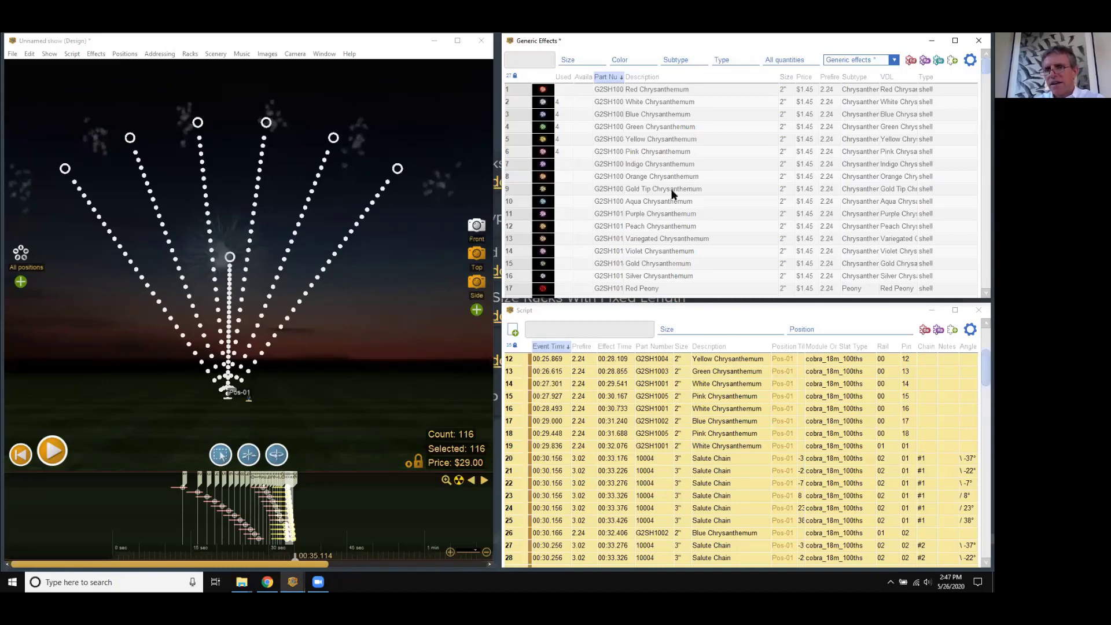
double_click(936, 92)
text(single_shot)
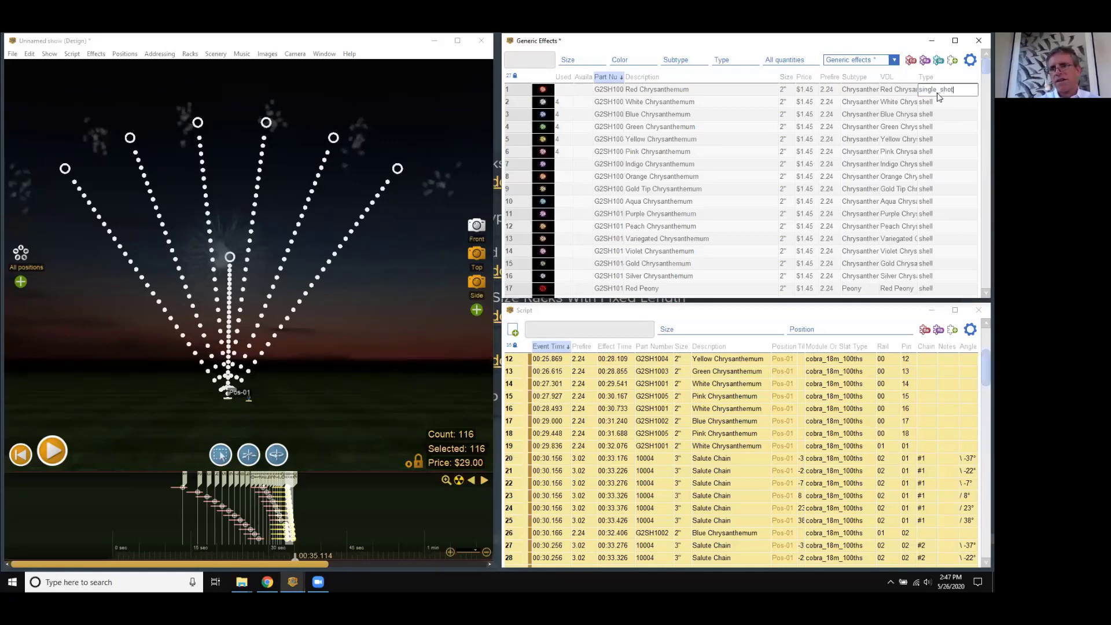
key(Return)
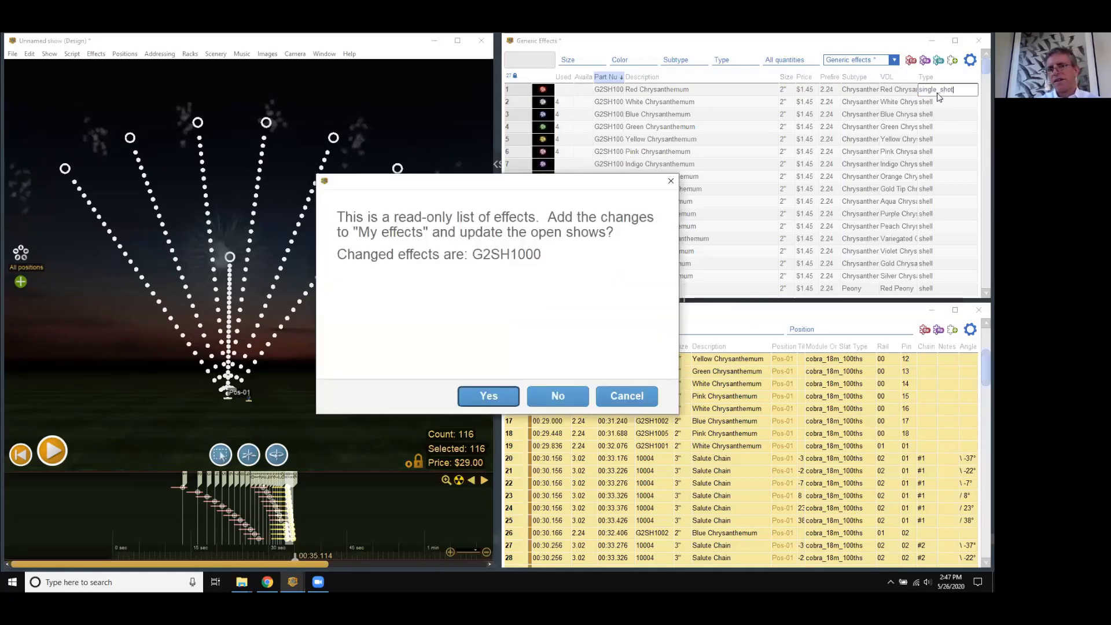
click(490, 395)
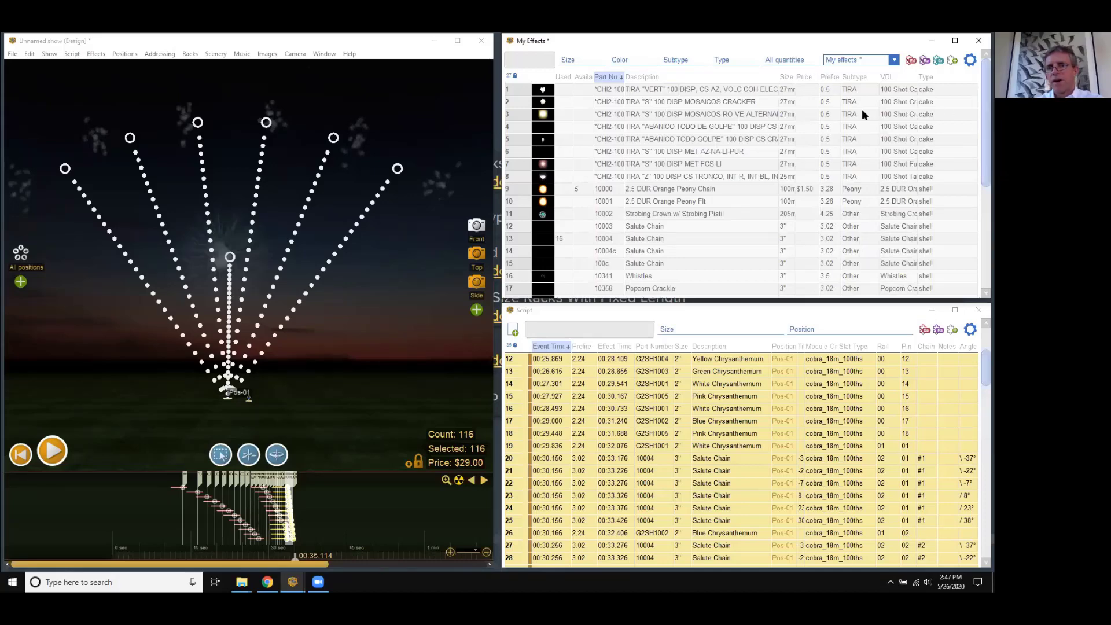
- Set the type of the first effect in My Effects, the TIRA "VERT" cake, to single_shot
double_click(930, 89)
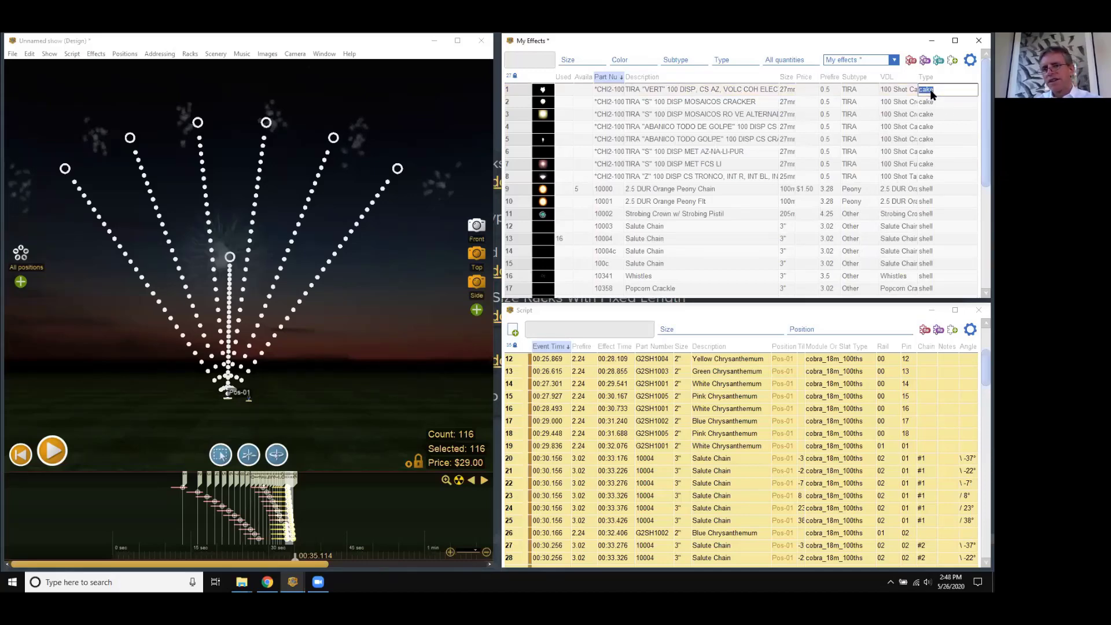
text(single)
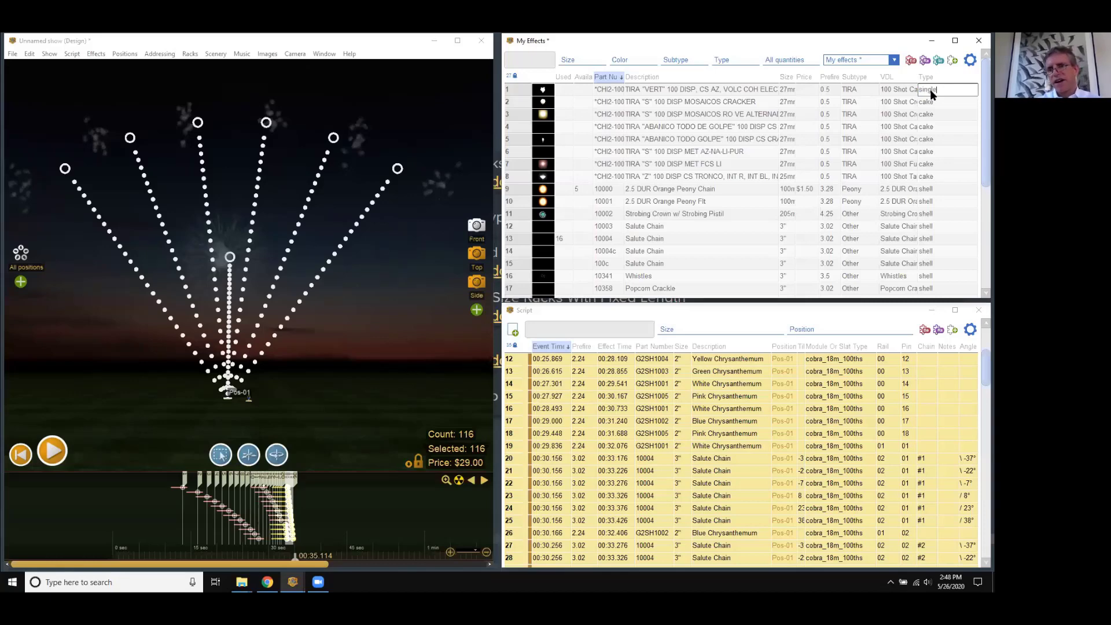
text(_shot)
key(Return)
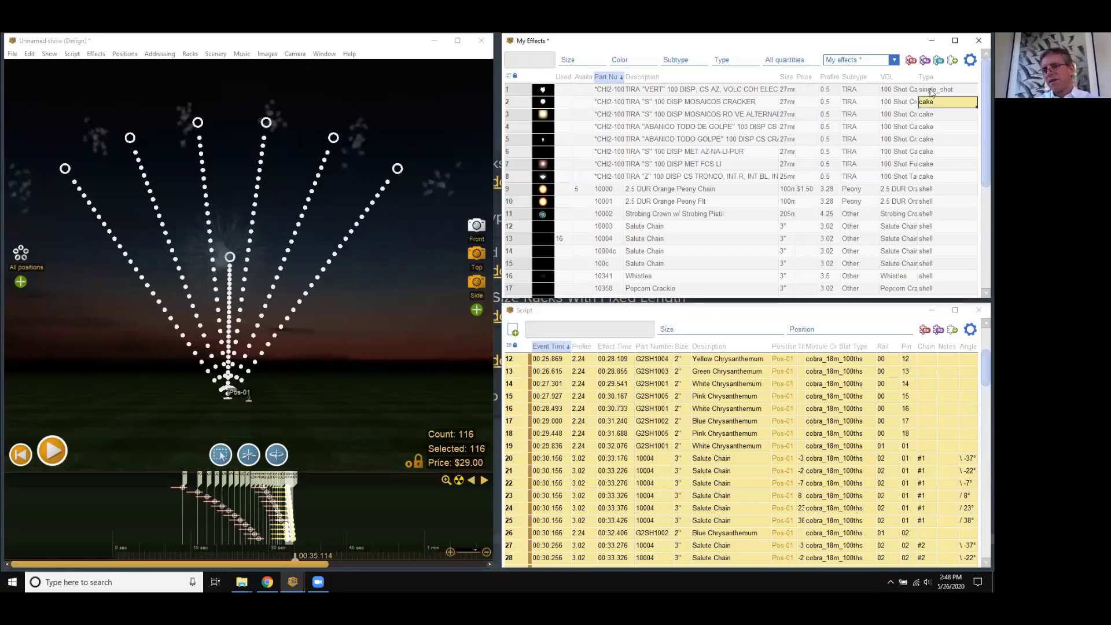
- Set the type of the first TIRA "VERT" effect to shell and select the first five effects
double_click(930, 91)
key(BackSpace)
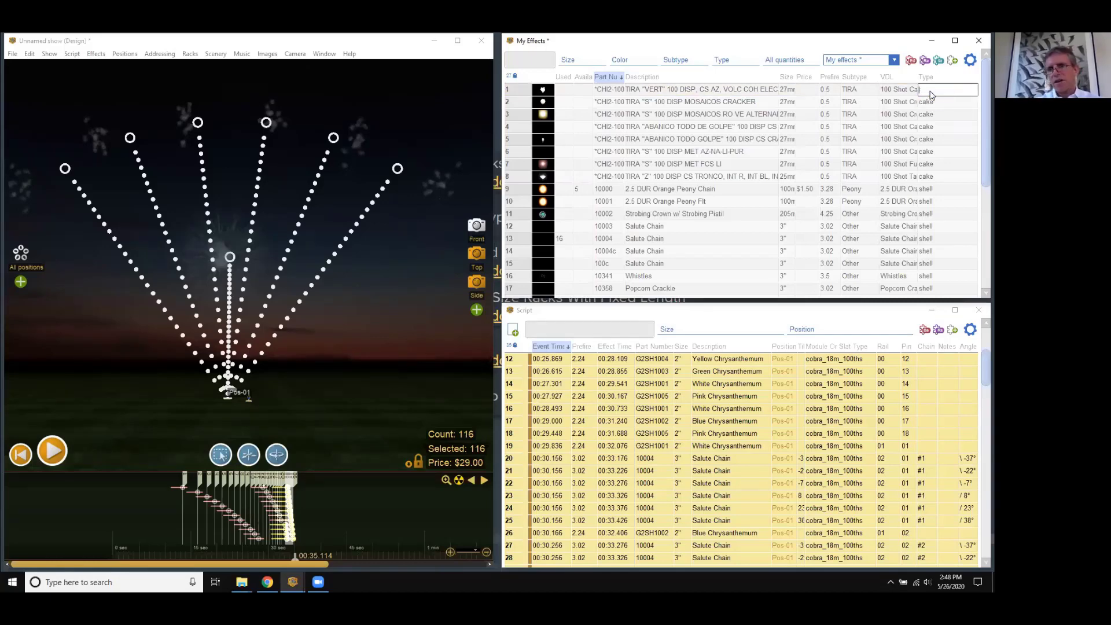
text(shell)
key(Return)
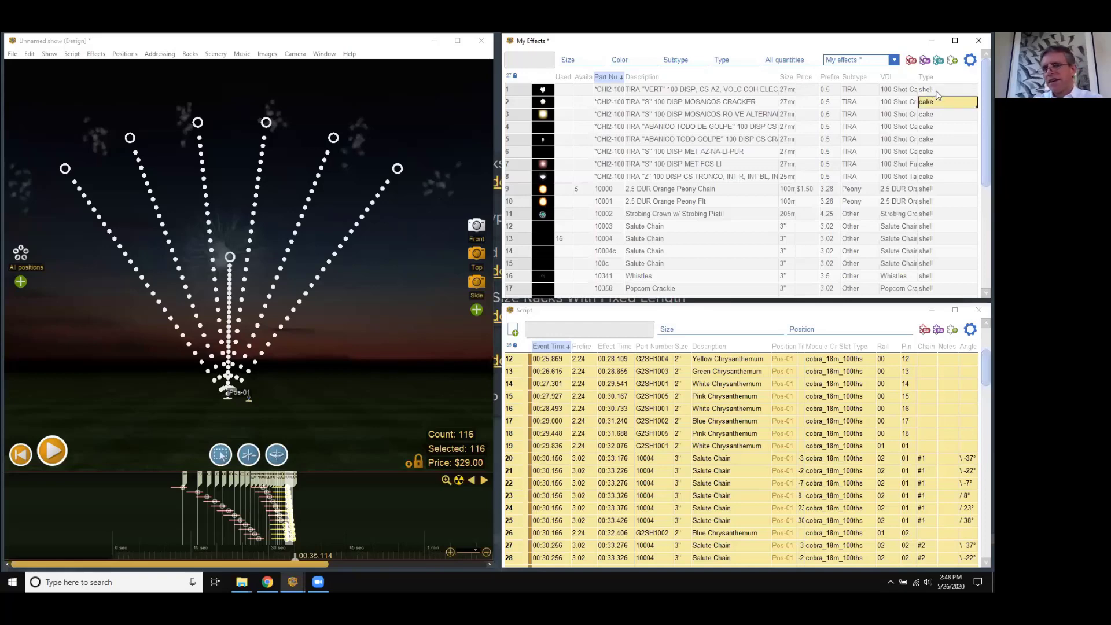
drag(937, 94, 932, 144)
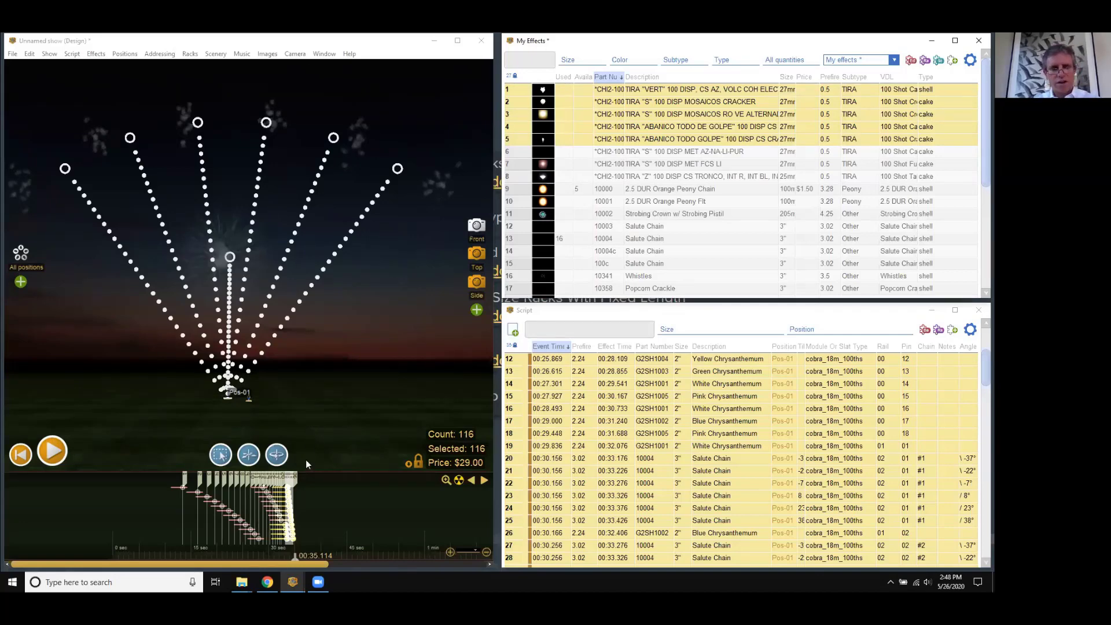
key(alt+Tab)
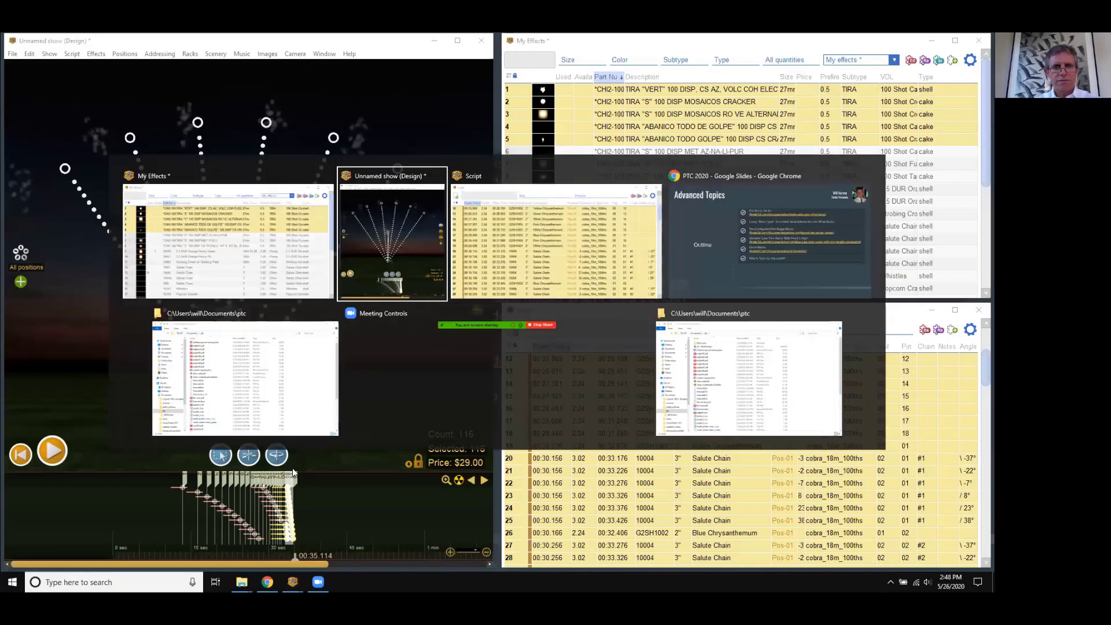
key(alt+Tab)
key(alt+Tab)
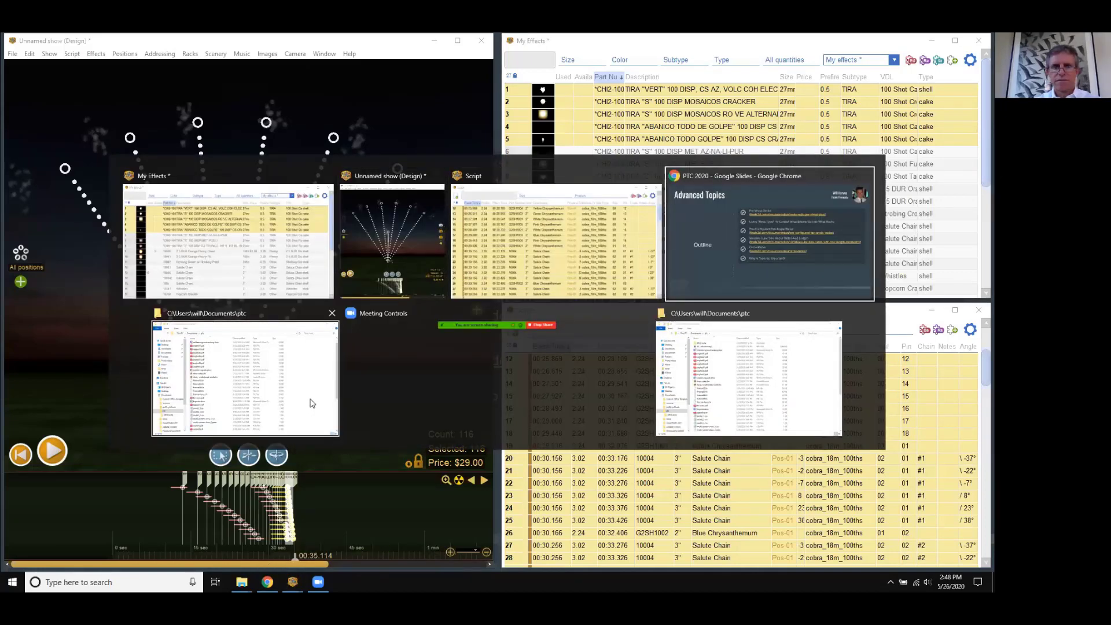
key(alt+shift+Tab)
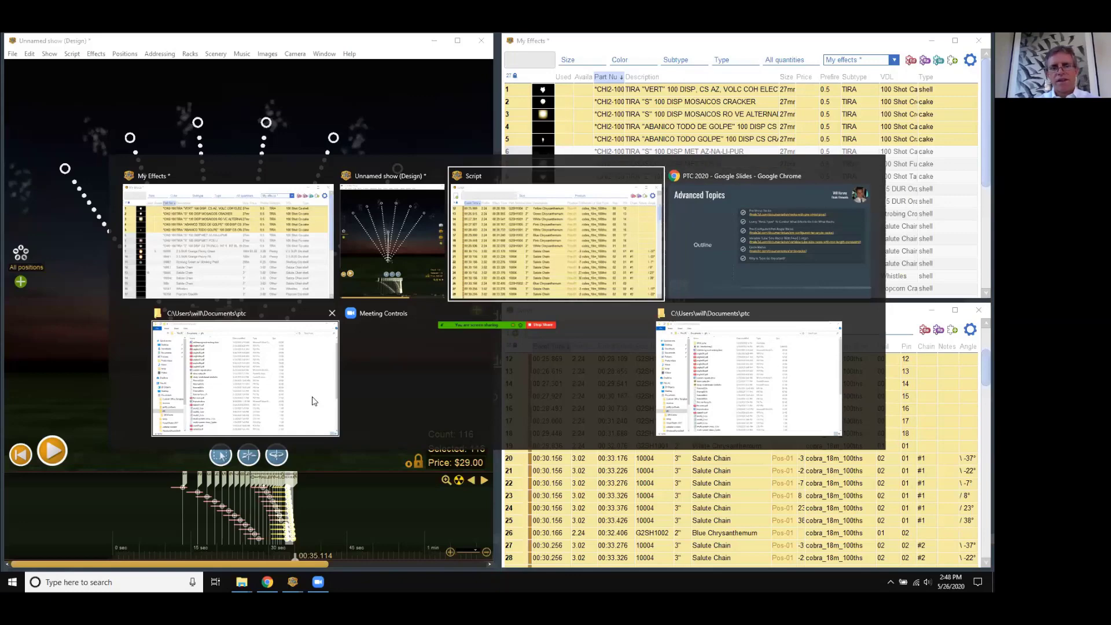
key(alt+shift+Tab)
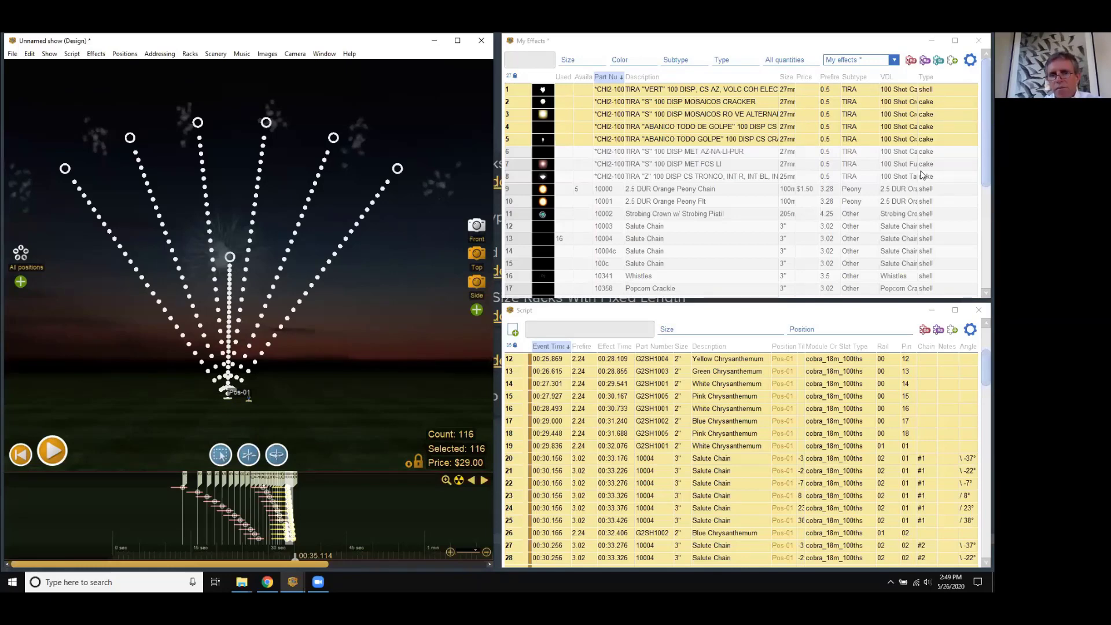
- Unhide the Rack Type Default column in the My Effects table and select the first effect
click(971, 60)
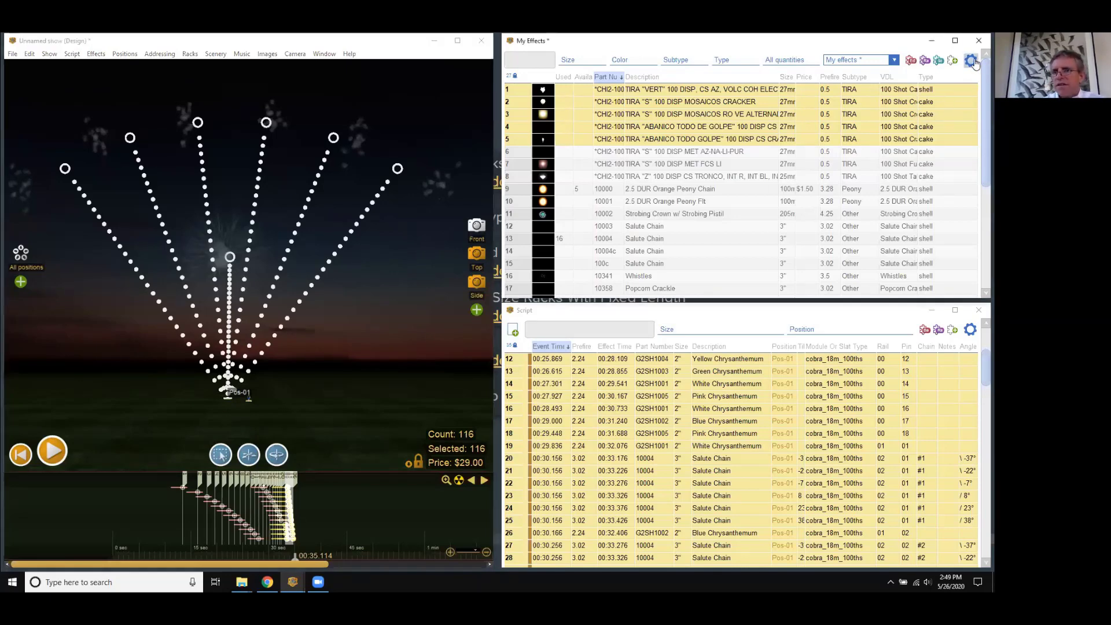
mouse_move(908, 80)
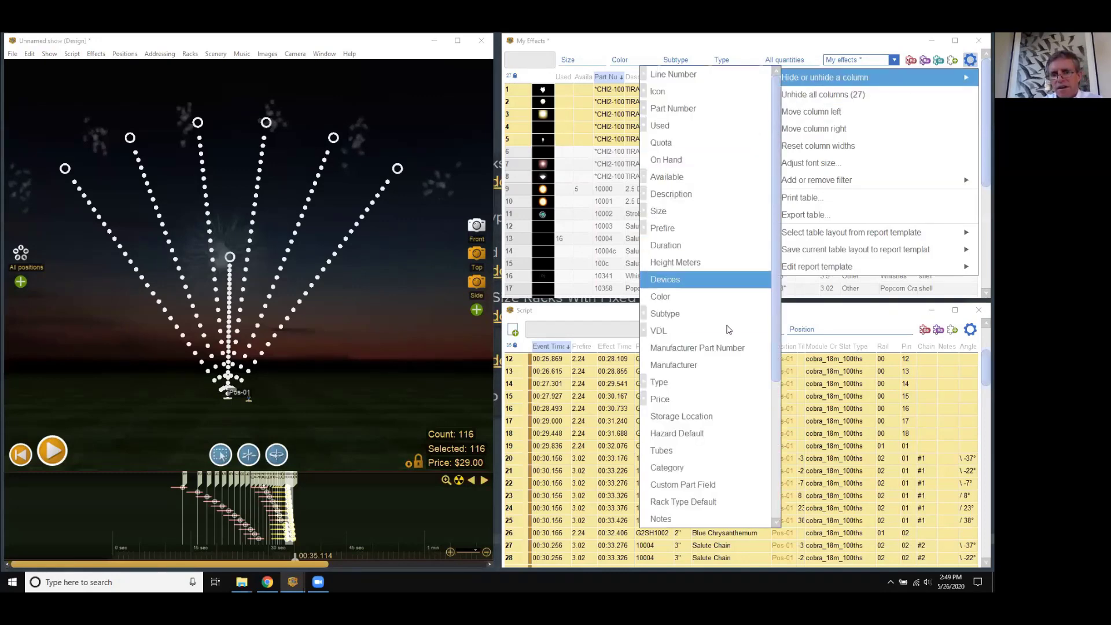
scroll(774, 318, down, 3)
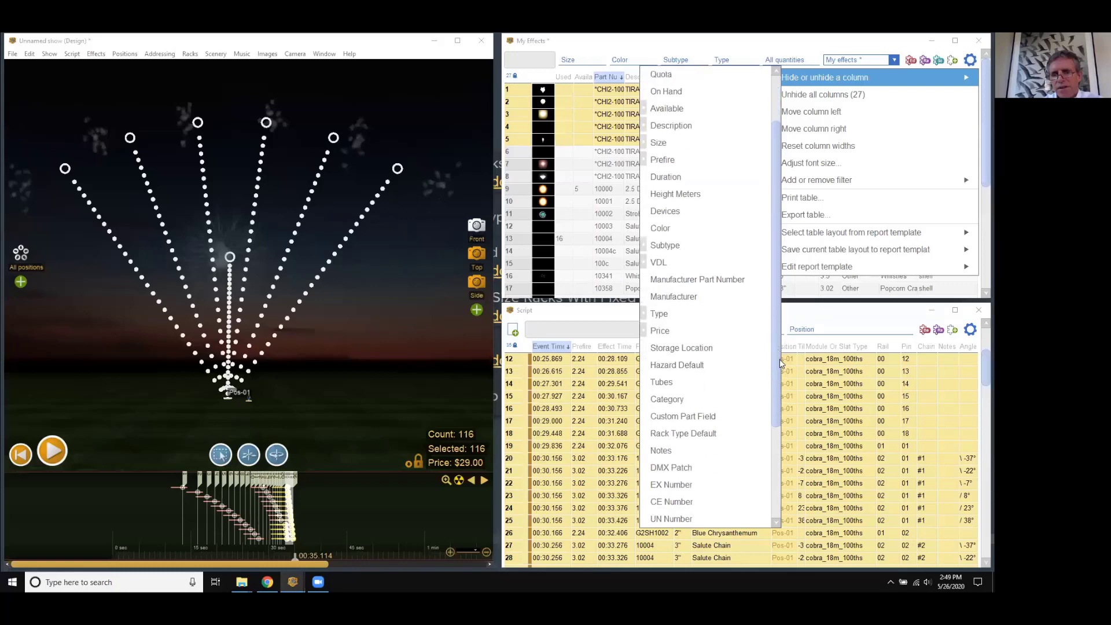
click(703, 415)
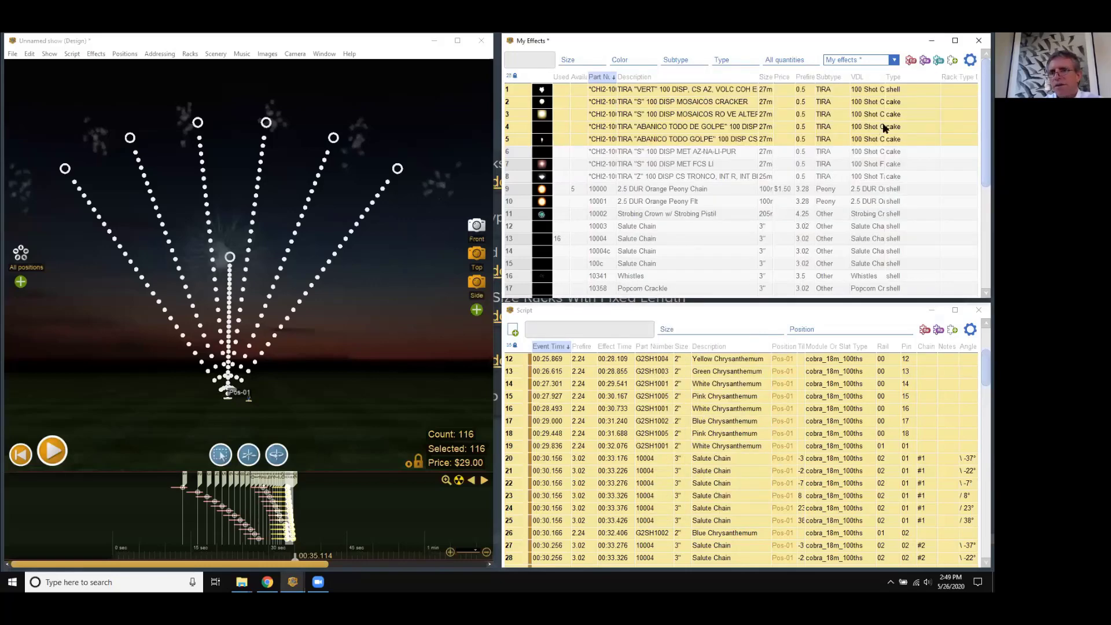
drag(941, 77, 900, 164)
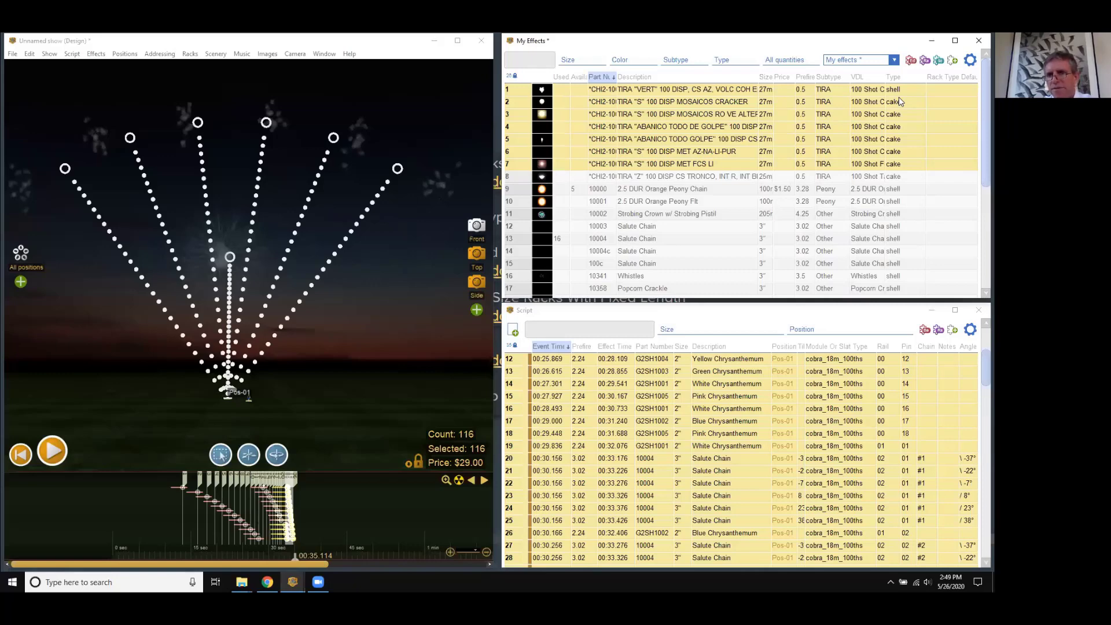
click(944, 89)
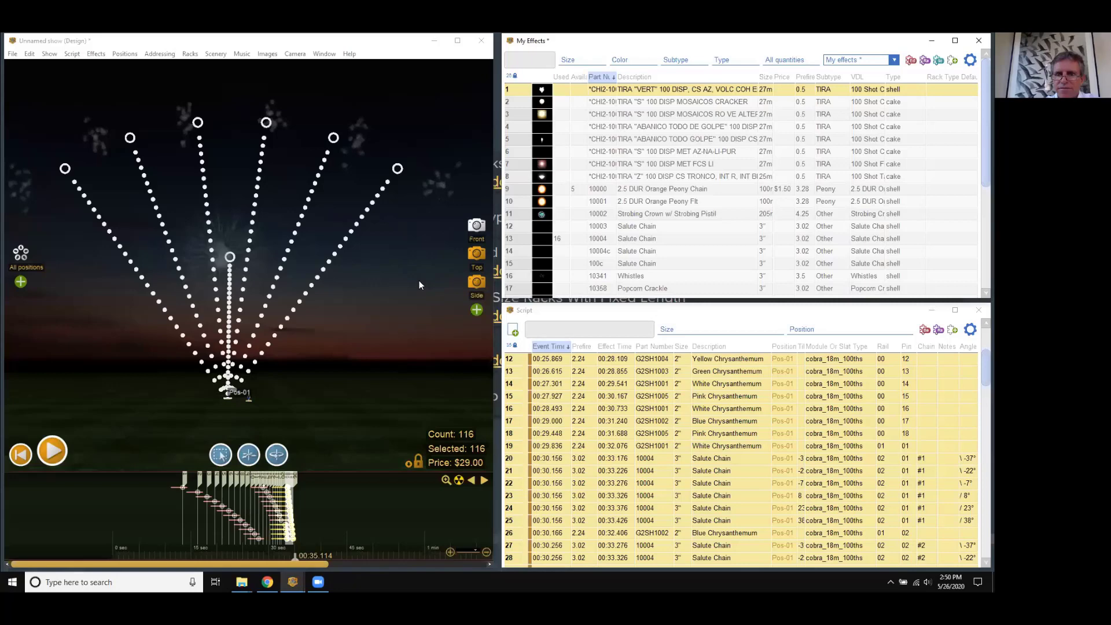
- Switch to the Advanced Topics outline of the PTC 2020 Google Slides presentation in Chrome
key(alt+Tab)
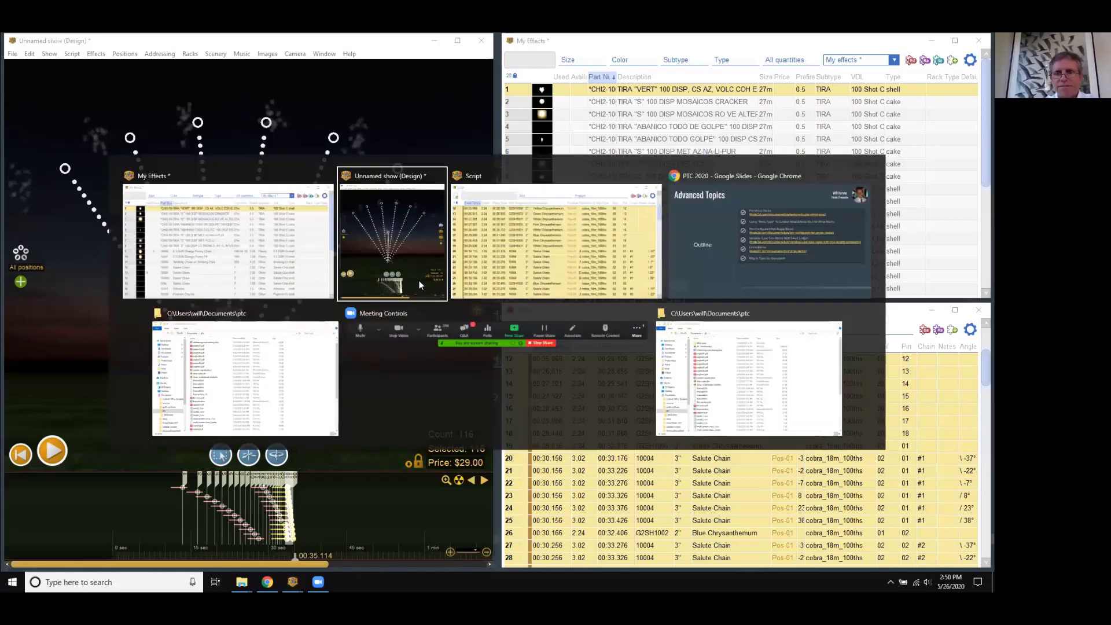
key(alt+Tab)
key(alt+Tab)
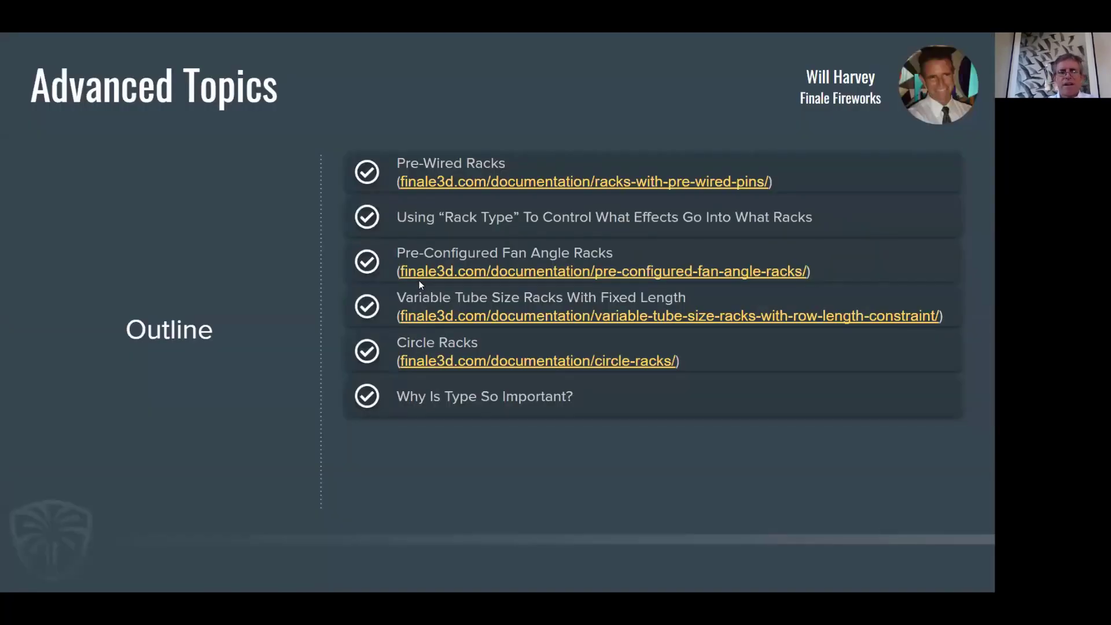
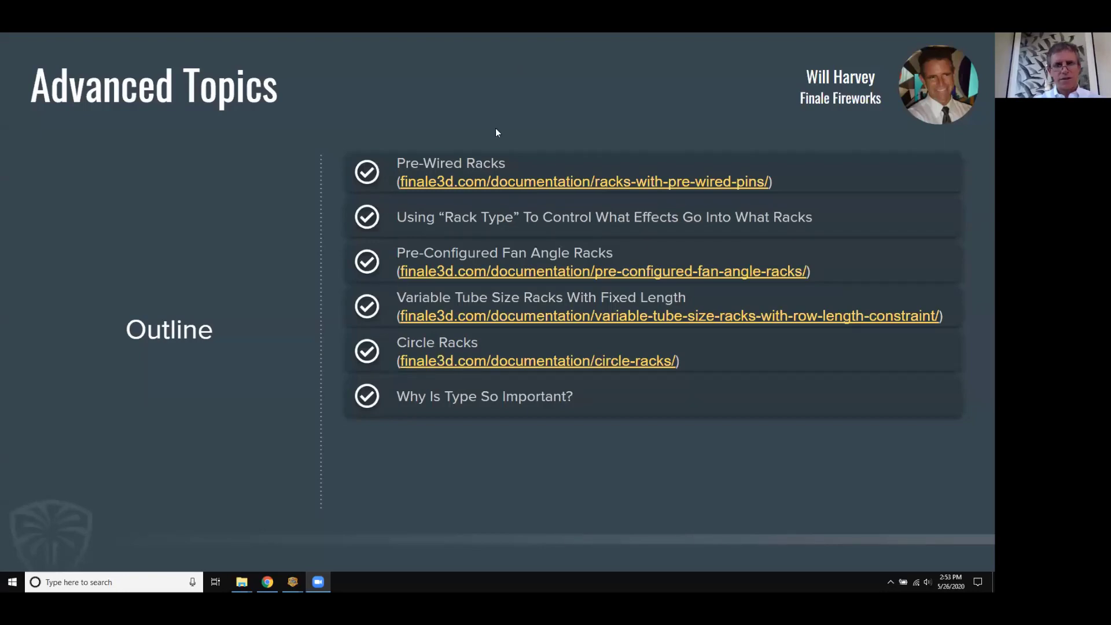
- Return to the Finale 3D design view and examine the options for the third sort criterion in Address Show, closing it without addressing
key(alt+Tab)
key(Tab)
key(Tab)
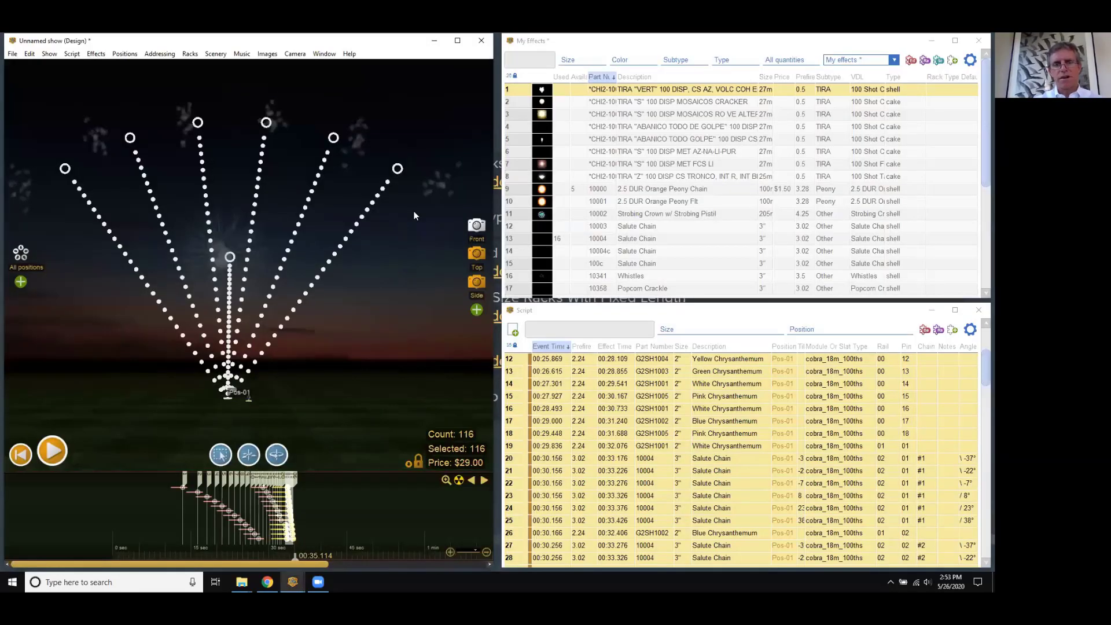
click(162, 53)
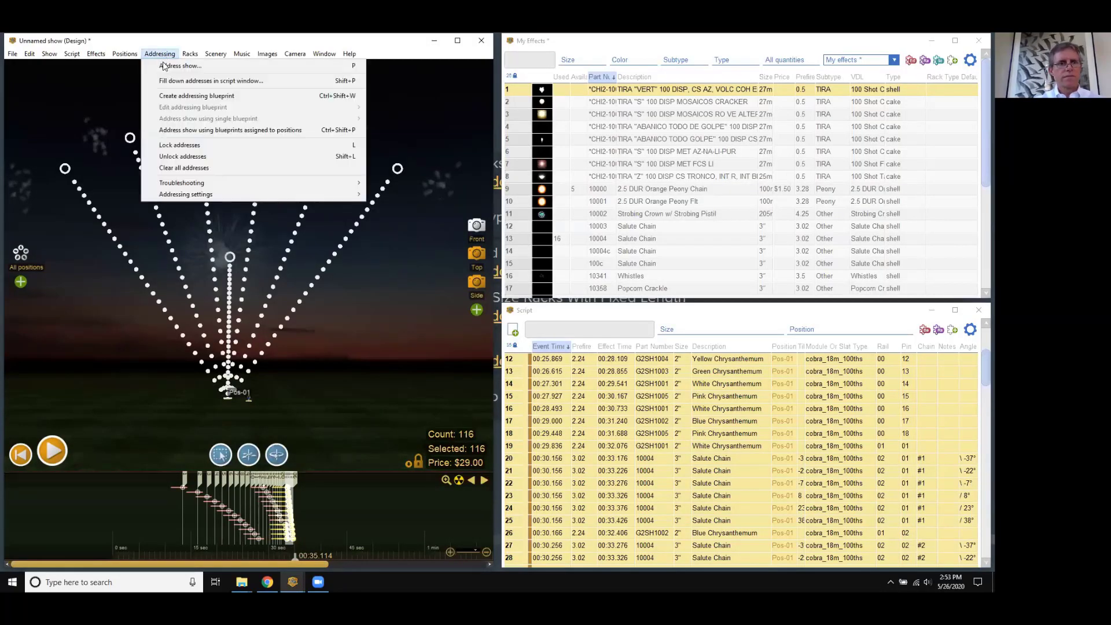
click(163, 65)
click(507, 280)
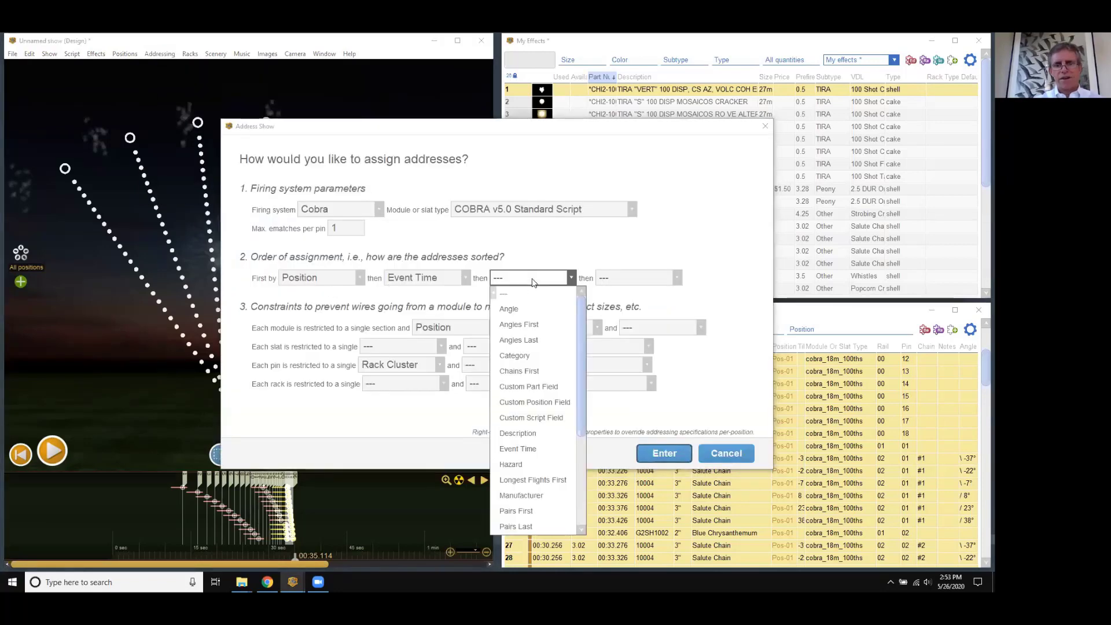
drag(582, 323, 584, 424)
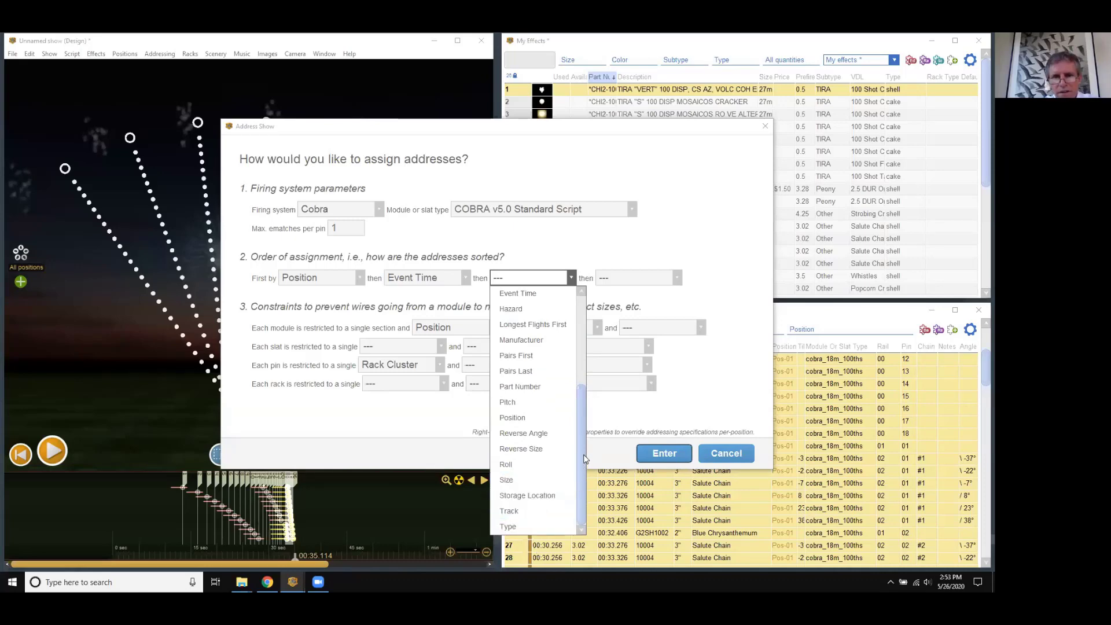
drag(585, 458, 585, 439)
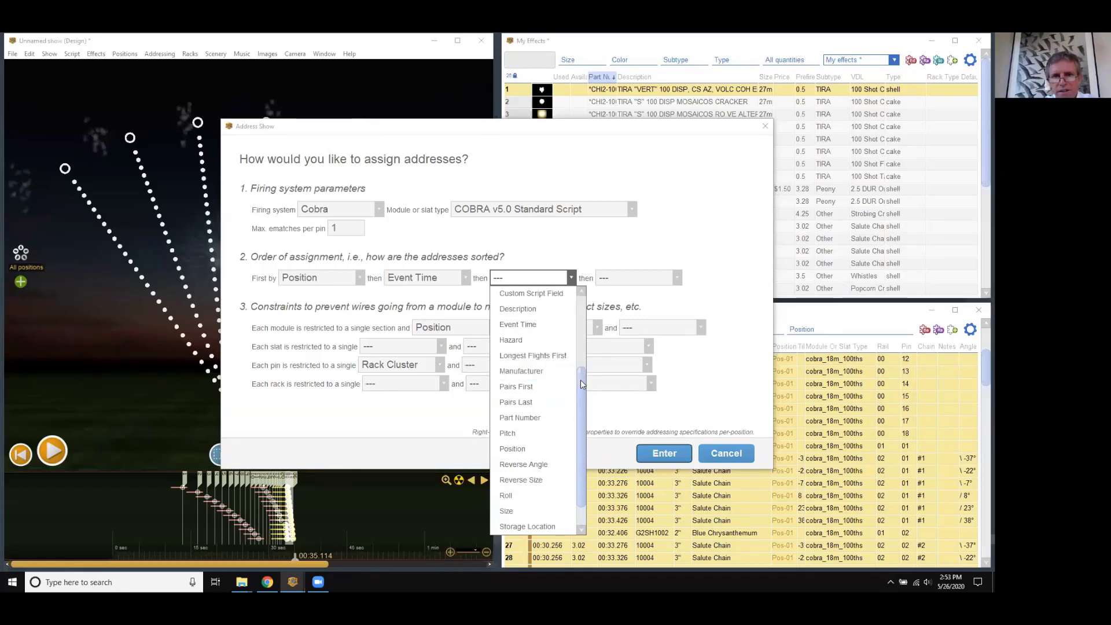
drag(581, 380, 583, 300)
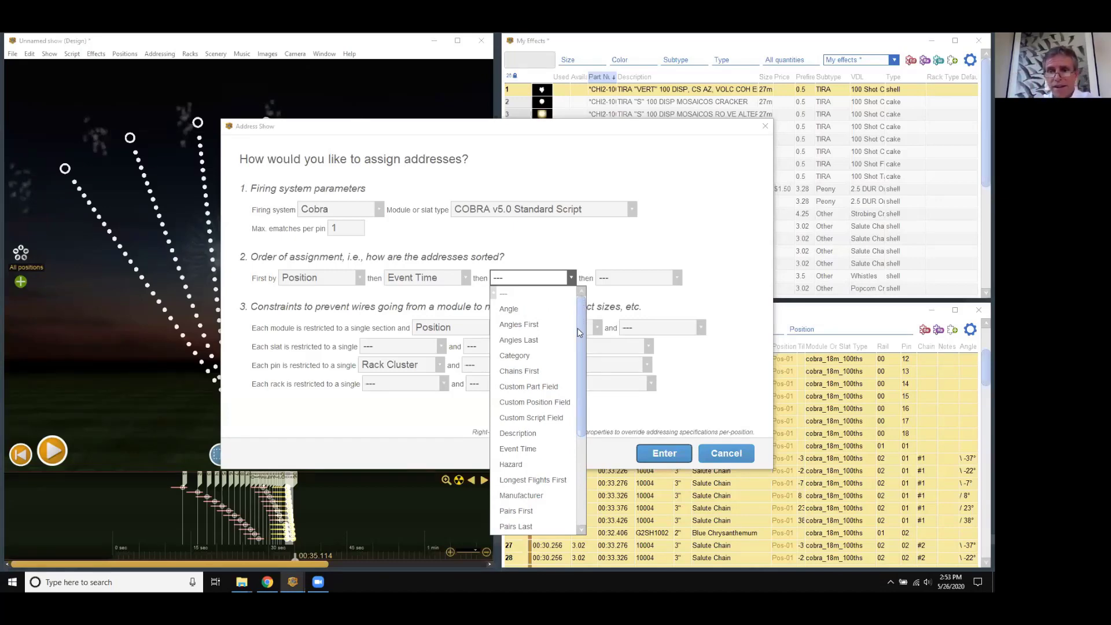
drag(582, 326, 580, 354)
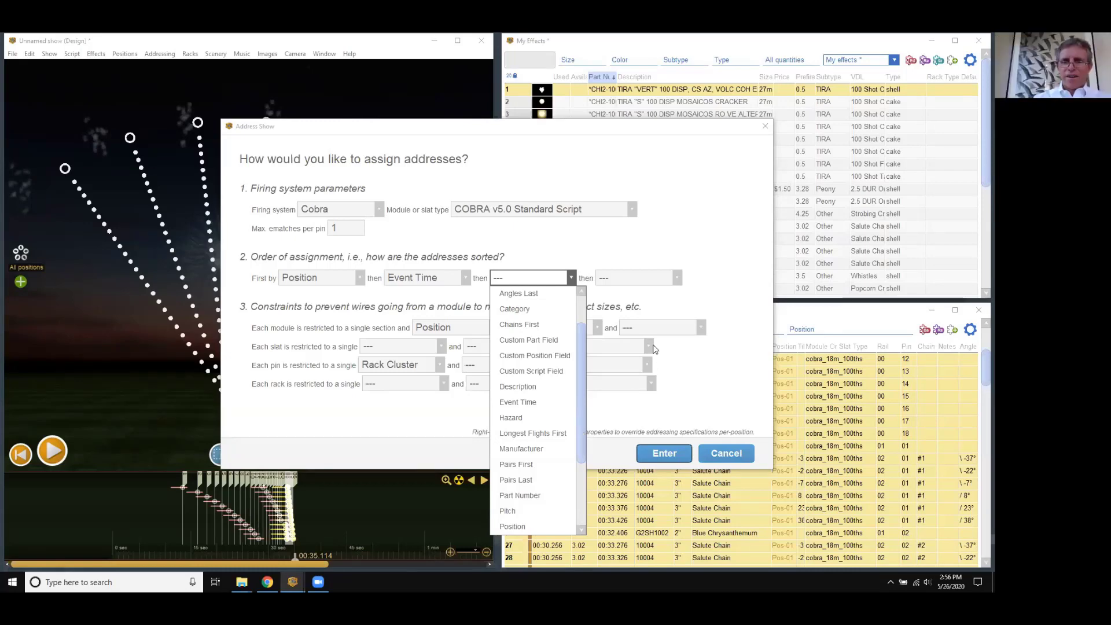
key(Escape)
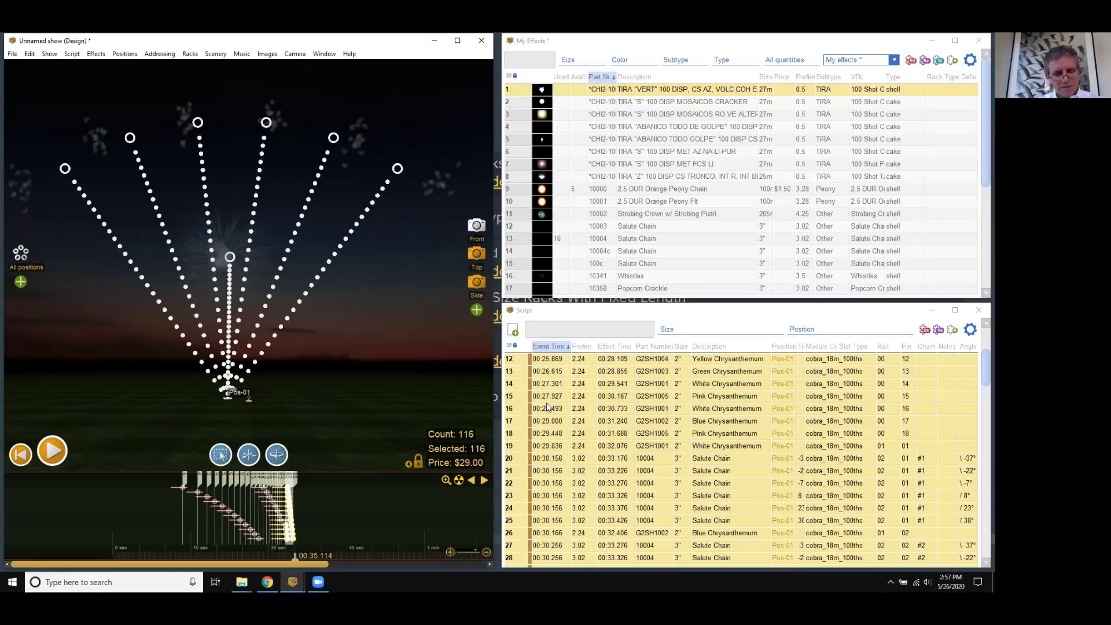
- Switch to the PTC 2020 presentation in Chrome and advance to the Session 4 Custom Reports slide, revealing its outline points
key(alt+Tab)
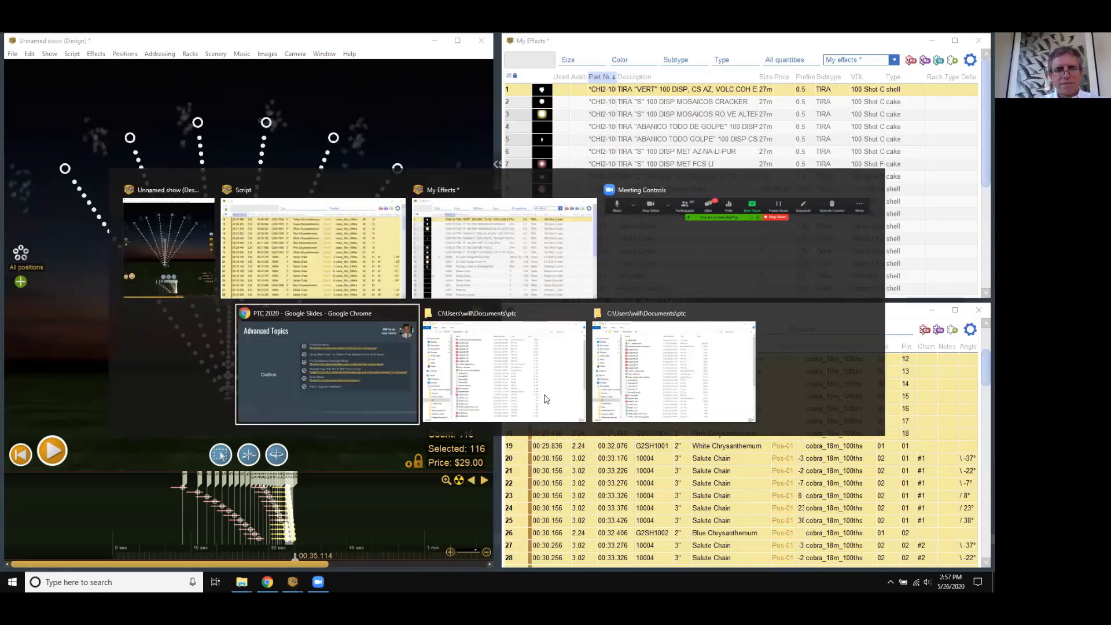
key(Right)
key(Right)
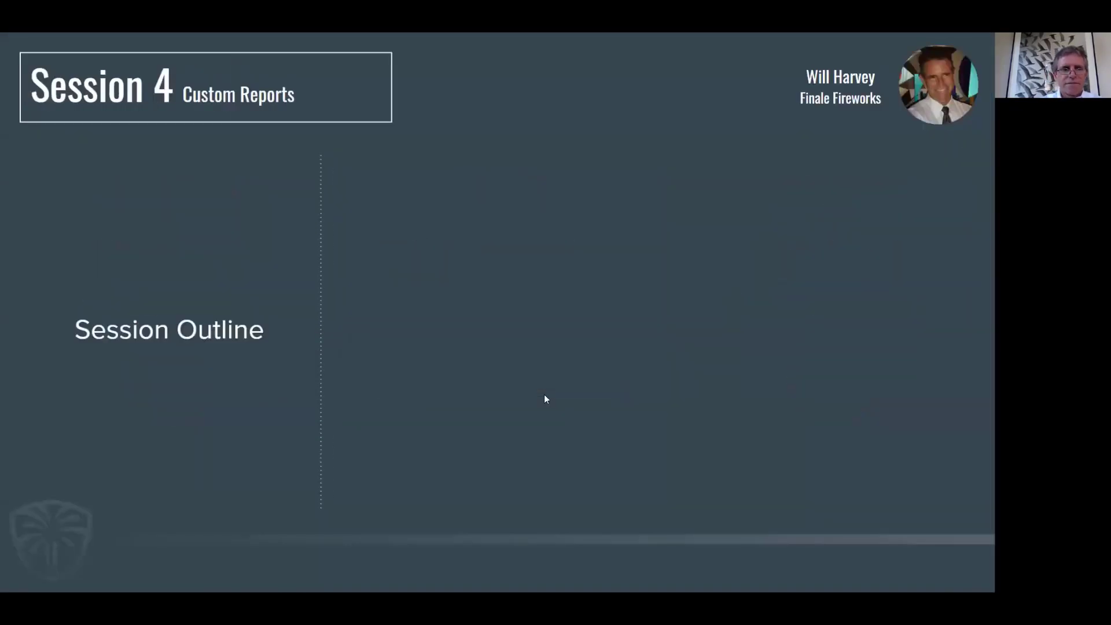
key(Right)
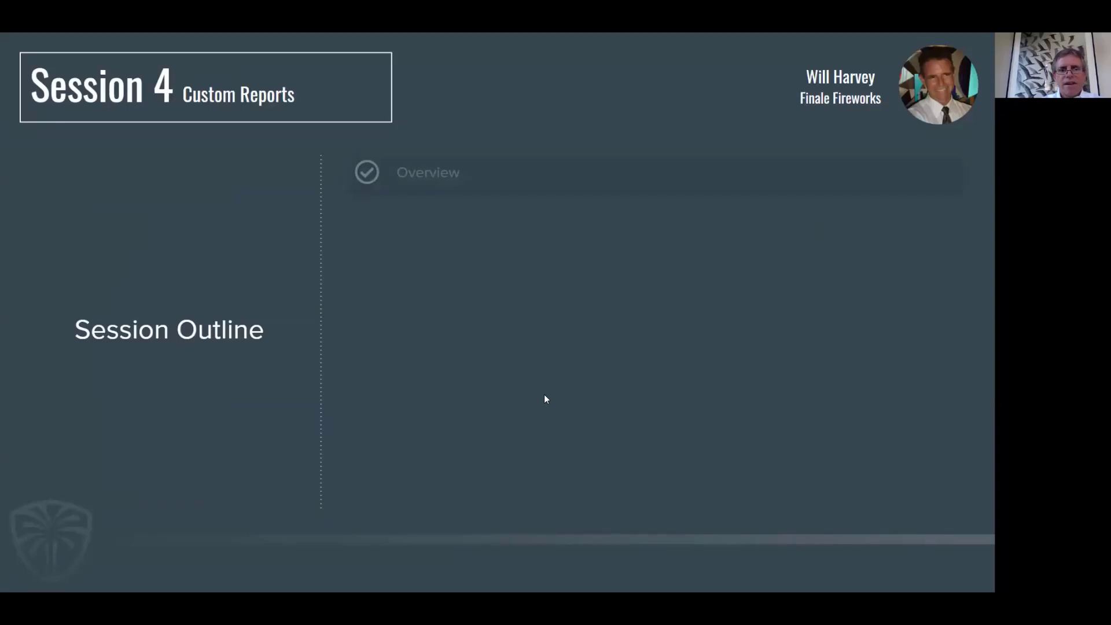
key(Right)
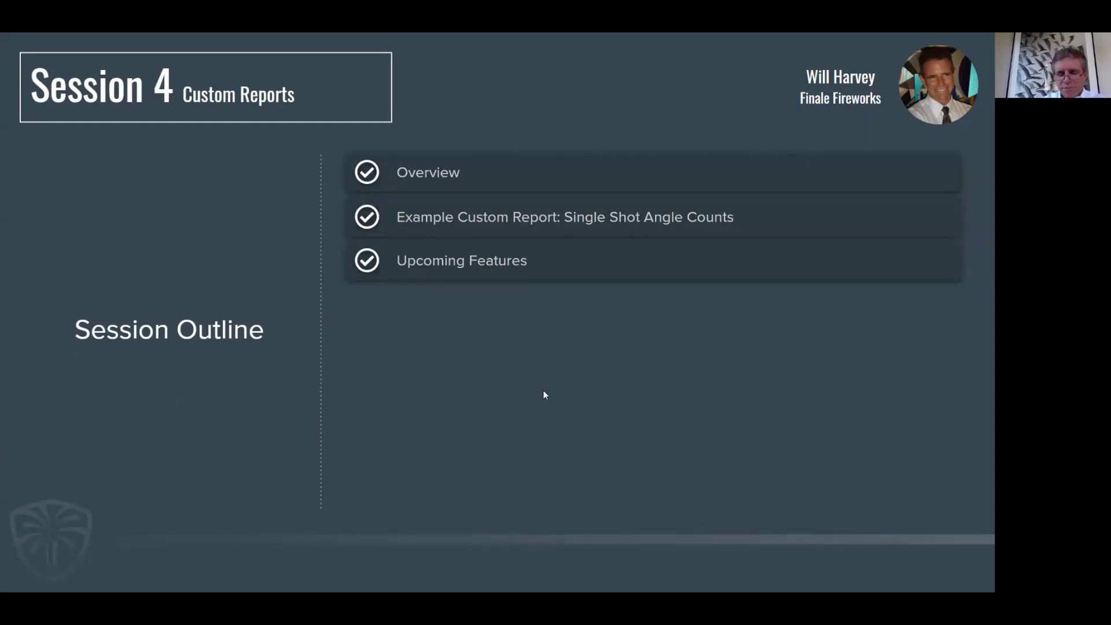
- Advance the presentation to the Standard Reports And Labels slide
key(Right)
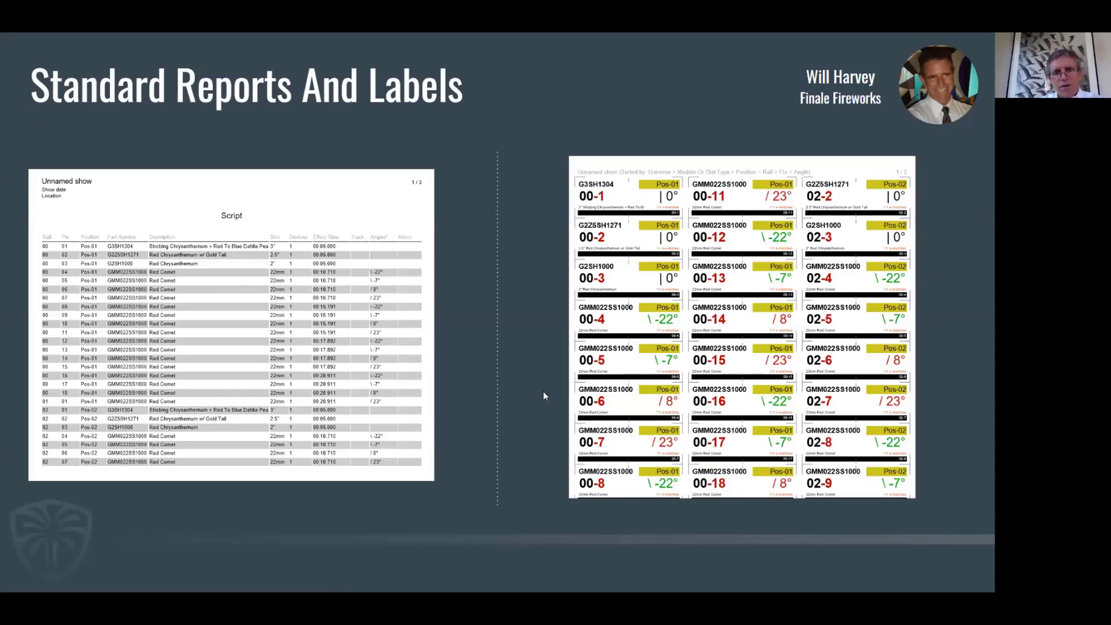
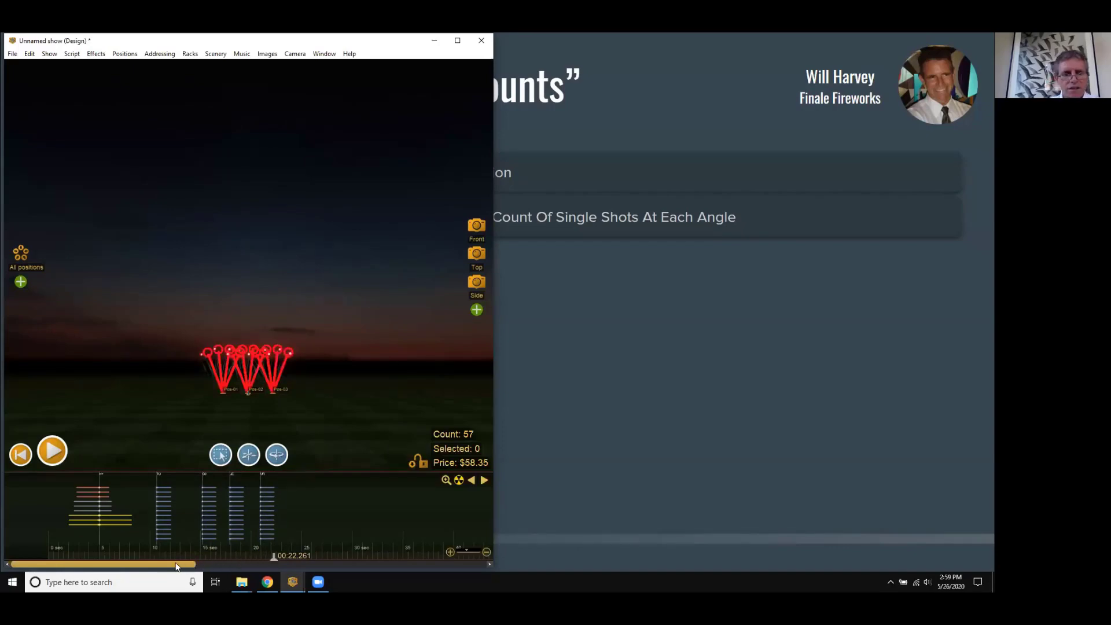
- Select the effects around the 5-second mark in the Finale 3D timeline and scrub the show to about 11.3 seconds to view the comets
drag(81, 538, 106, 544)
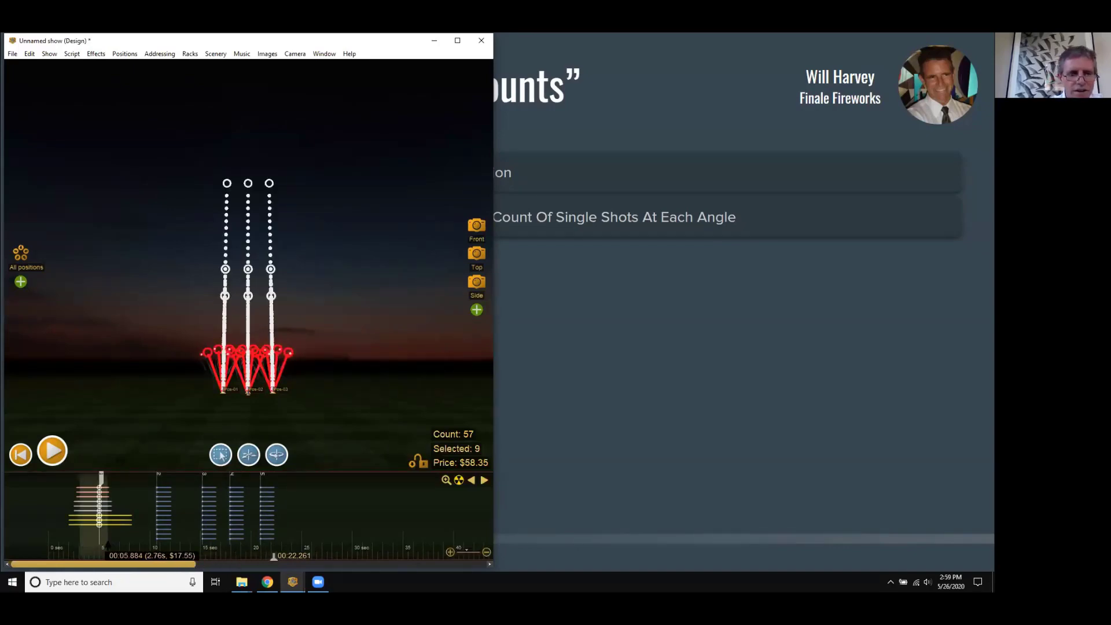
drag(267, 560, 163, 559)
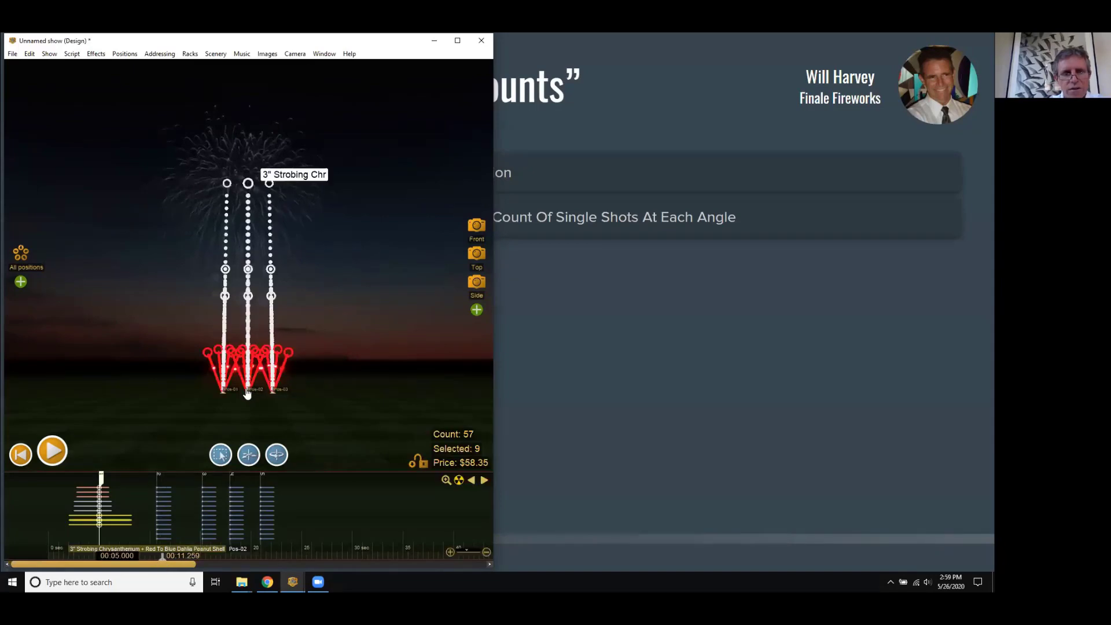
scroll(243, 398, up, 5)
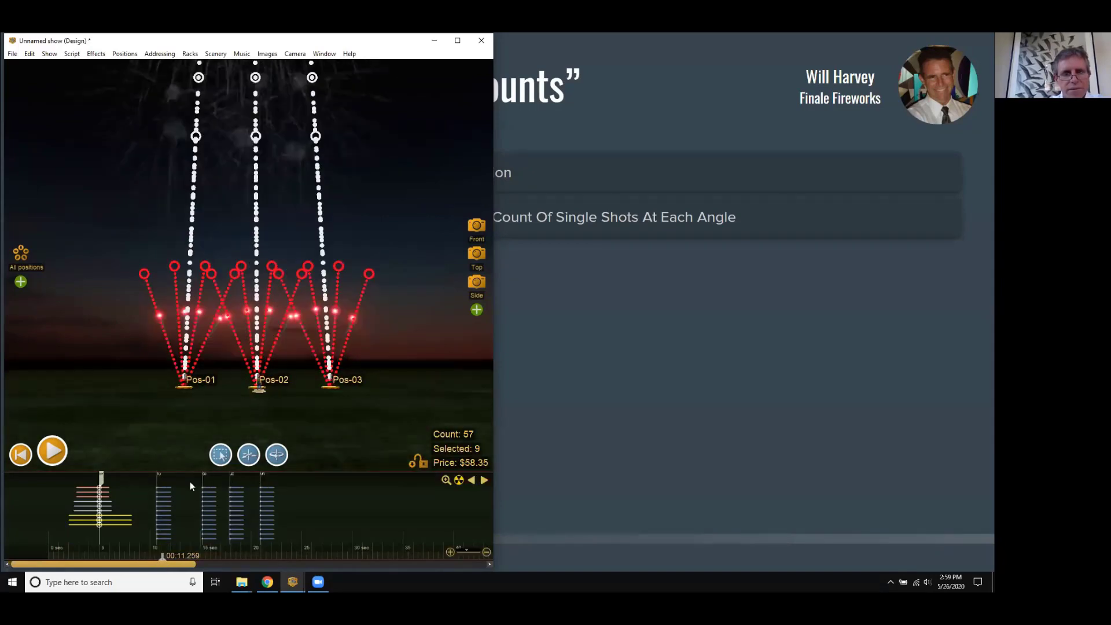
drag(162, 560, 161, 561)
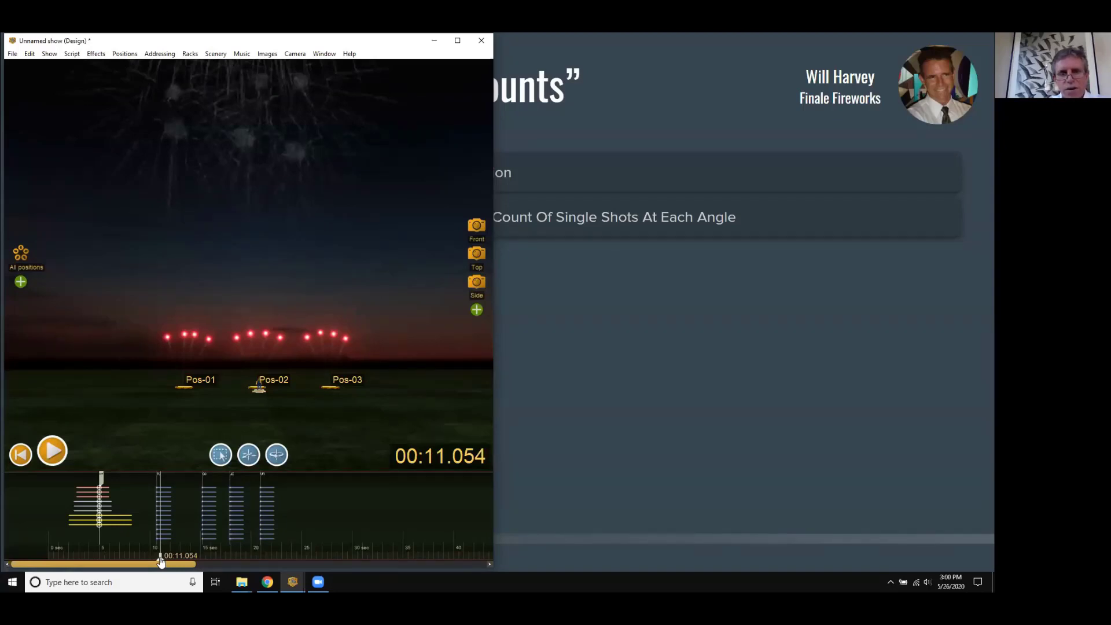
mouse_move(161, 562)
mouse_down()
mouse_move(277, 552)
mouse_move(160, 544)
mouse_move(249, 542)
mouse_move(197, 536)
mouse_move(194, 560)
mouse_move(162, 562)
mouse_up()
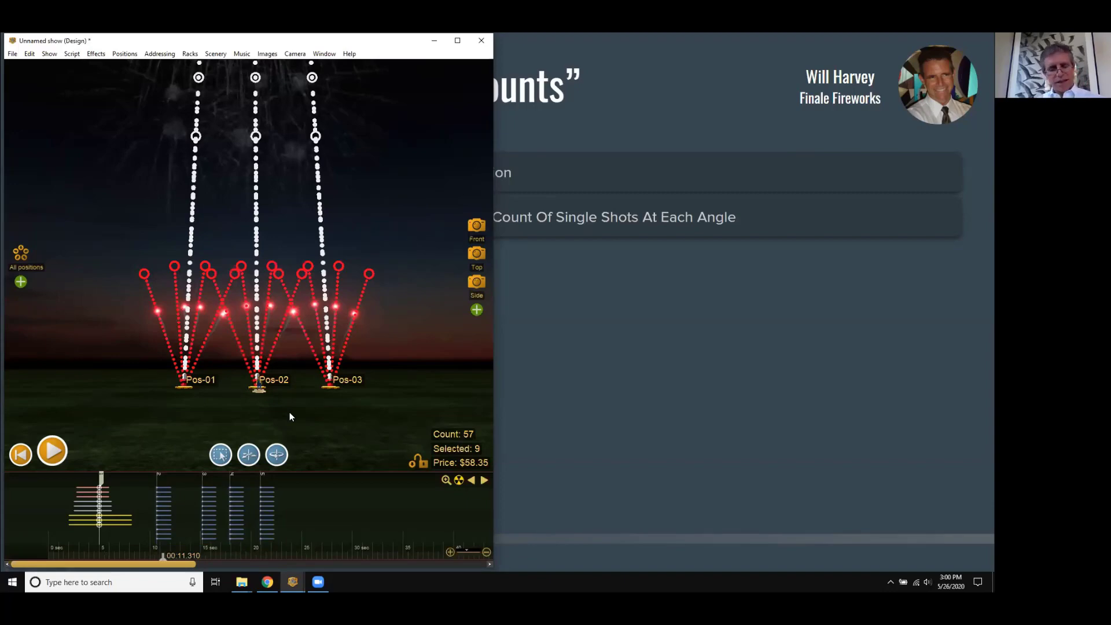
- Bring the My Effects and Script tables into view and return to the first rows of the script
key(alt+Tab)
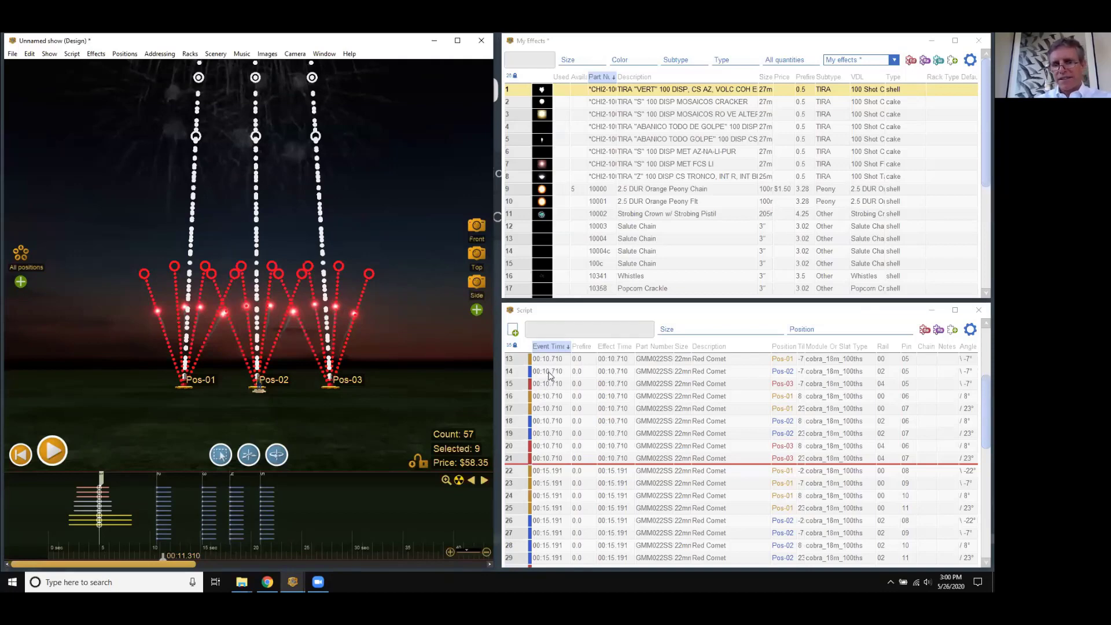
click(974, 333)
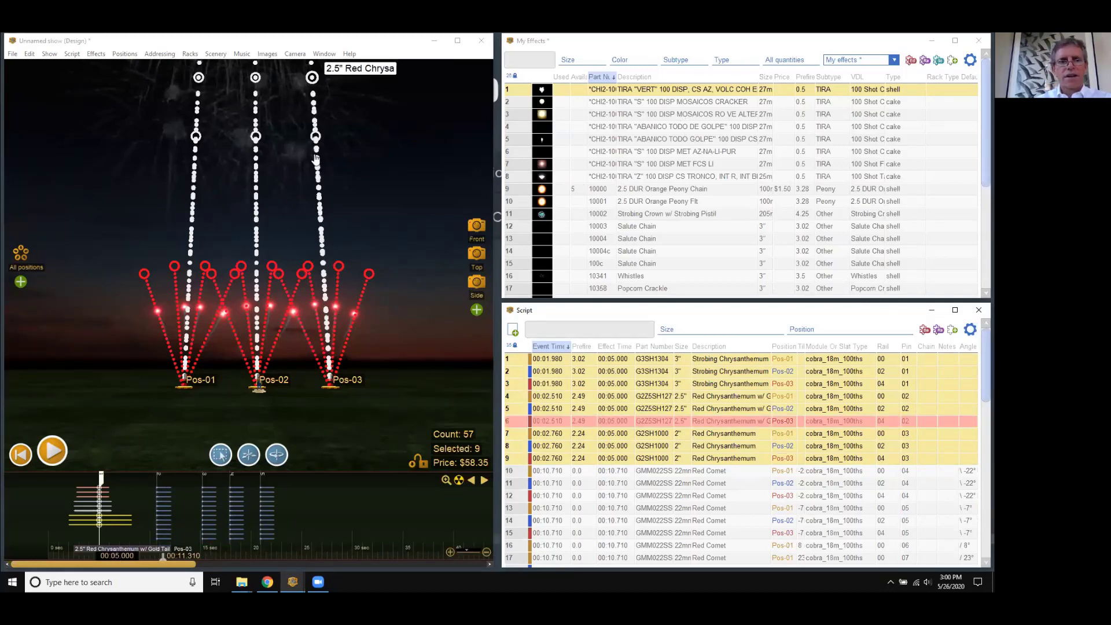
- View the rack layout of the show's positions and return to the design view
click(324, 54)
click(348, 232)
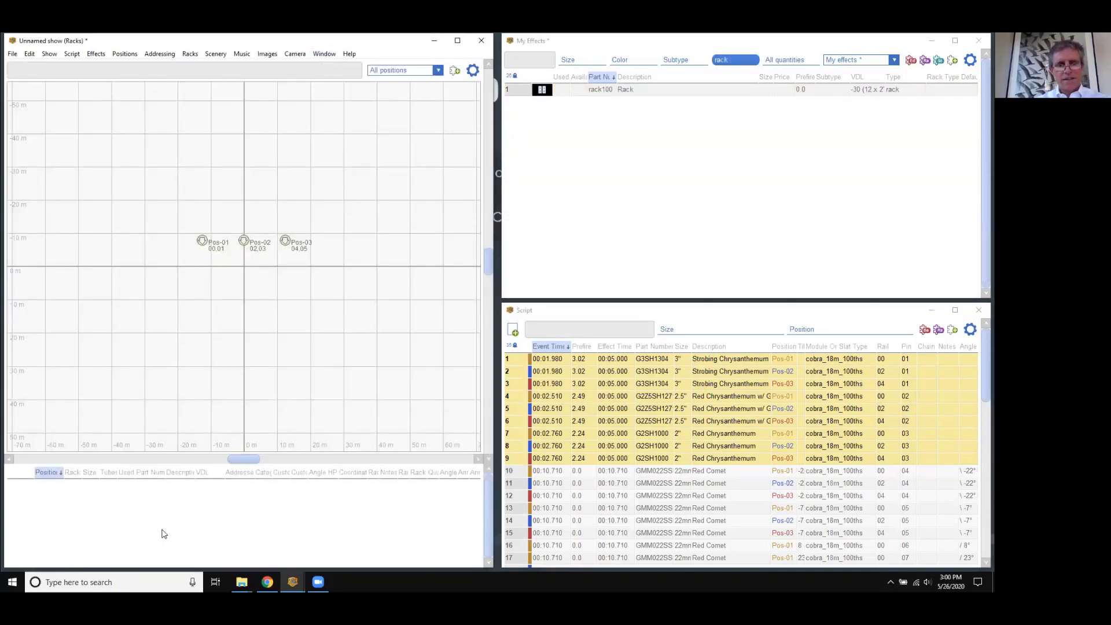
key(Escape)
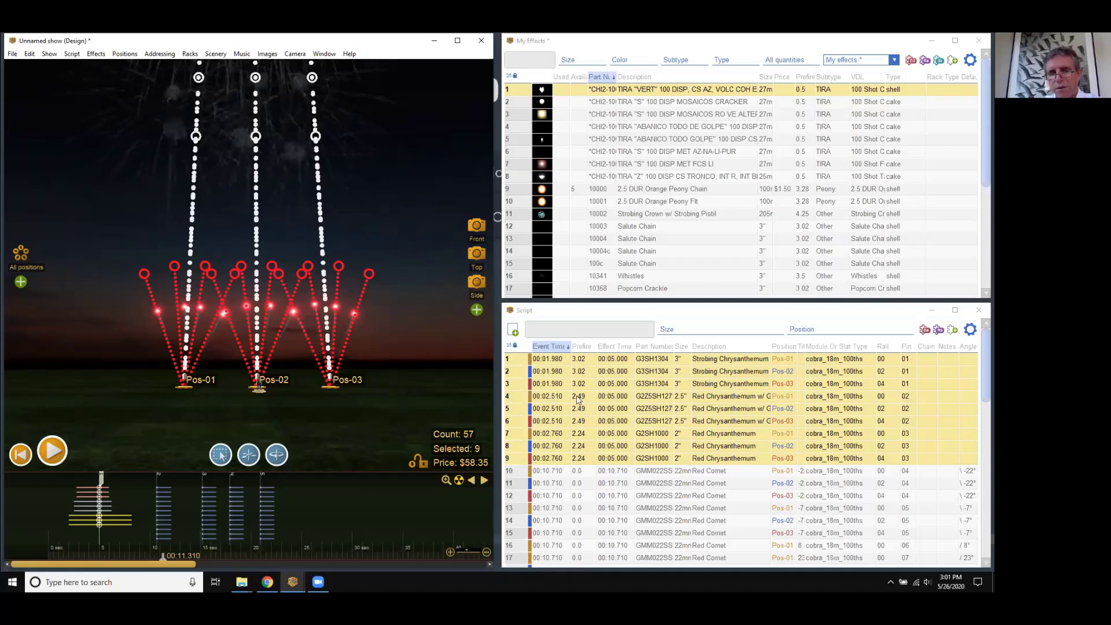
- Review the Script table down to its last row and back to the start, and clear the effect selection
drag(984, 370, 984, 525)
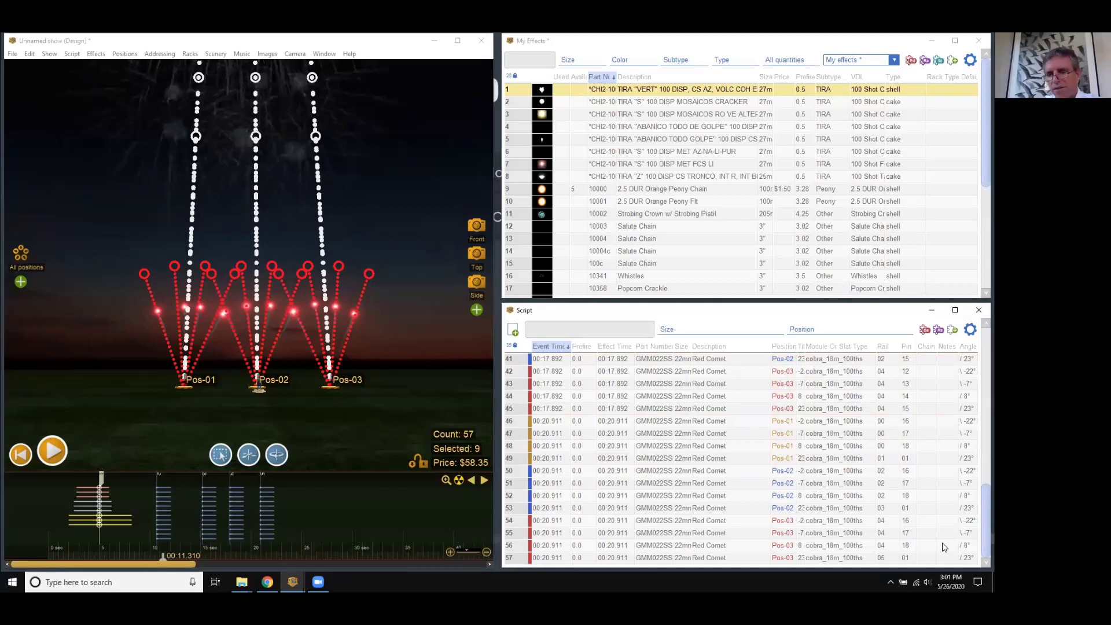
drag(983, 510, 978, 360)
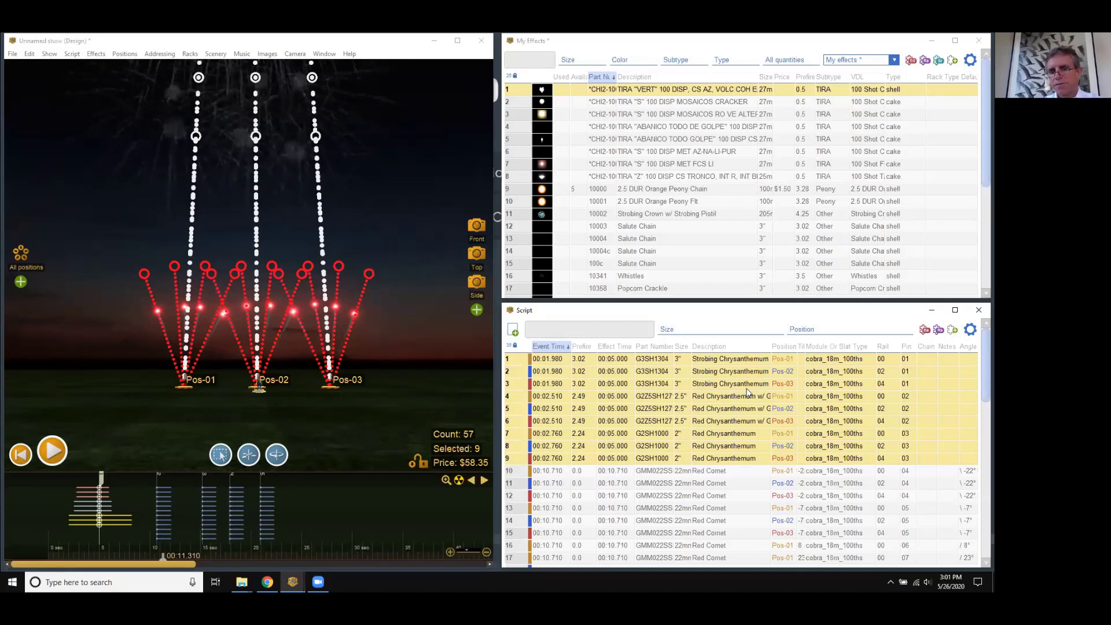
key(Escape)
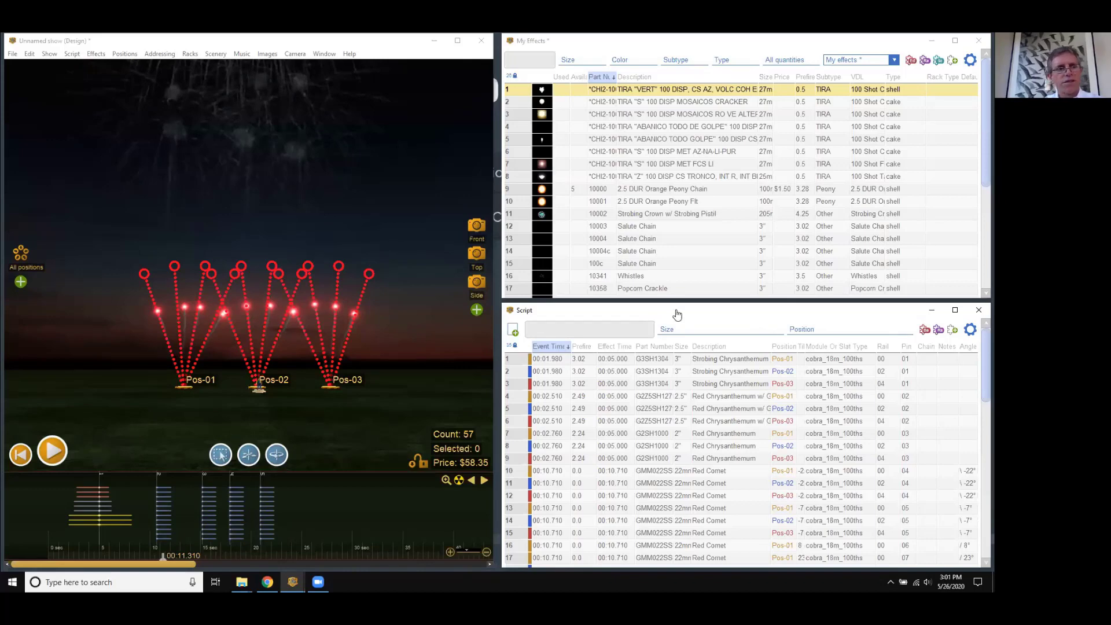
- Generate the basic landscape Script report and save it as the PDF script10
click(12, 53)
mouse_move(31, 125)
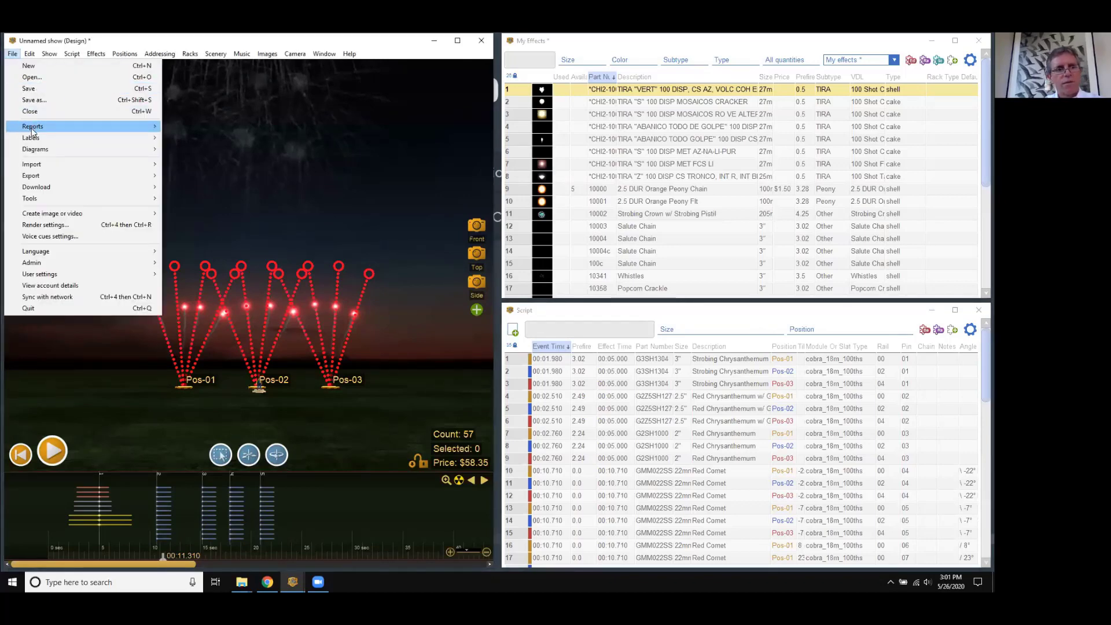
mouse_move(190, 141)
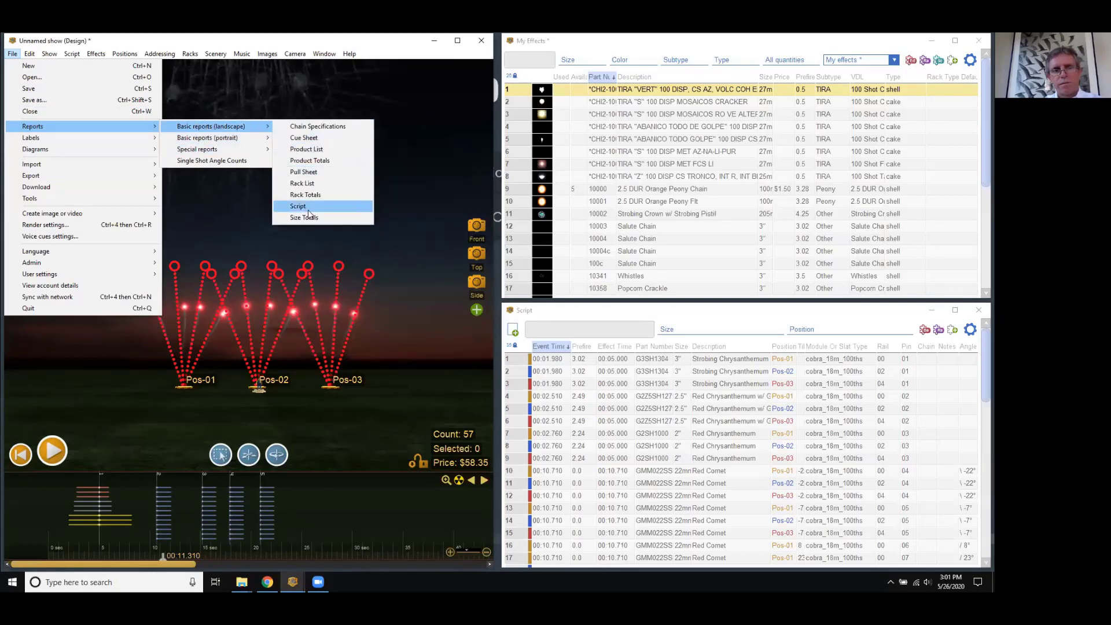
click(310, 208)
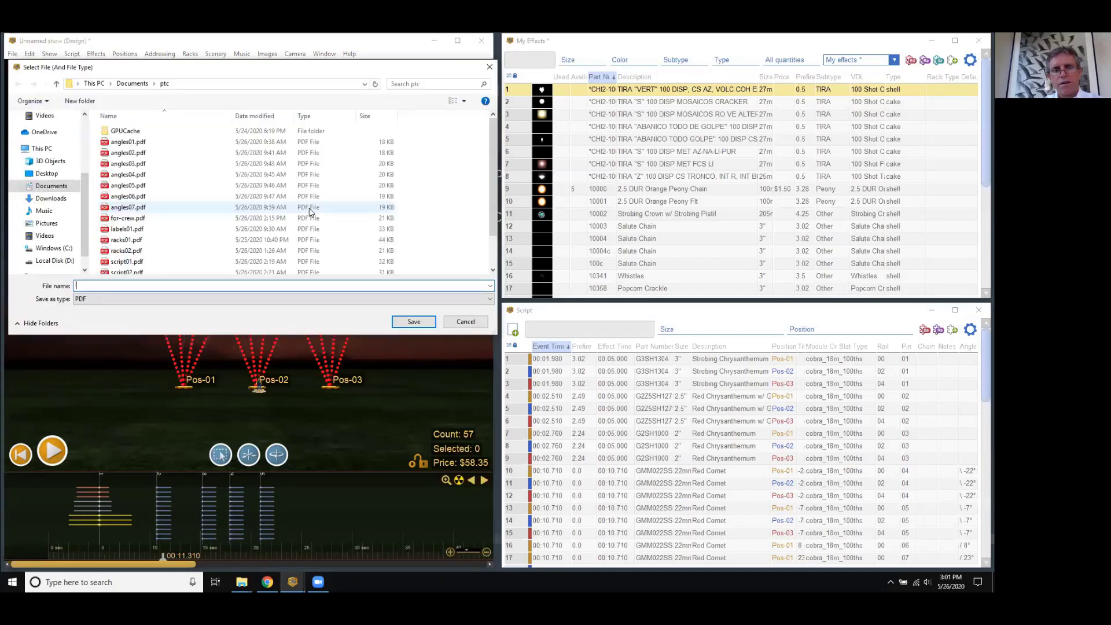
text(script05)
key(Return)
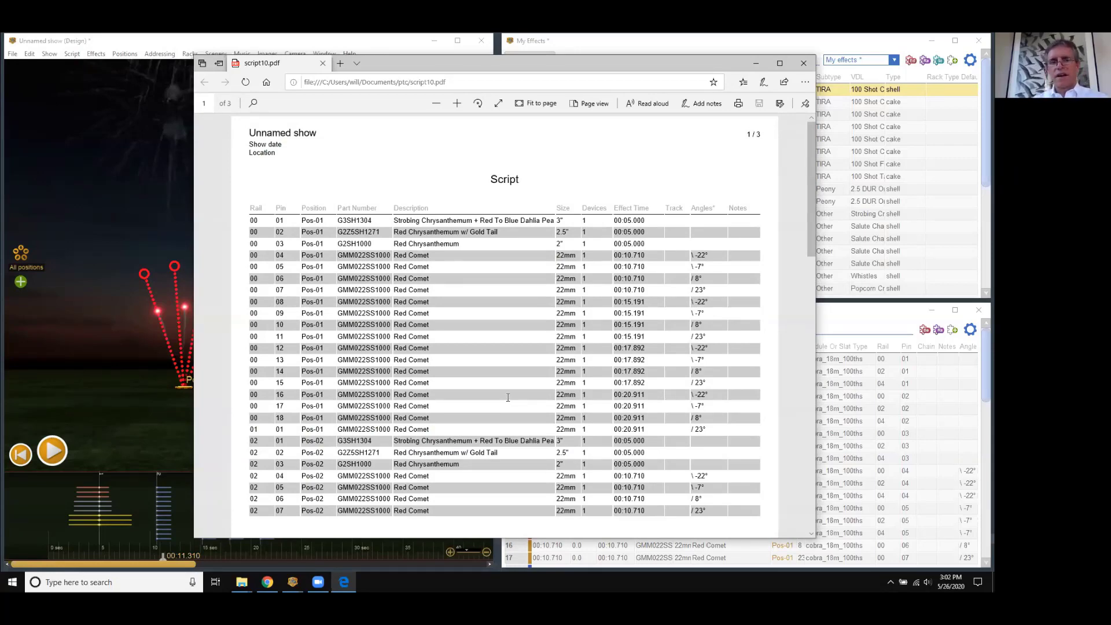
- Hide the Event Time, Prefire and Effect Time columns in the Script table
click(869, 321)
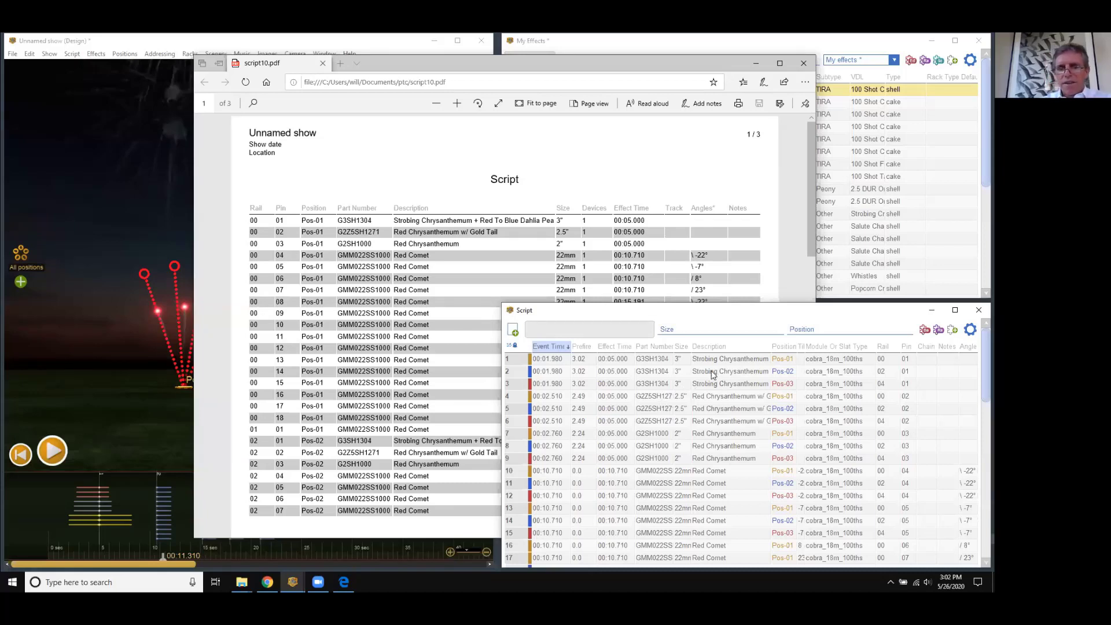
right_click(553, 351)
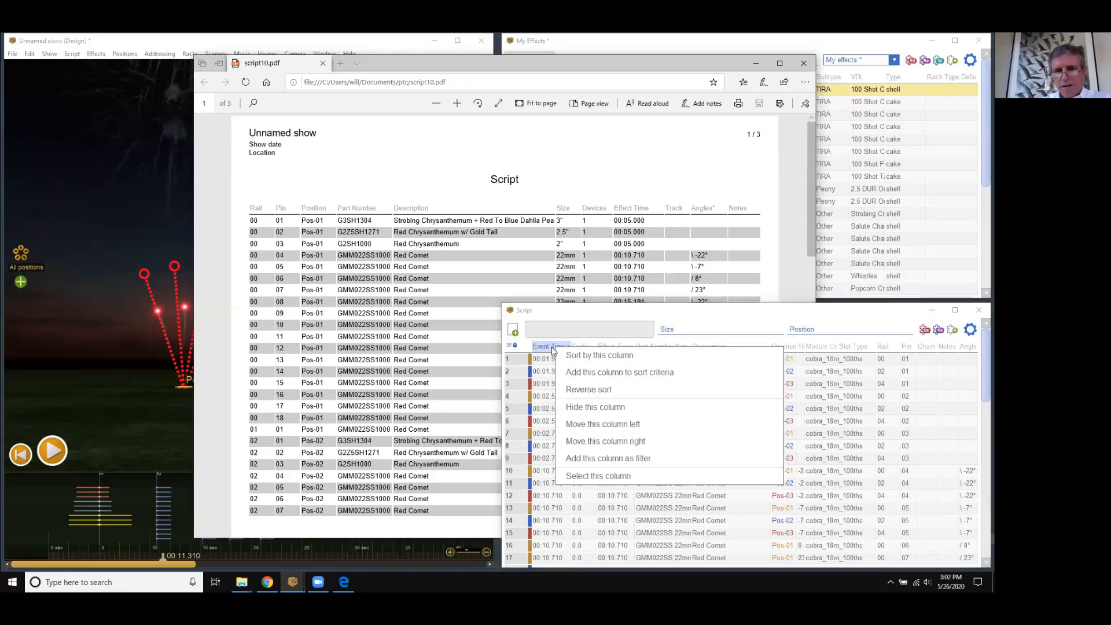
click(586, 414)
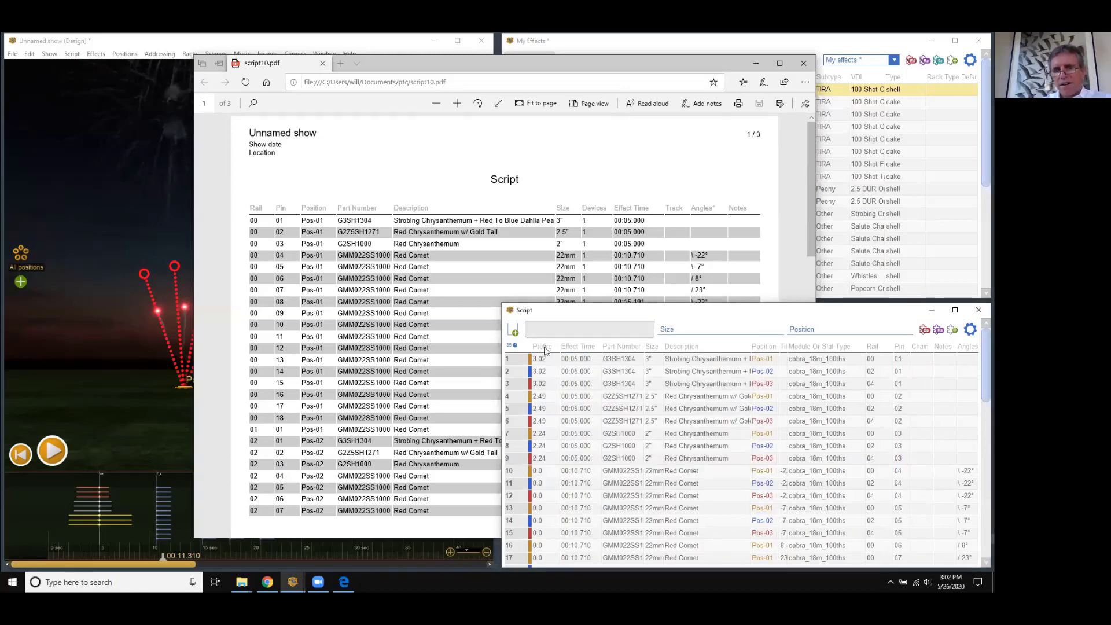
right_click(546, 348)
click(575, 409)
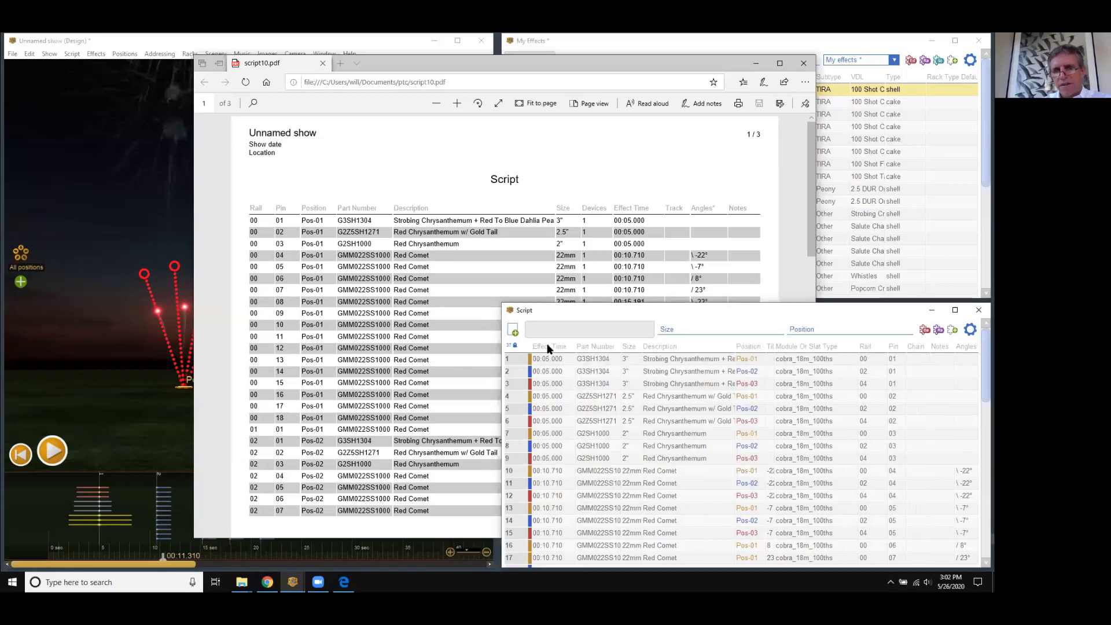
right_click(551, 348)
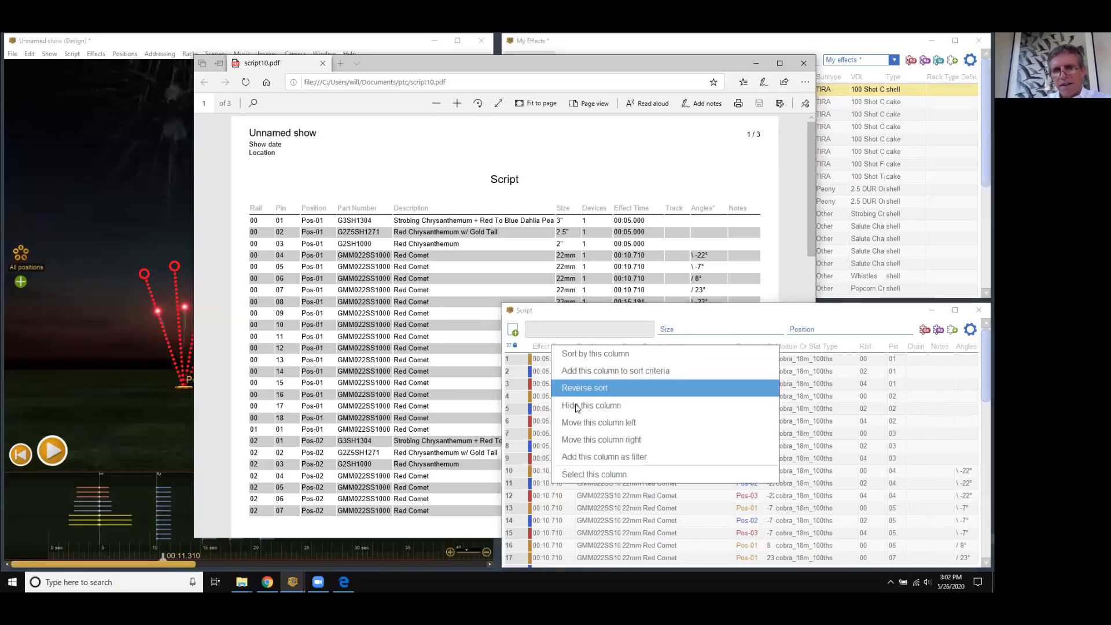
key(Return)
- Hide the Part Number, Size and Description columns in the Script table
right_click(549, 352)
key(Down)
key(Down)
key(Down)
key(Down)
key(Return)
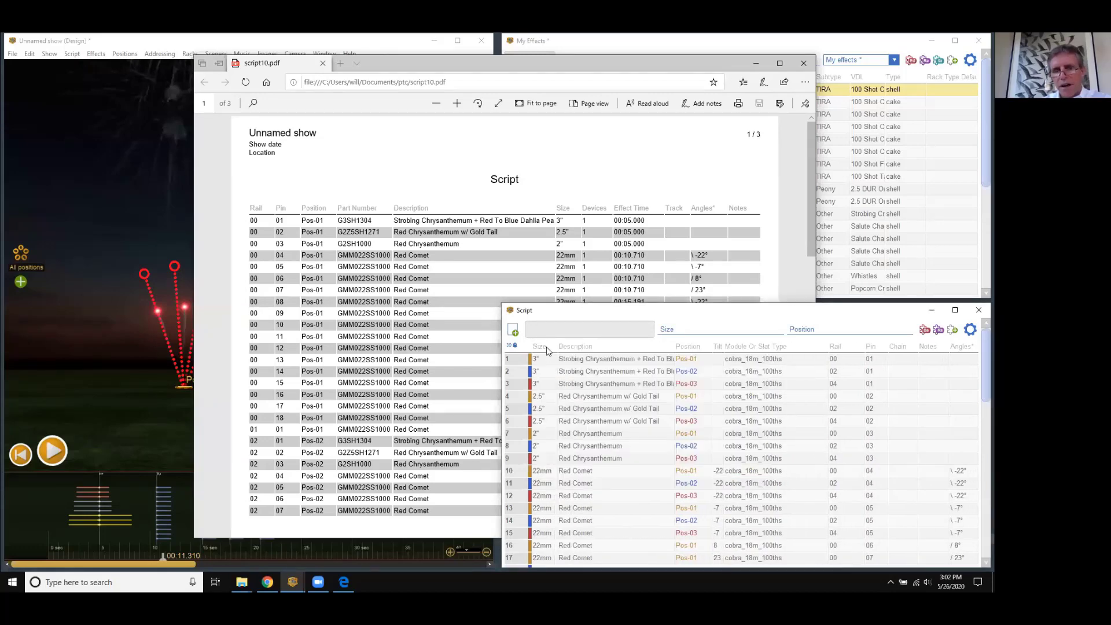
right_click(557, 347)
click(586, 405)
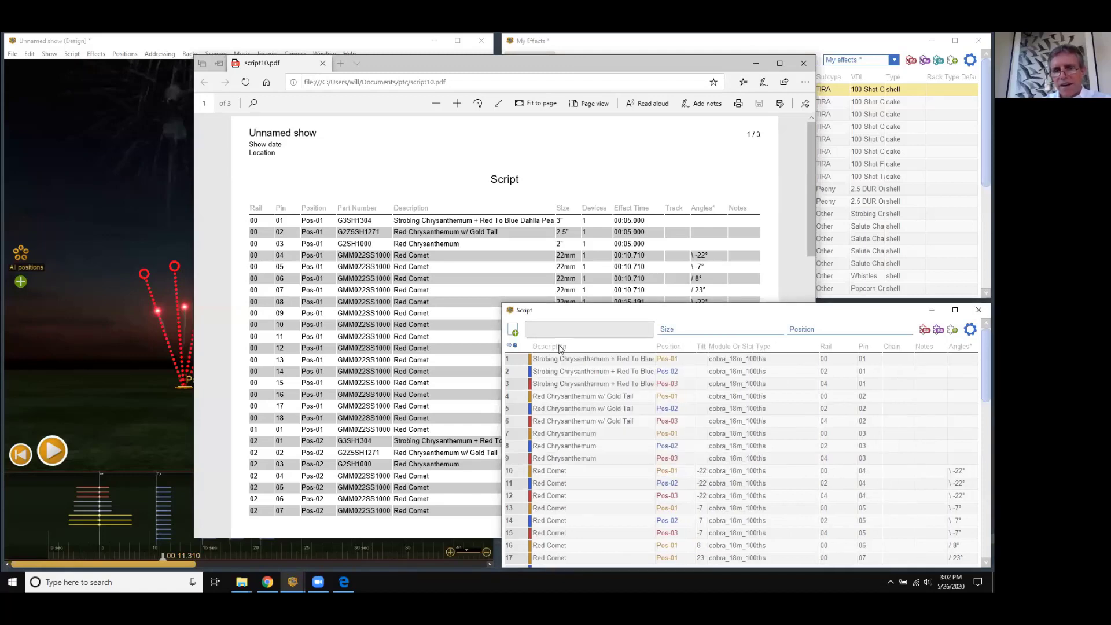
right_click(558, 347)
click(586, 405)
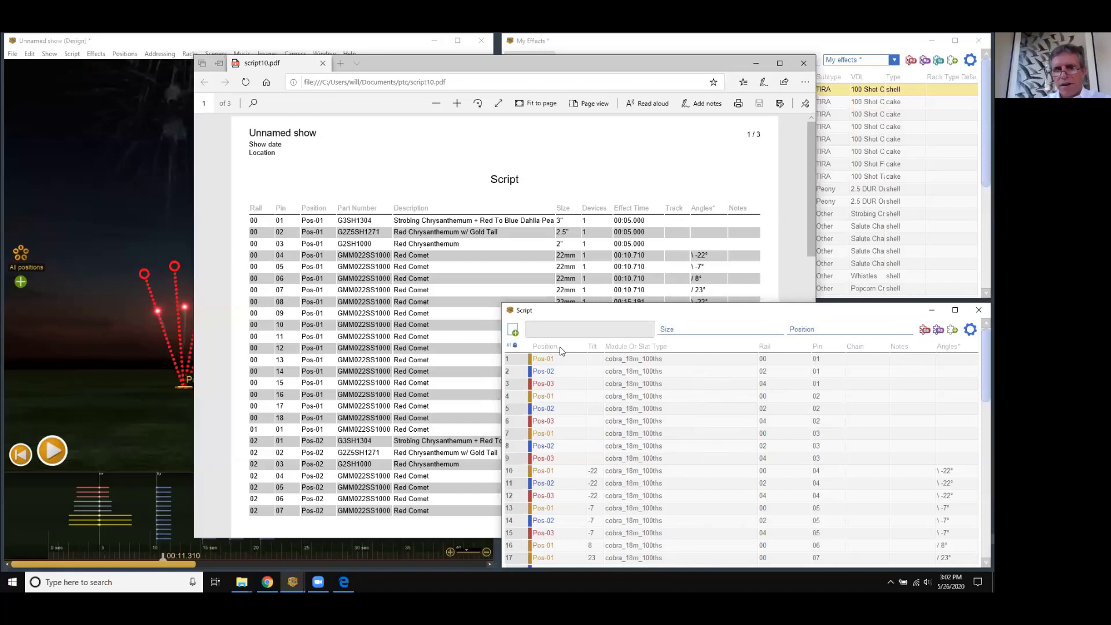
click(570, 349)
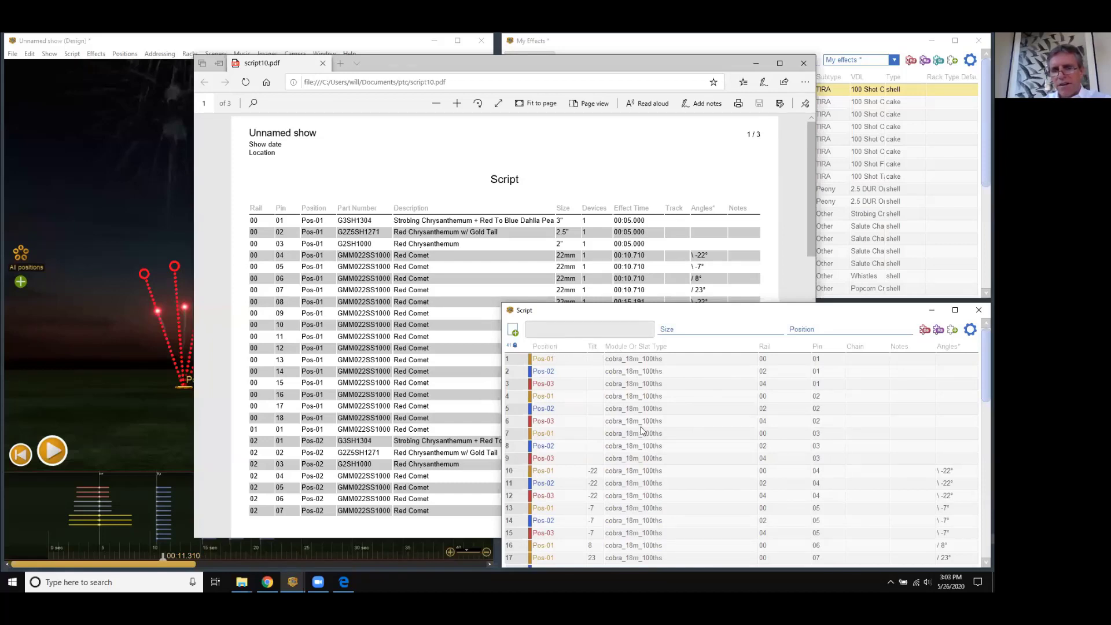
- Hide the Module Or Slat Type, Rail and Pin columns in the Script table
right_click(644, 408)
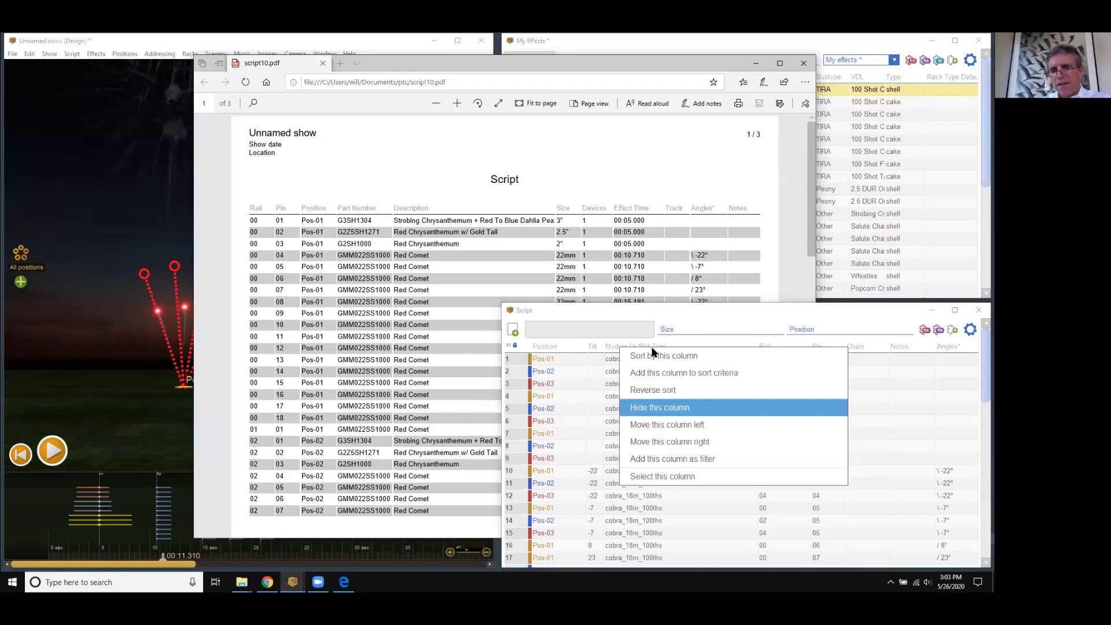
click(674, 404)
right_click(658, 346)
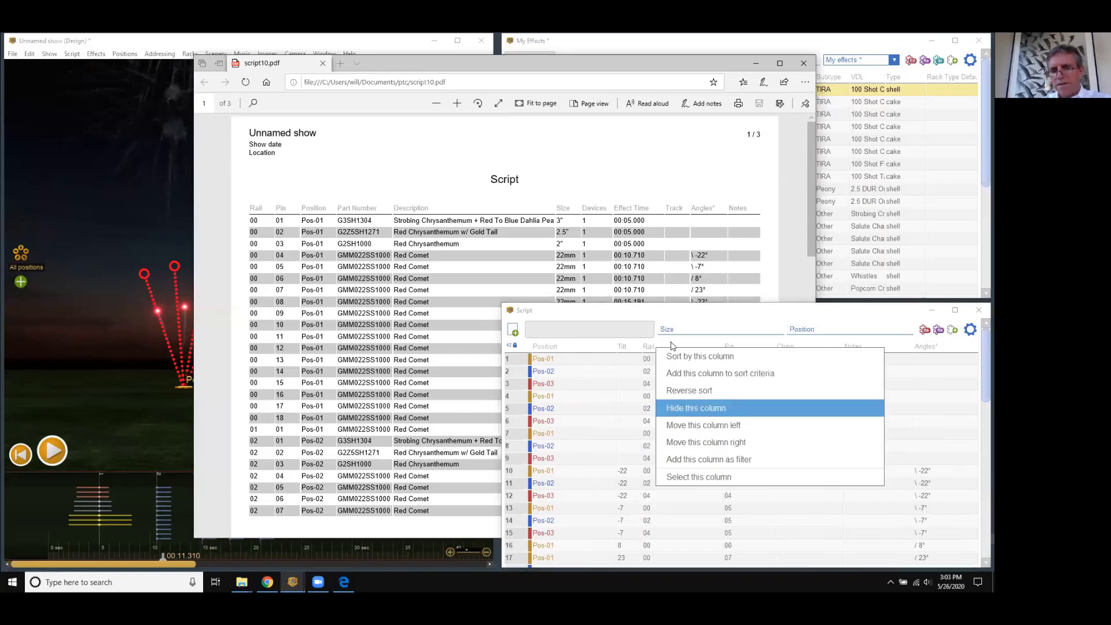
click(674, 405)
right_click(676, 346)
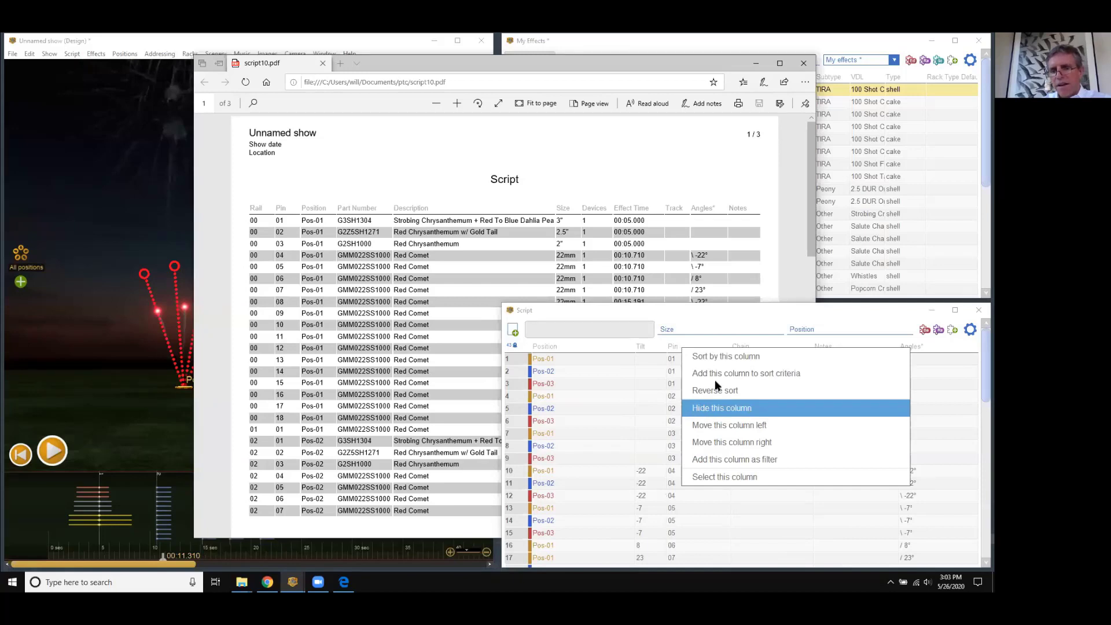
click(705, 410)
- Hide the Chain, Notes and Angles columns in the Script table, leaving only Position and Tilt
right_click(713, 346)
click(726, 407)
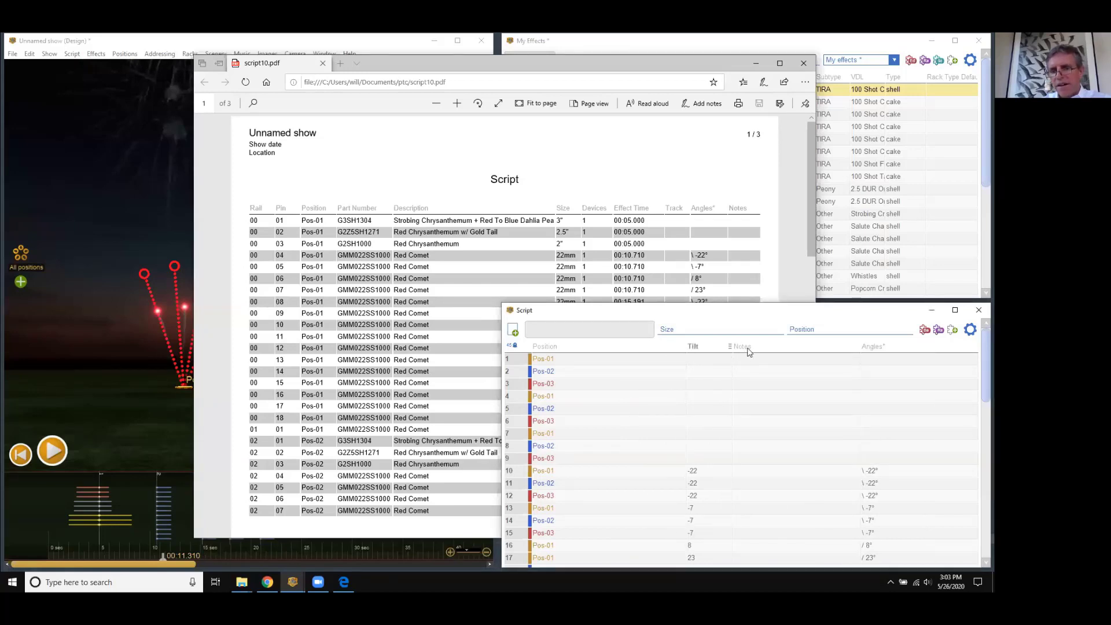
right_click(748, 347)
click(774, 408)
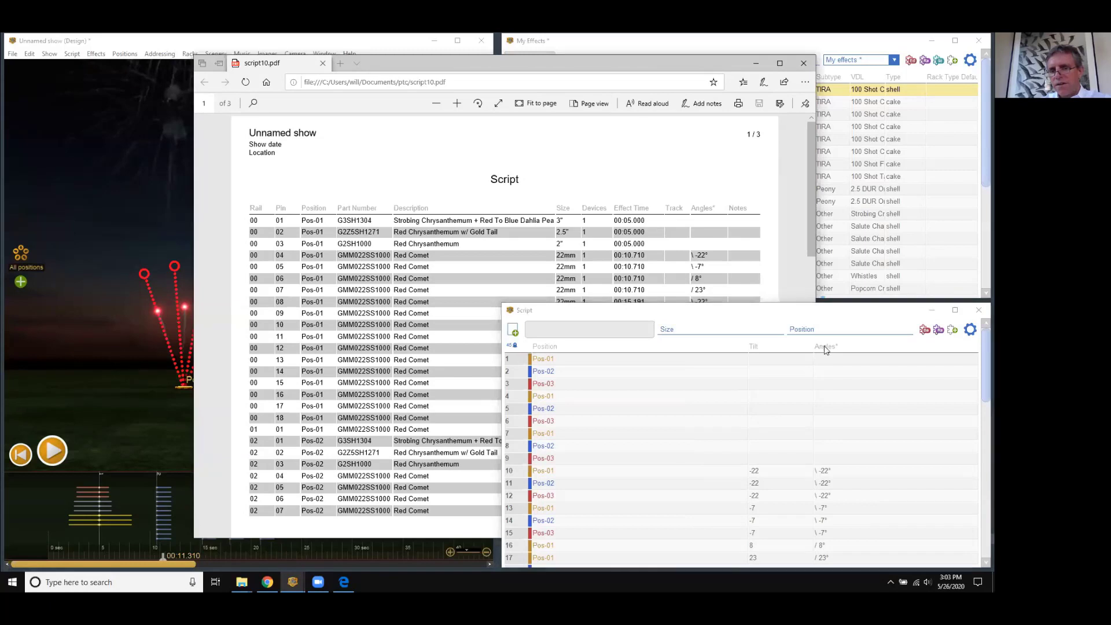
right_click(826, 350)
click(801, 415)
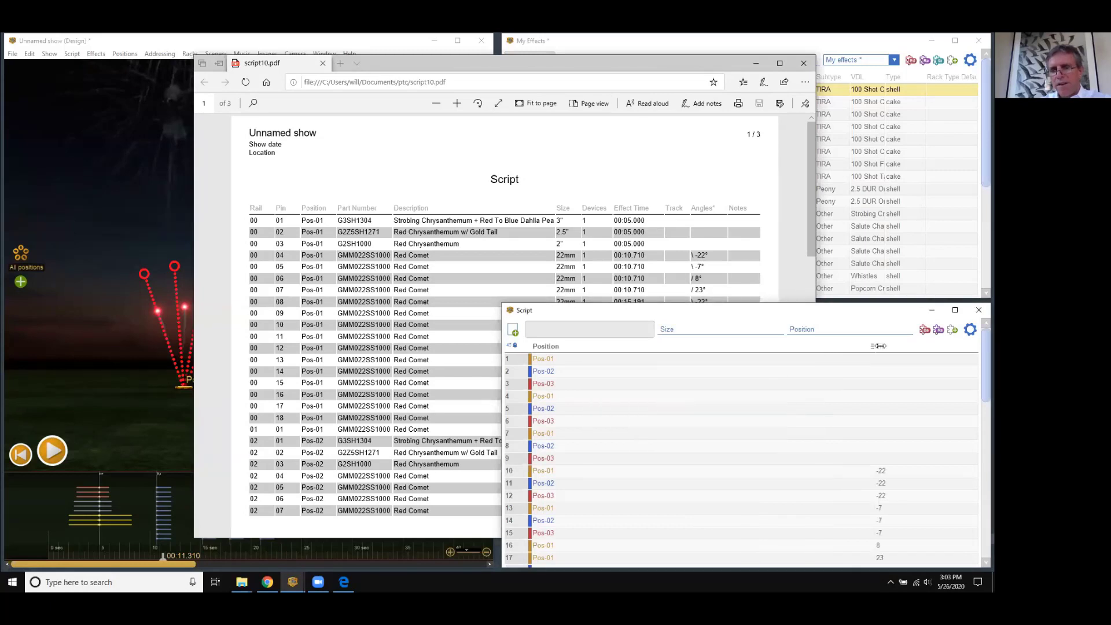
- Unhide the Devices column in the Script table and adjust the column widths of Position, Tilt and Devices
click(970, 329)
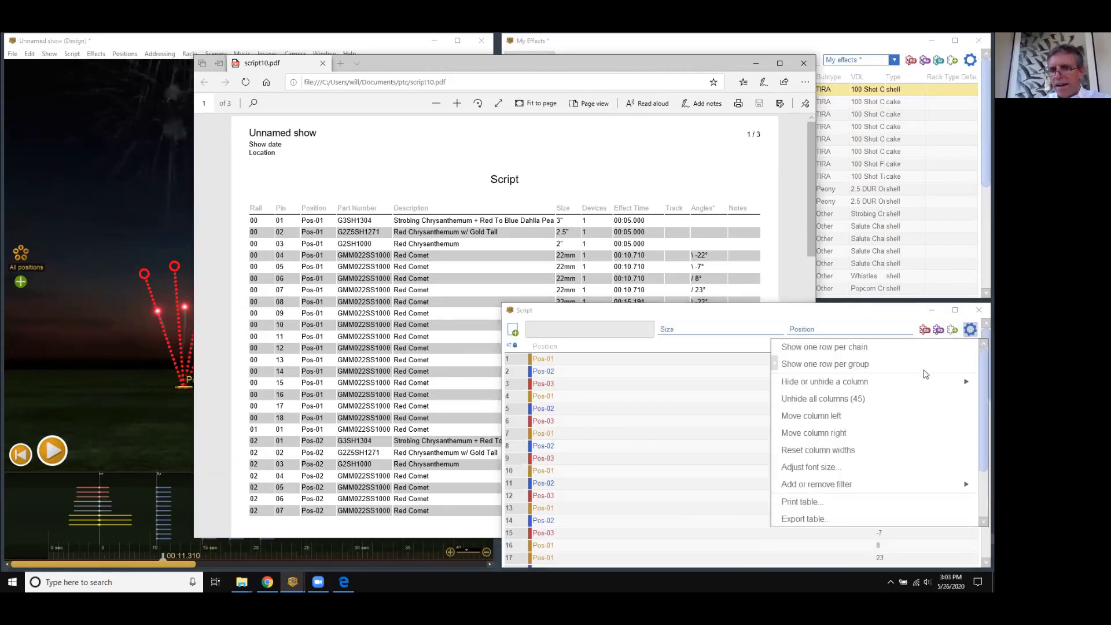
mouse_move(894, 383)
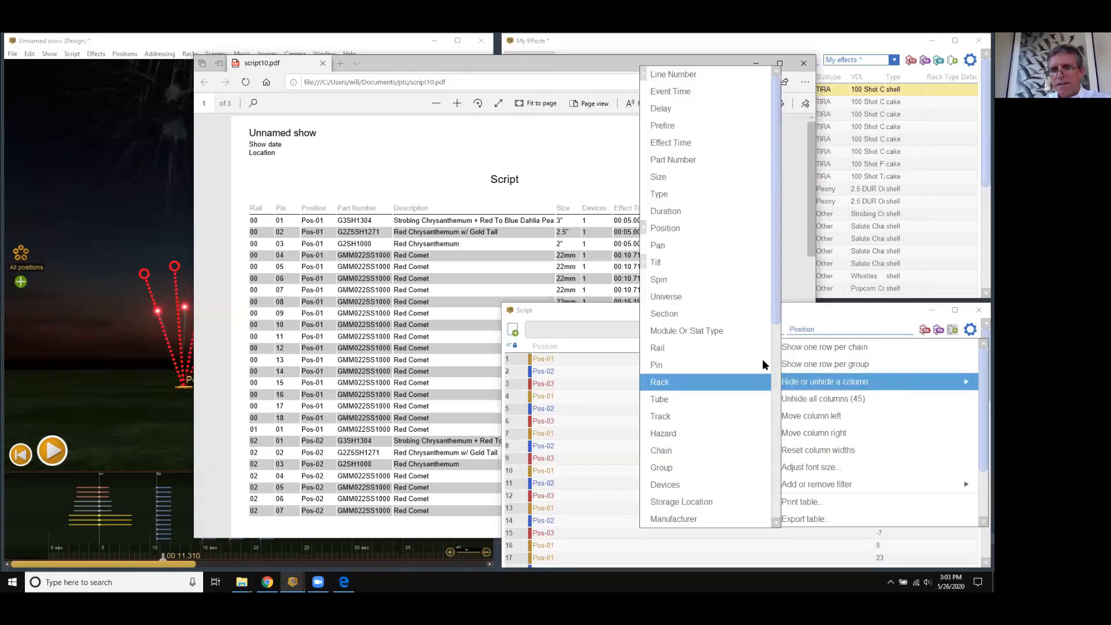
scroll(777, 318, down, 1)
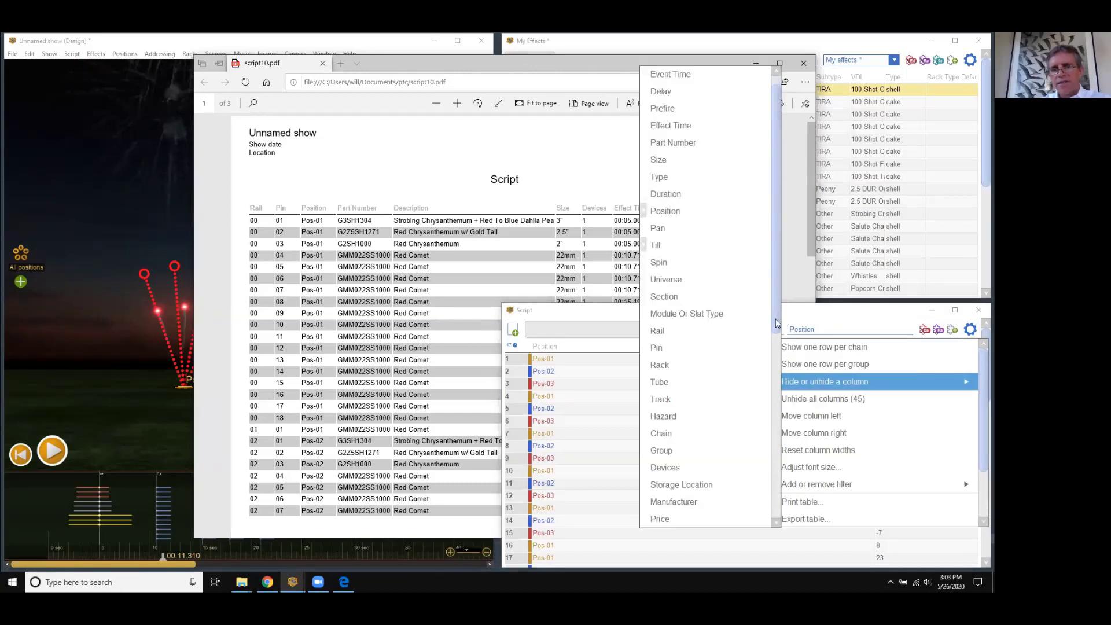
scroll(775, 314, down, 7)
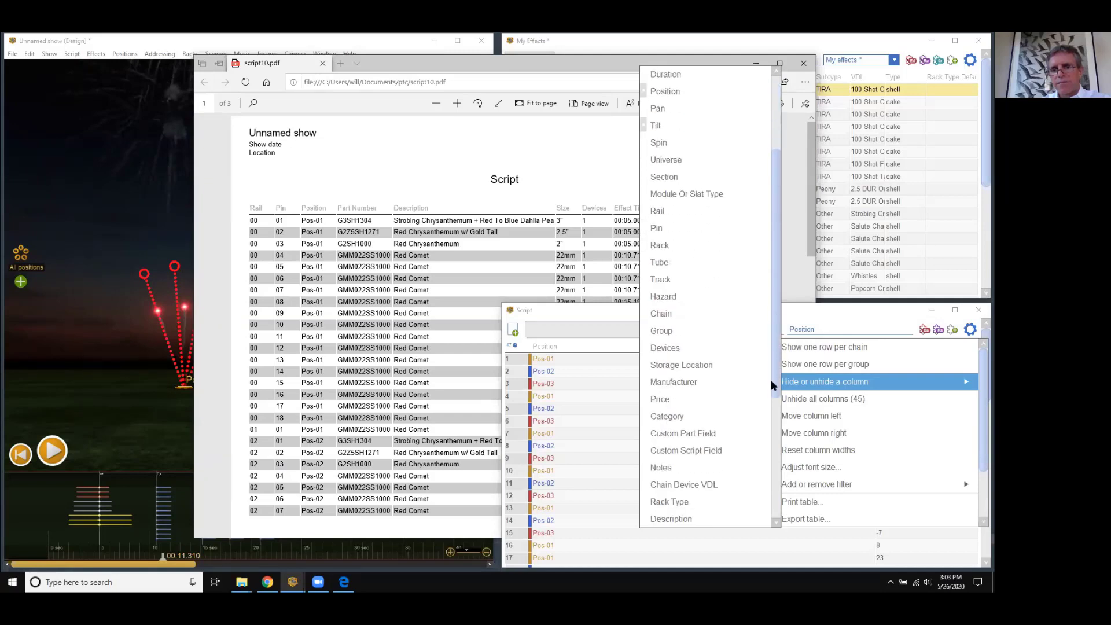
click(746, 366)
drag(747, 350, 670, 352)
drag(755, 350, 799, 350)
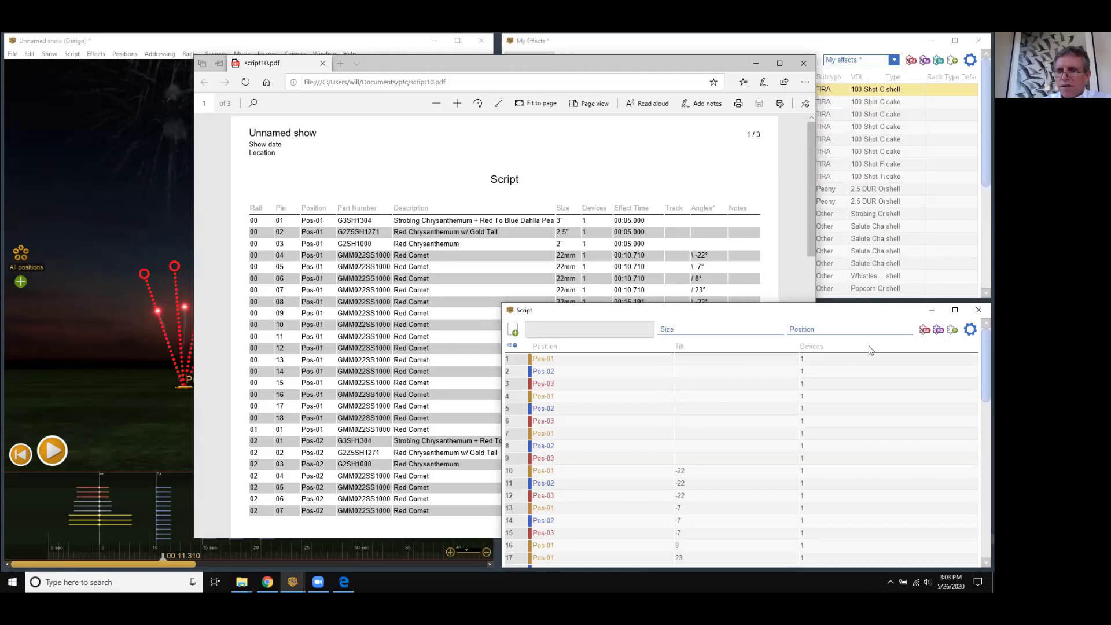
- Save the current table layout to a new report template named angle-count-2, titled Angle Counts Per Position
click(971, 335)
drag(978, 361, 978, 421)
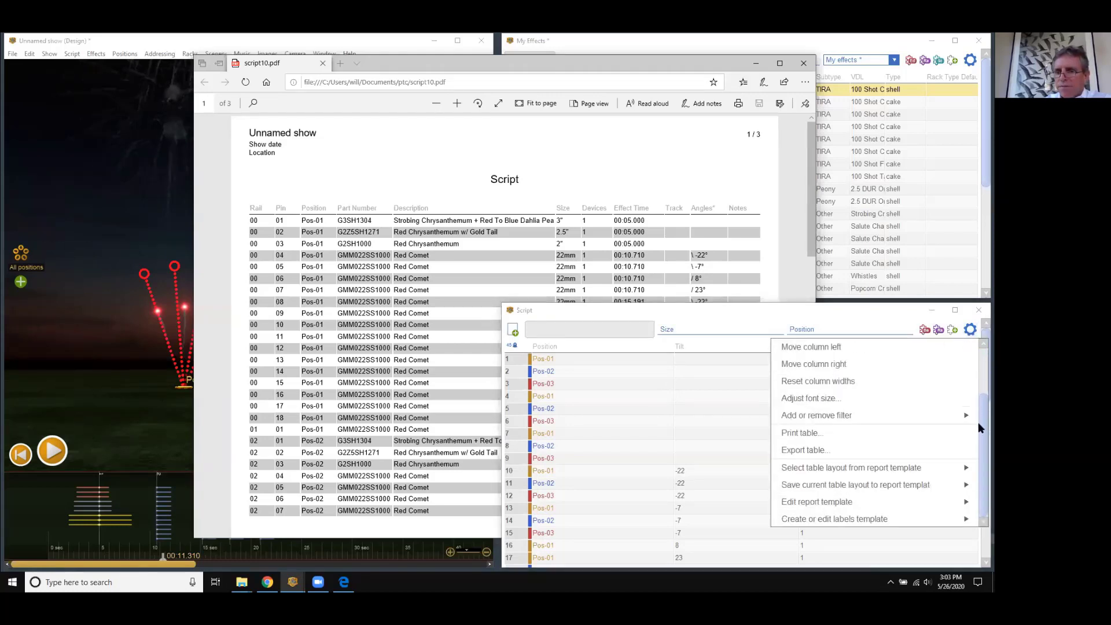
mouse_move(923, 493)
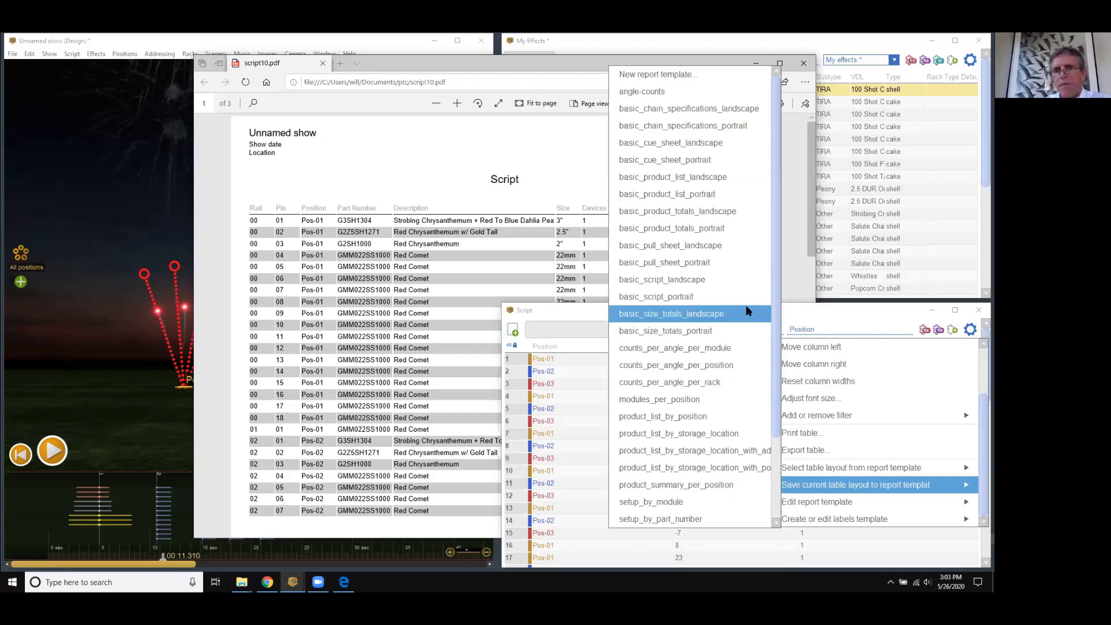
click(704, 77)
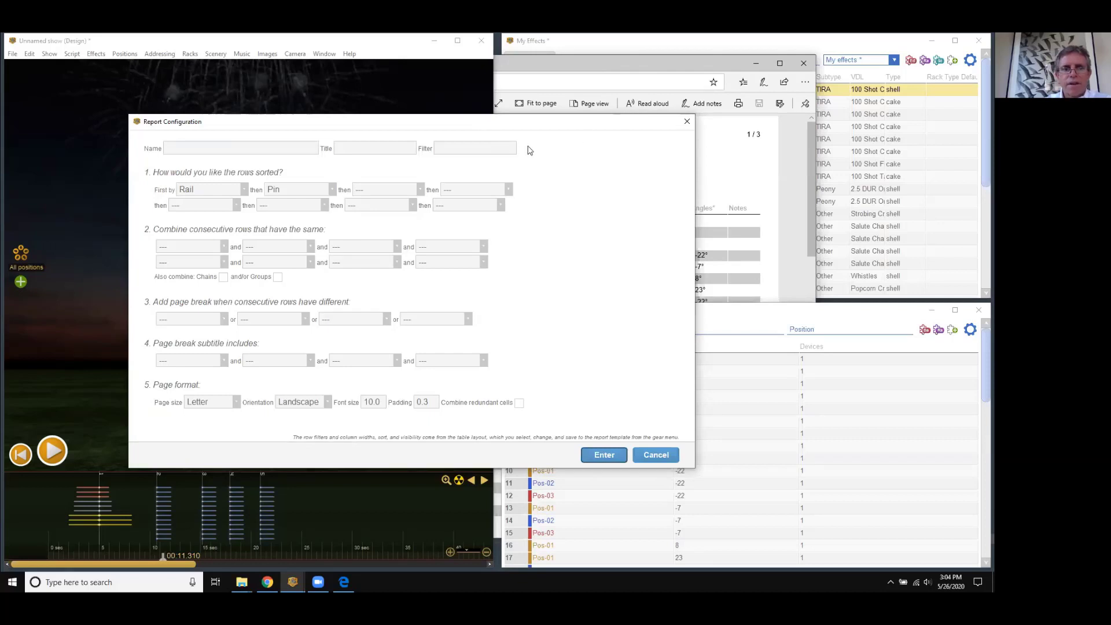
click(412, 135)
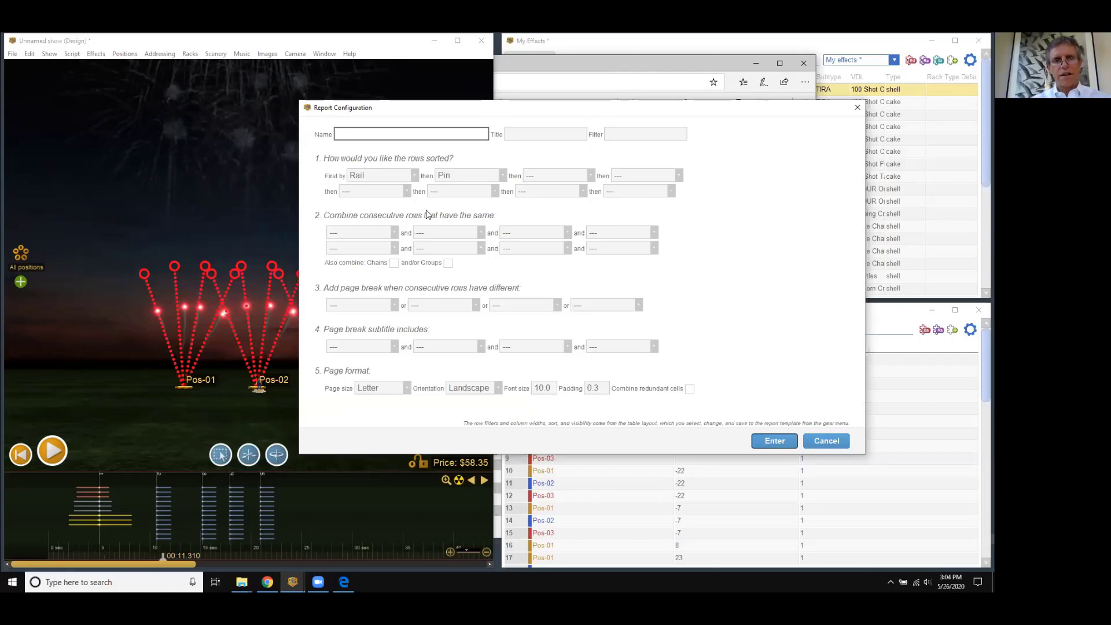
text(angle-count-2)
key(Tab)
text(Angl)
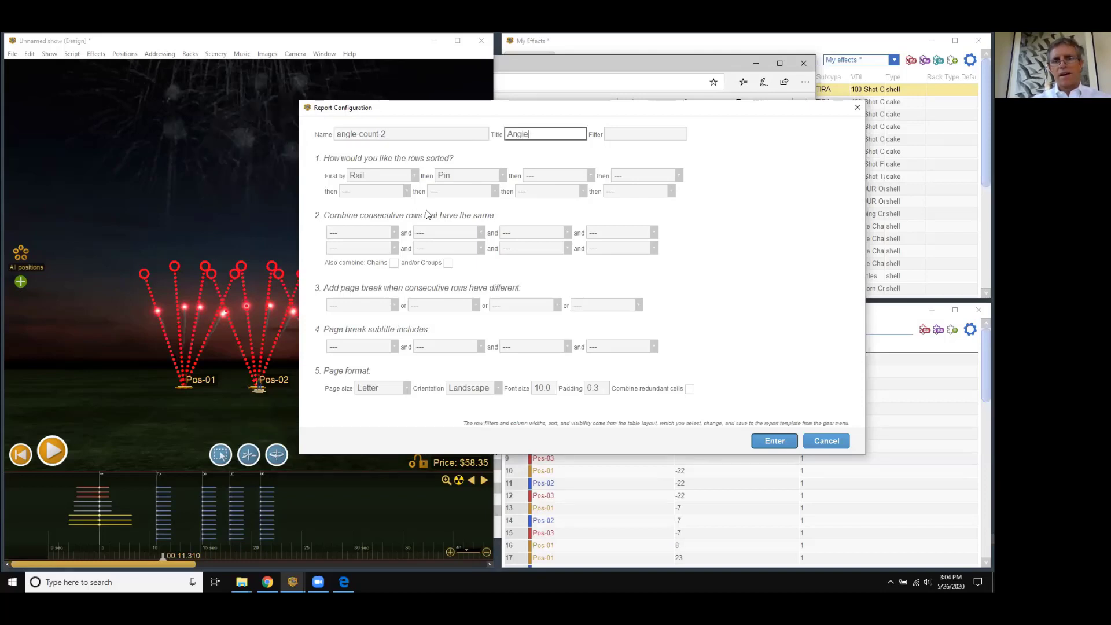
text(e Counts Per Position)
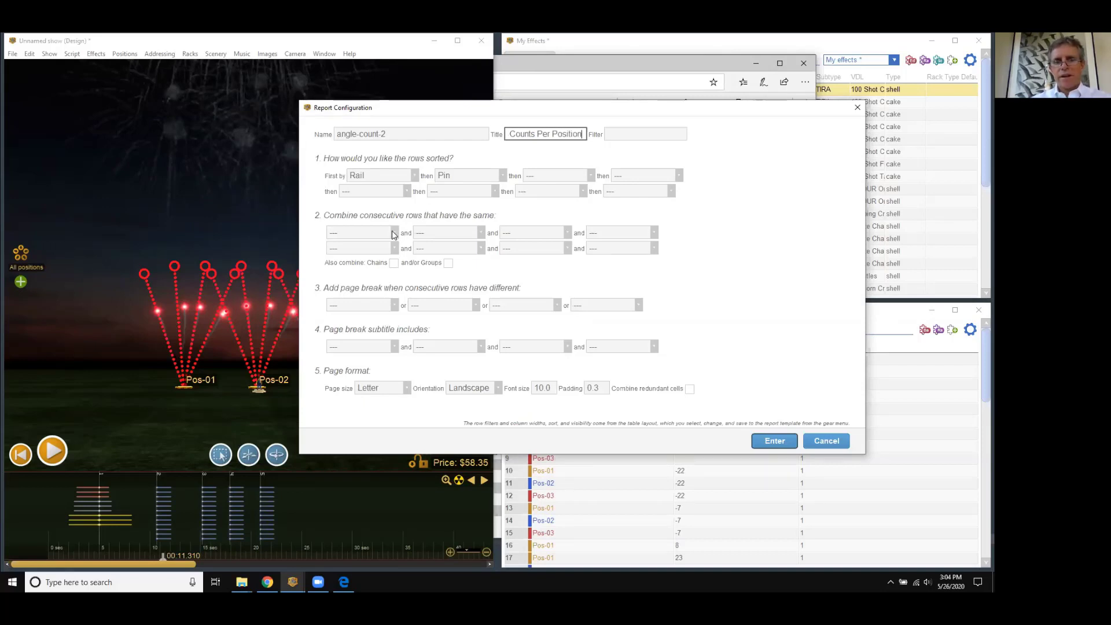
- Set the report template to sort rows first by Position and then by Angle
drag(434, 114, 365, 97)
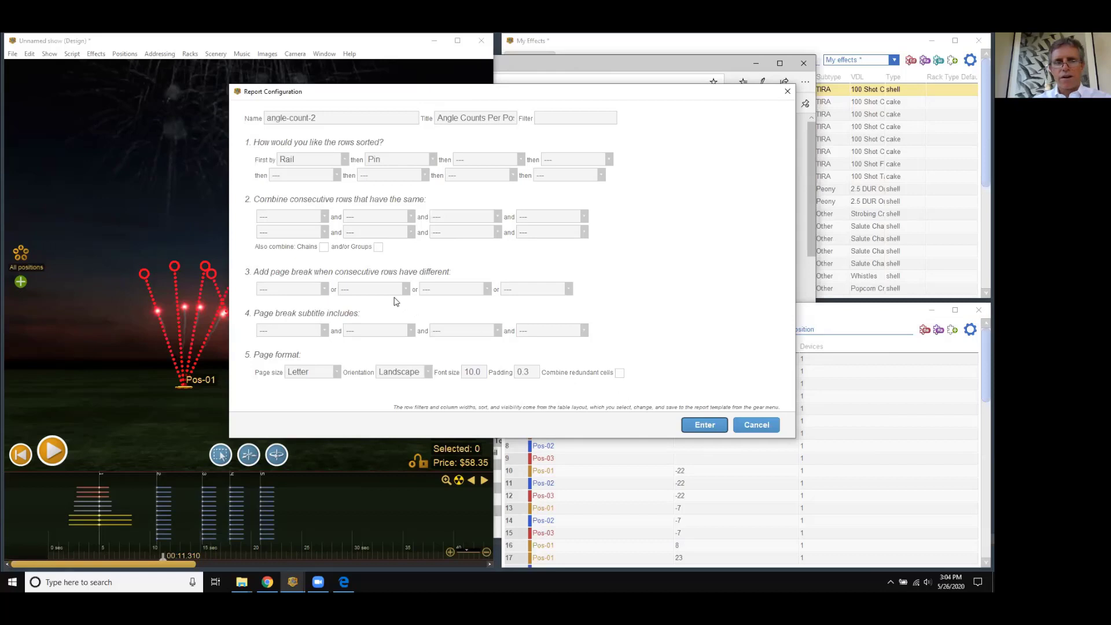
click(340, 160)
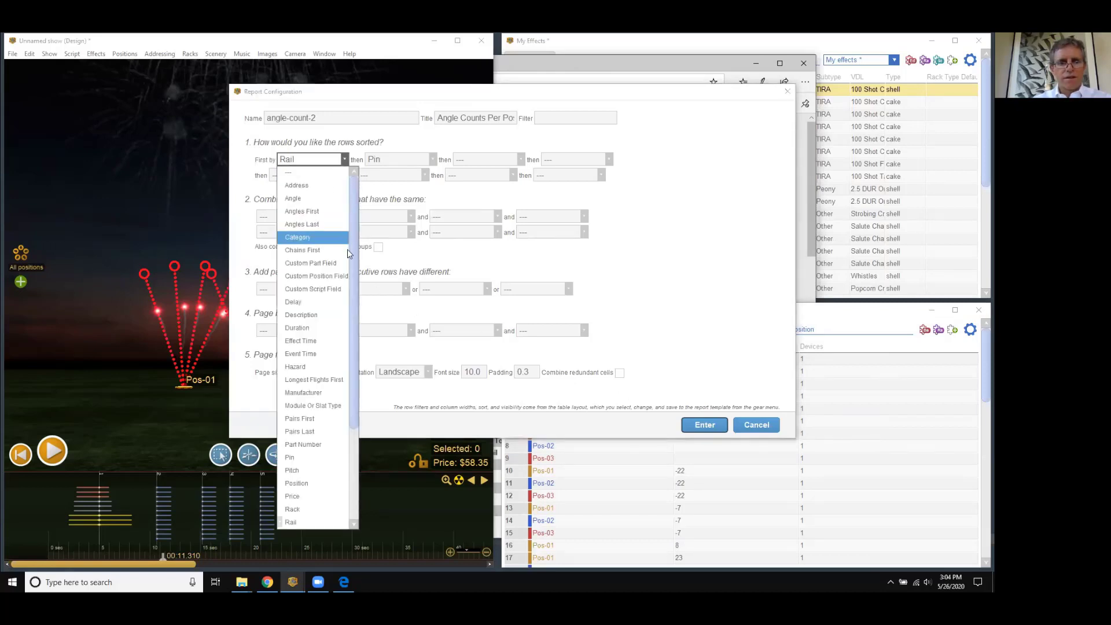
scroll(352, 312, down, 1)
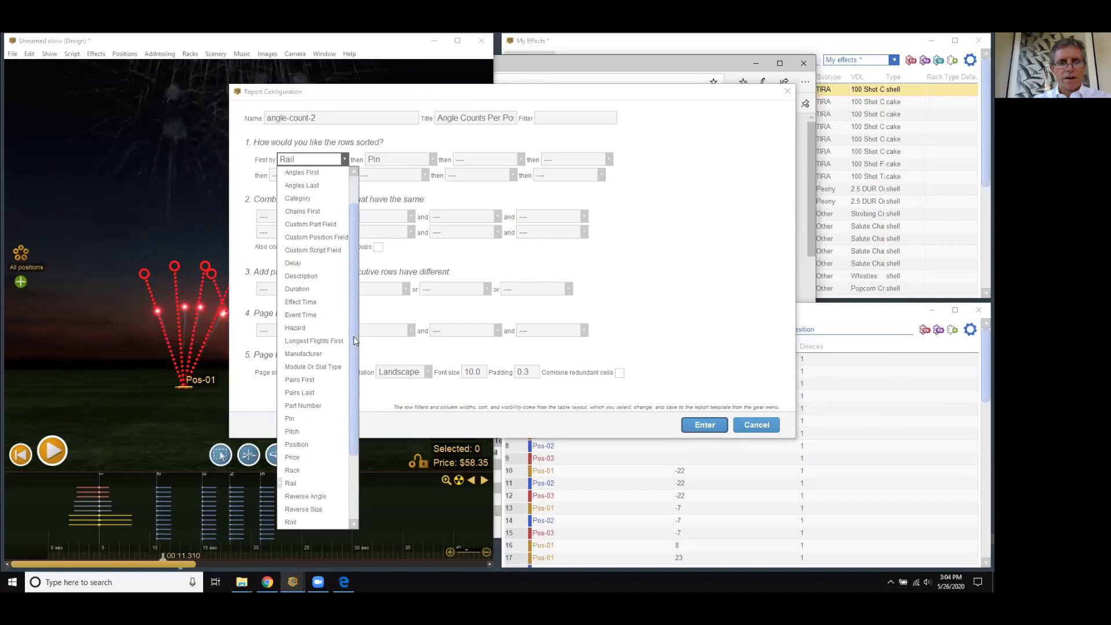
click(296, 444)
click(405, 159)
mouse_move(442, 248)
mouse_down()
mouse_move(438, 340)
mouse_move(439, 253)
mouse_up()
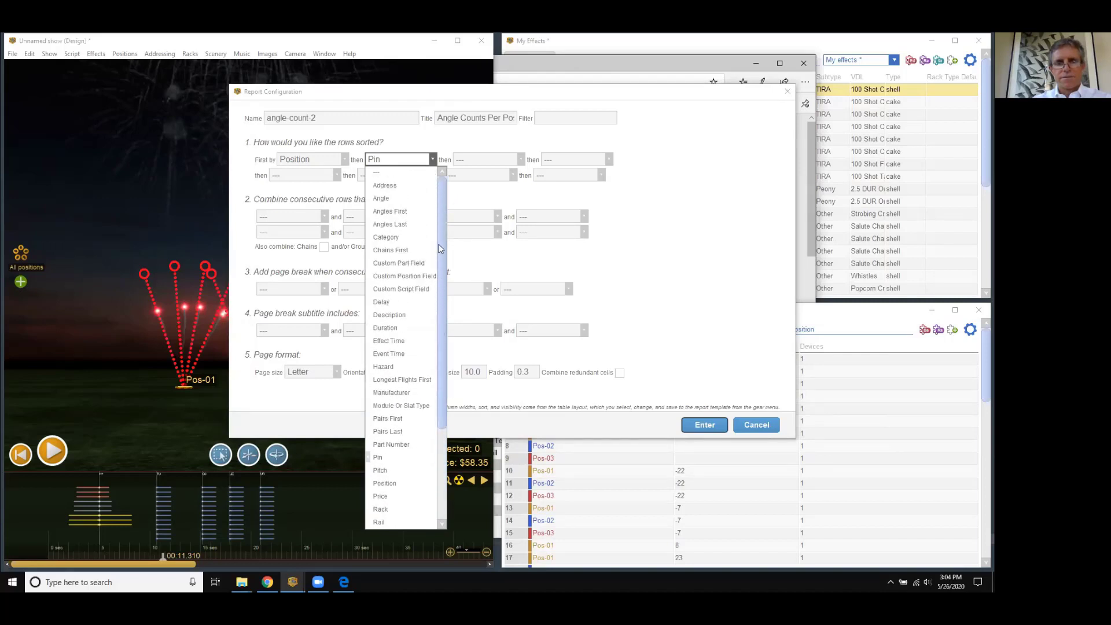
click(415, 200)
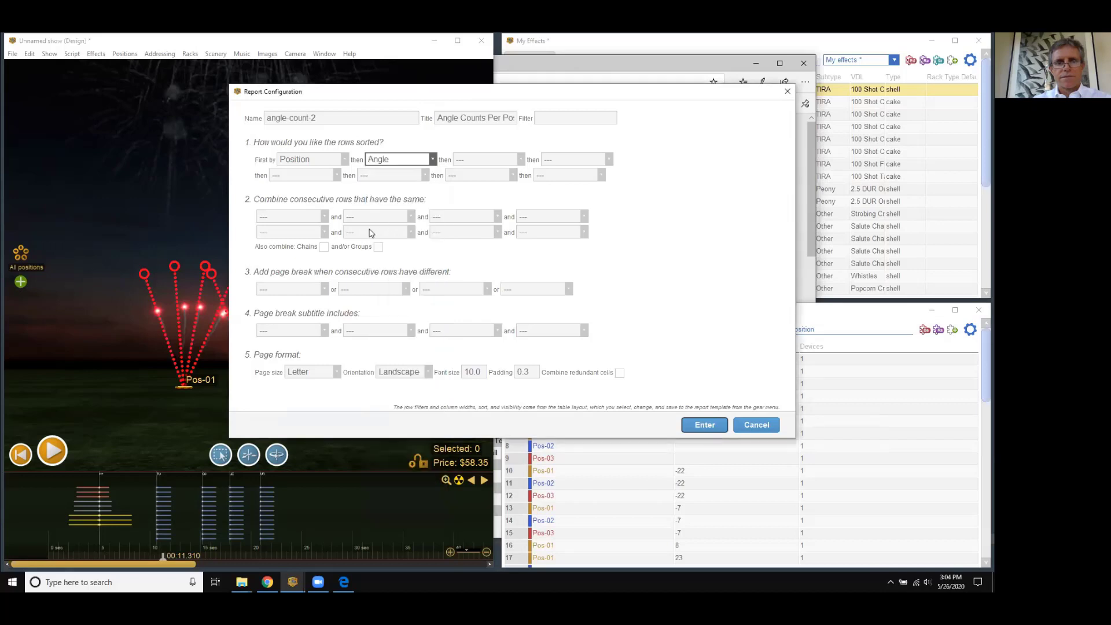
- Combine consecutive rows that have the same Position and Tilt, and confirm the report template
click(317, 219)
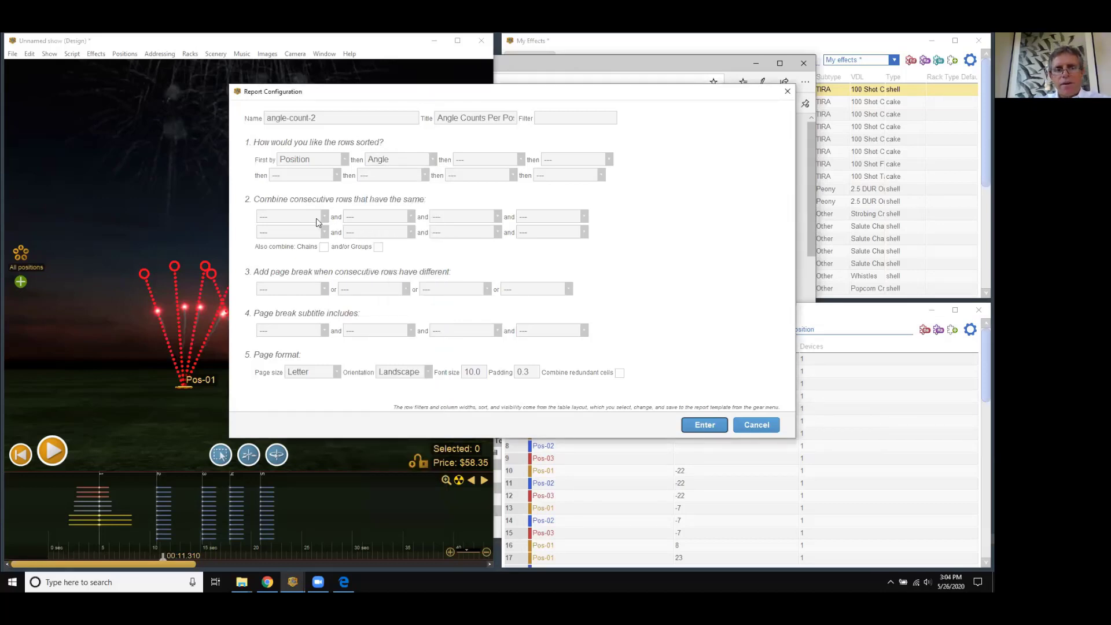
click(317, 222)
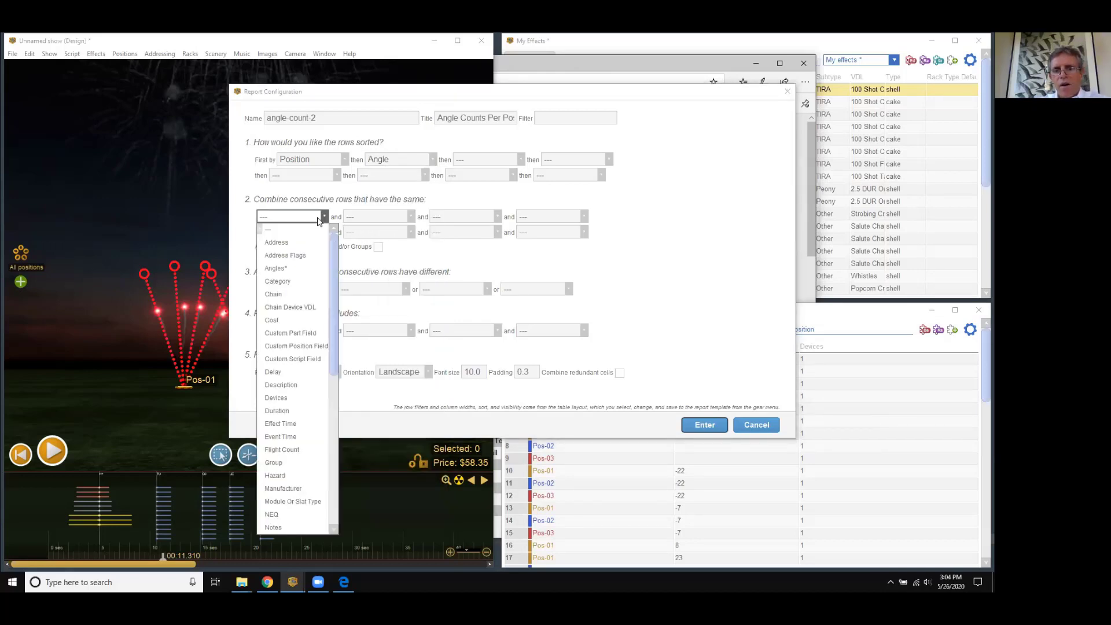
drag(334, 244, 336, 352)
click(309, 382)
click(382, 216)
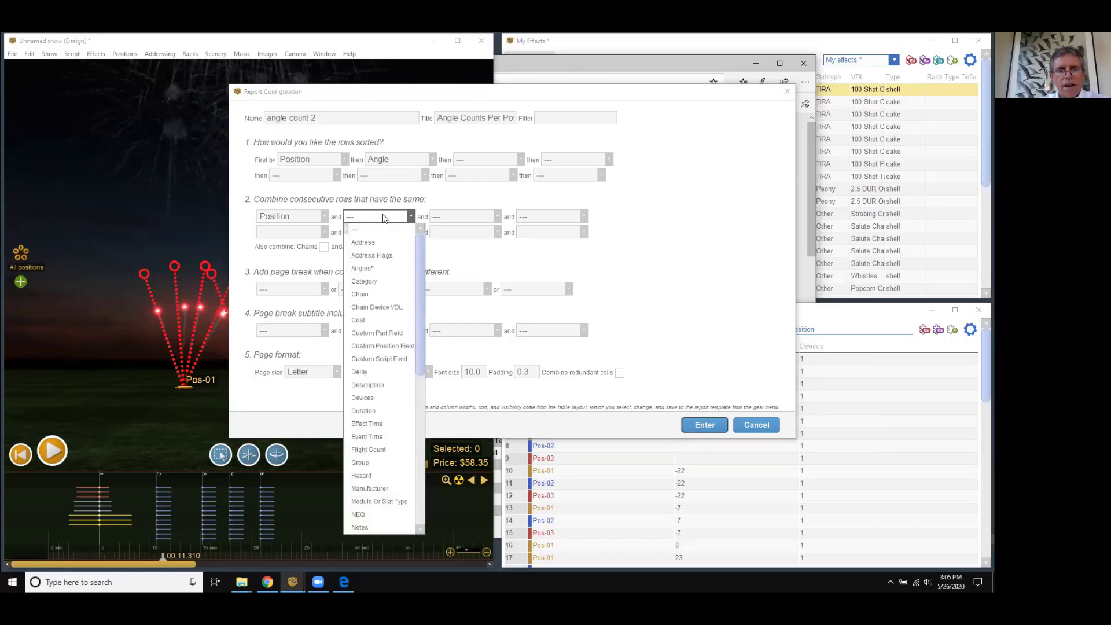
scroll(419, 288, down, 5)
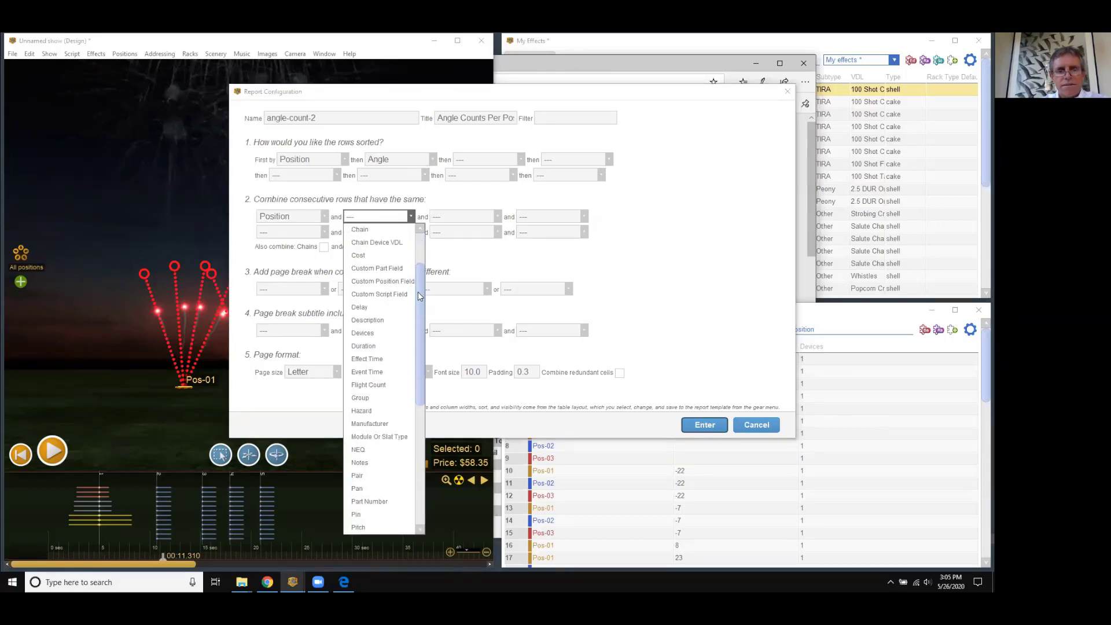
scroll(417, 359, down, 1)
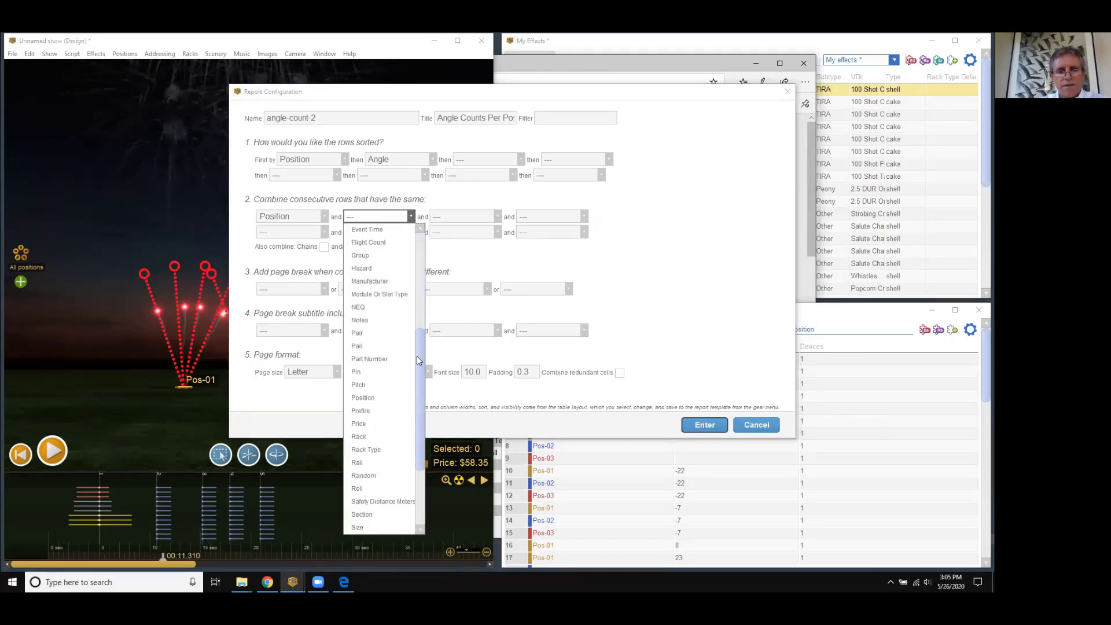
scroll(421, 368, down, 4)
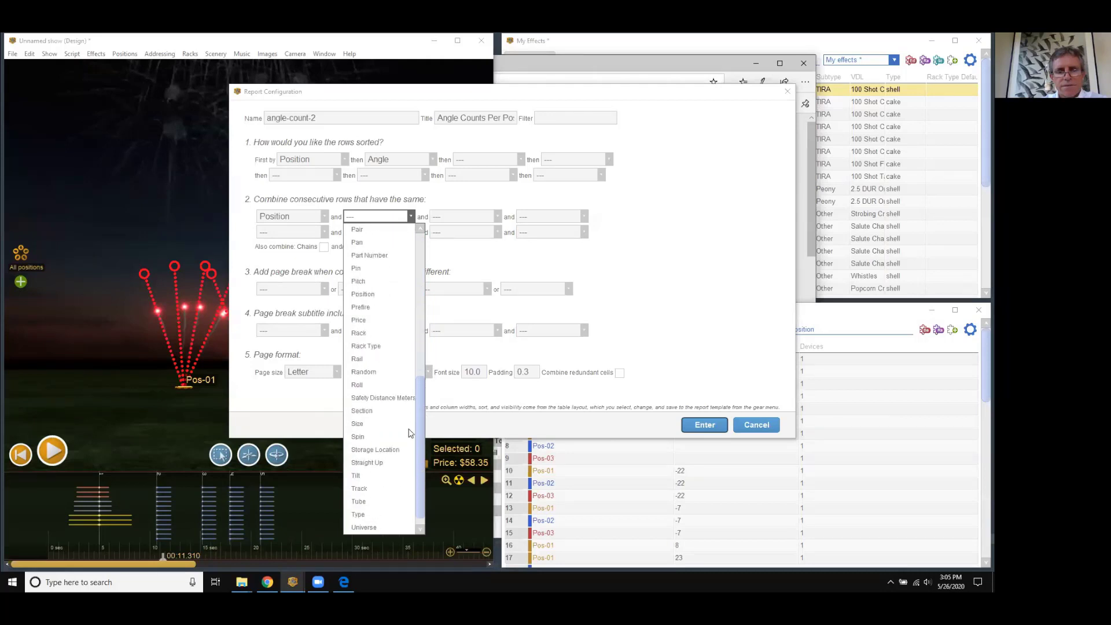
click(370, 473)
click(664, 257)
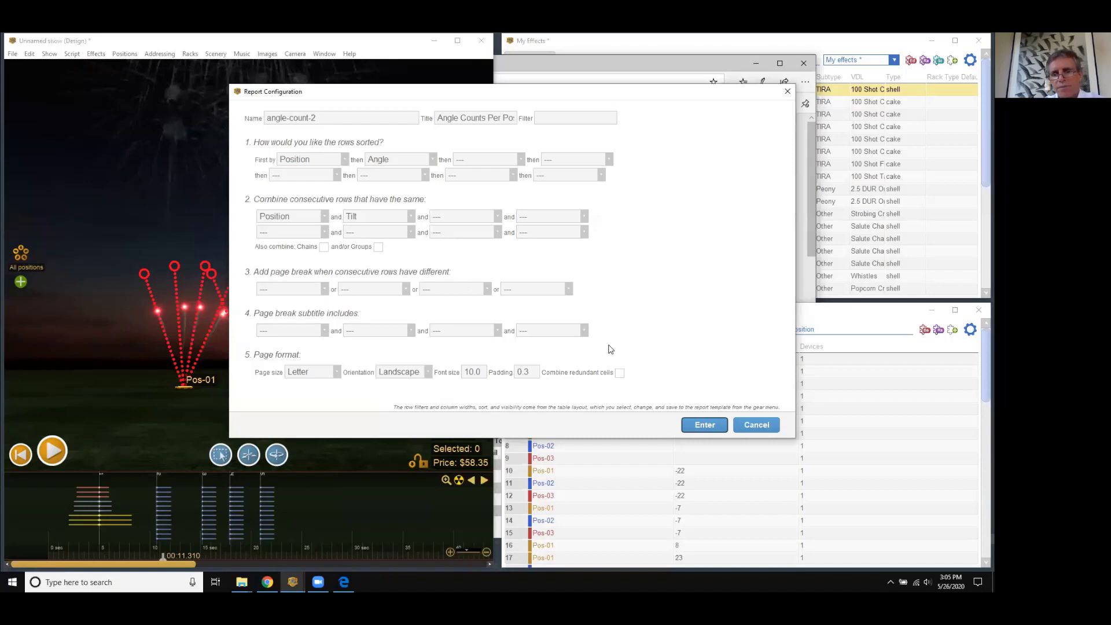
click(701, 427)
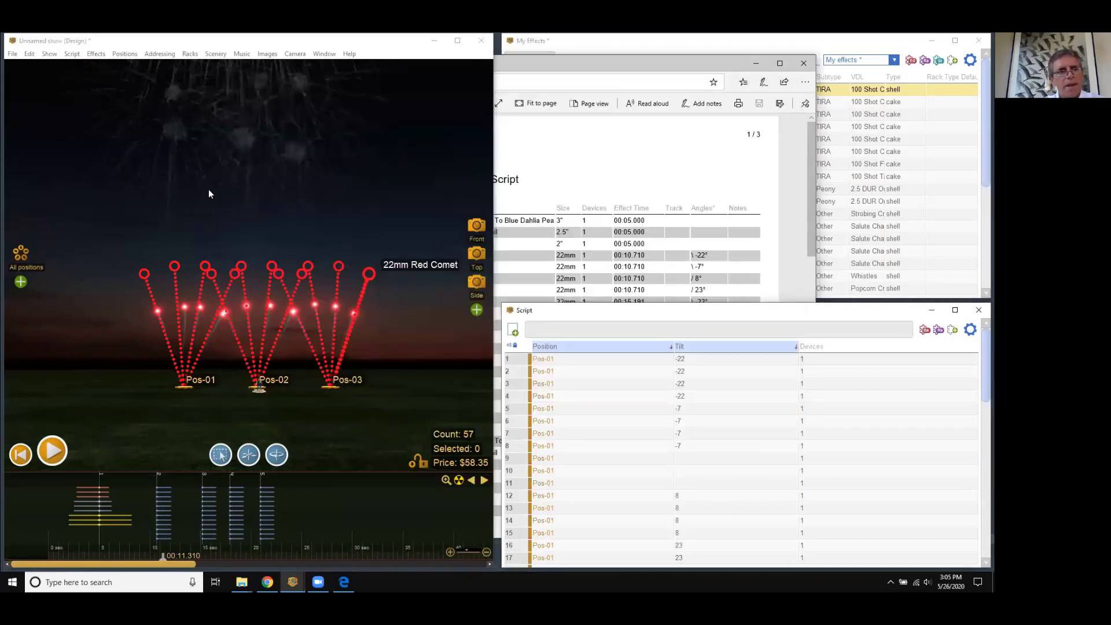
- Generate the Angle Counts Per Position report and save it as the PDF angle-counts2
click(12, 53)
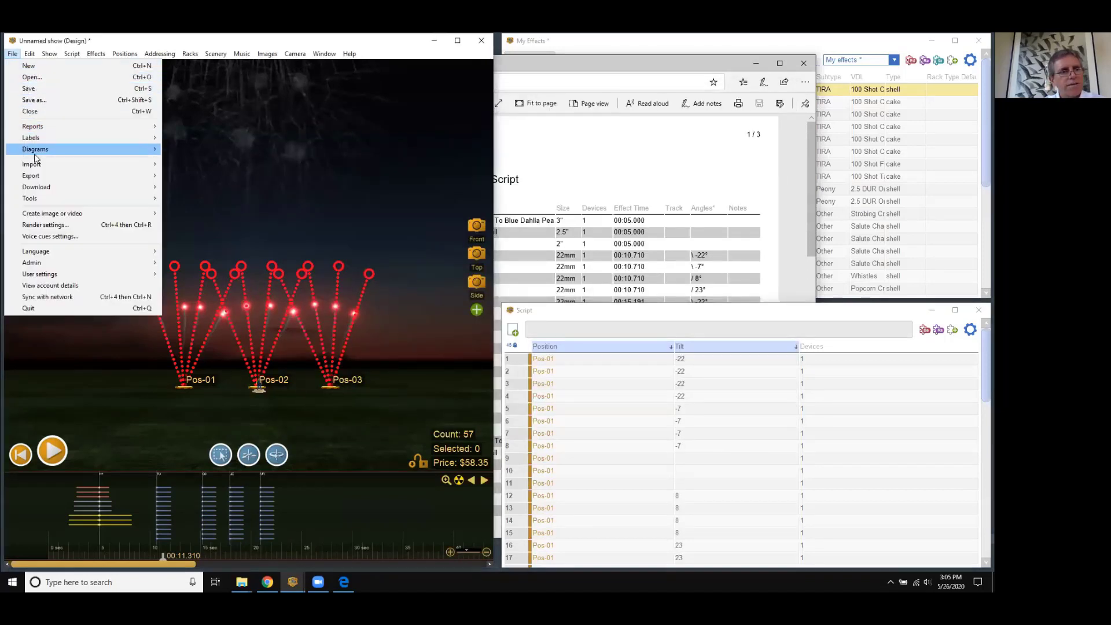
mouse_move(105, 125)
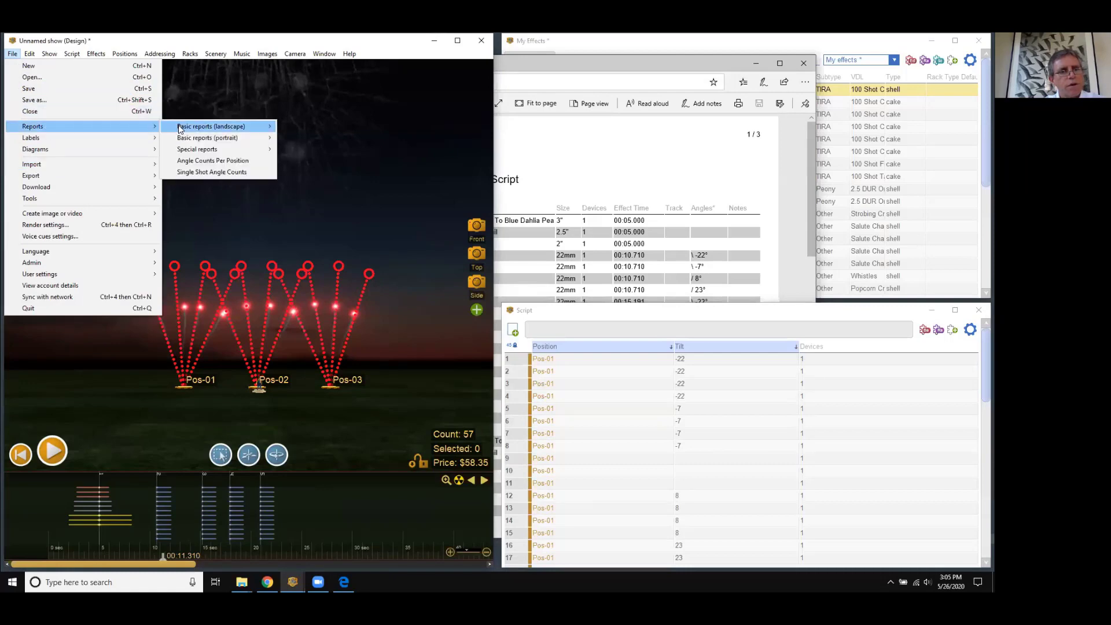
mouse_move(180, 130)
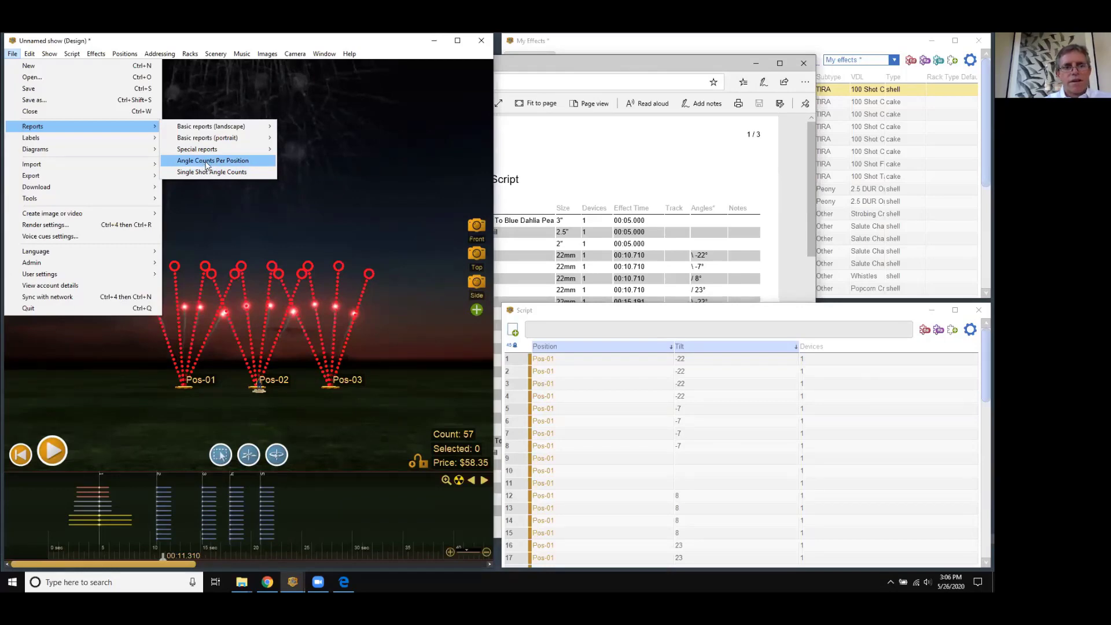
click(207, 167)
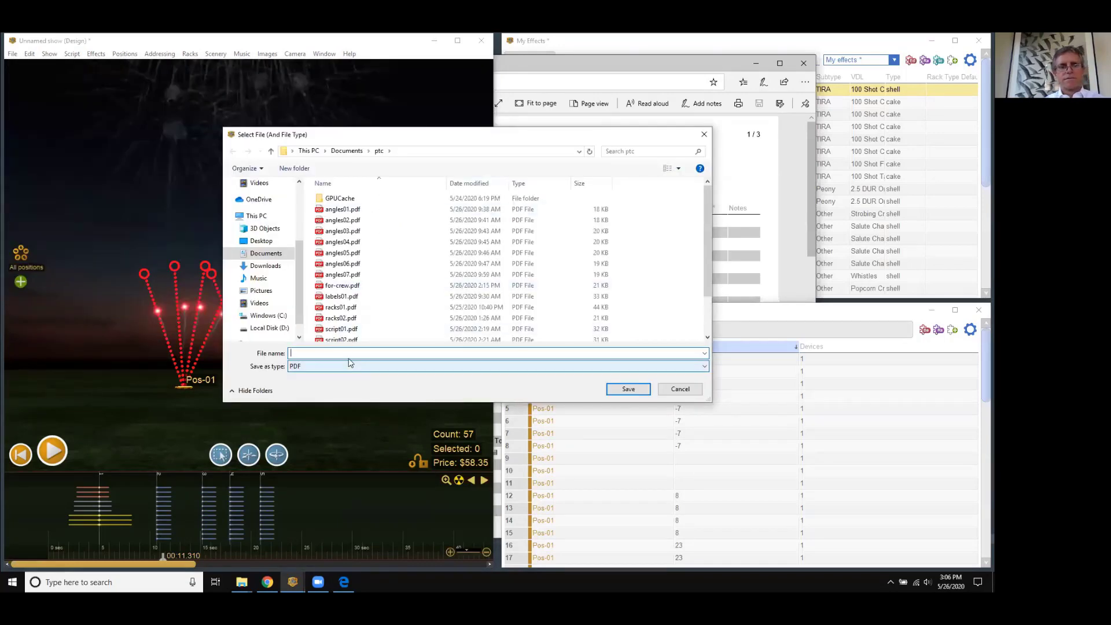
text(angle-co)
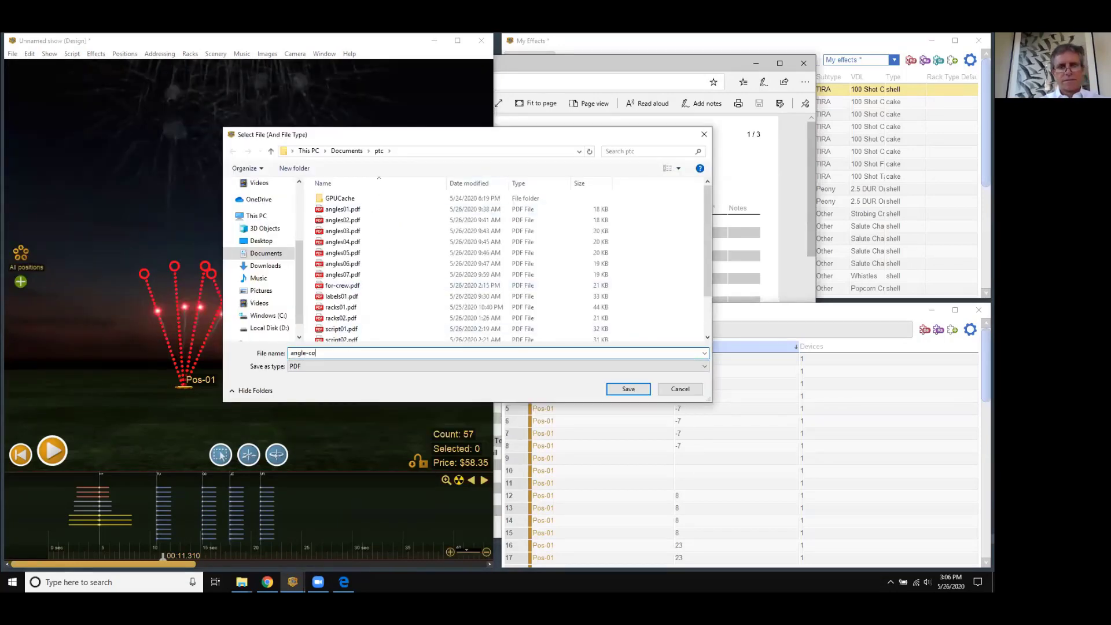
text(unts2)
key(Return)
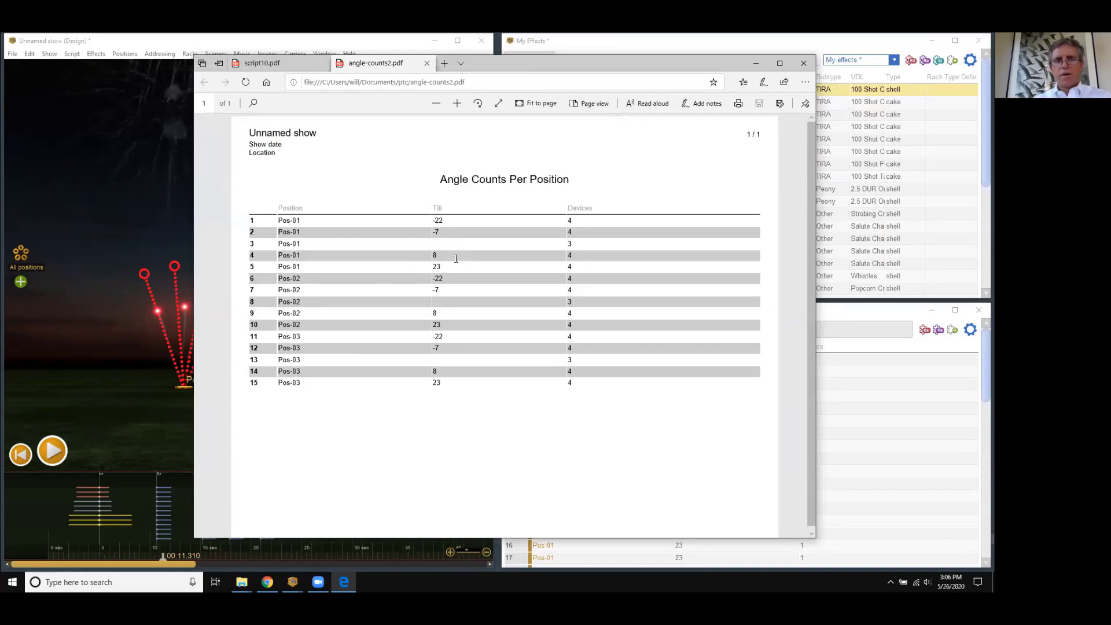
- Compare the pages of the script10.pdf report with the combined rows in angle-counts2.pdf
click(261, 62)
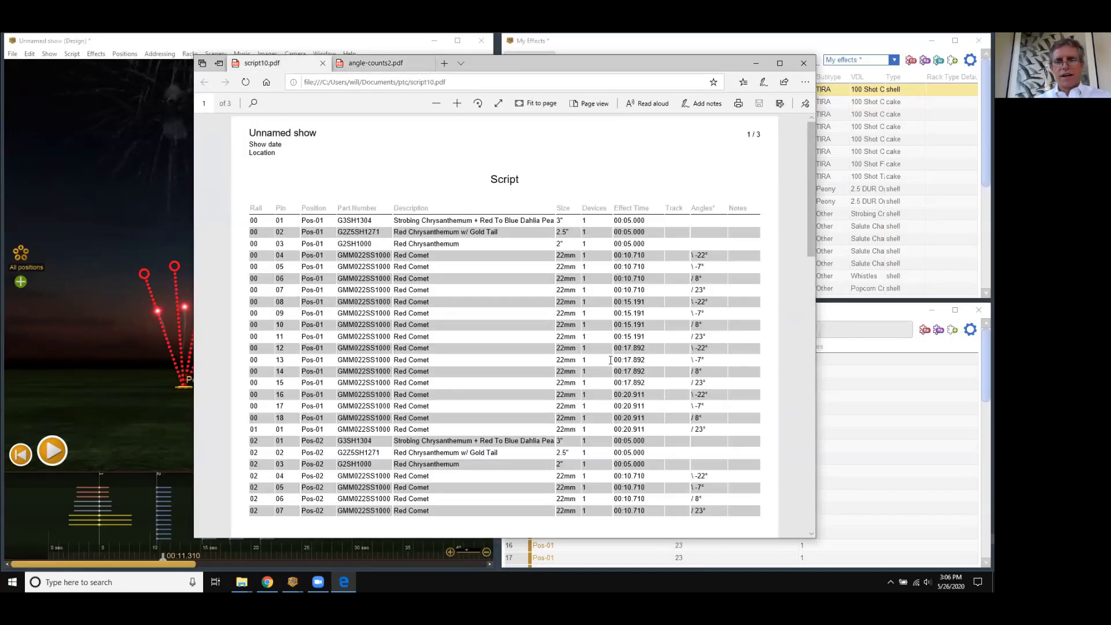
drag(808, 245, 795, 470)
scroll(795, 463, up, 5)
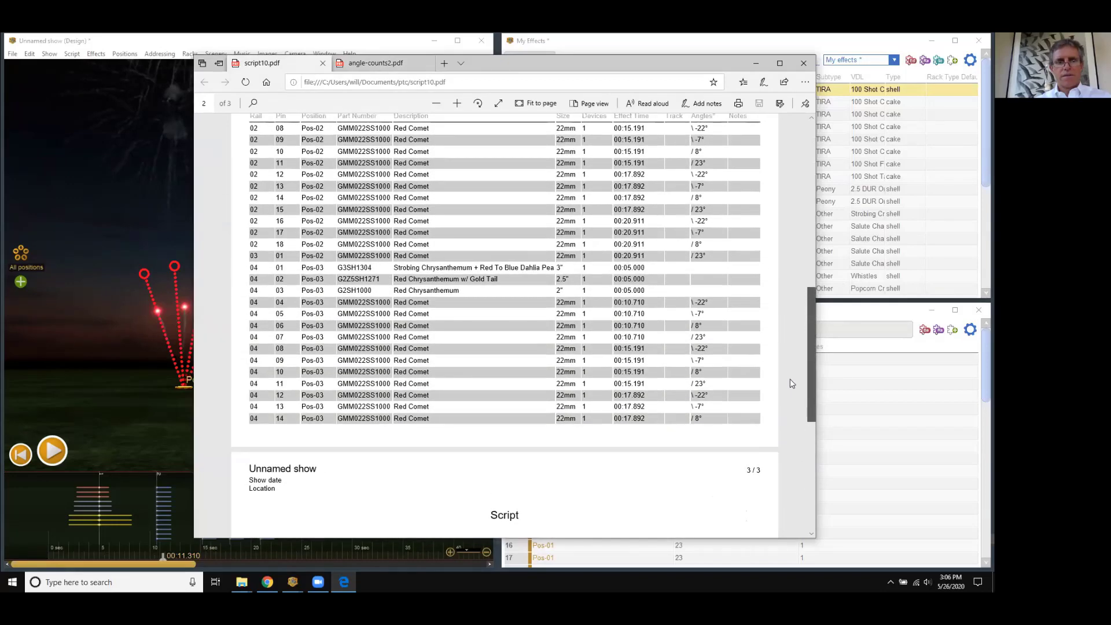
scroll(783, 322, up, 10)
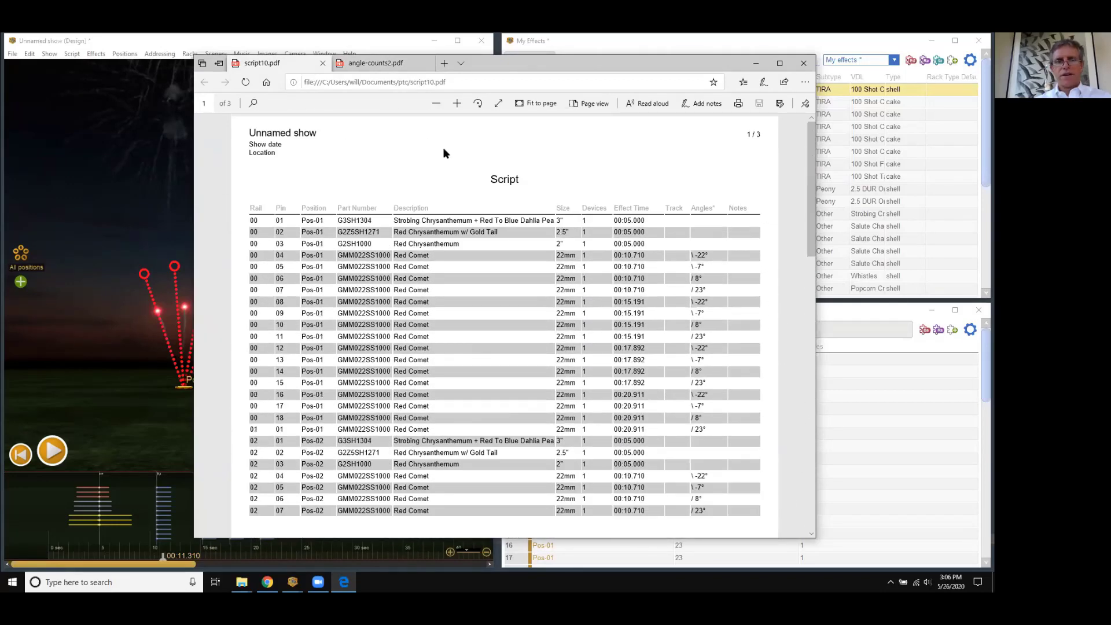
click(375, 63)
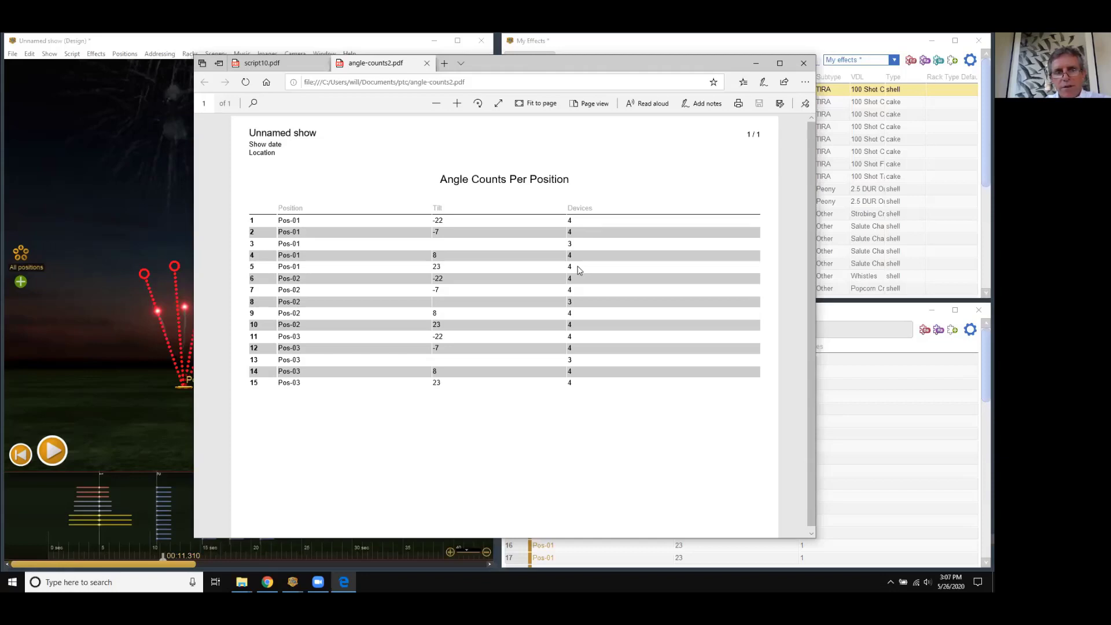
click(100, 501)
click(100, 505)
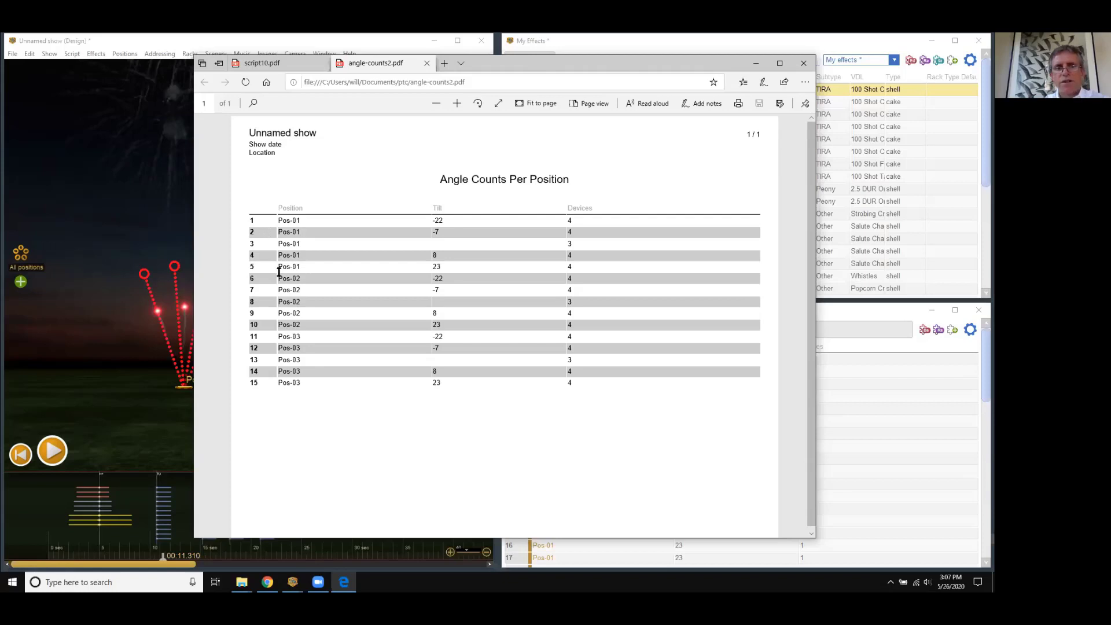
- Open the angle-count-2 report template for editing and add a page break when consecutive rows have a different Position
click(849, 314)
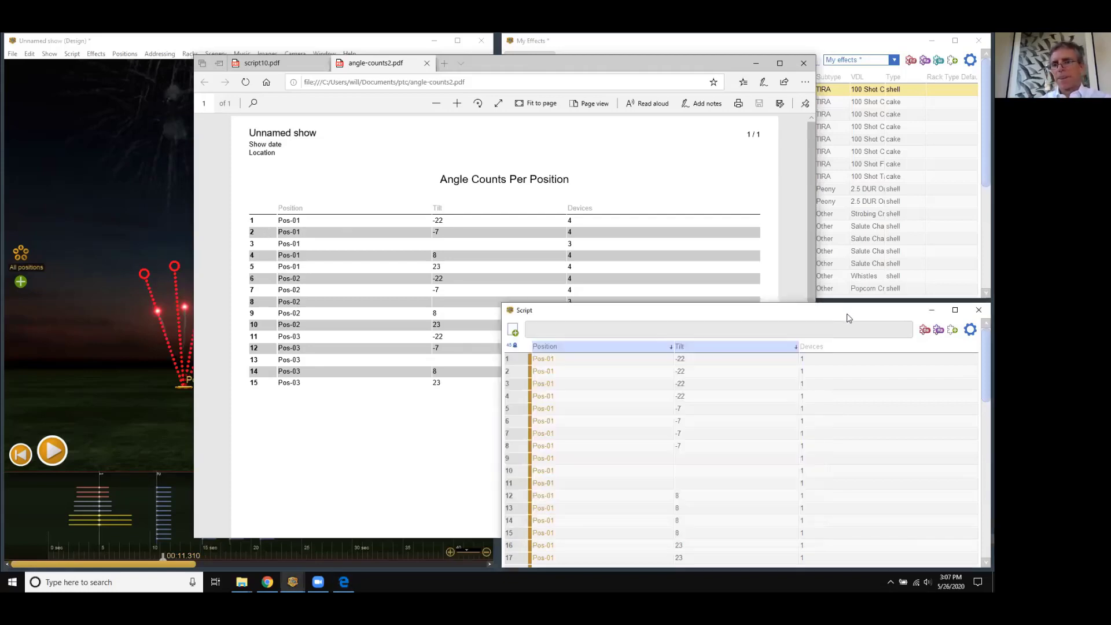
click(970, 329)
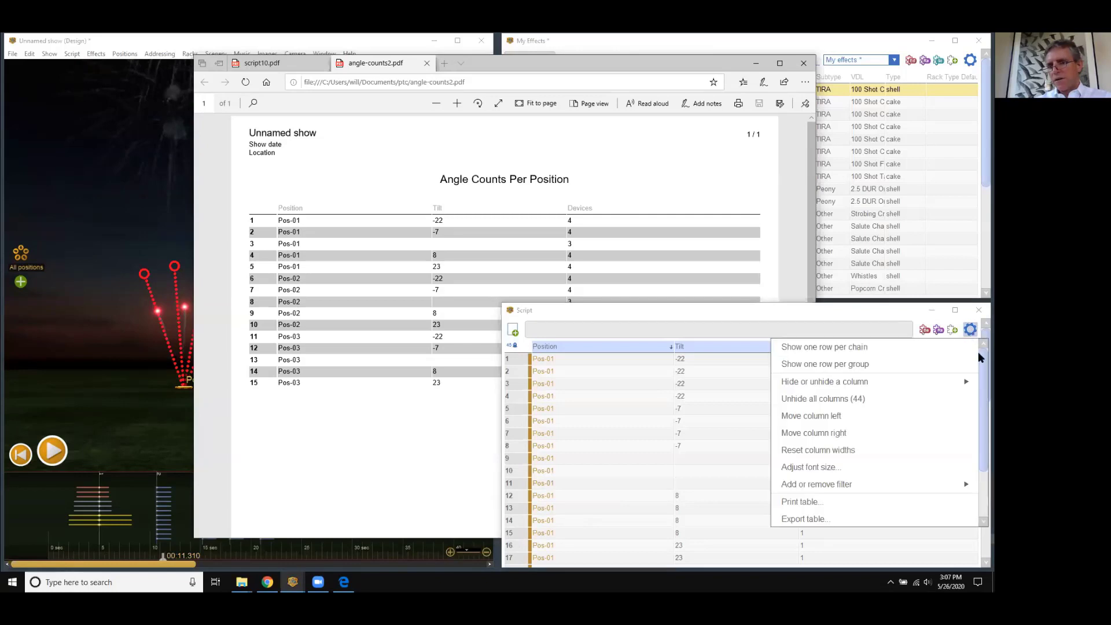
scroll(978, 373, down, 2)
mouse_move(926, 519)
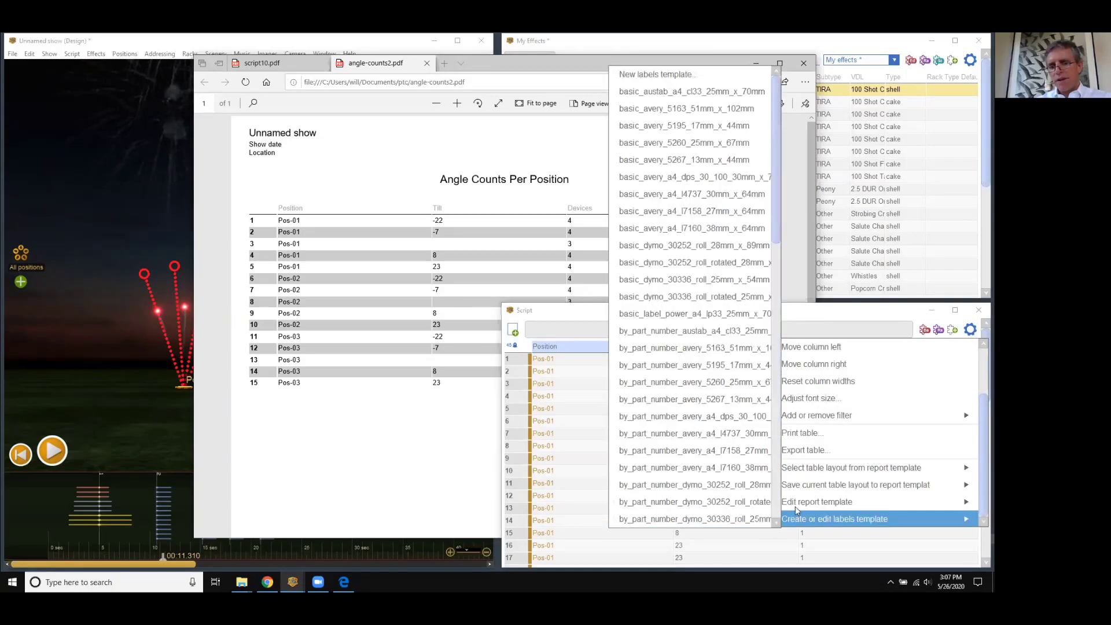
mouse_move(795, 504)
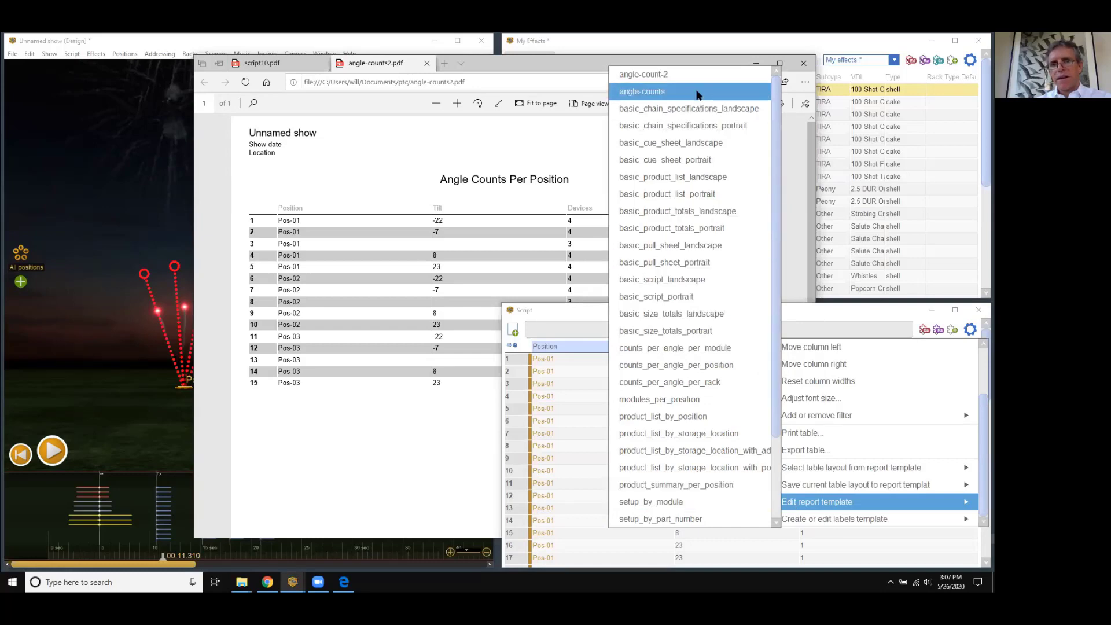
click(692, 75)
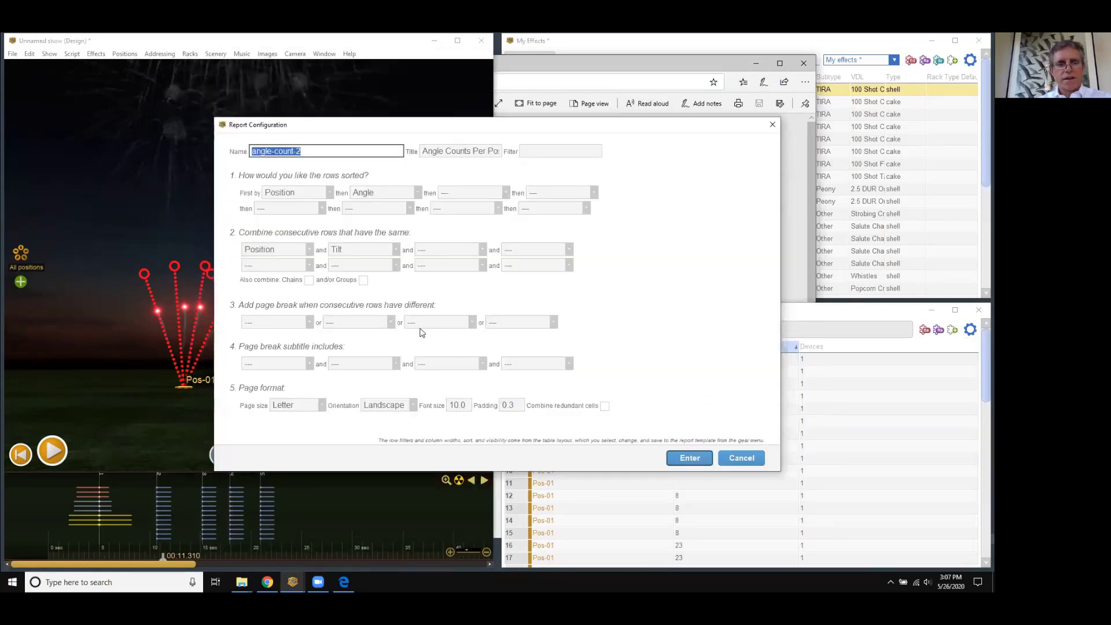
click(306, 322)
drag(311, 374, 311, 438)
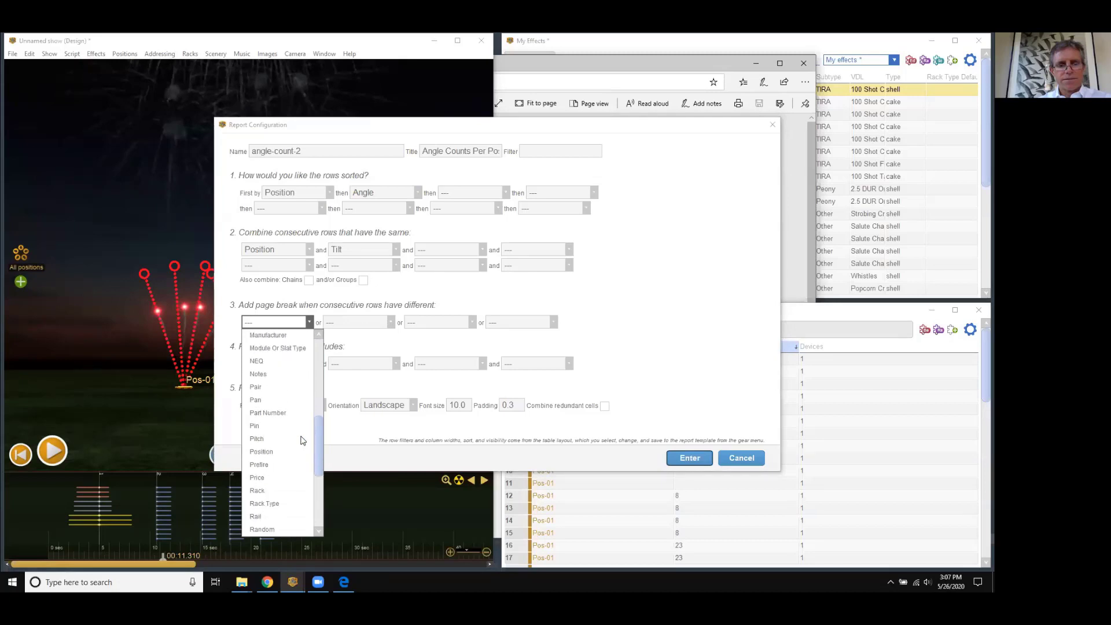
click(290, 451)
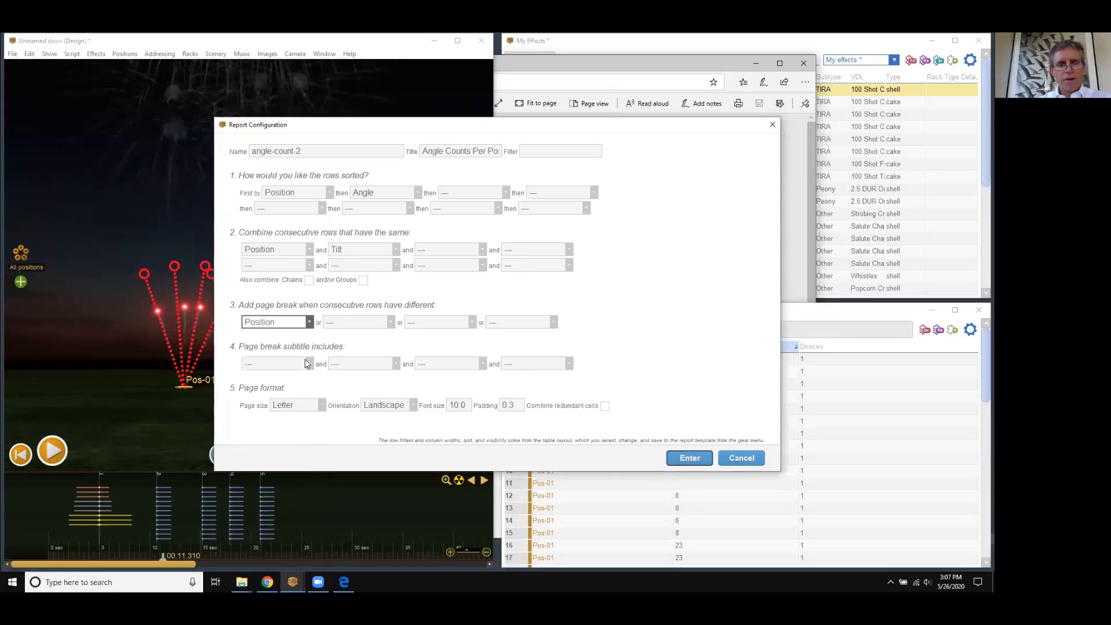
- Include Position in the report template's page break subtitle
click(306, 362)
drag(318, 376, 315, 463)
click(284, 442)
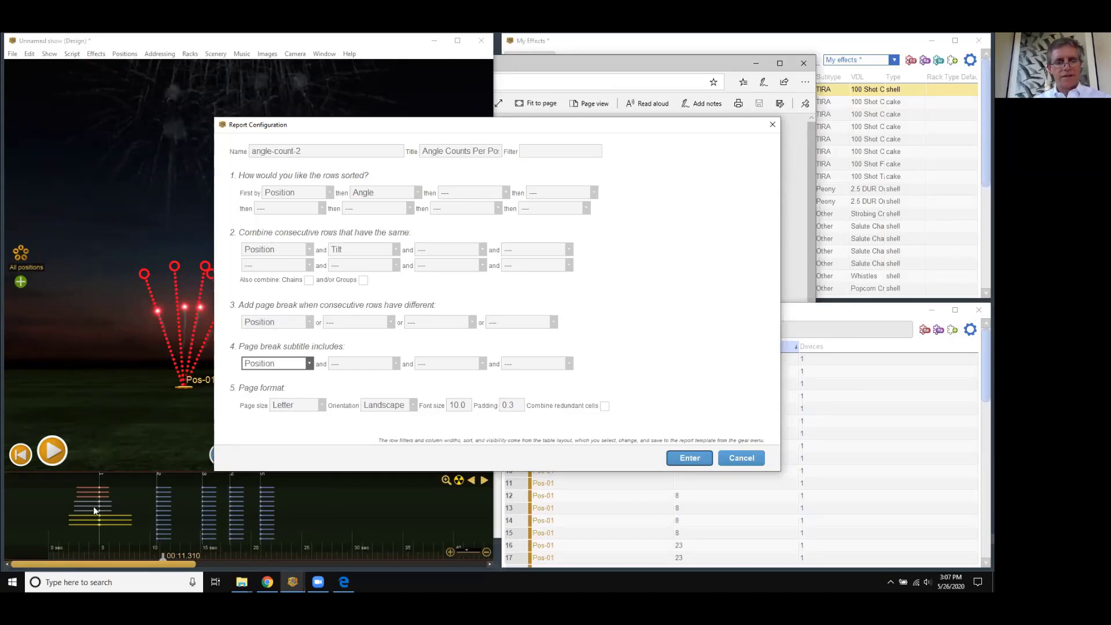
- Set the report filter to type=single_shot and confirm the report template
click(537, 151)
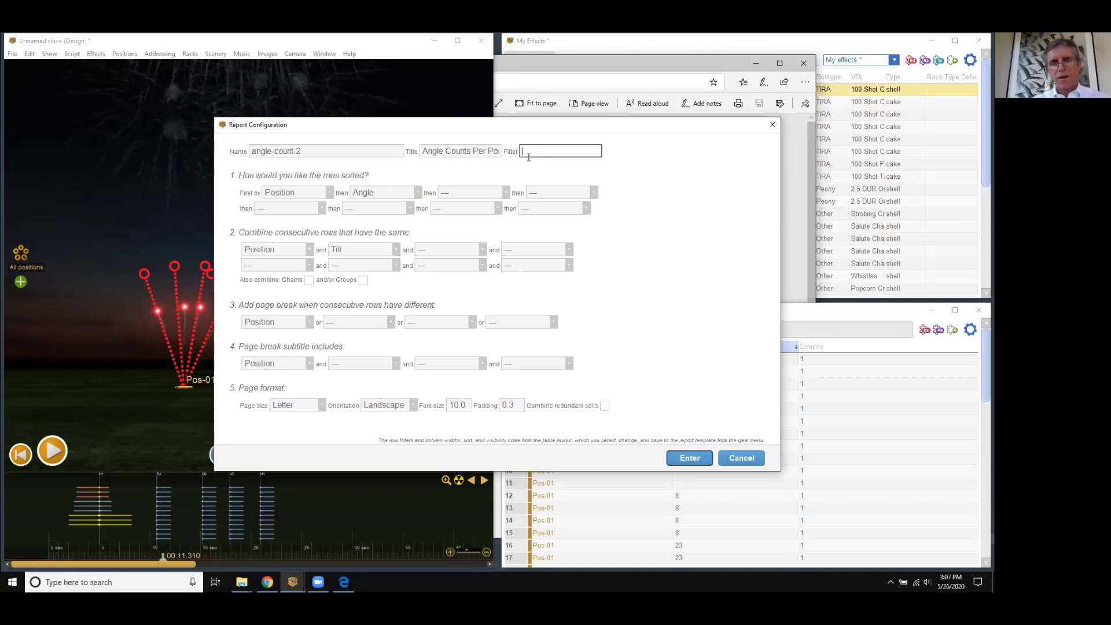
text(typ)
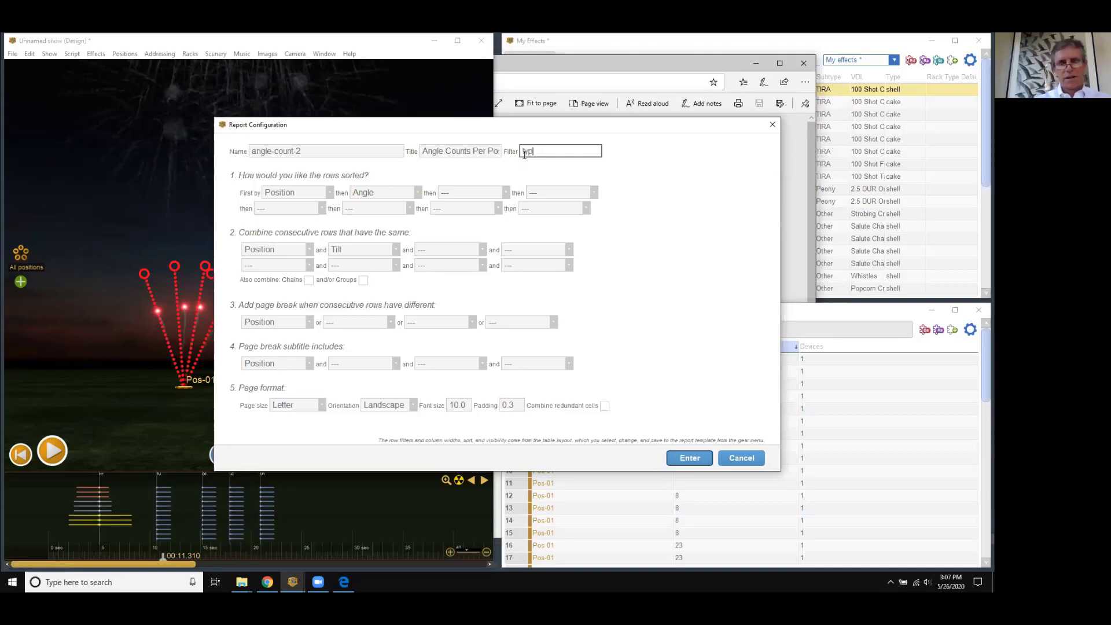
text(e=single_shot)
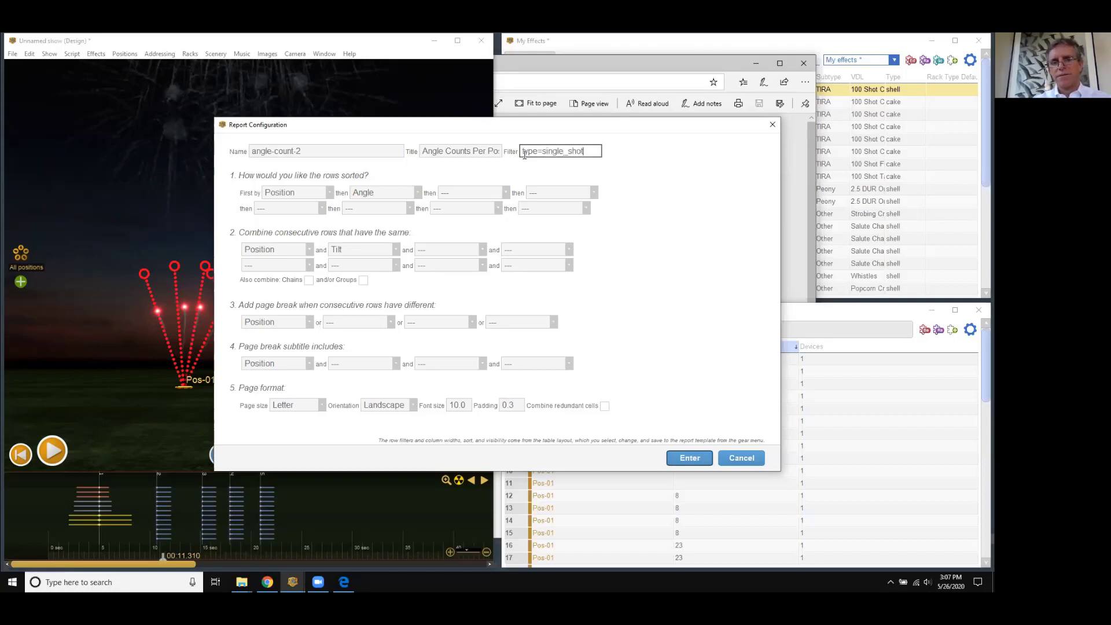
click(649, 172)
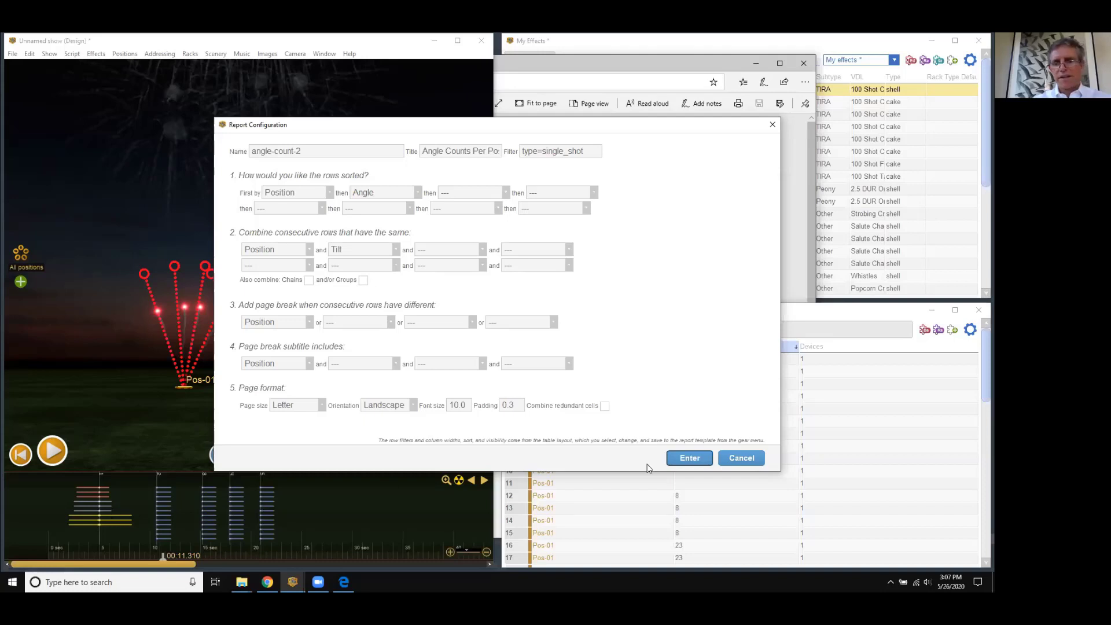
click(688, 458)
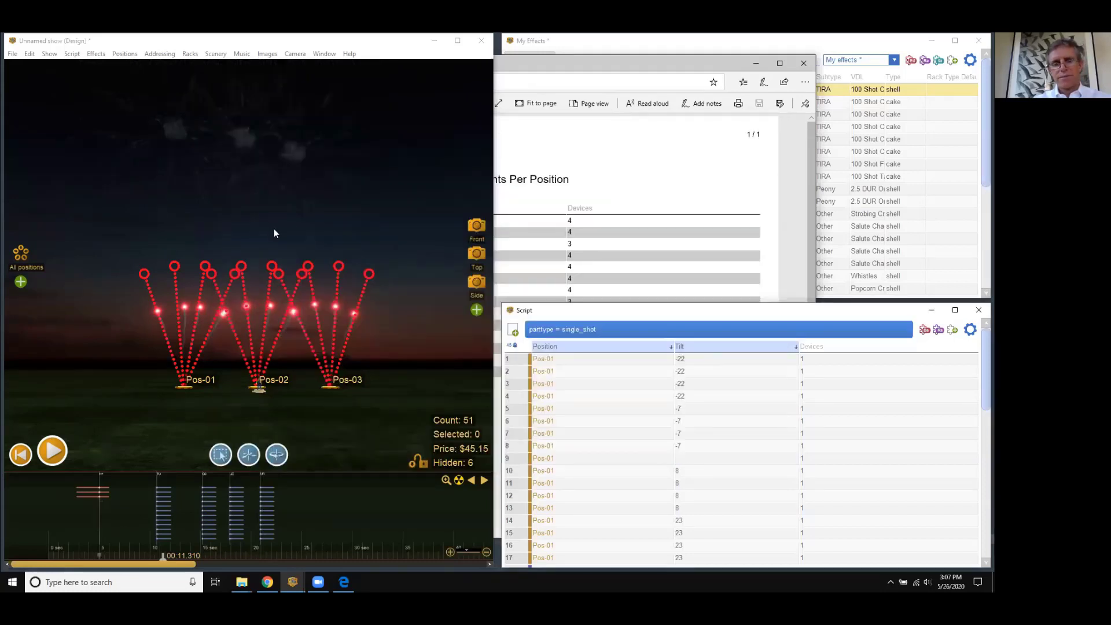
- Generate the Angle Counts Per Position report, save it as the PDF angle-counts3, and check its pages
click(12, 54)
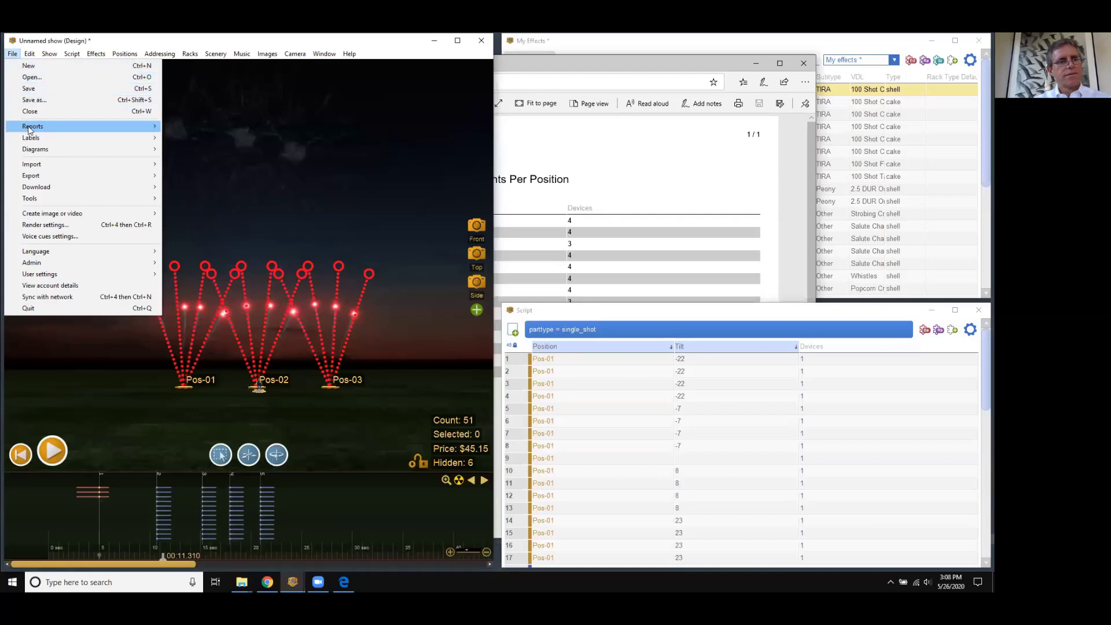
mouse_move(36, 163)
mouse_move(79, 126)
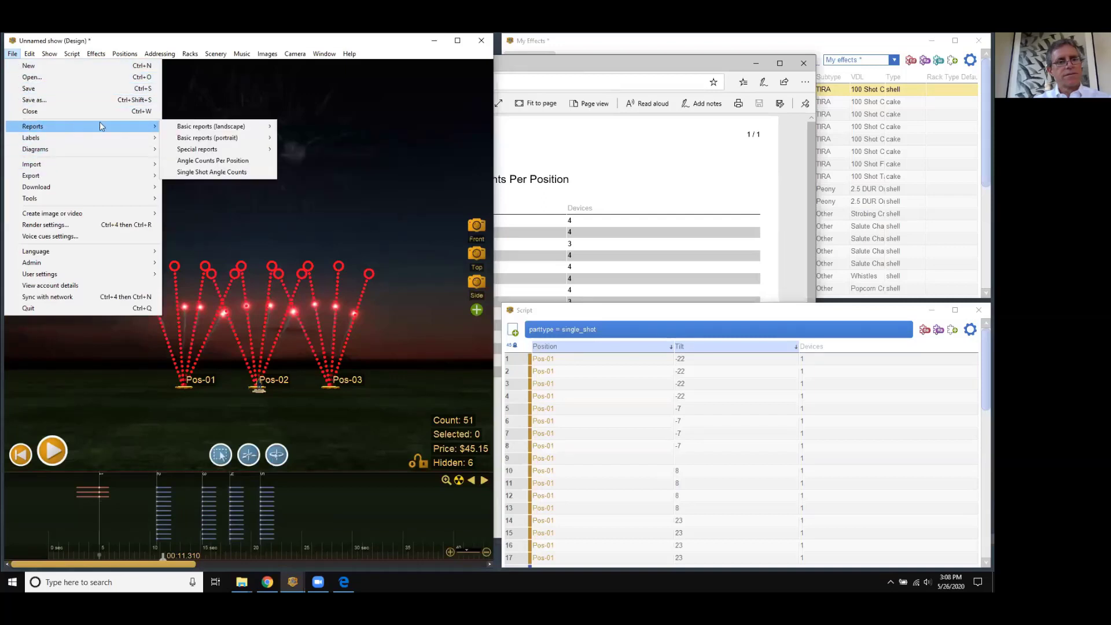
click(210, 162)
text(angle-counts3)
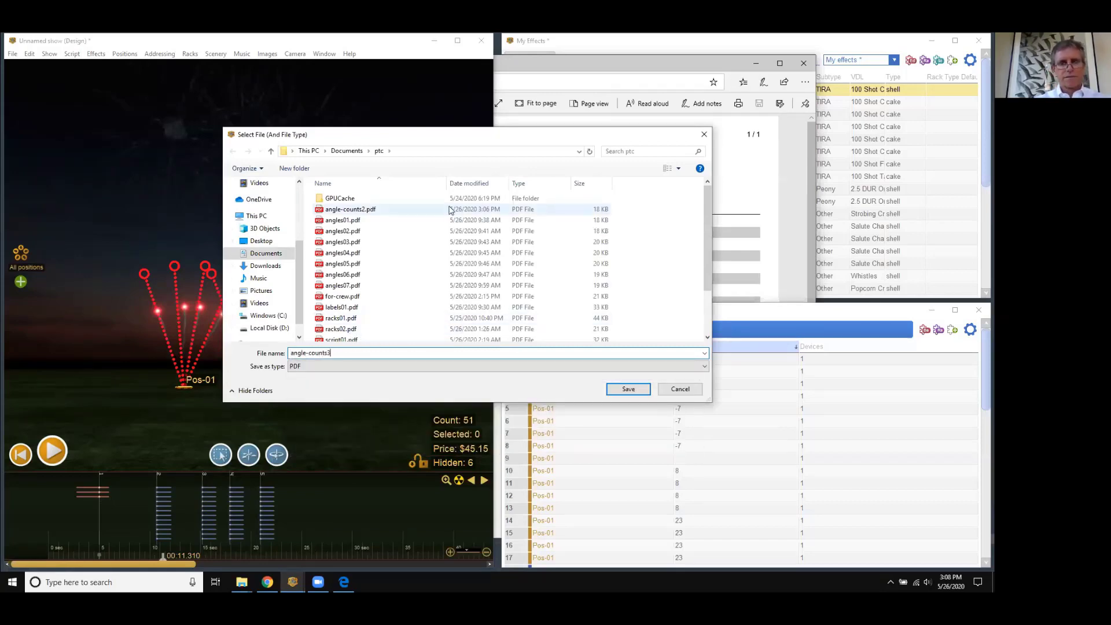
key(Return)
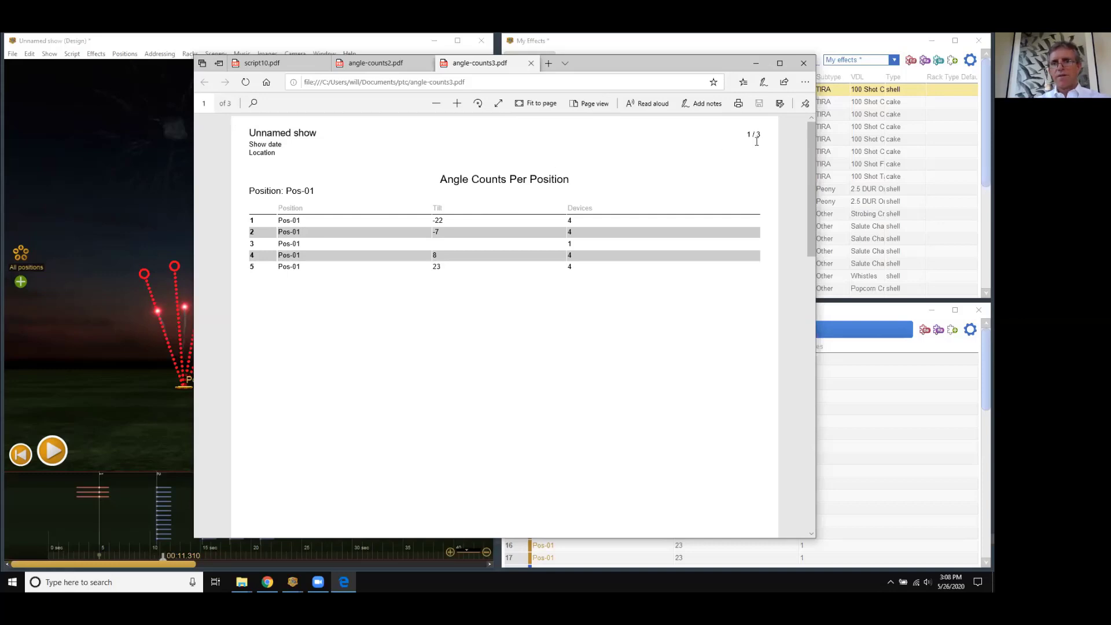
drag(810, 145, 811, 170)
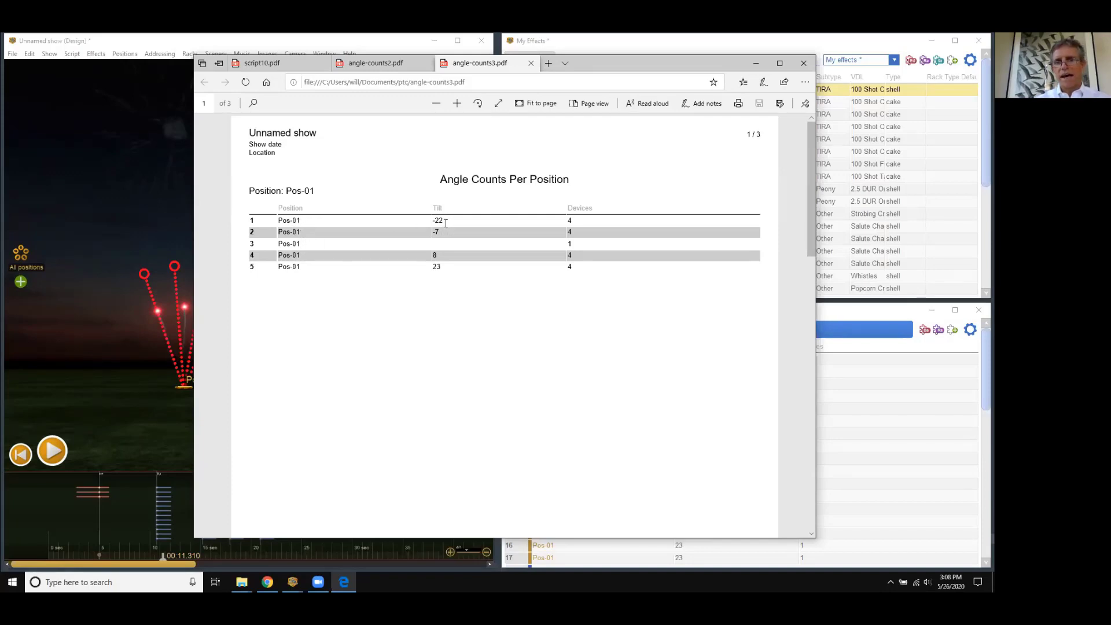
- Edit the angle-count-2 report template to use font size 14 and padding .5, and confirm it
click(856, 318)
click(971, 330)
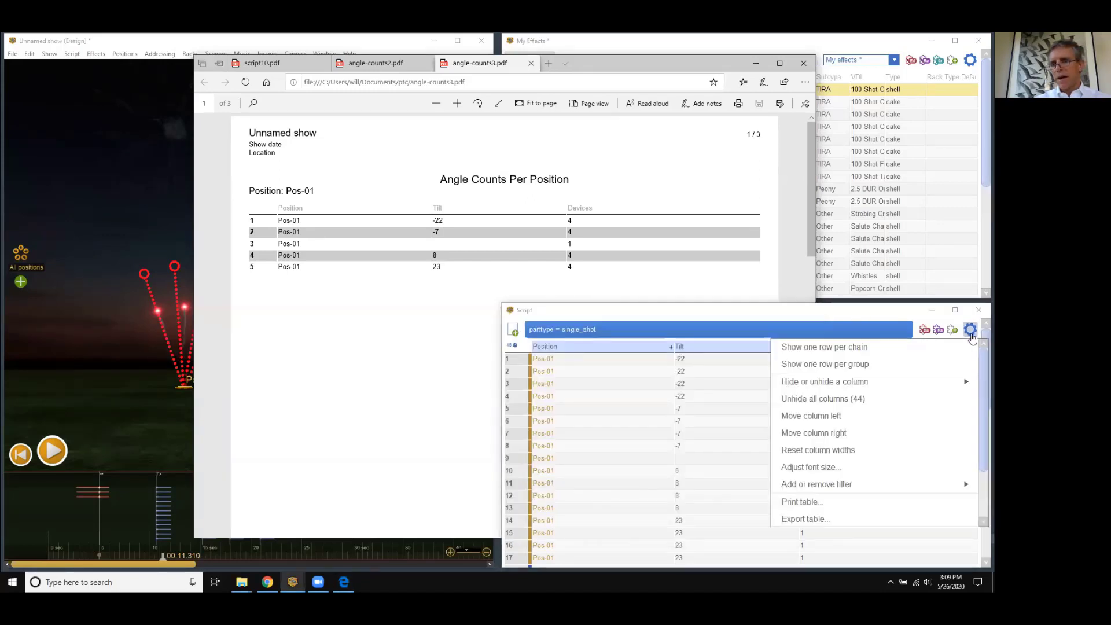
scroll(978, 383, down, 2)
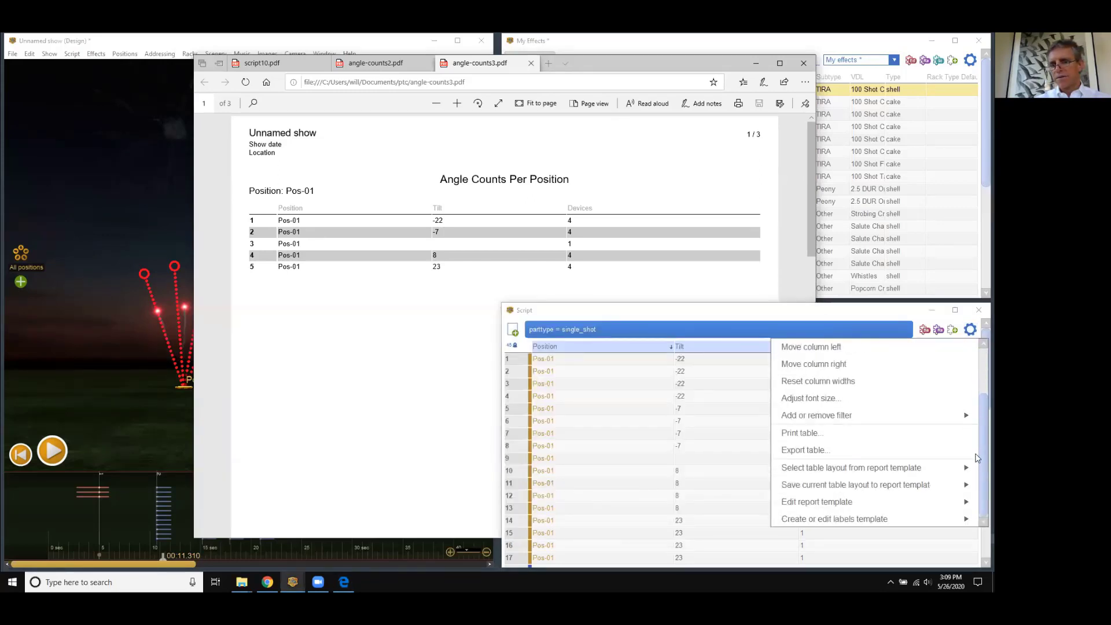
mouse_move(931, 502)
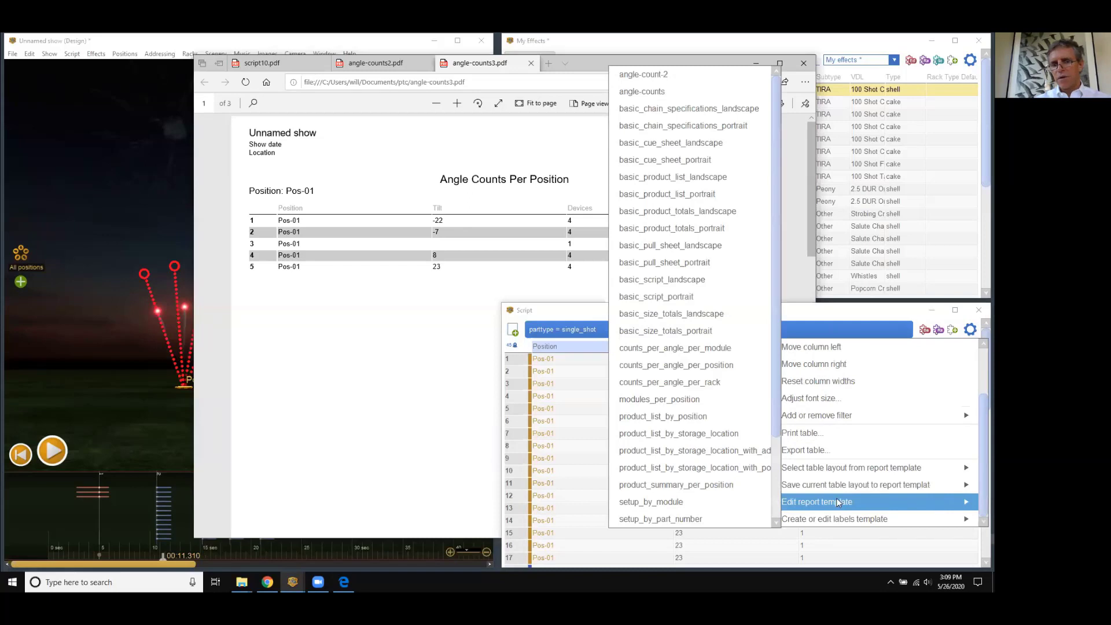
click(675, 84)
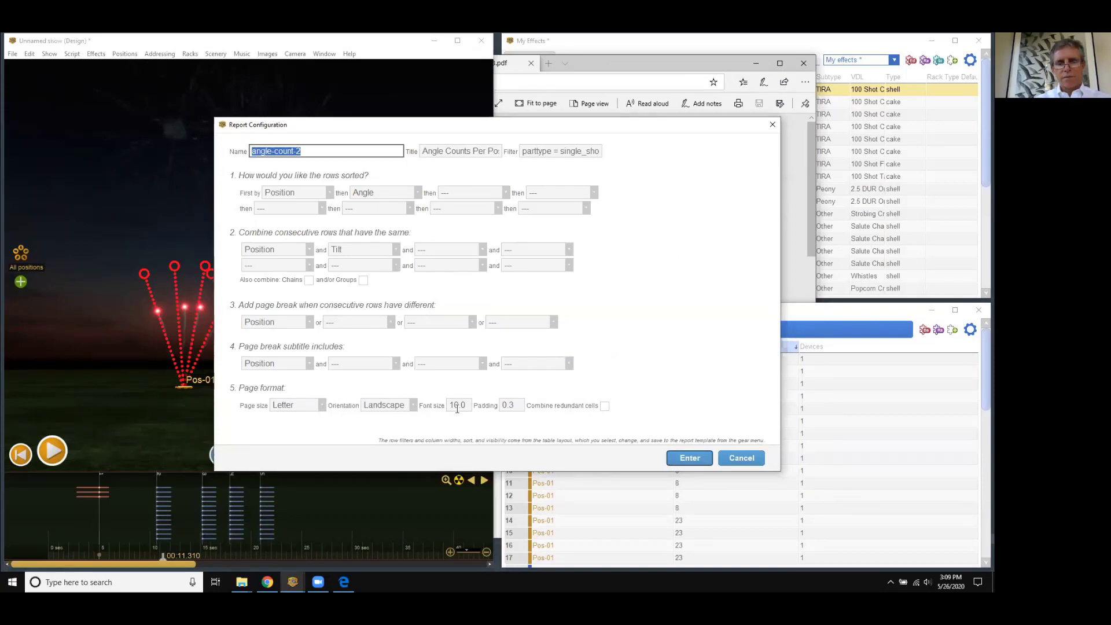
click(466, 405)
text(14)
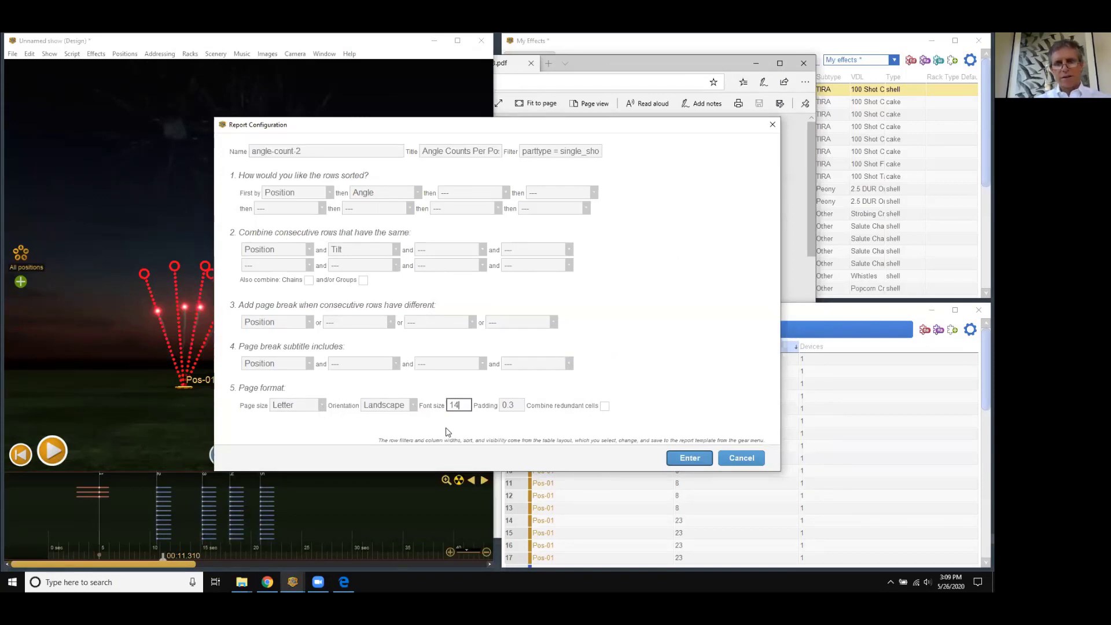
click(520, 406)
text(.5)
click(494, 427)
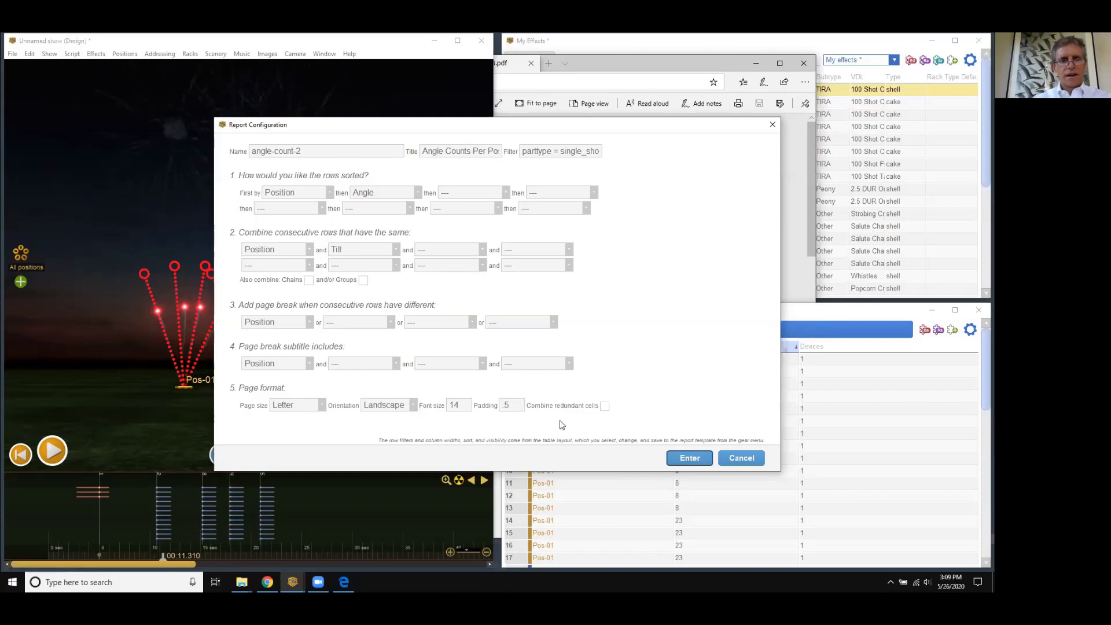
click(690, 457)
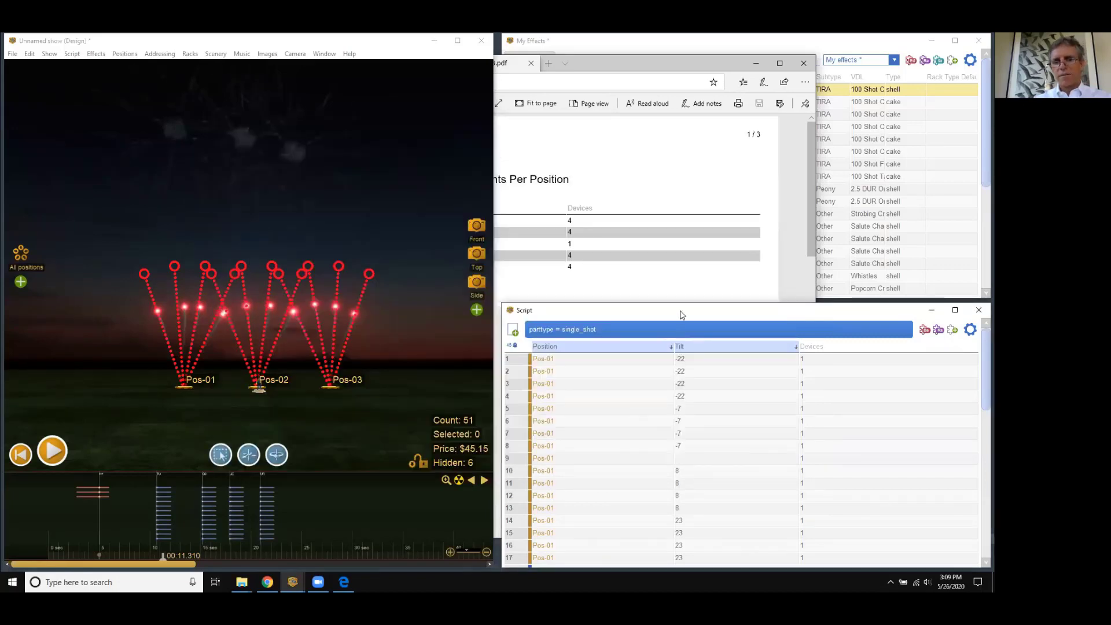
- Move the Script window upward and hide the Position column in its table
drag(677, 310, 660, 223)
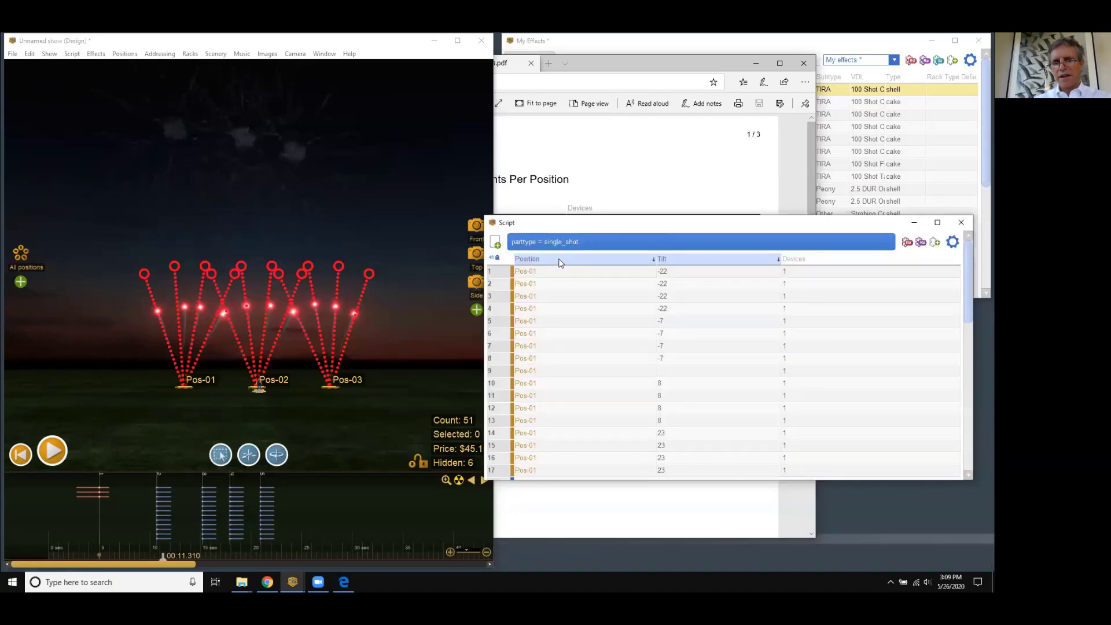
right_click(560, 263)
click(588, 316)
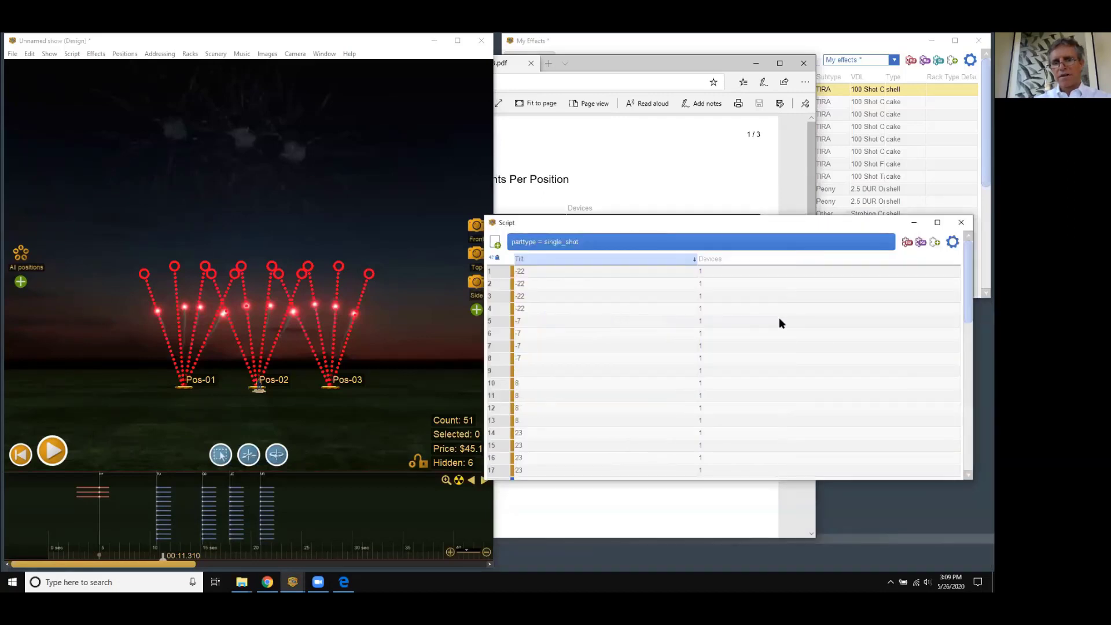
- Save the current Script table layout to the angle-count-2 report template, keeping its configuration
click(953, 248)
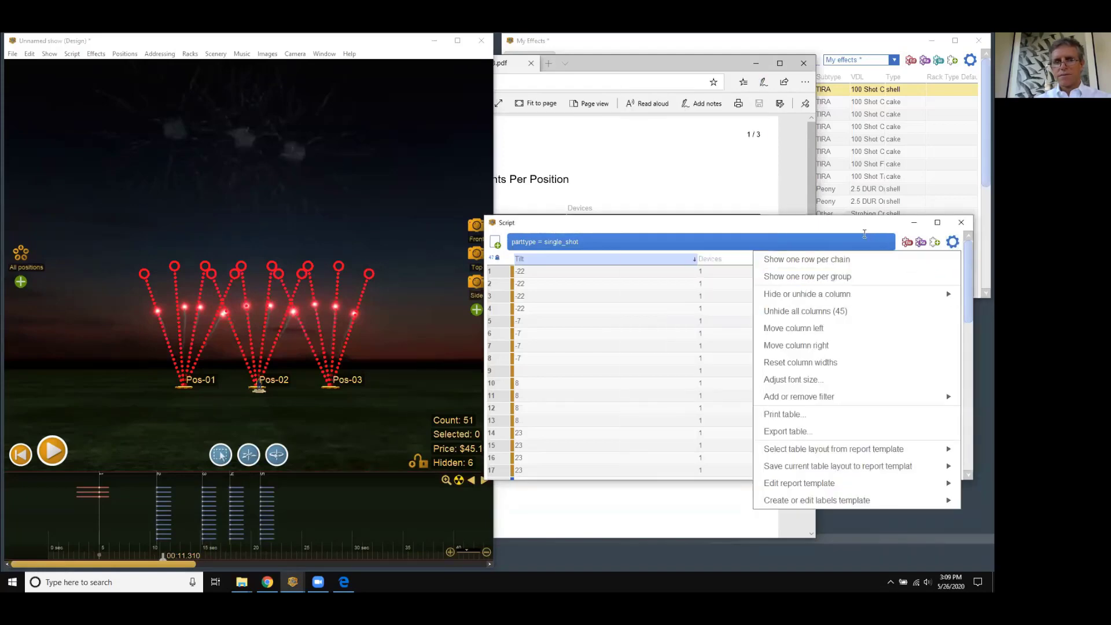
click(802, 229)
click(953, 242)
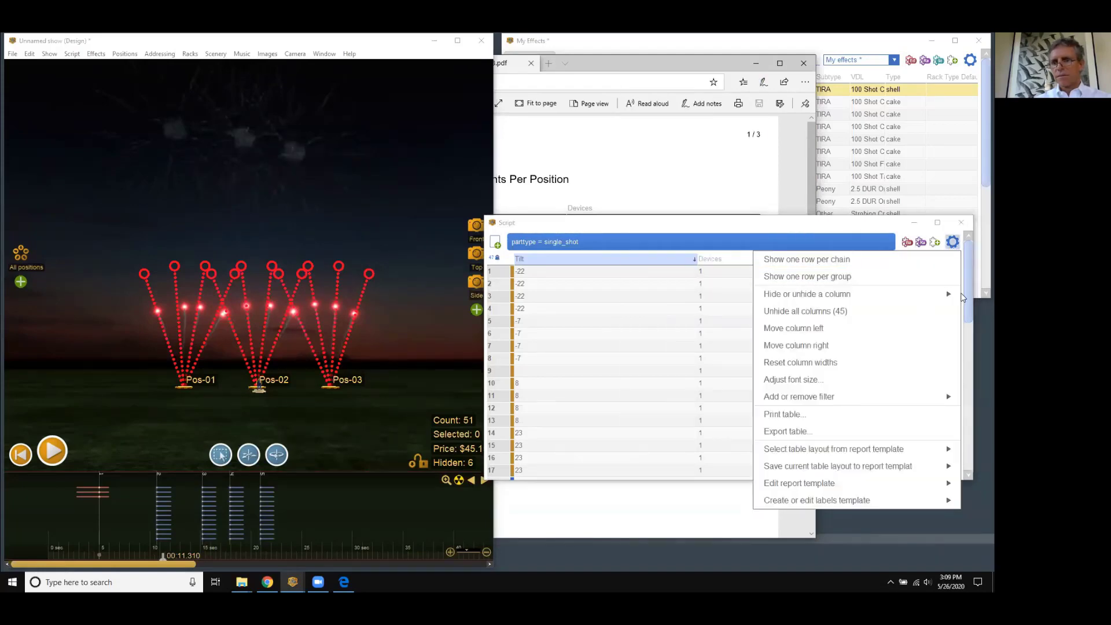
mouse_move(911, 470)
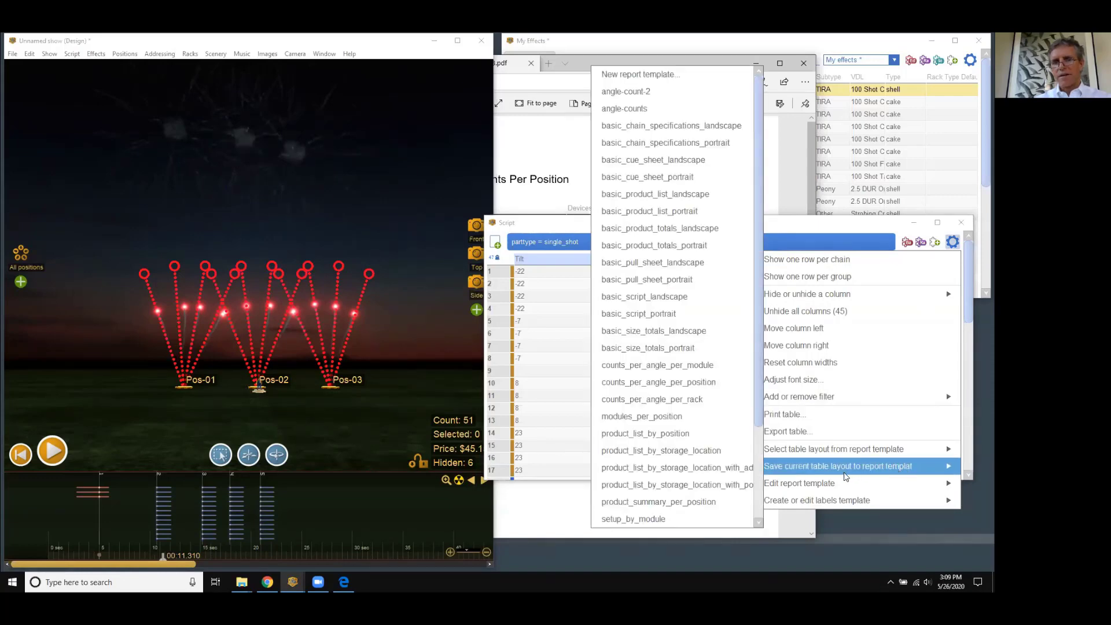
click(656, 92)
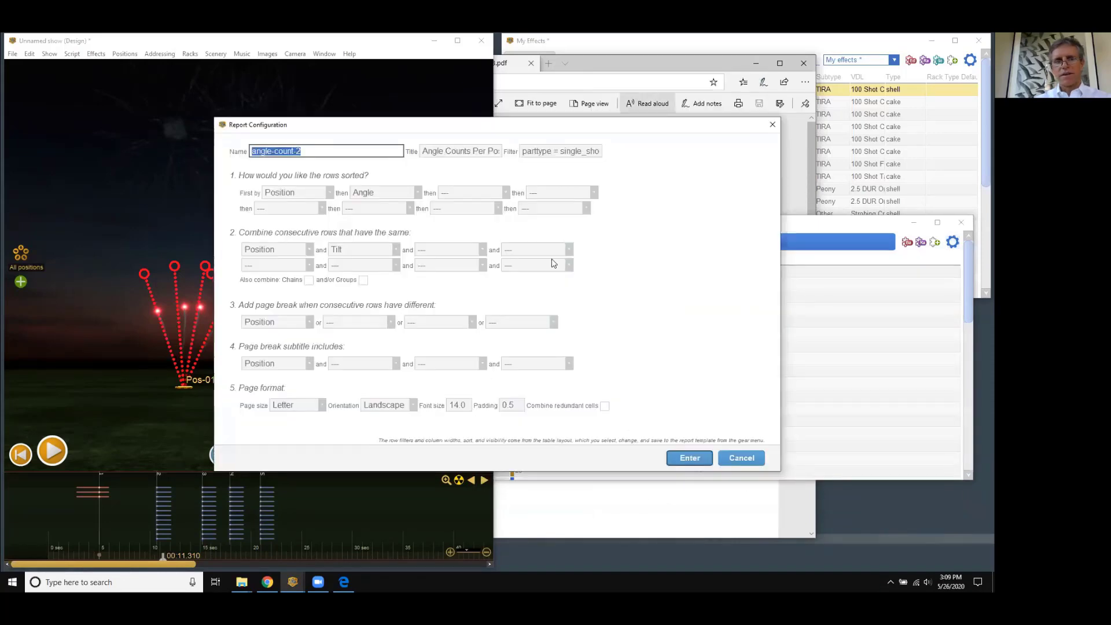
click(690, 458)
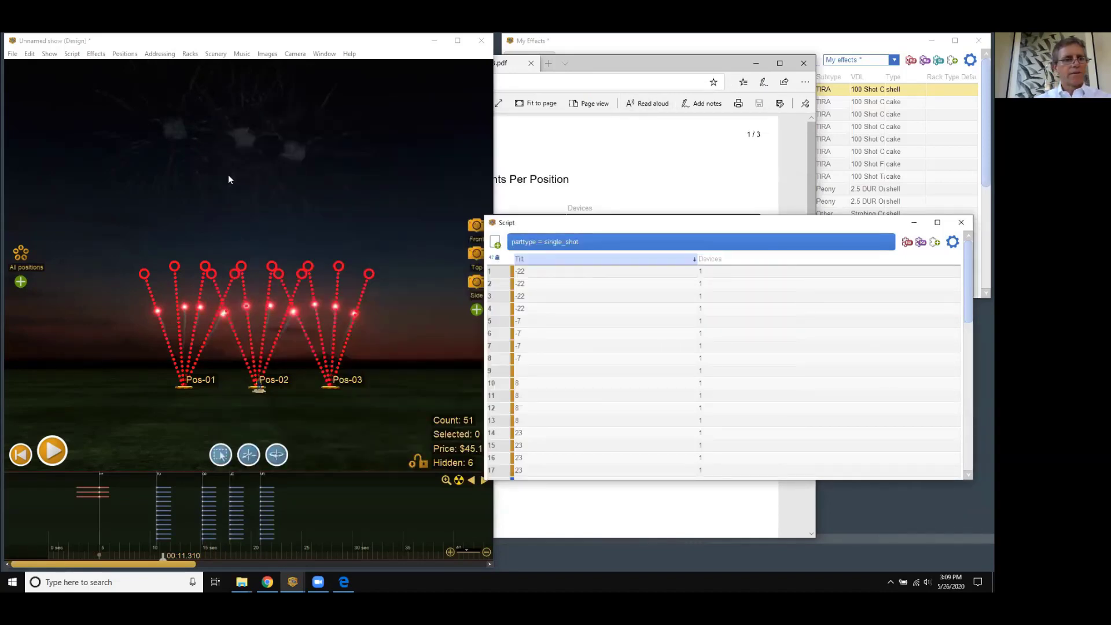
- Generate the Angle Counts Per Position report and save it as the PDF script4
click(13, 53)
mouse_move(162, 127)
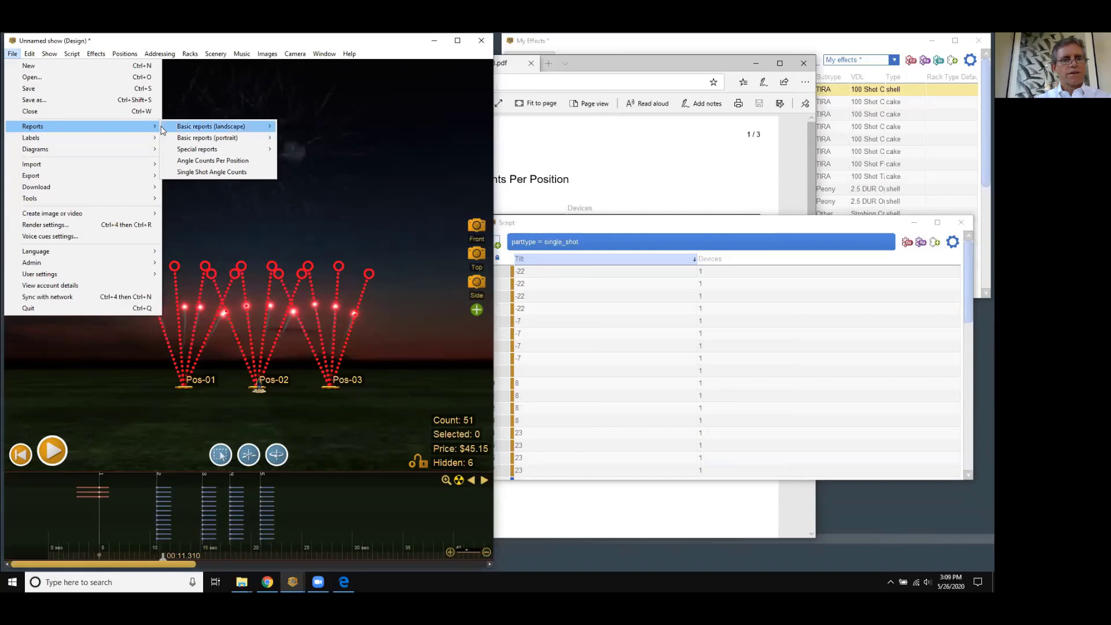
click(213, 161)
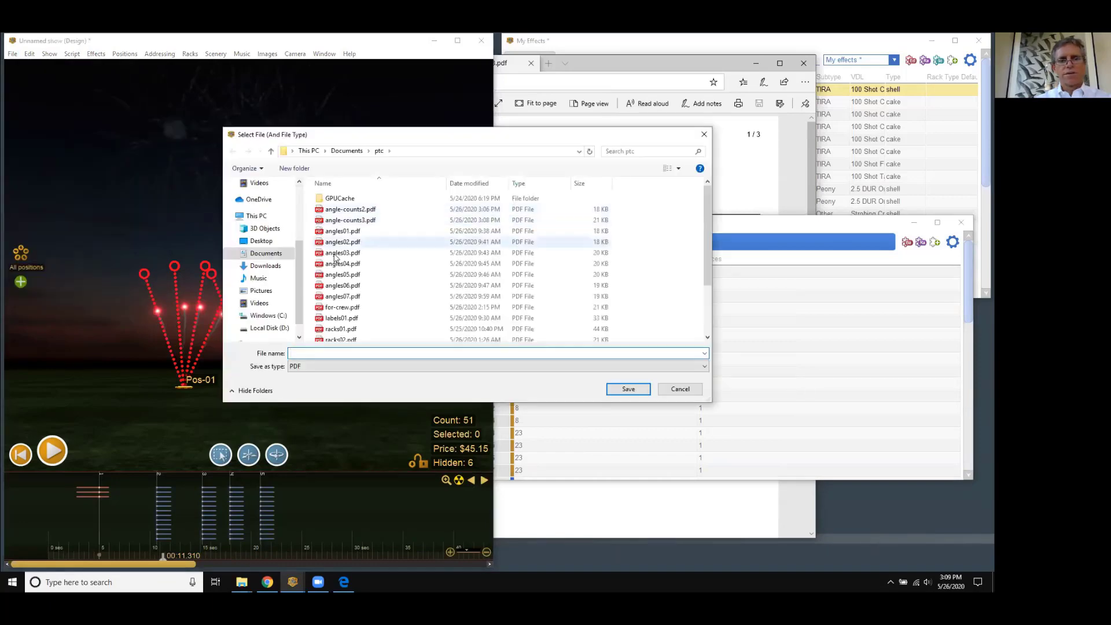
text(script)
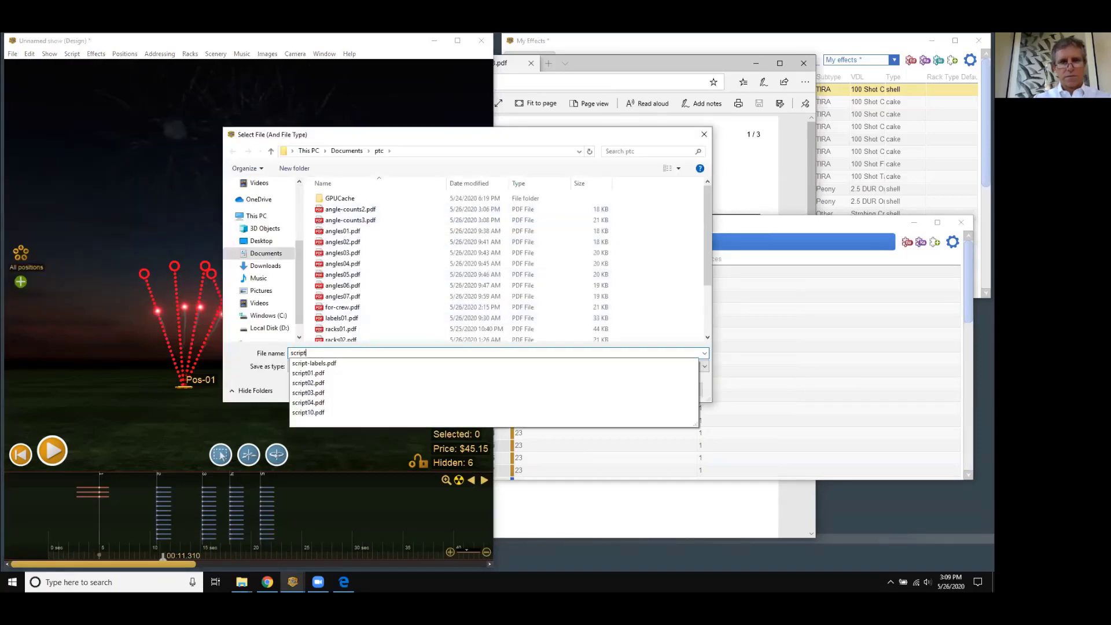
text(4)
key(Return)
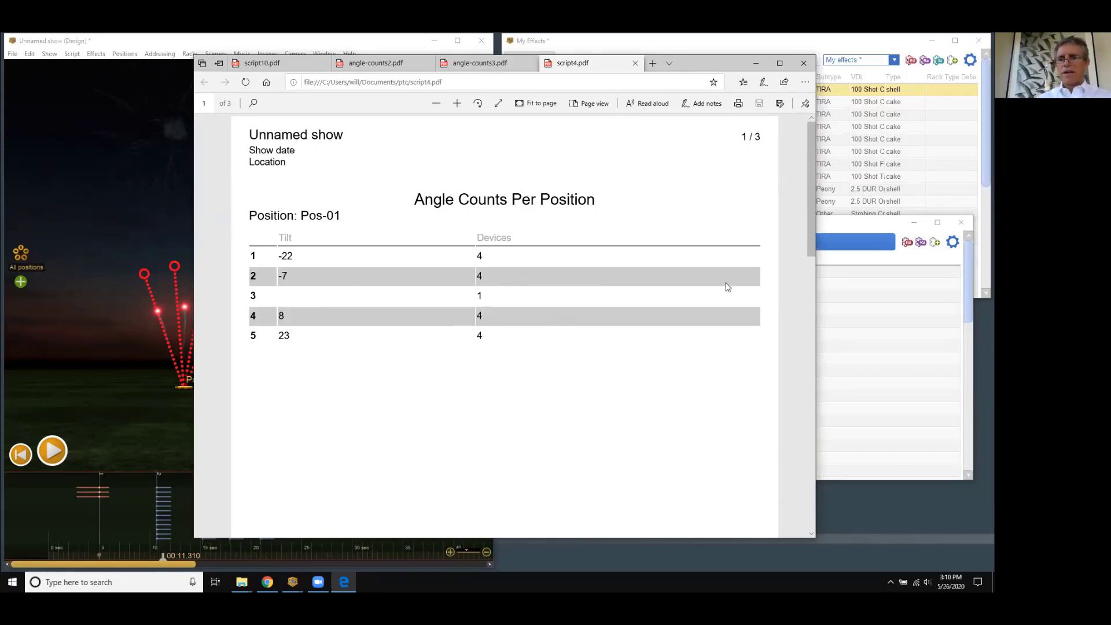
- Switch to the PTC 2020 Google Slides presentation in Chrome and advance through Current Features to the Upcoming Features slide
click(820, 235)
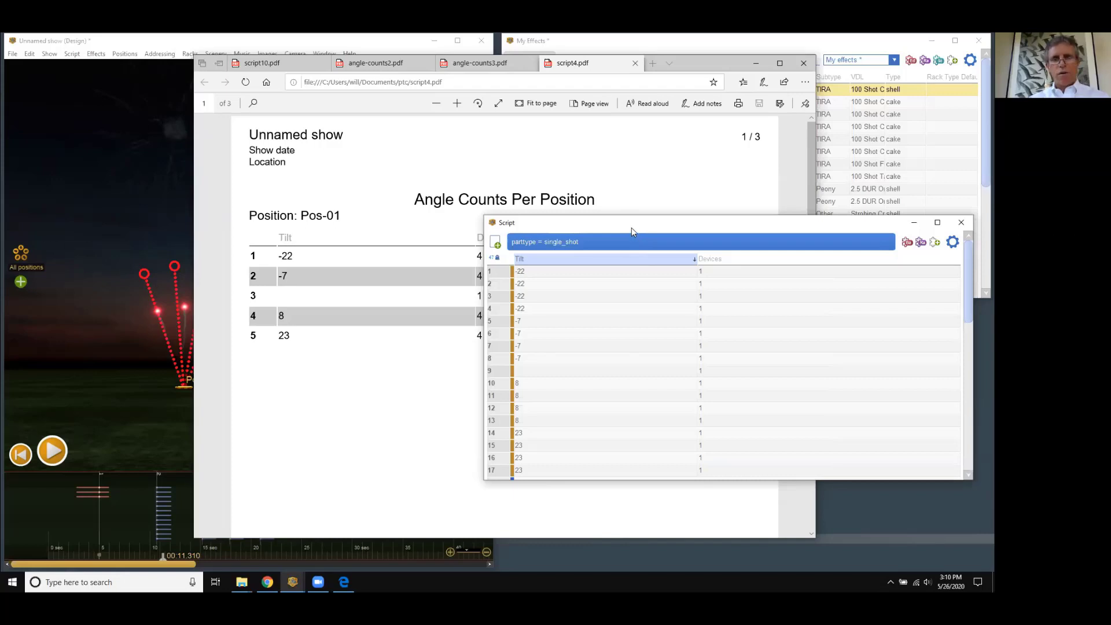
key(alt+Tab)
key(alt+Tab)
key(alt+Tab)
key(alt+Tab)
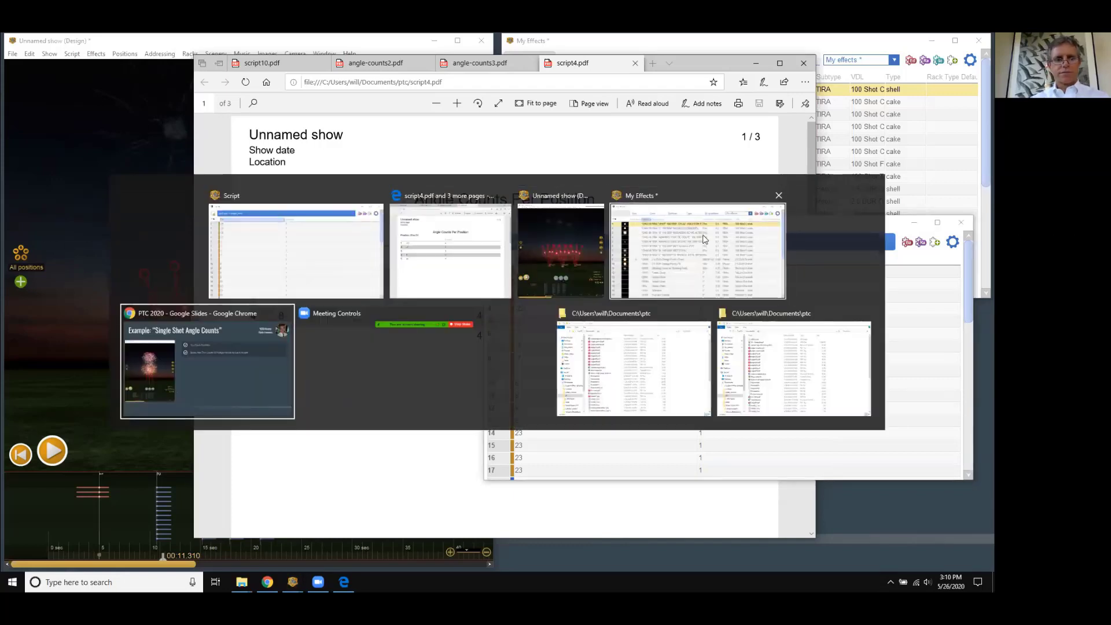
key(Right)
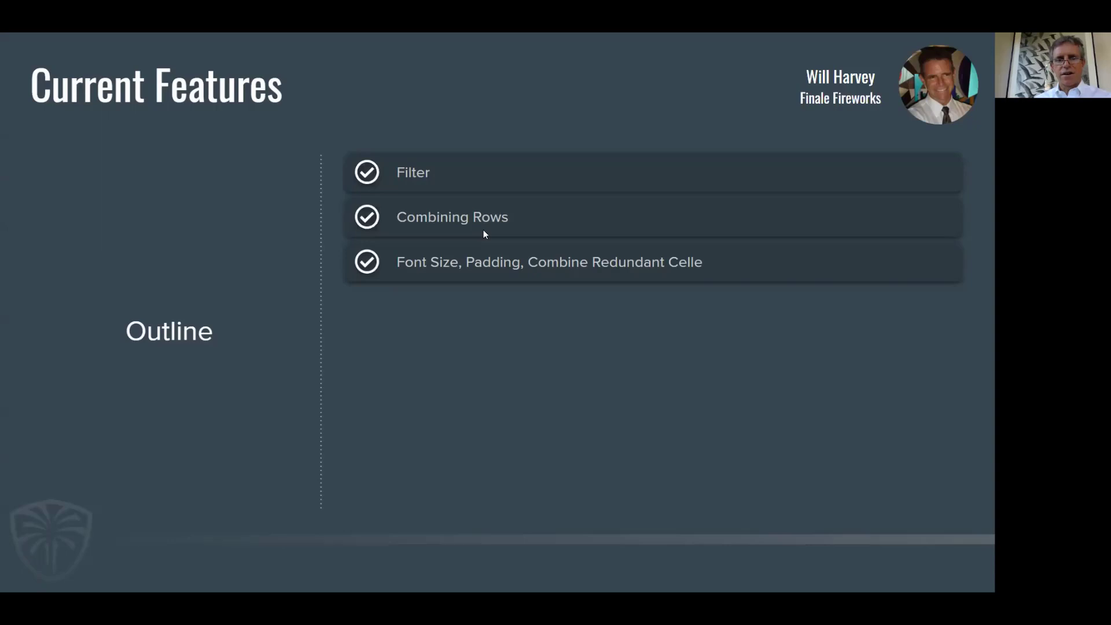
click(578, 285)
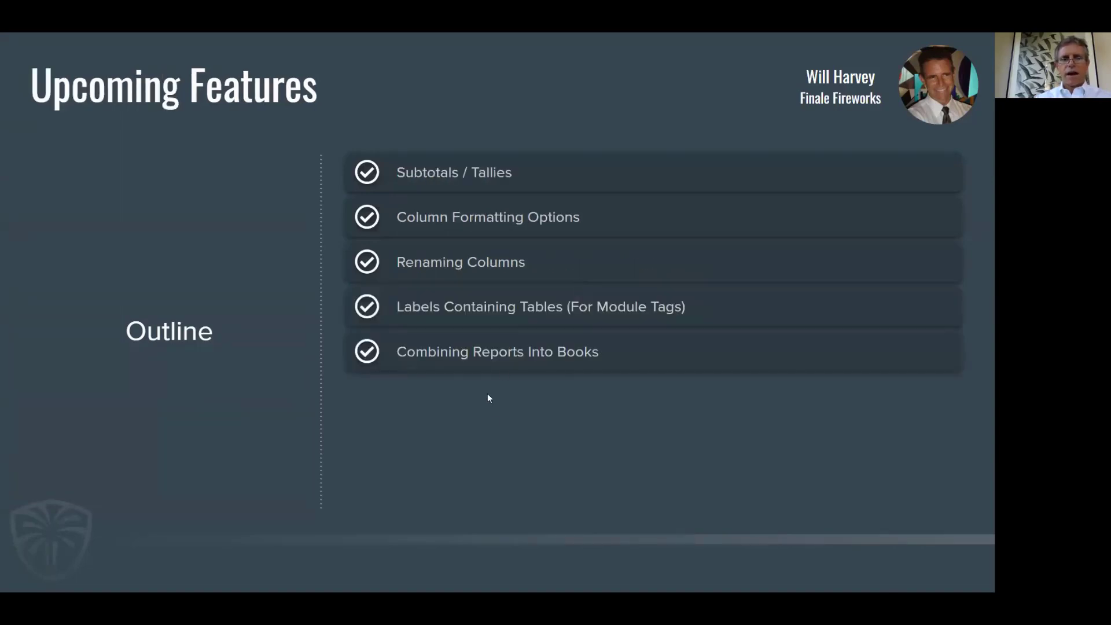